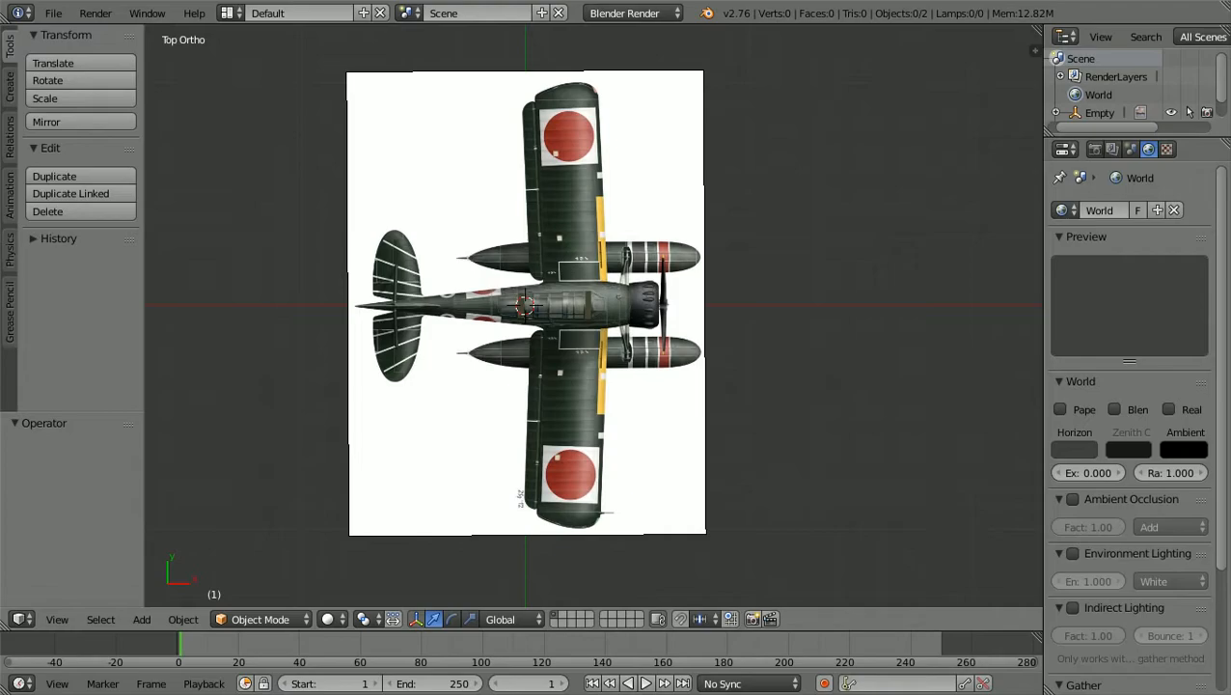
scroll(593, 318, down, 1)
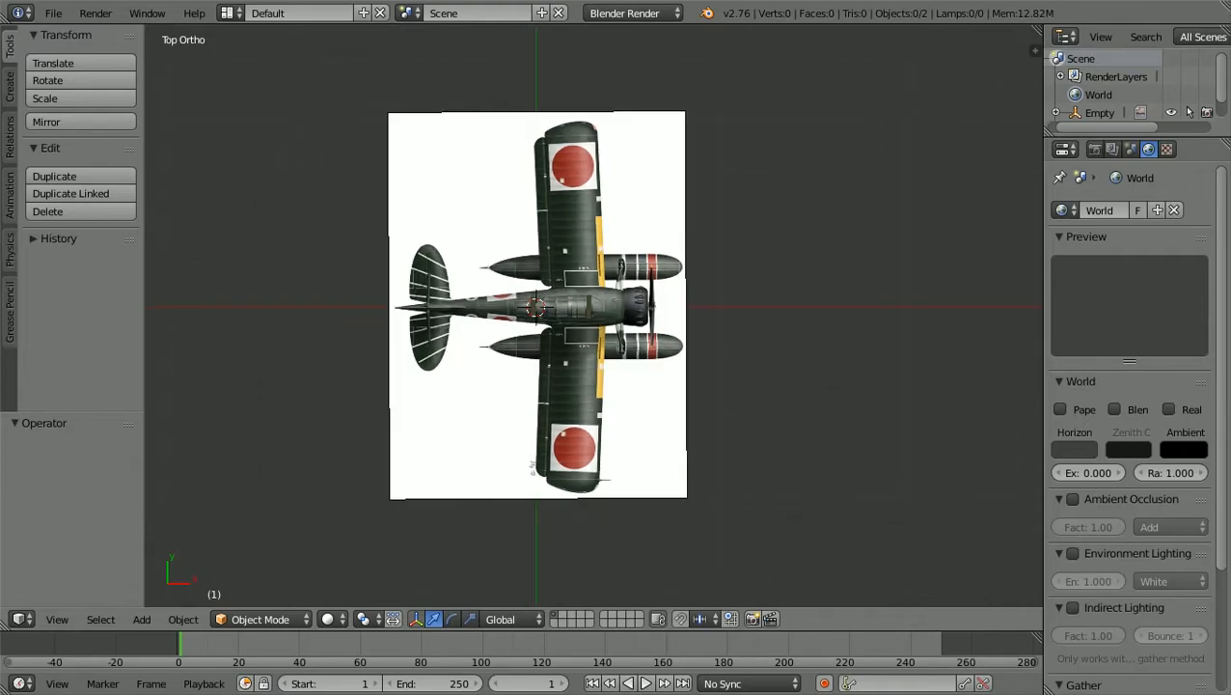
scroll(590, 320, up, 1)
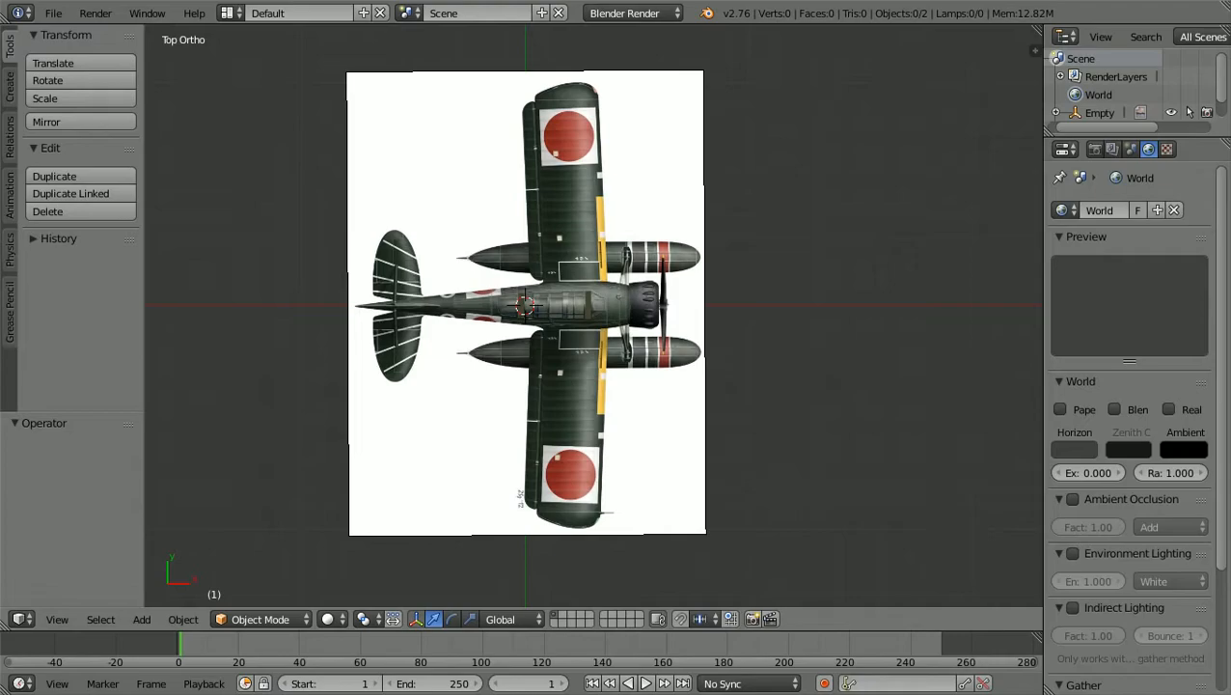
scroll(593, 315, up, 1)
scroll(592, 314, up, 1)
scroll(593, 314, down, 1)
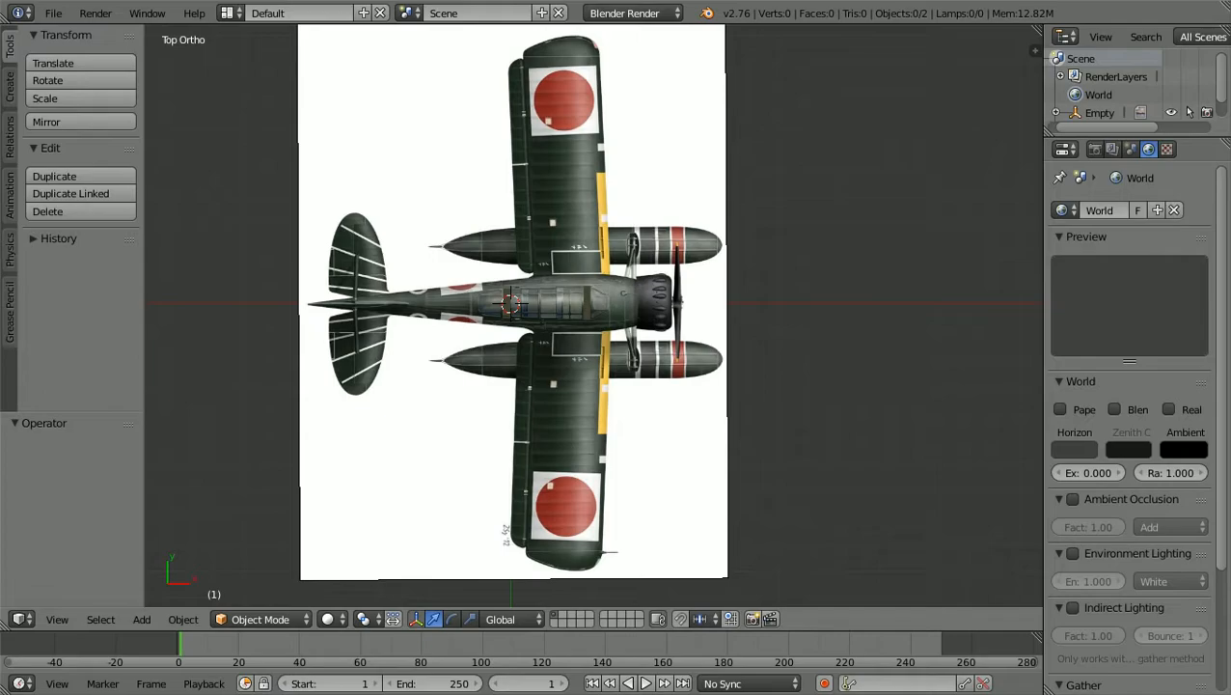
key(t)
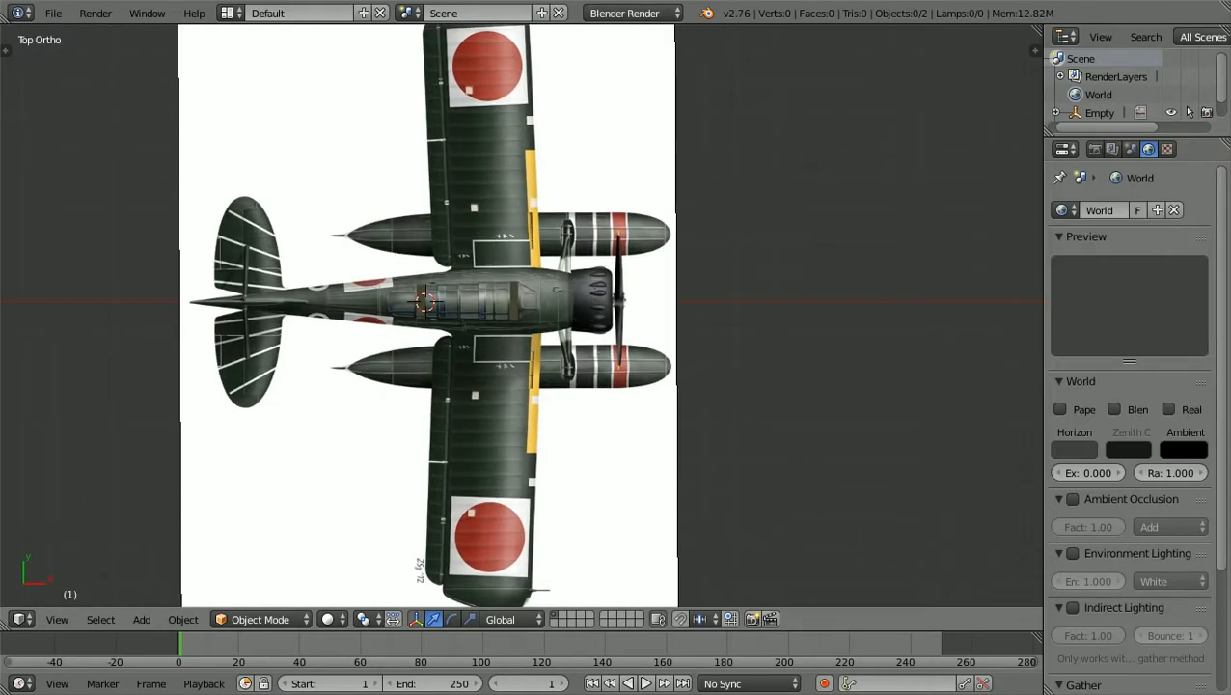
scroll(522, 318, down, 2)
key(t)
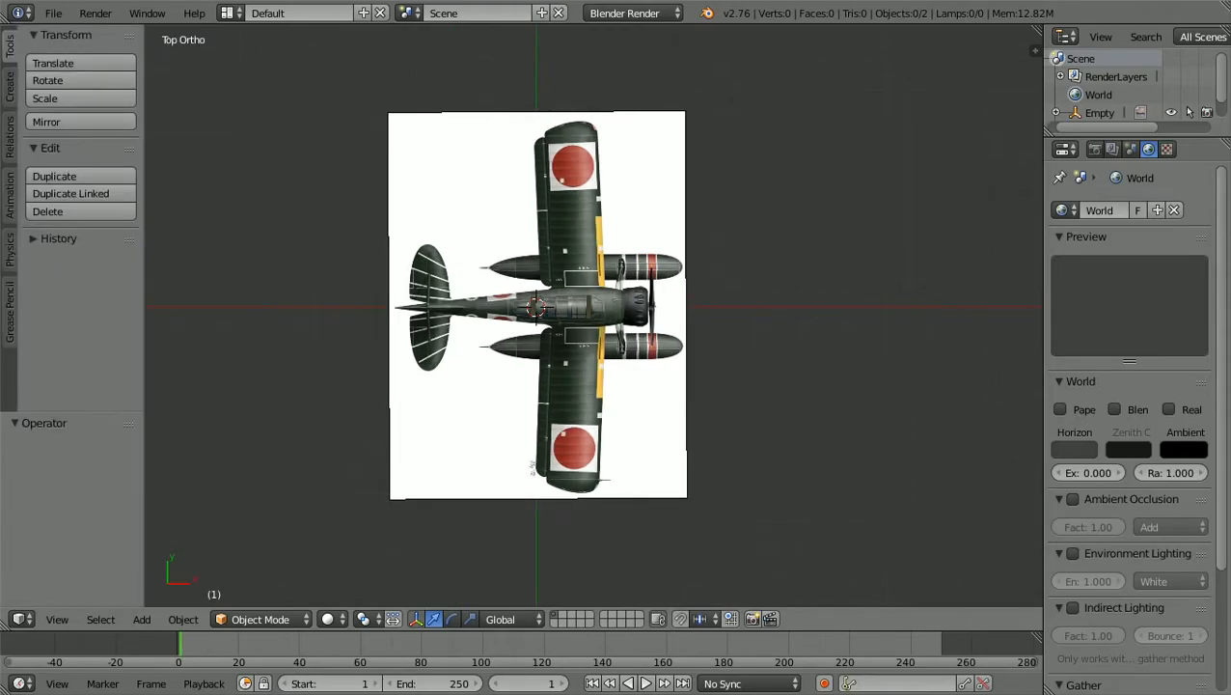
key(t)
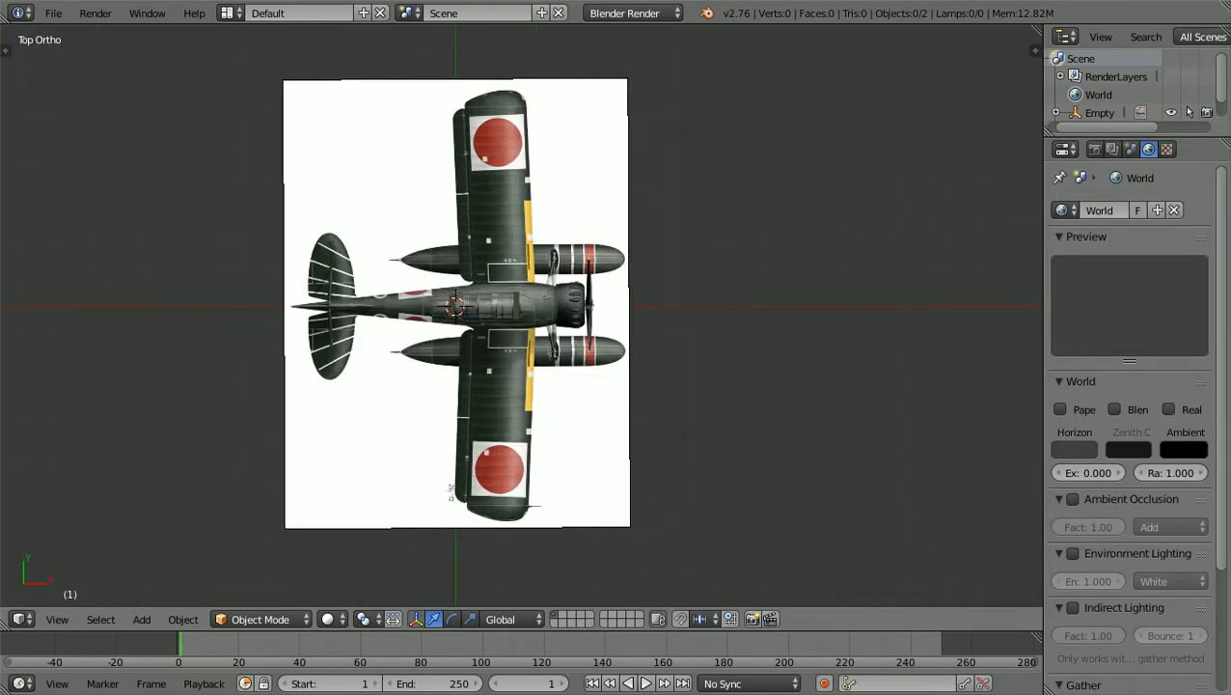
scroll(522, 319, up, 4)
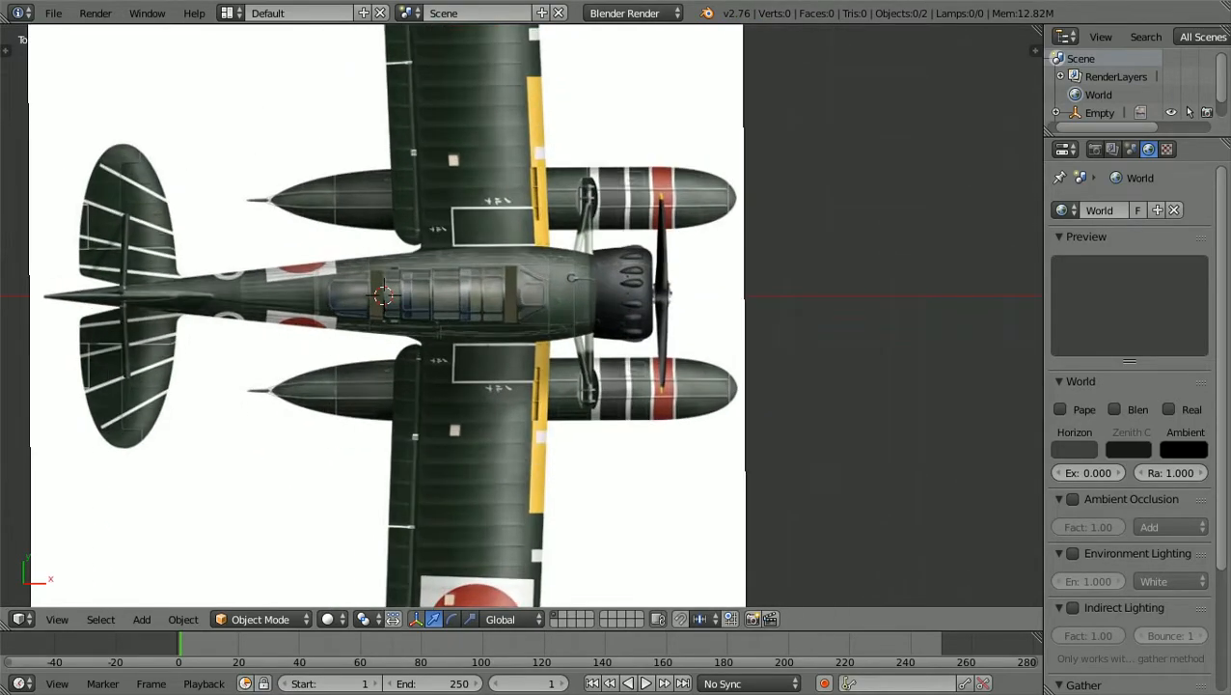
scroll(522, 318, down, 1)
key(t)
scroll(522, 319, up, 3)
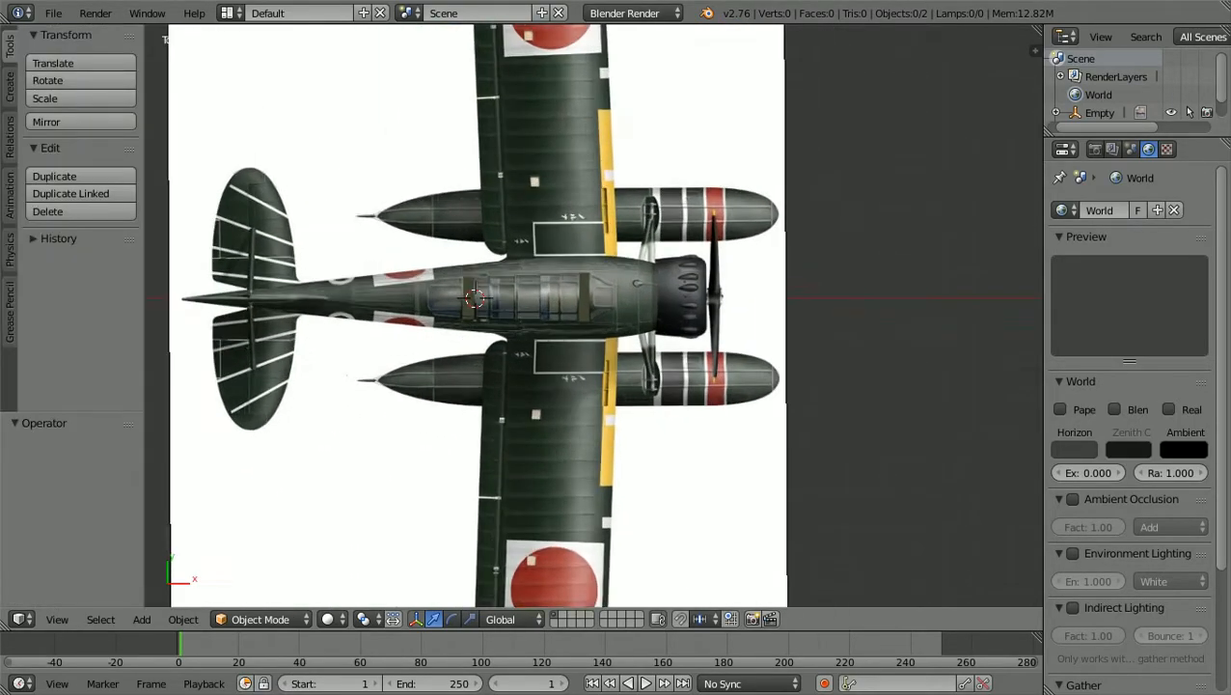
scroll(522, 318, down, 3)
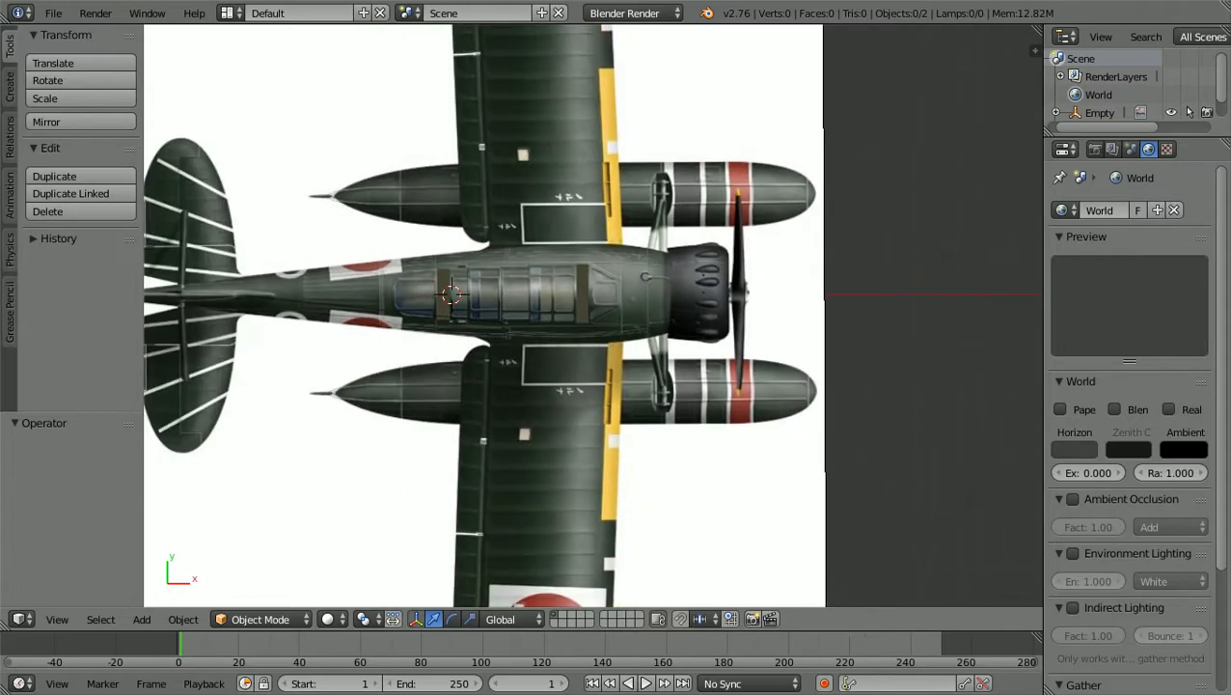
scroll(523, 319, down, 2)
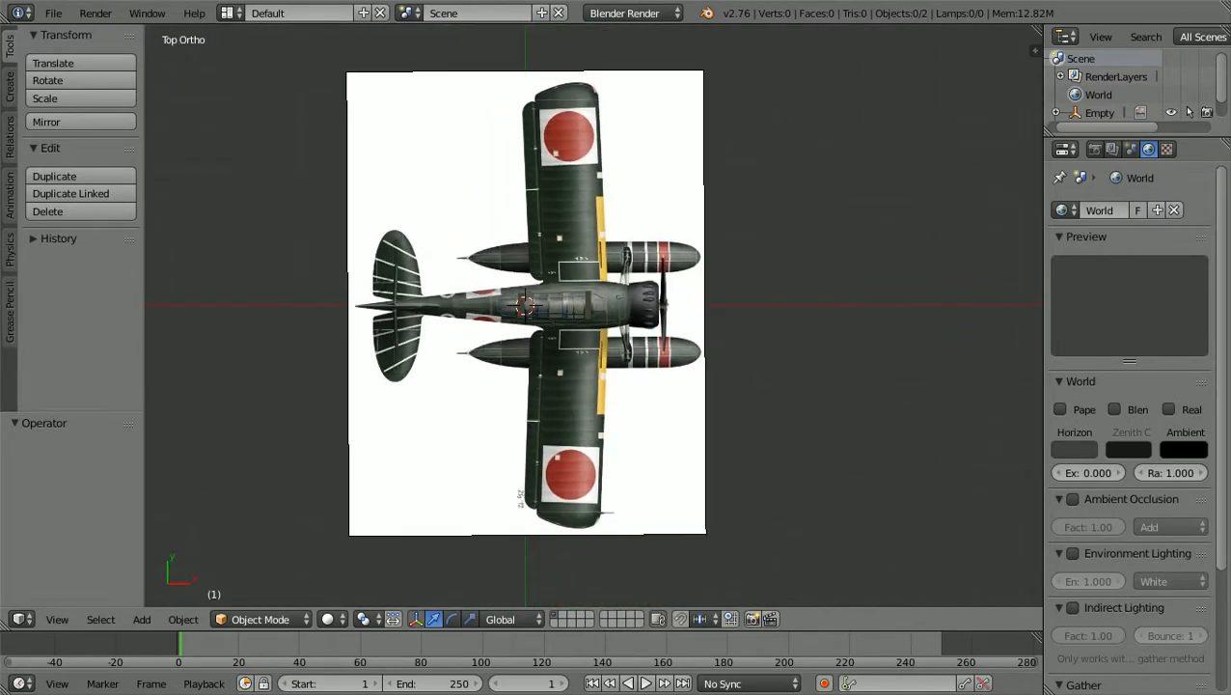
scroll(522, 318, up, 1)
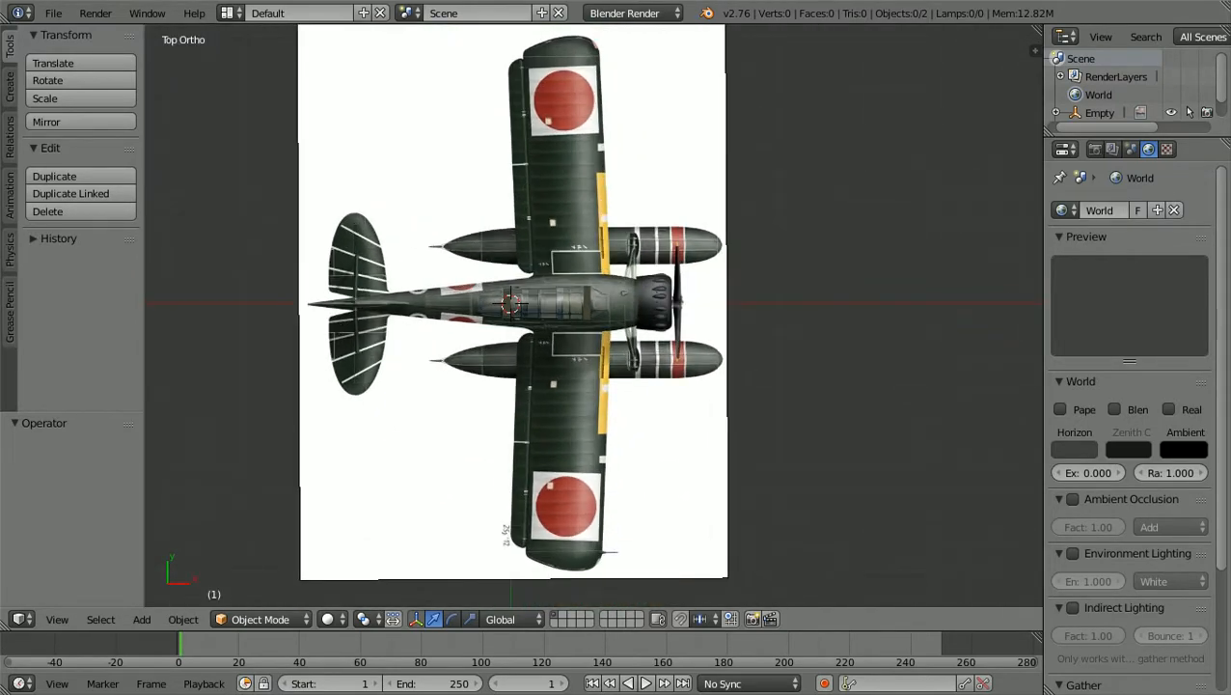
scroll(522, 319, down, 1)
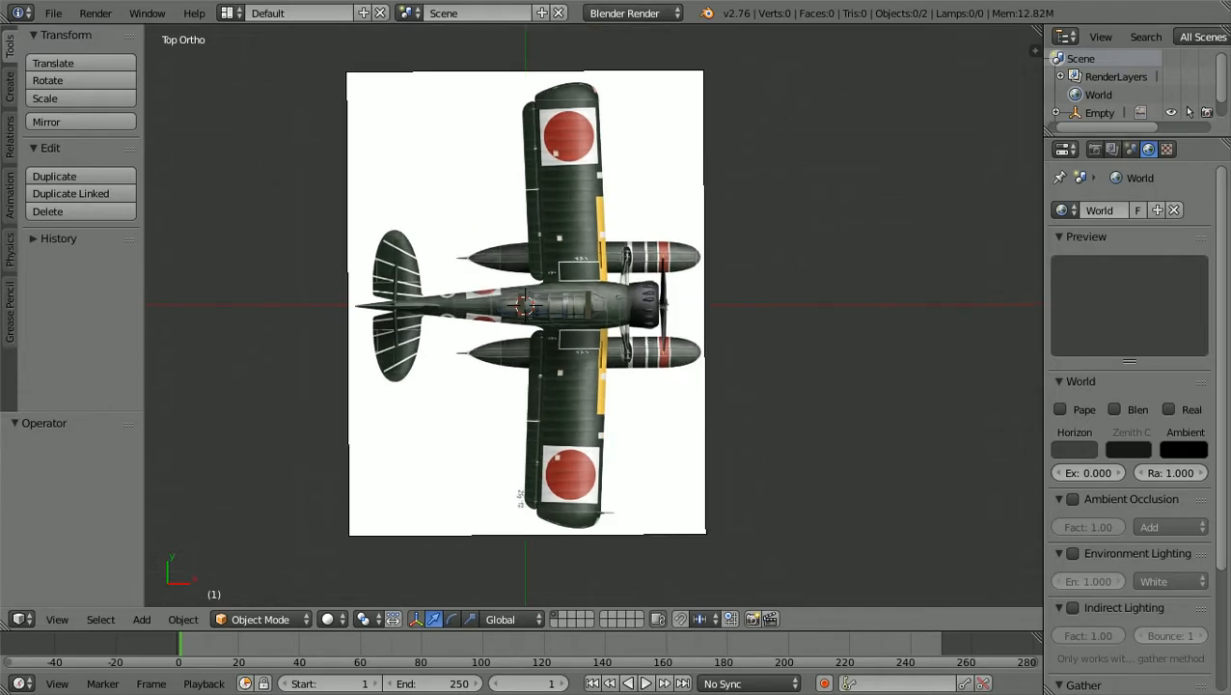
Examine how the top and side aircraft reference images are arranged in 3D space and return to the top view.
scroll(522, 318, down, 1)
middle_drag(523, 319, 424, 229)
scroll(559, 424, down, 3)
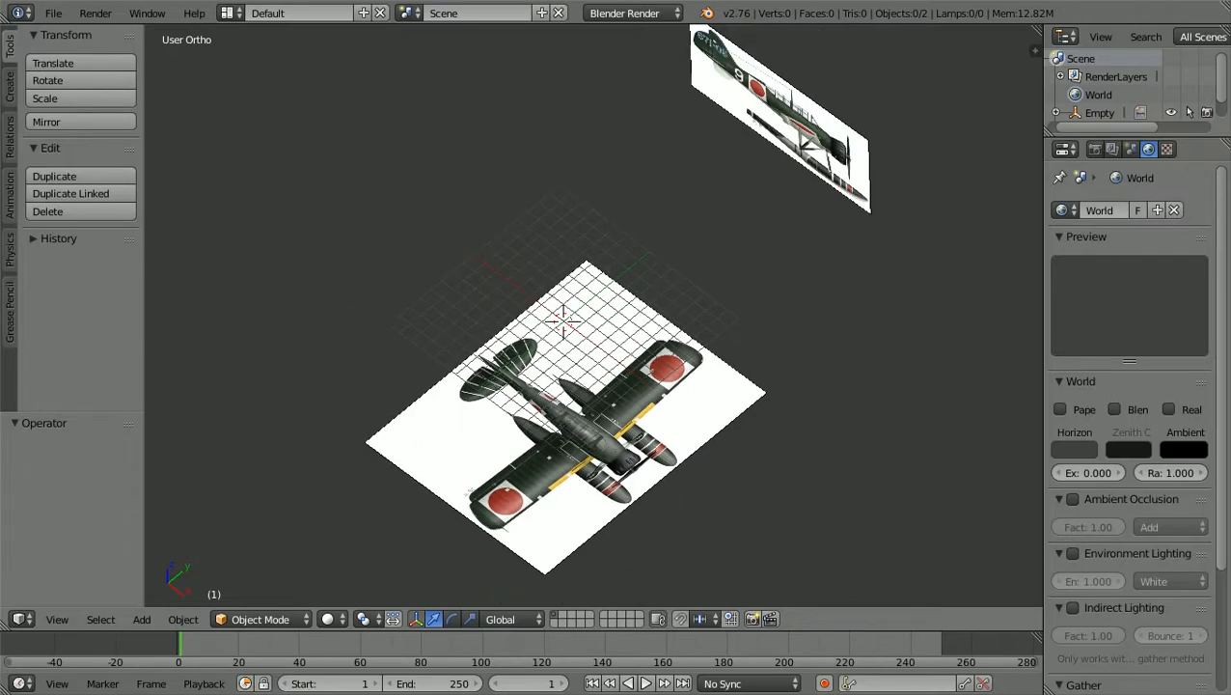
scroll(559, 424, up, 2)
scroll(560, 425, down, 2)
scroll(559, 425, up, 4)
scroll(559, 424, down, 3)
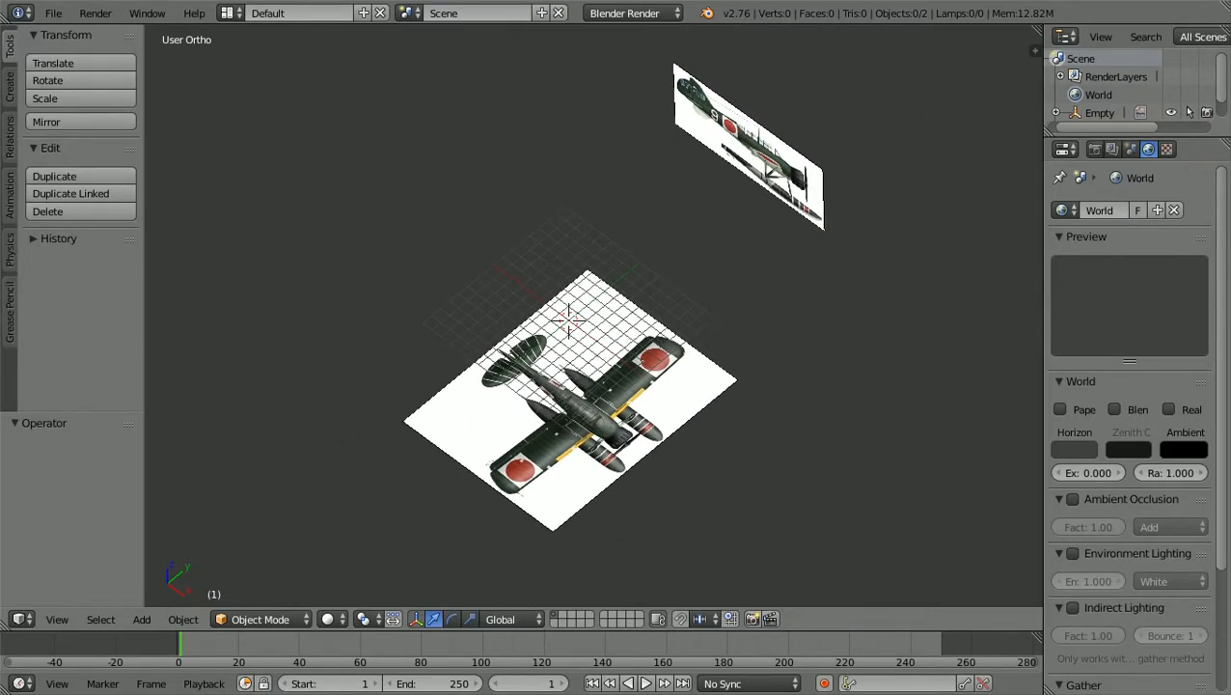
scroll(560, 424, up, 1)
key(KP_7)
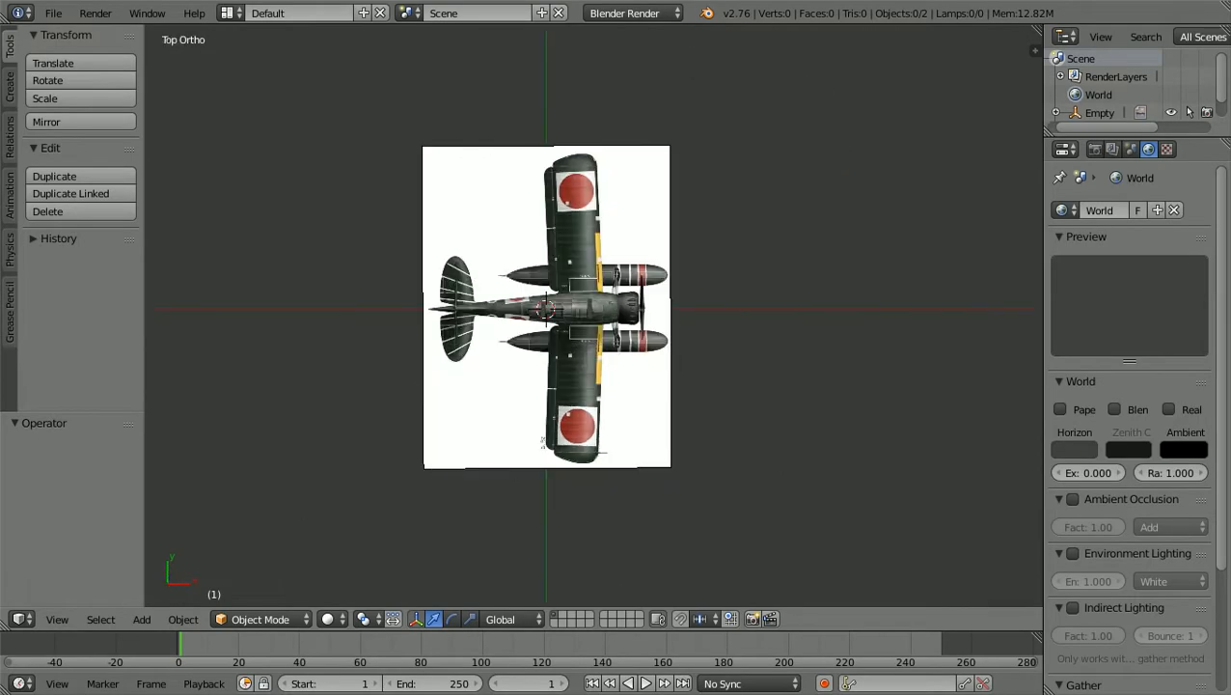
scroll(560, 425, up, 6)
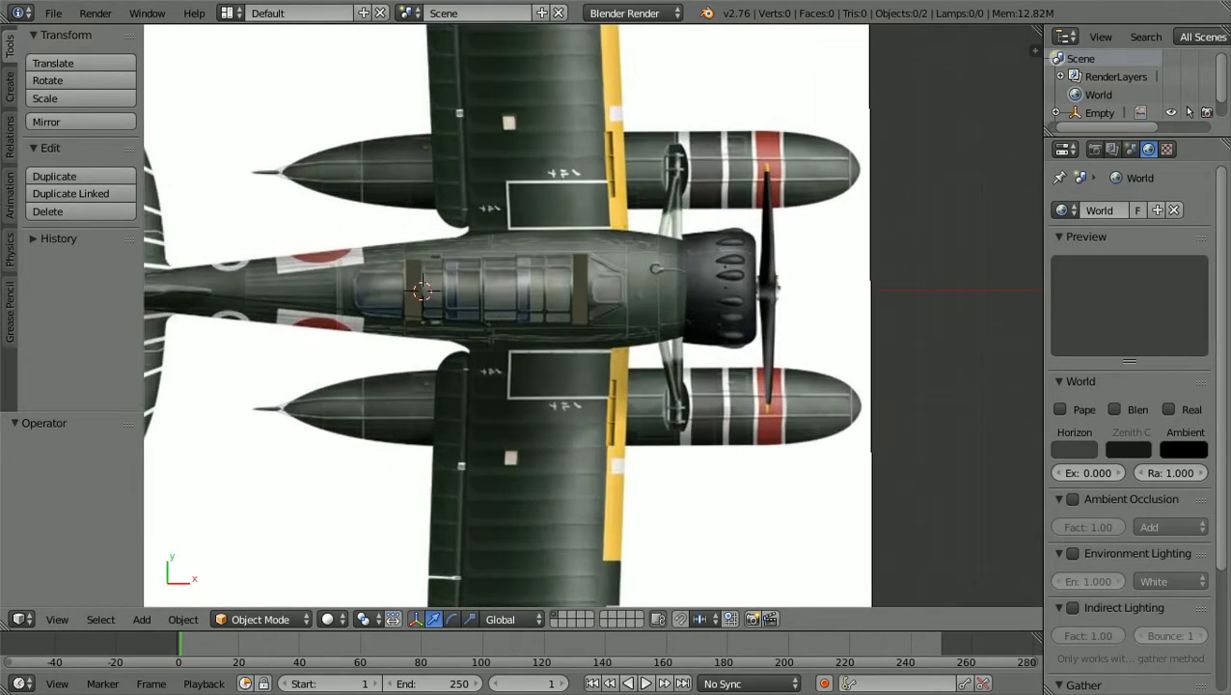
scroll(560, 424, down, 1)
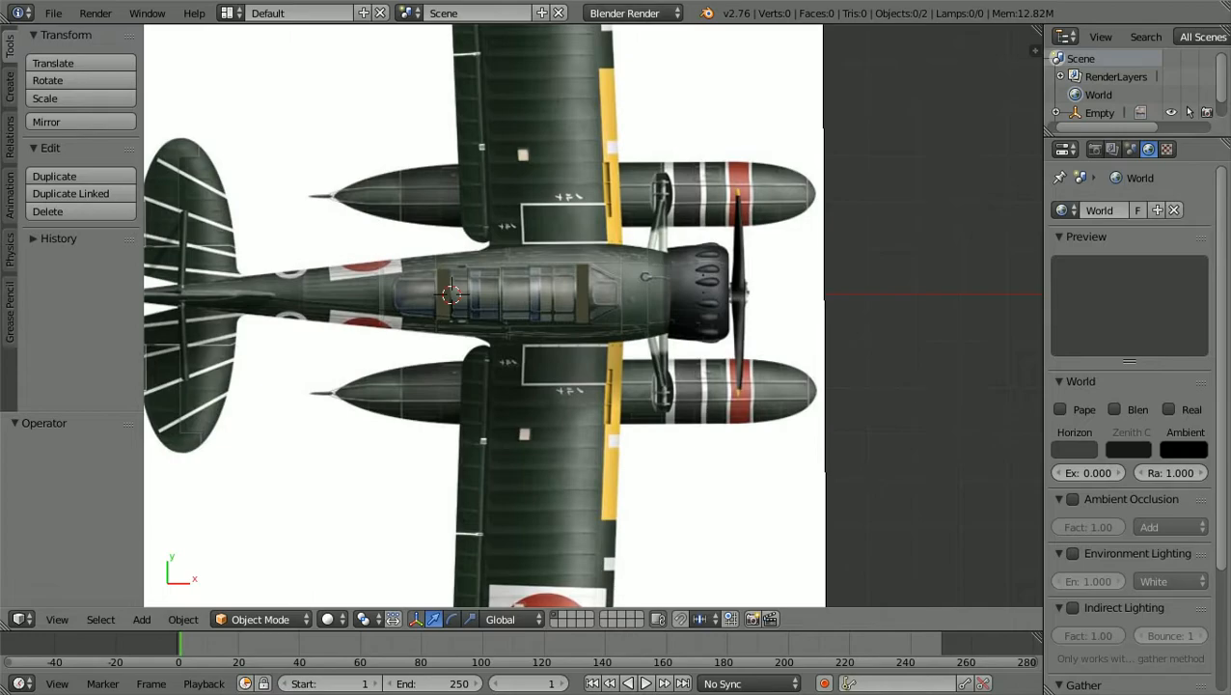
scroll(560, 424, down, 3)
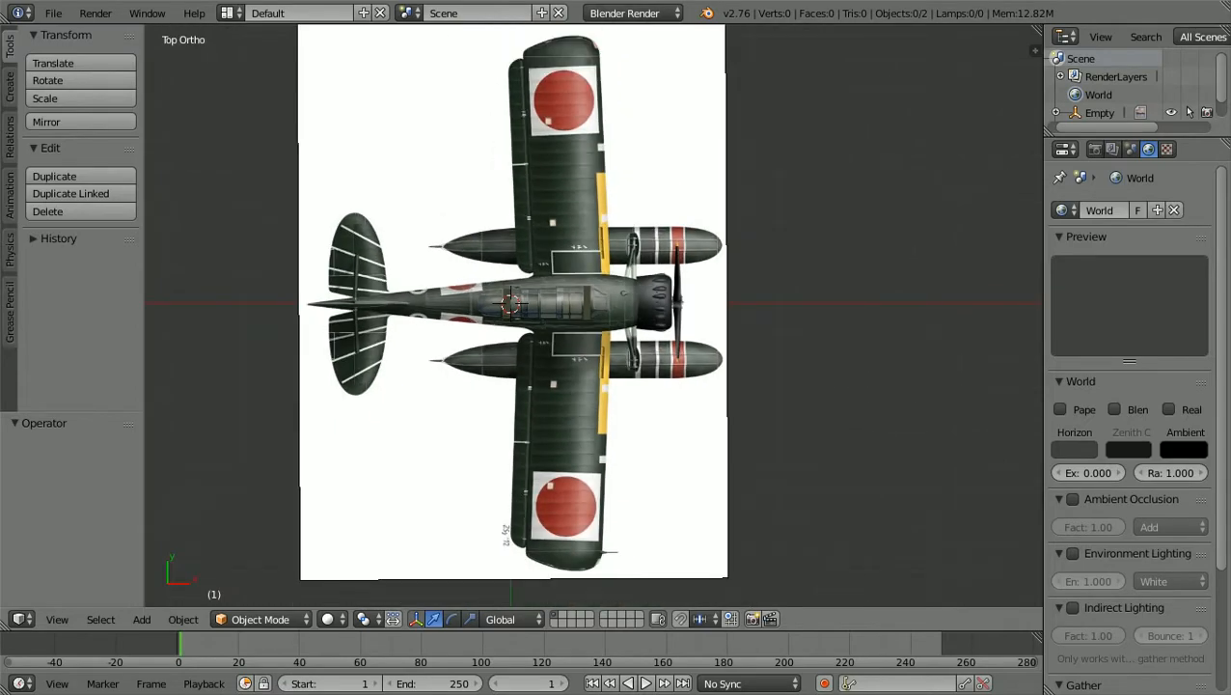
scroll(590, 321, down, 1)
scroll(591, 310, up, 1)
scroll(591, 305, down, 1)
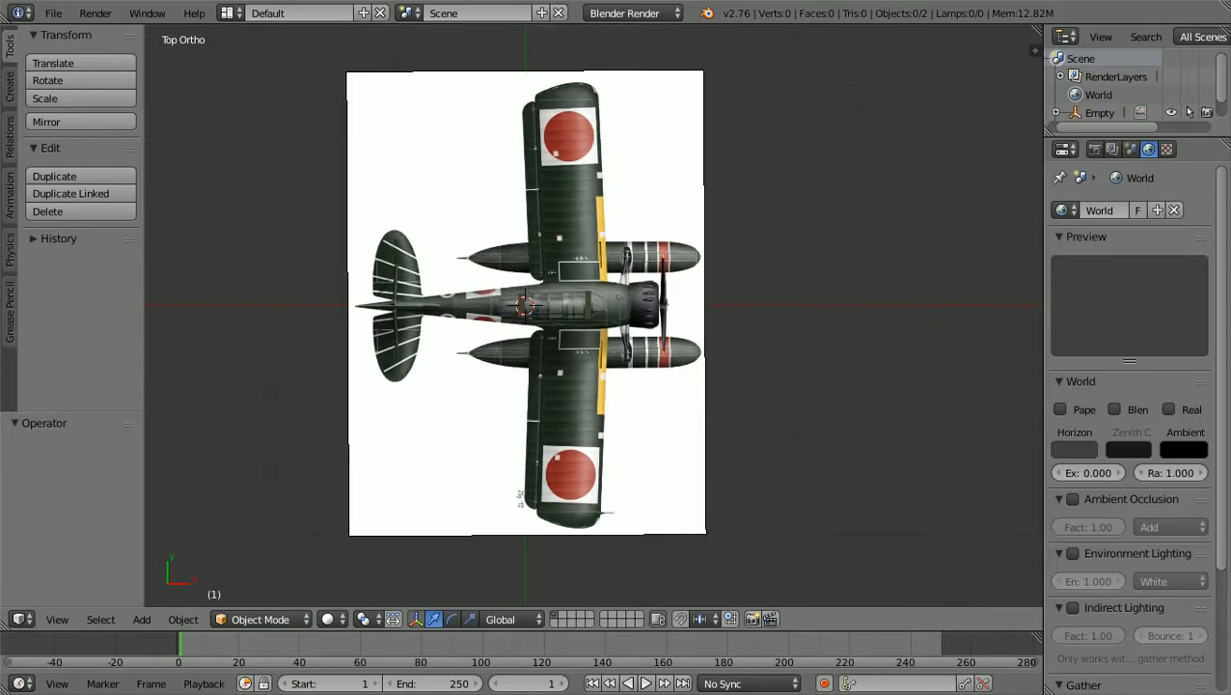
scroll(595, 321, down, 1)
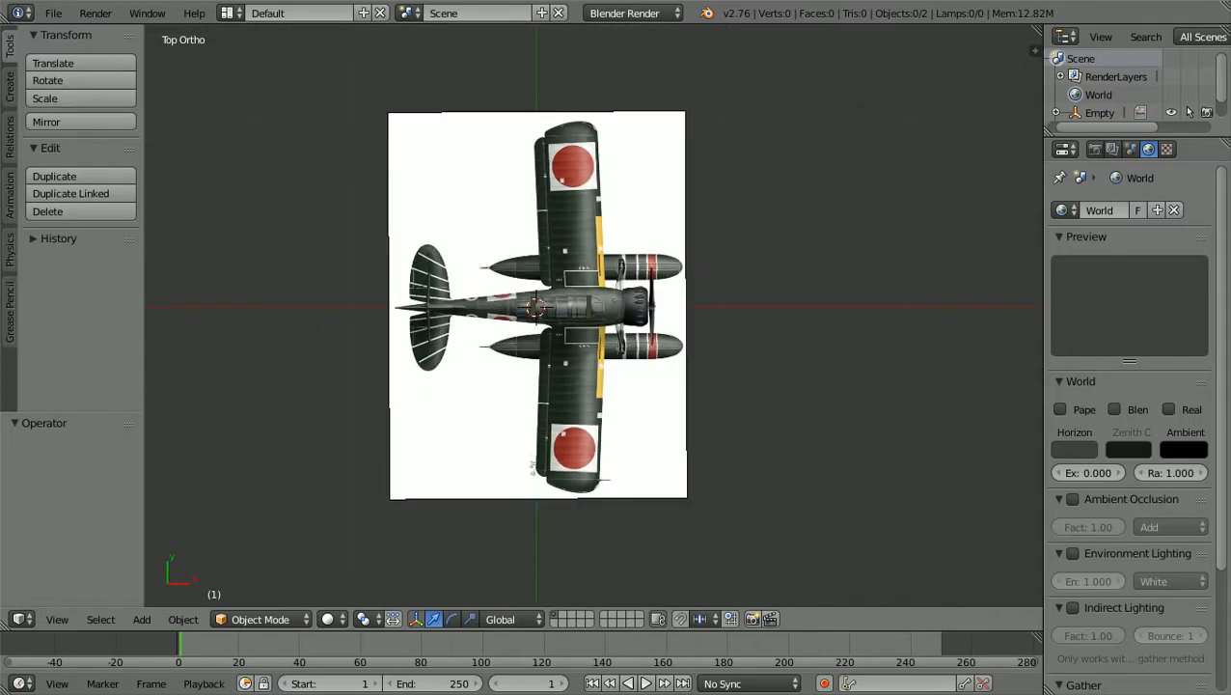
scroll(593, 309, up, 1)
scroll(597, 309, up, 1)
scroll(597, 309, down, 1)
scroll(597, 309, down, 1)
scroll(593, 308, down, 2)
scroll(594, 309, up, 4)
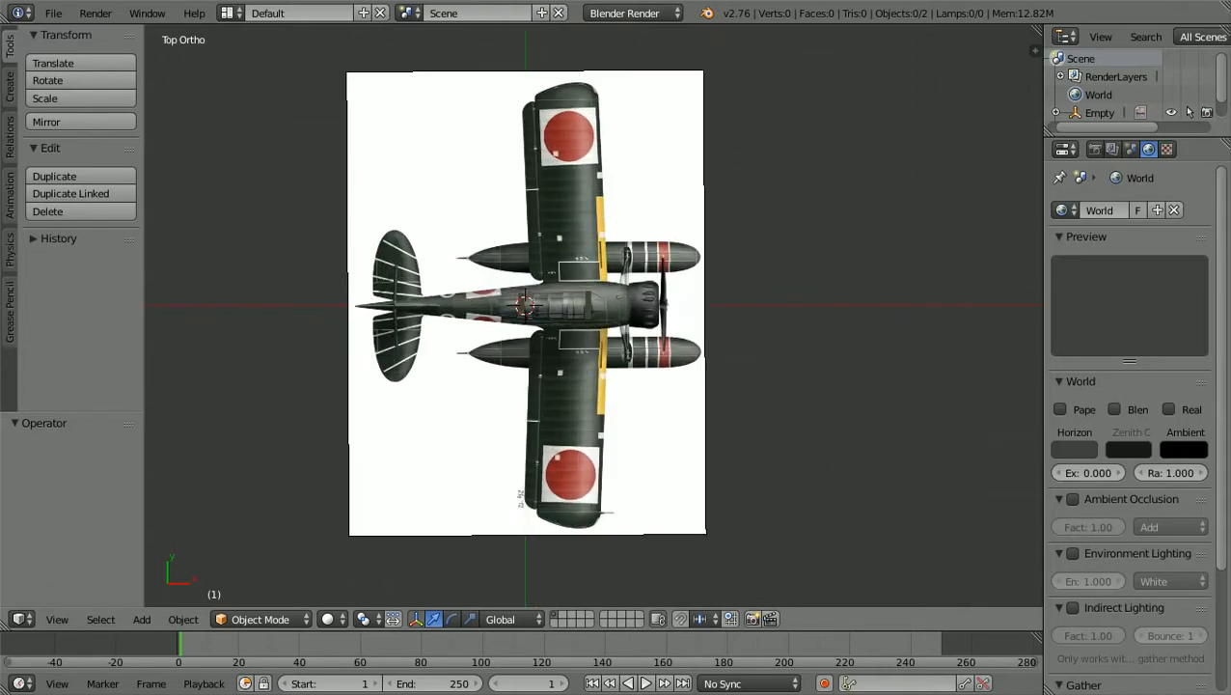
scroll(593, 308, down, 2)
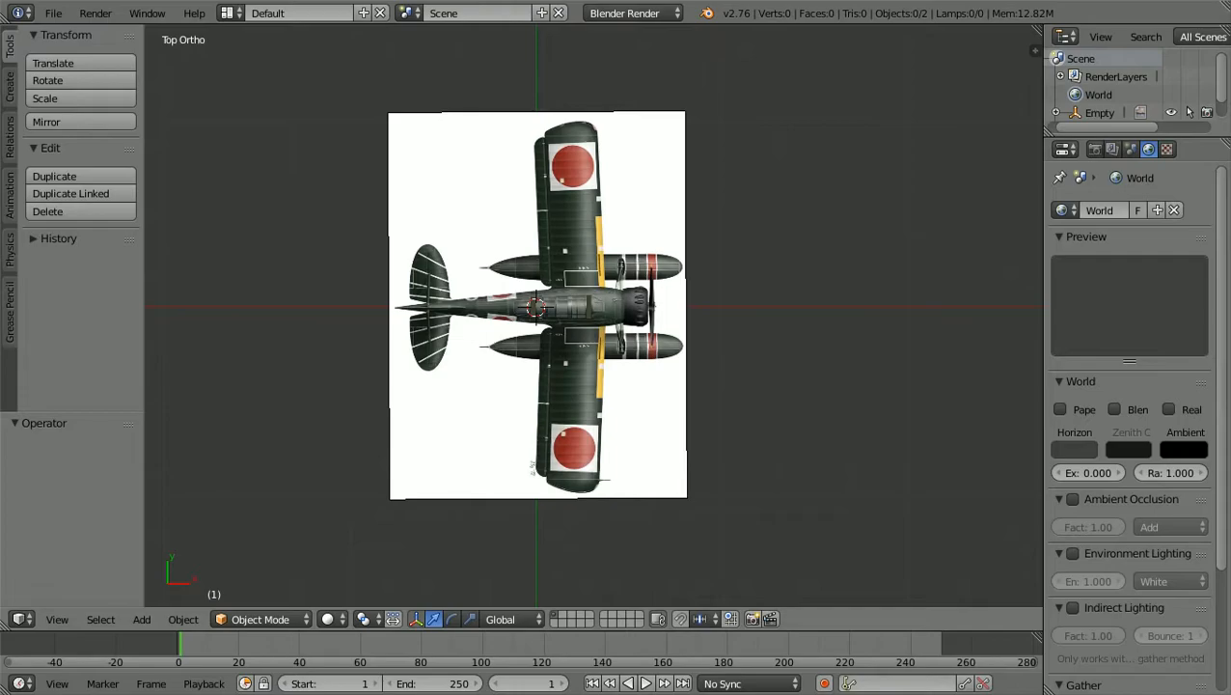
Move the top and side aircraft reference images together by about -2.24 units along the global X axis, bringing the wings over the origin.
right_click(541, 306)
scroll(593, 315, down, 3)
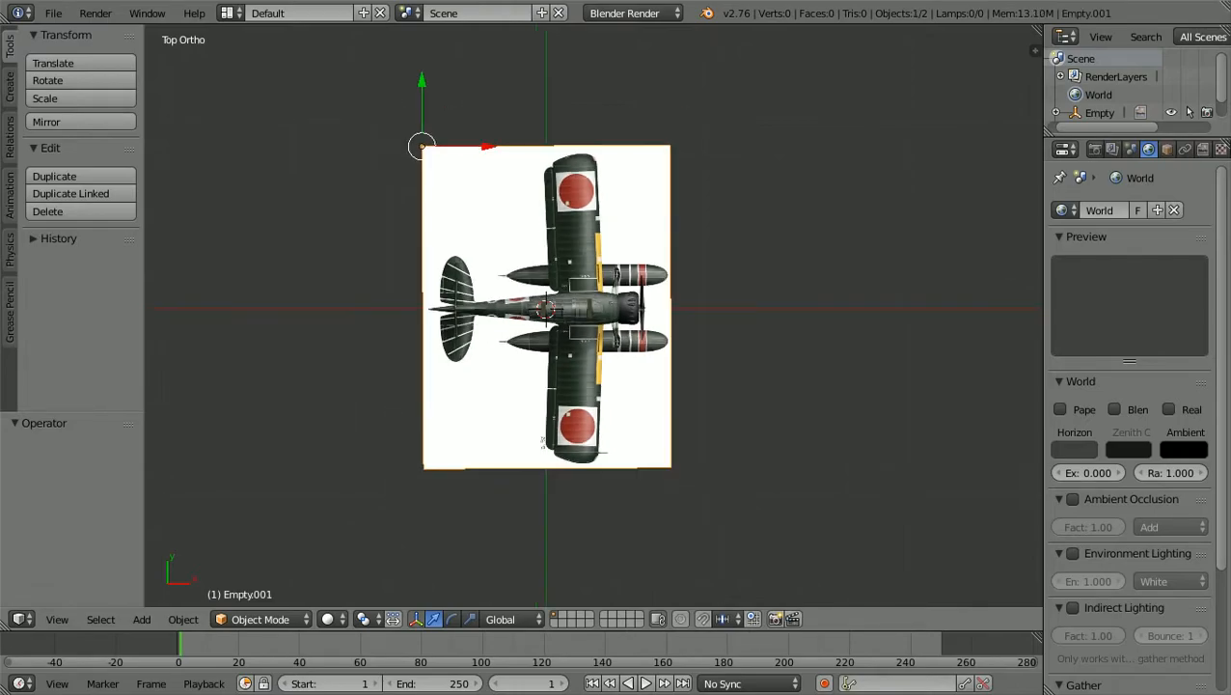
middle_drag(593, 315, 495, 169)
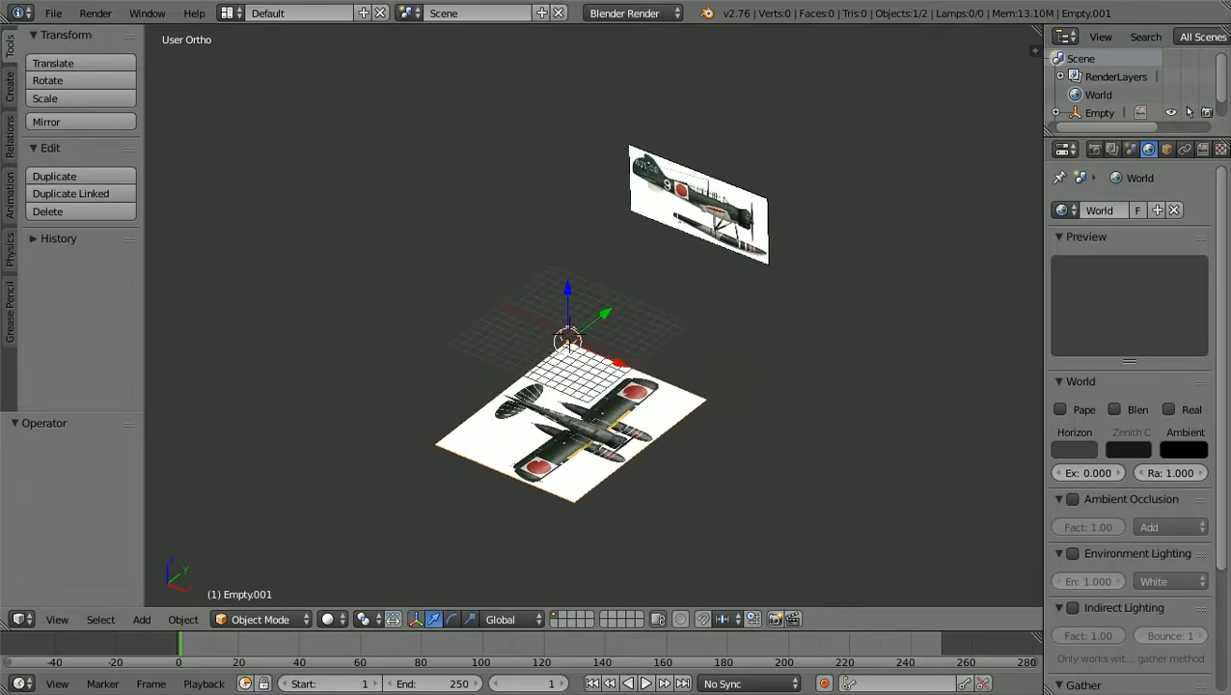
scroll(495, 169, up, 2)
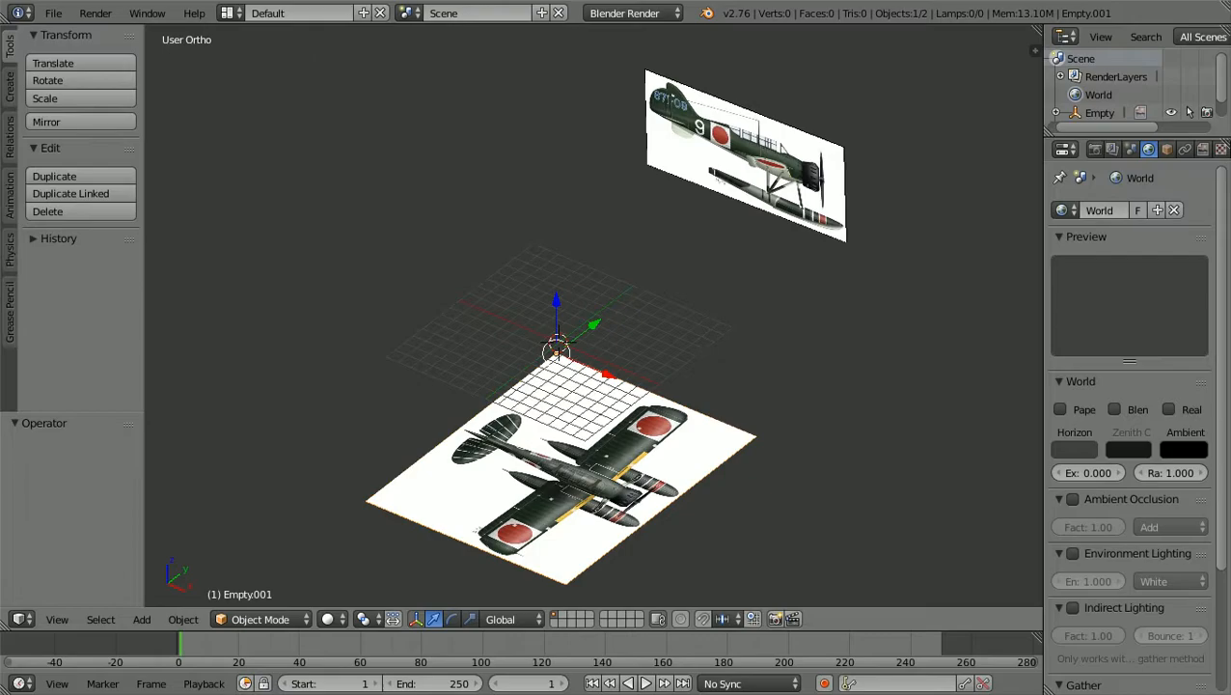
shift+right_click(746, 157)
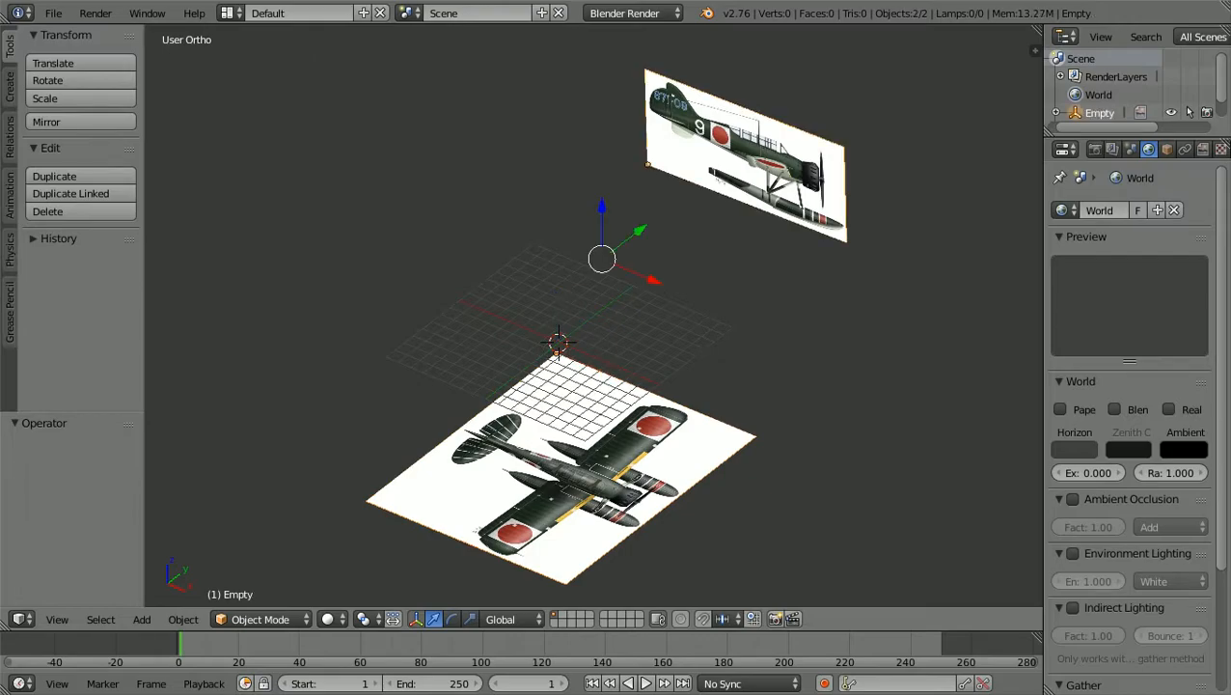
shift+scroll(593, 316, down, 2)
scroll(593, 317, down, 1)
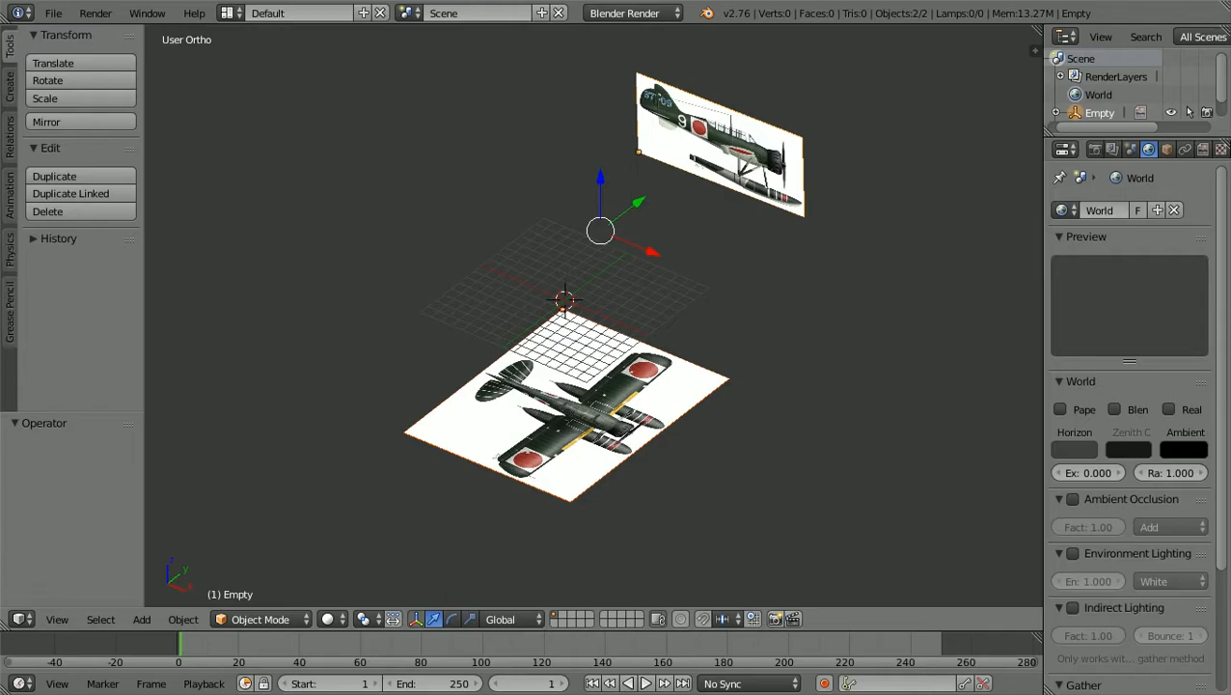
key(KP_7)
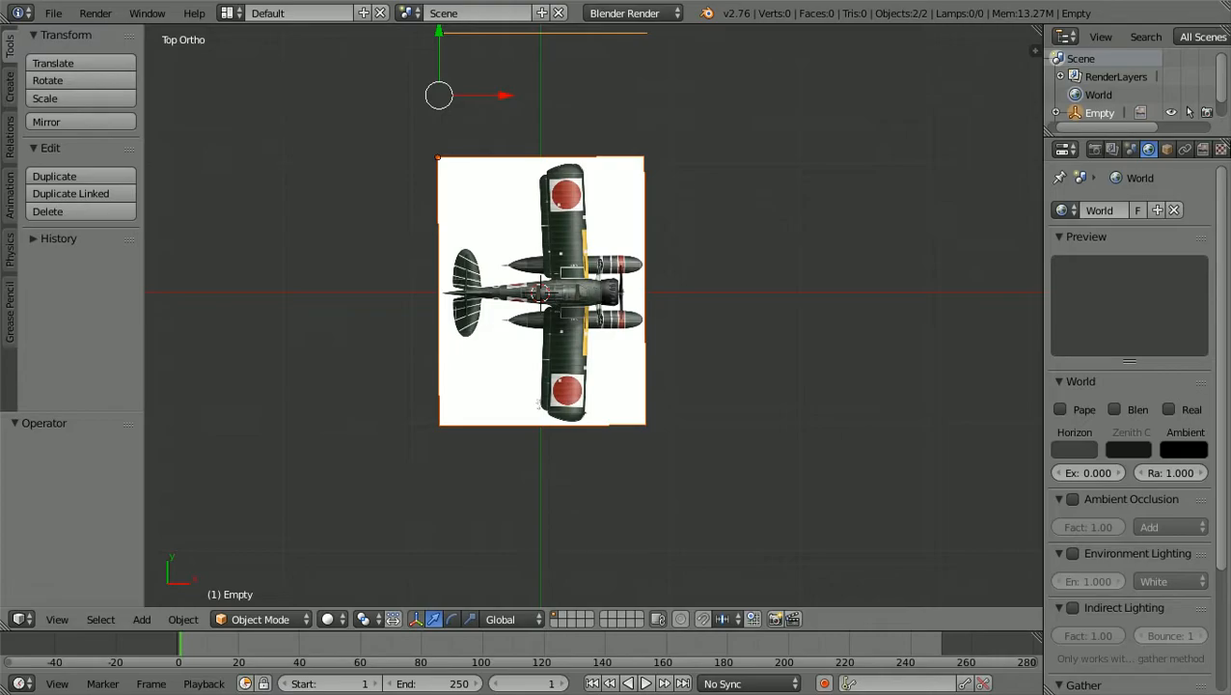
shift+scroll(593, 316, up, 3)
scroll(594, 315, up, 1)
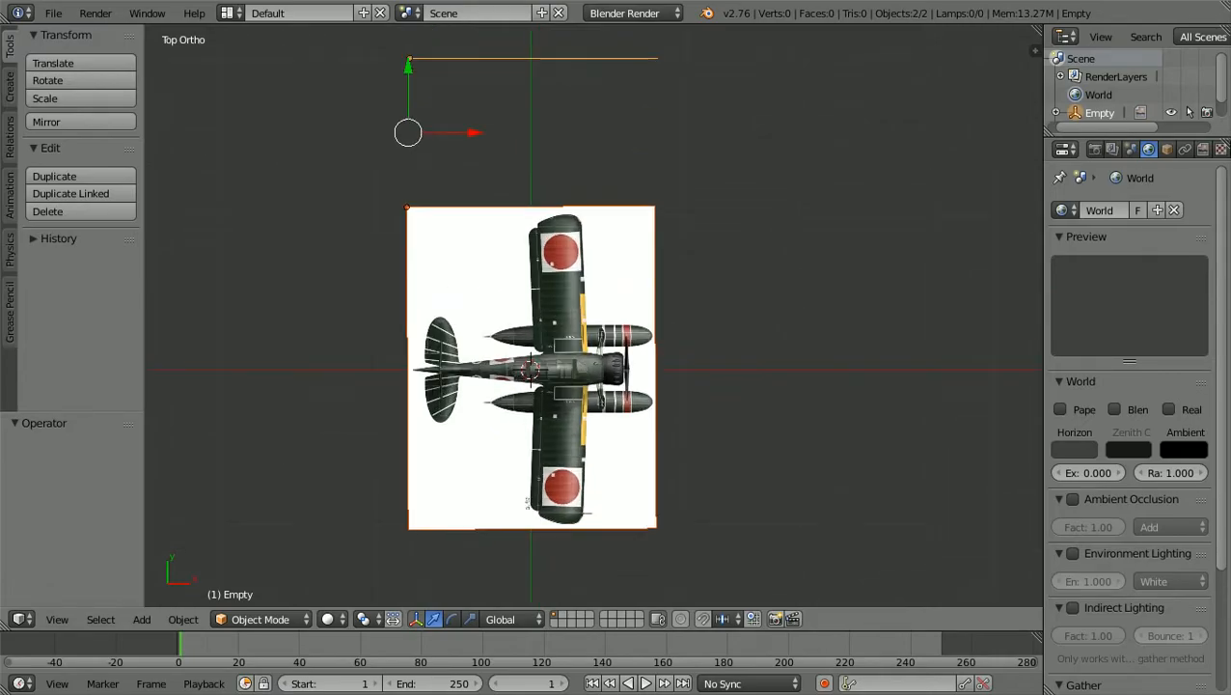
shift+scroll(594, 316, down, 4)
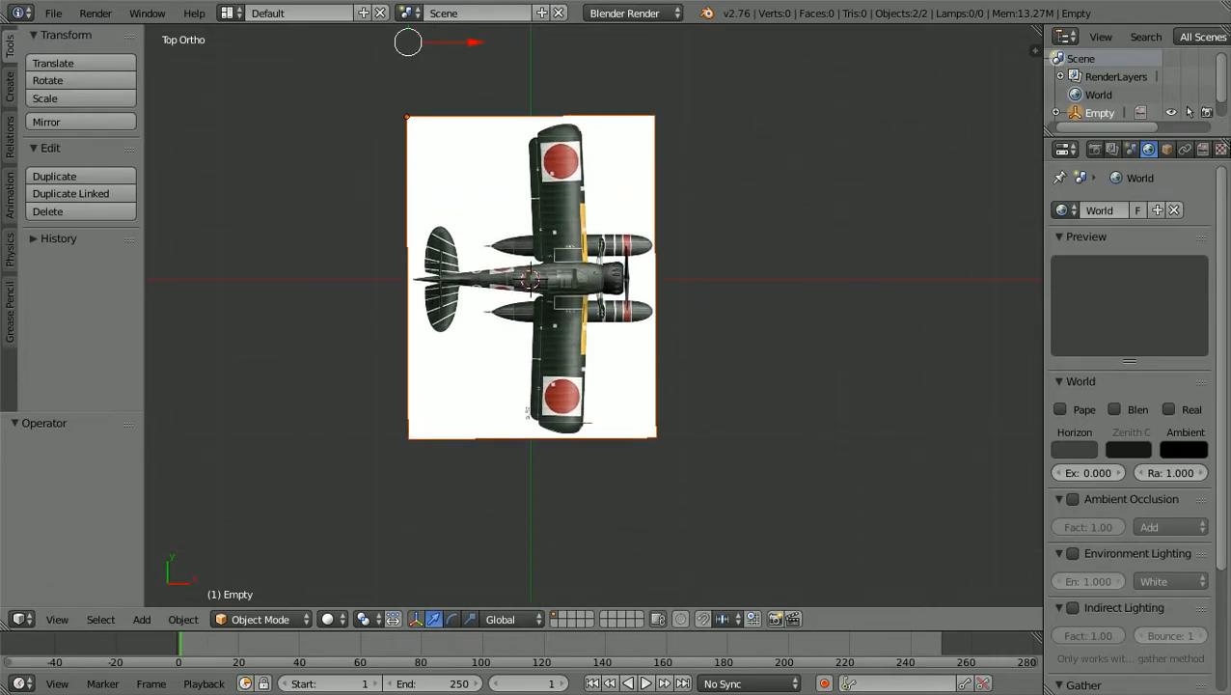
scroll(594, 316, up, 2)
scroll(593, 315, up, 1)
shift+scroll(594, 316, up, 3)
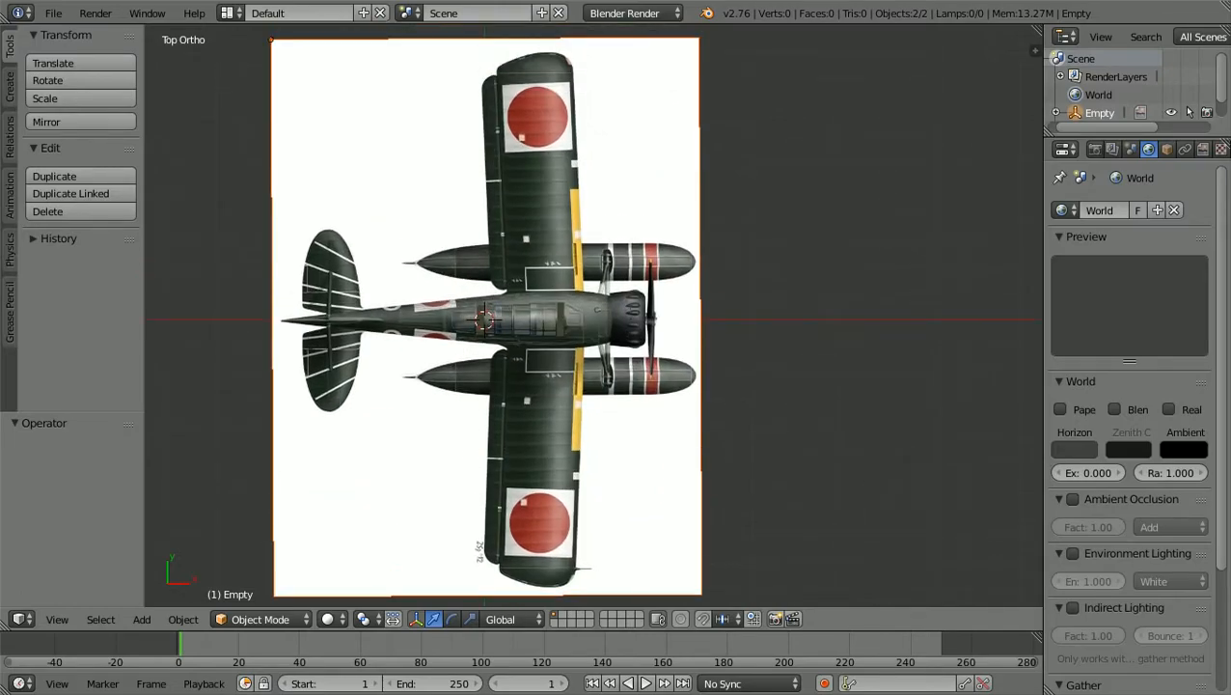
key(t)
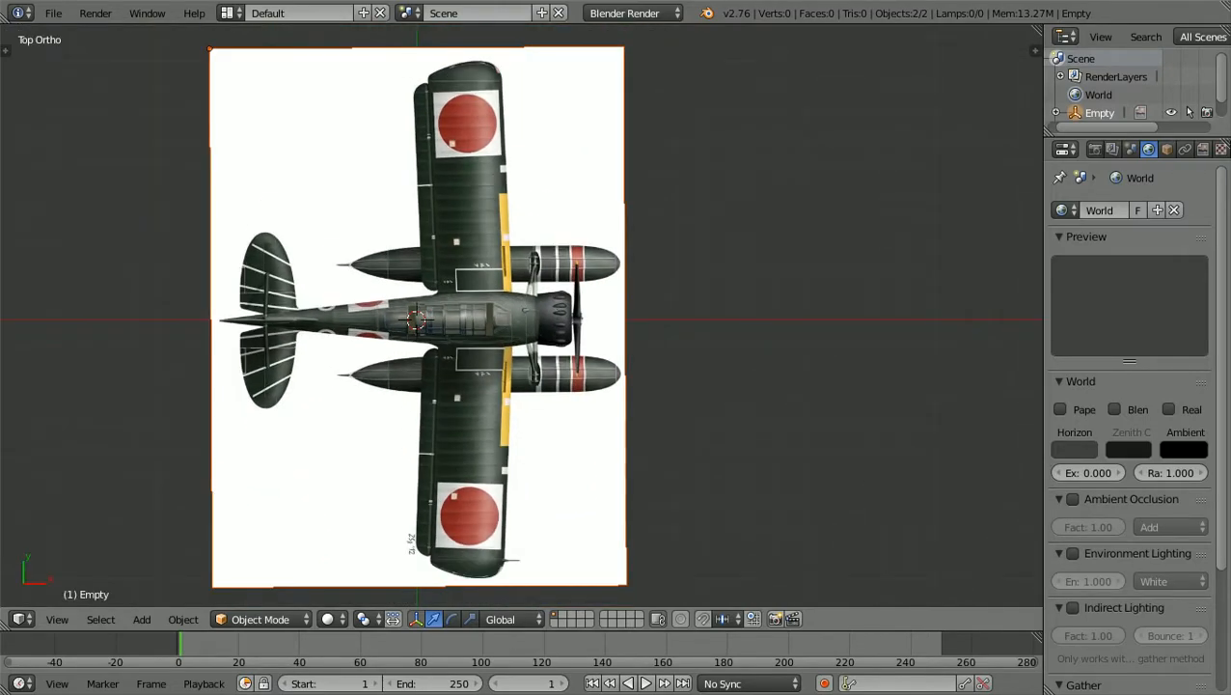
ctrl+scroll(521, 316, down, 3)
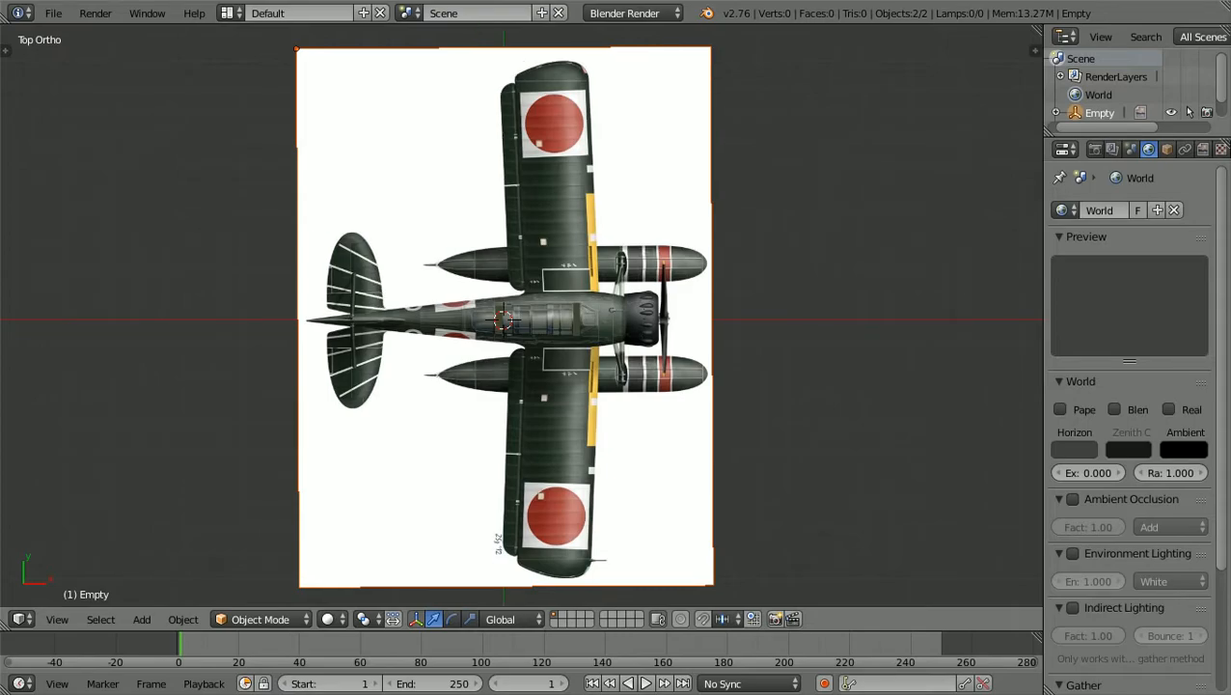
key(g)
key(x)
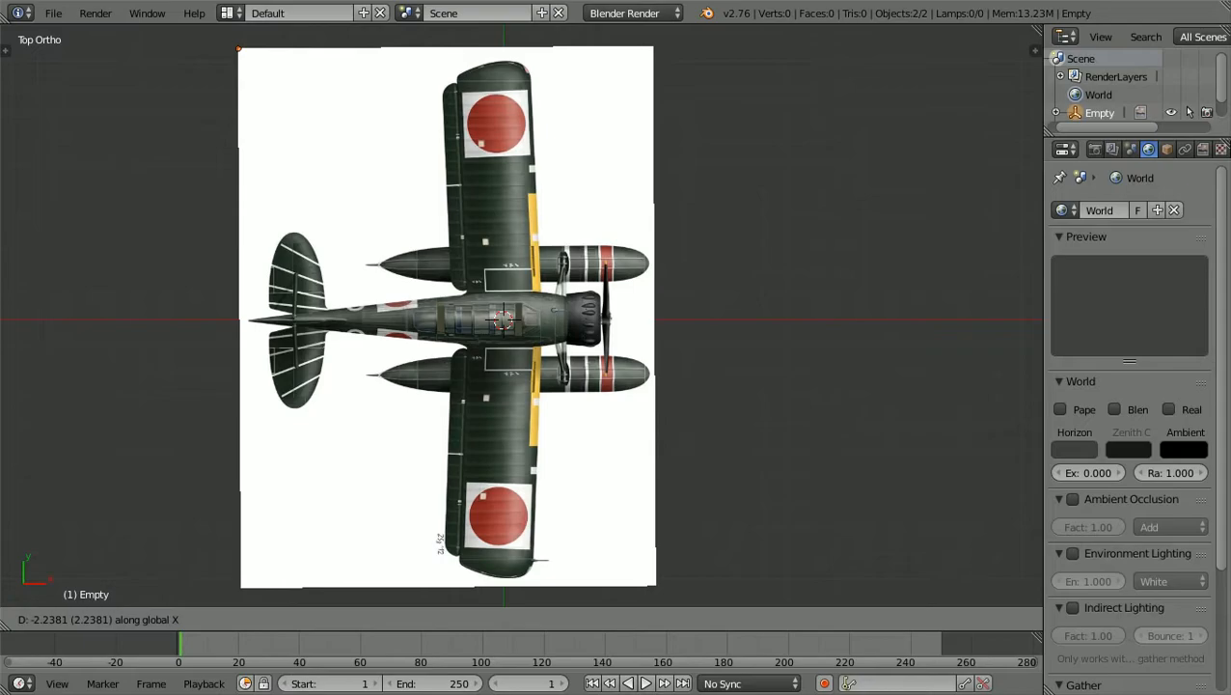
drag(303, 48, 302, 48)
scroll(447, 316, down, 2)
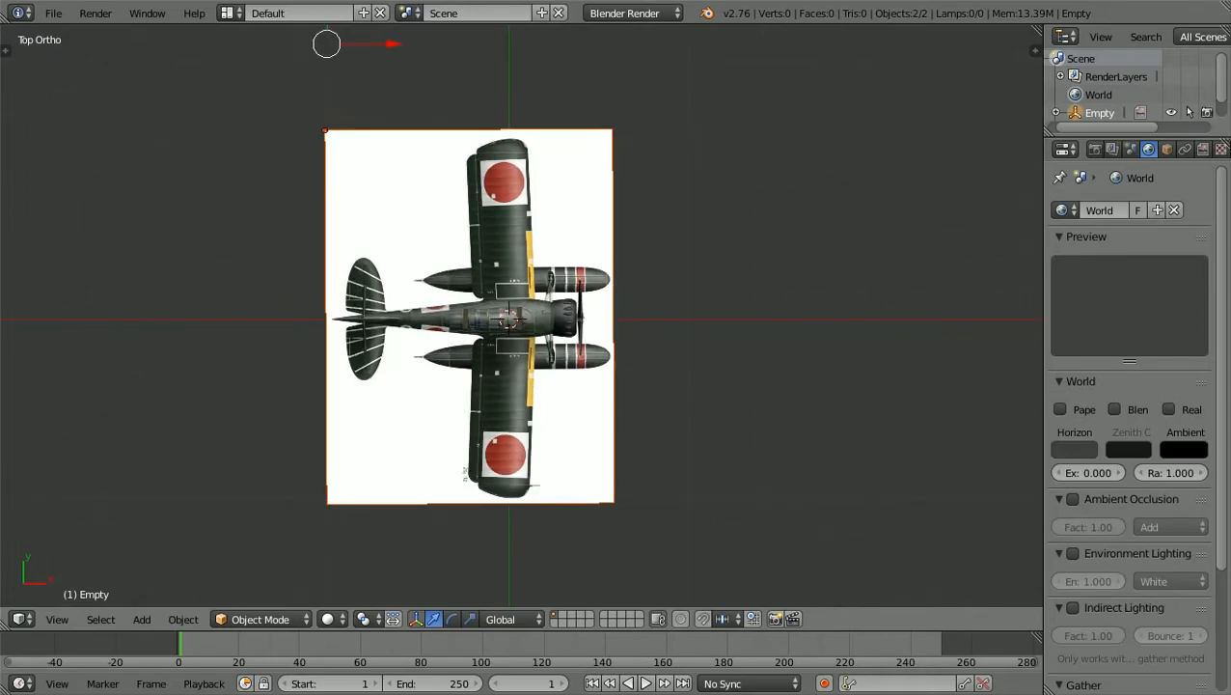
Examine the aircraft's alignment with the origin axes, first close up in the top view and then in the front view.
scroll(521, 319, up, 7)
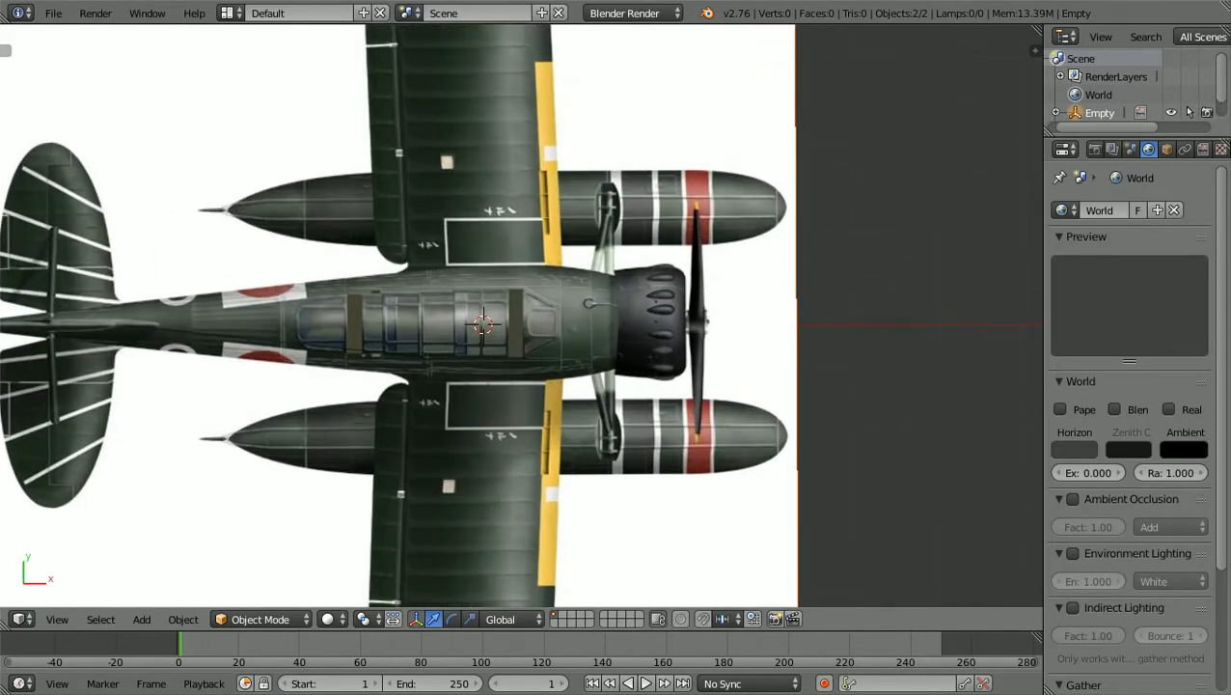
ctrl+scroll(521, 318, down, 3)
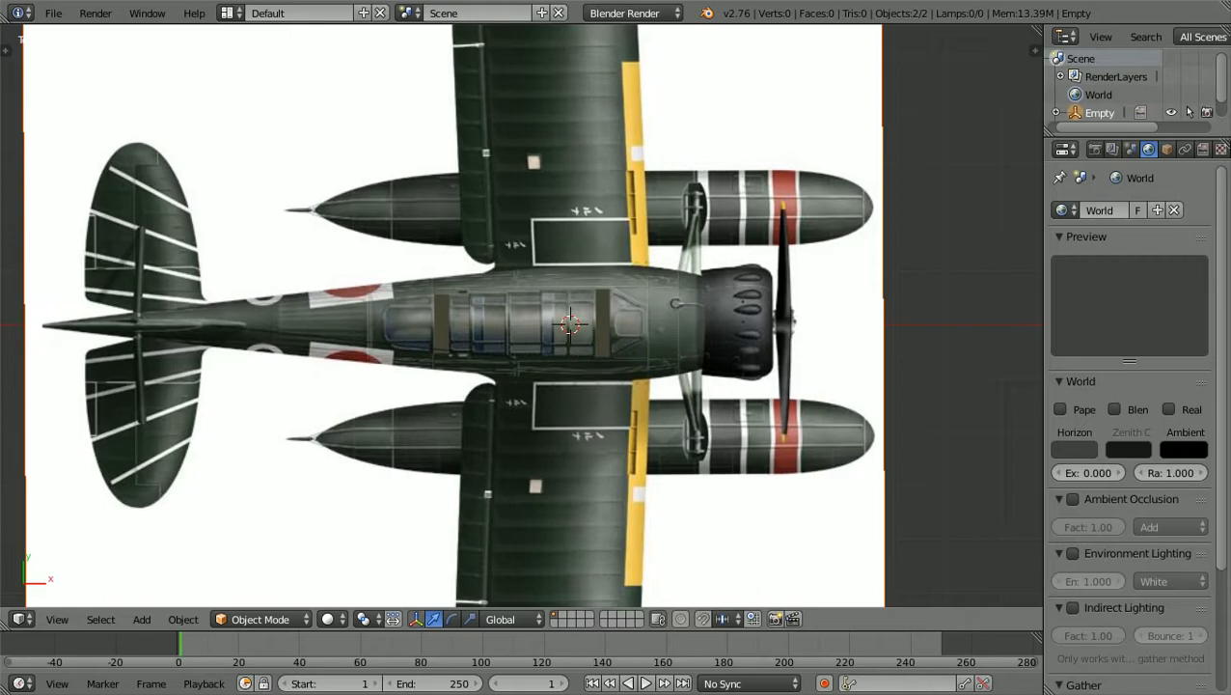
scroll(521, 318, down, 2)
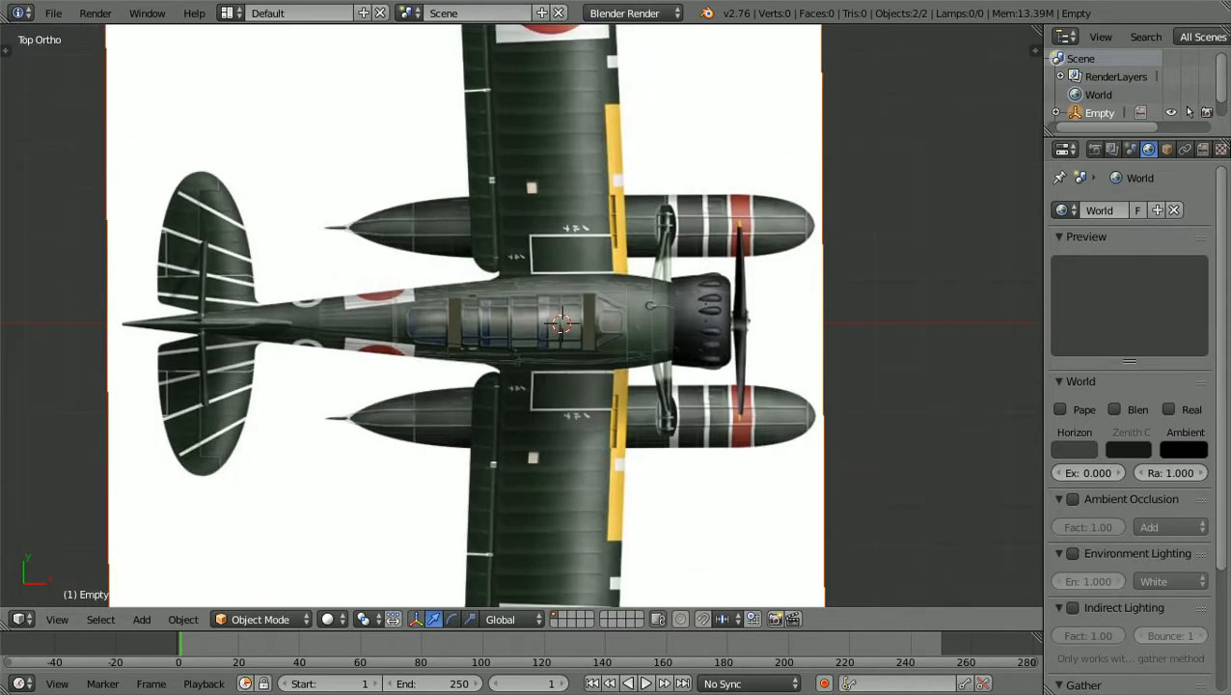
scroll(521, 318, down, 4)
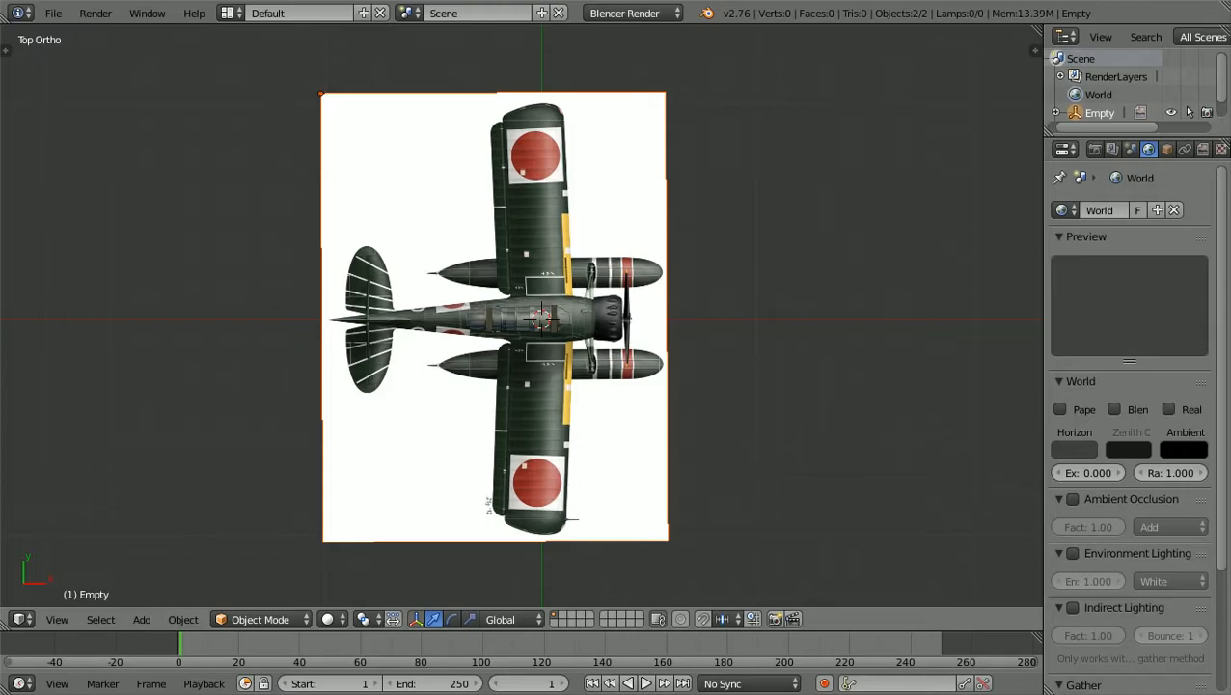
key(s)
key(KP_1)
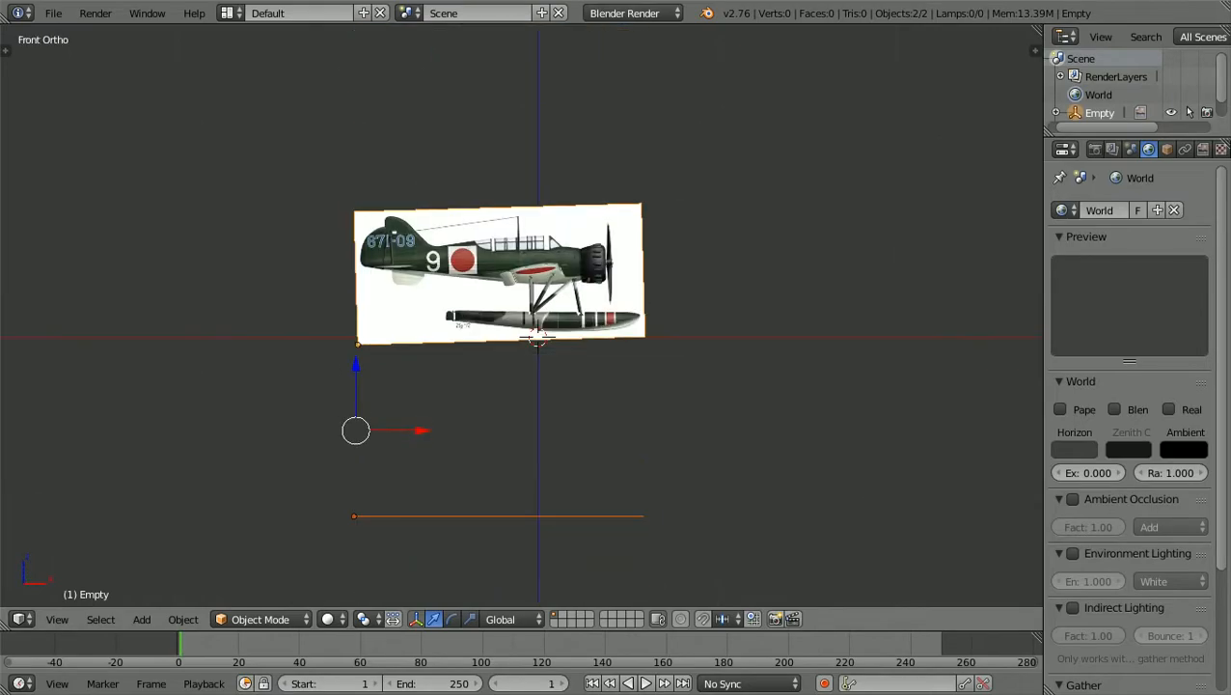
scroll(522, 319, up, 2)
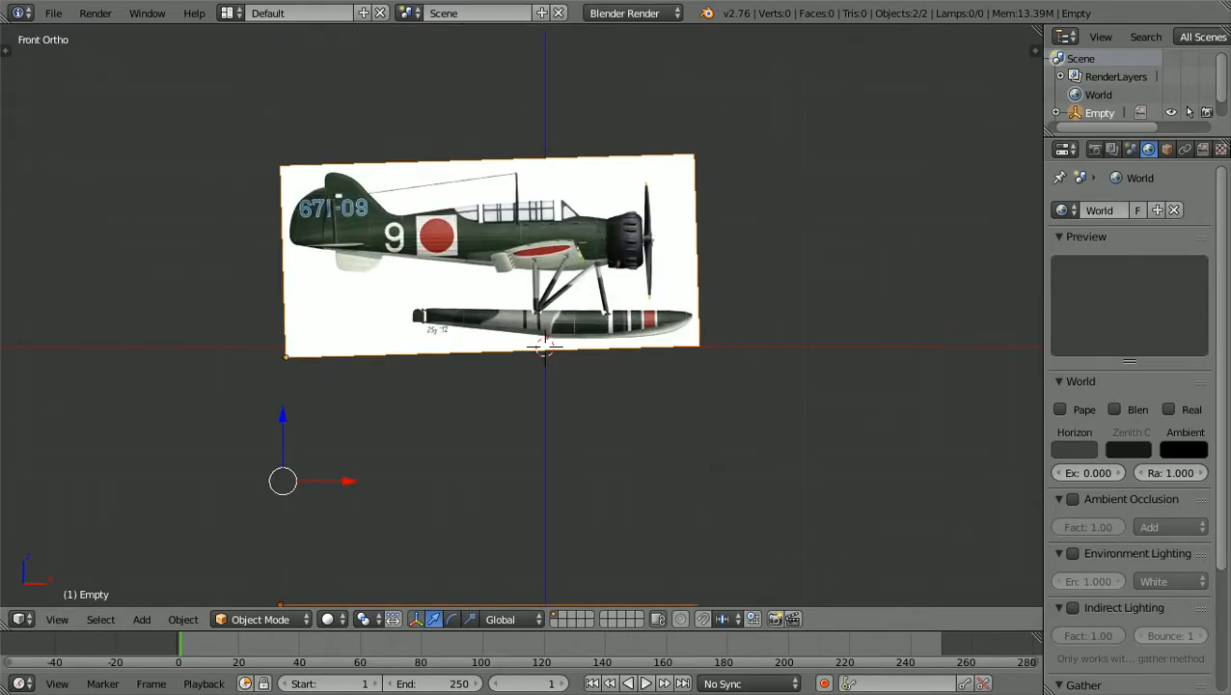
scroll(521, 318, down, 1)
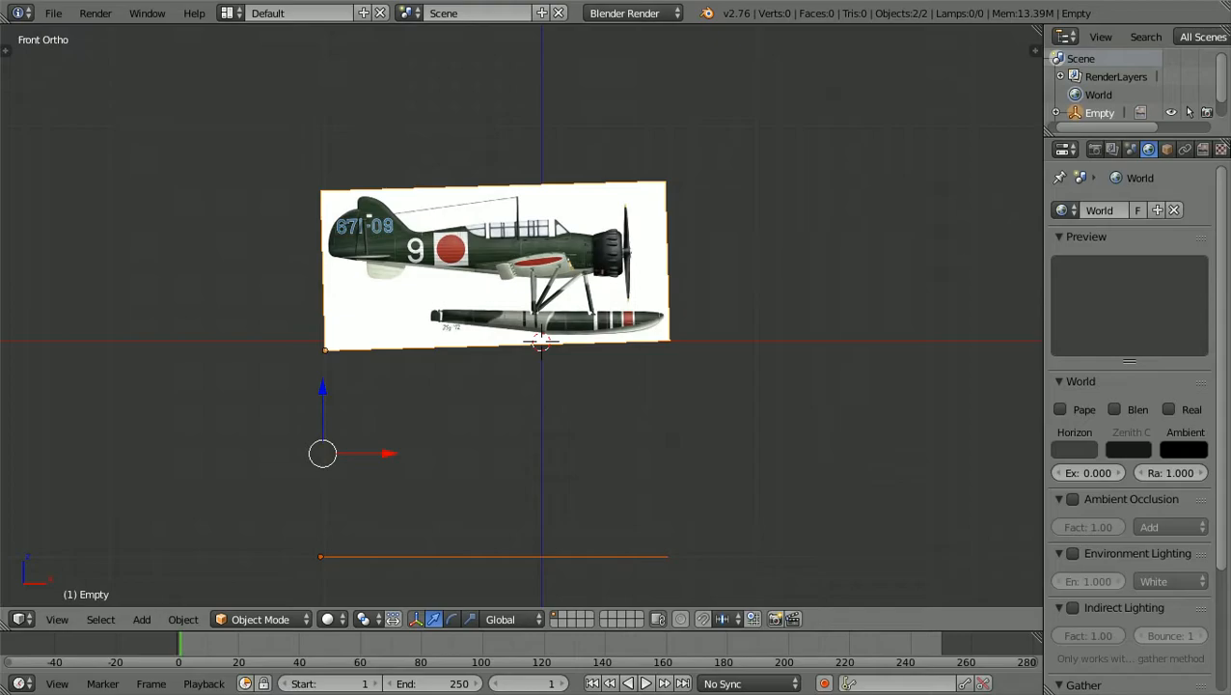
scroll(521, 318, down, 1)
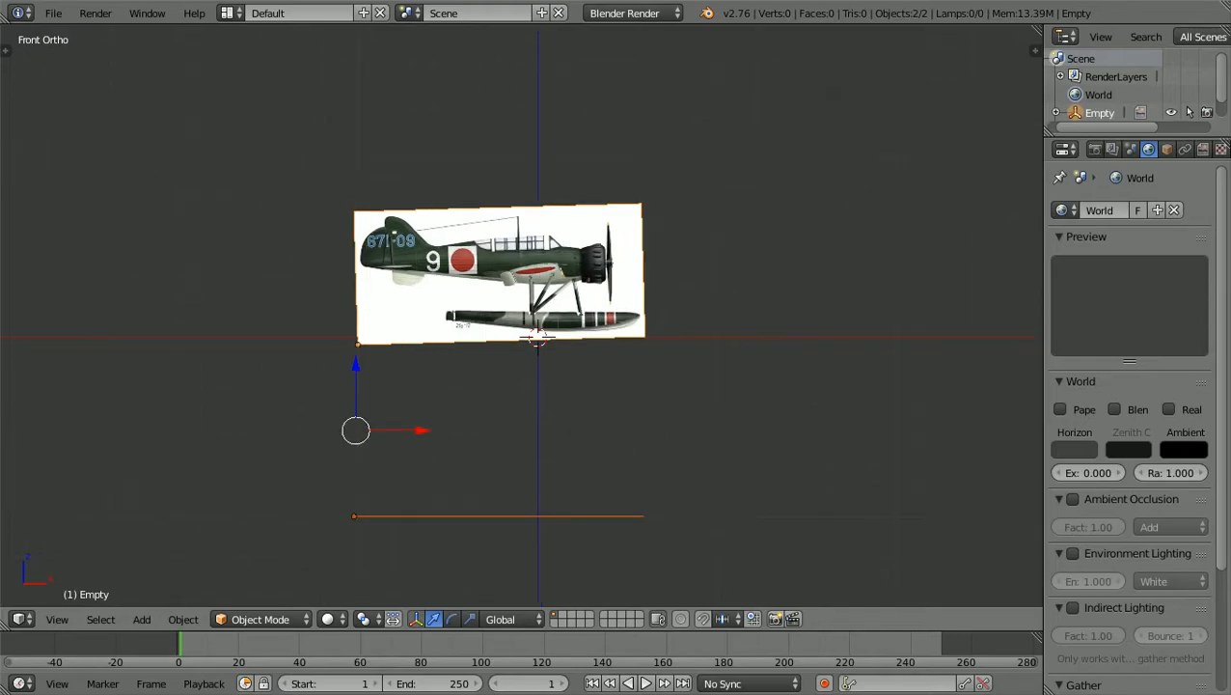
Move only the side-view reference image down along the Z axis until the propeller hub lies on the X axis, then deselect everything.
key(a)
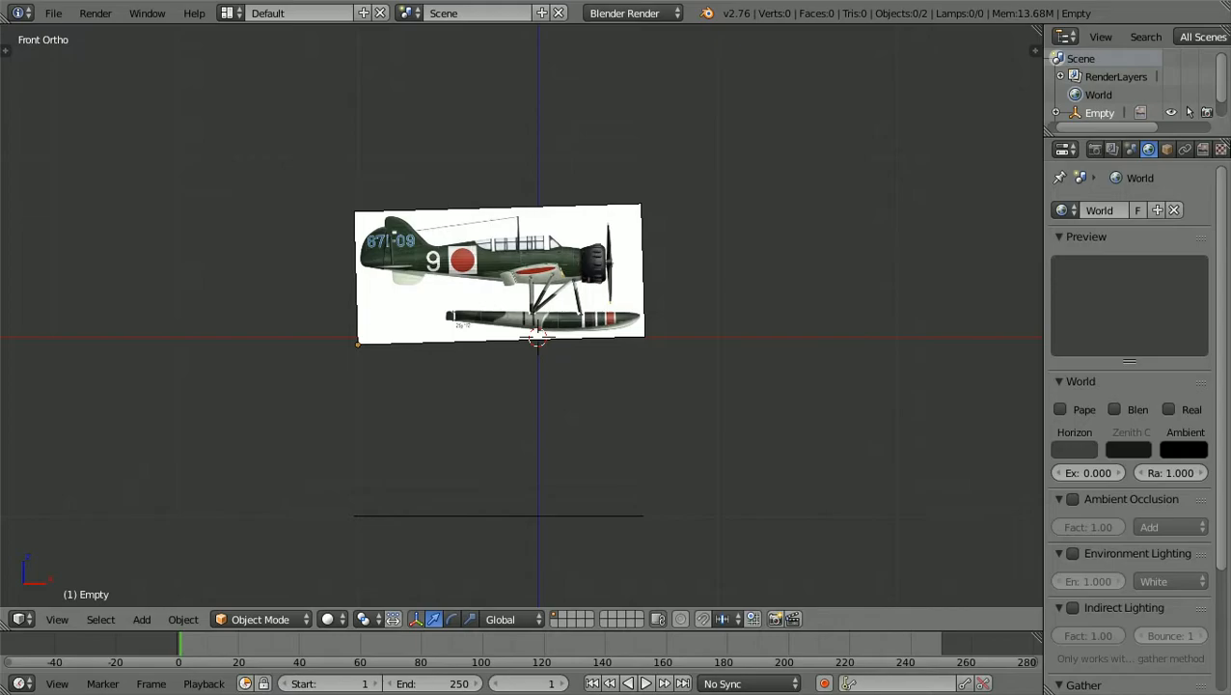
right_click(500, 280)
scroll(521, 316, up, 4)
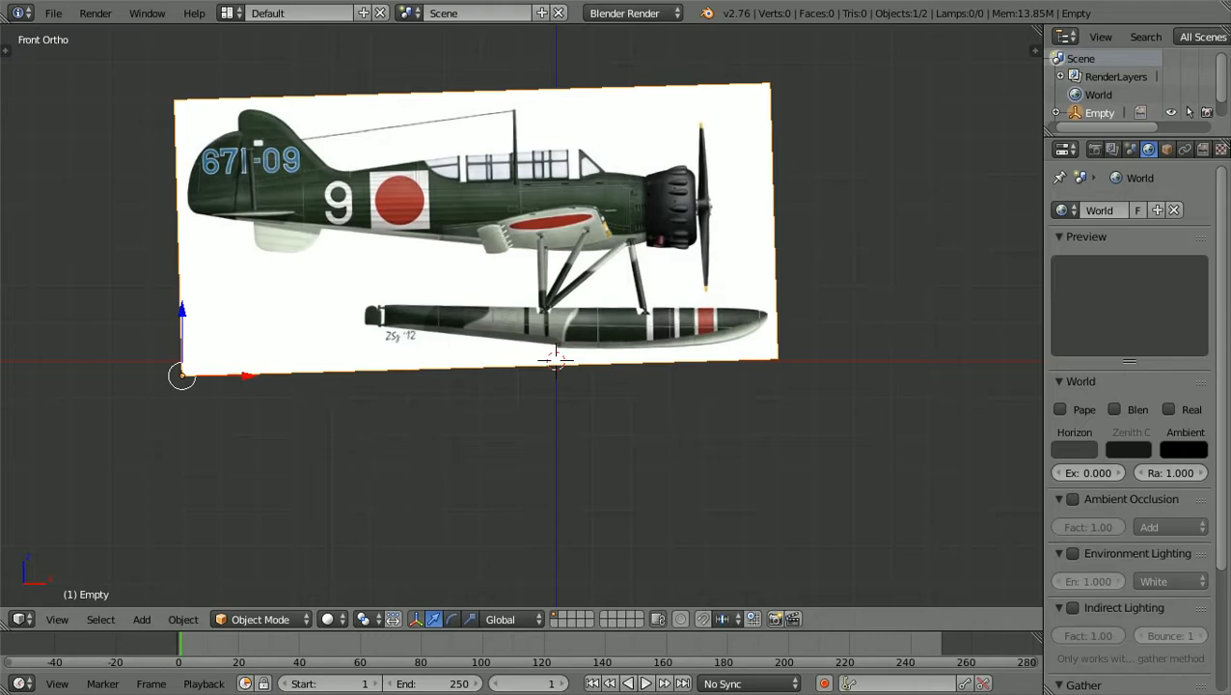
key(g)
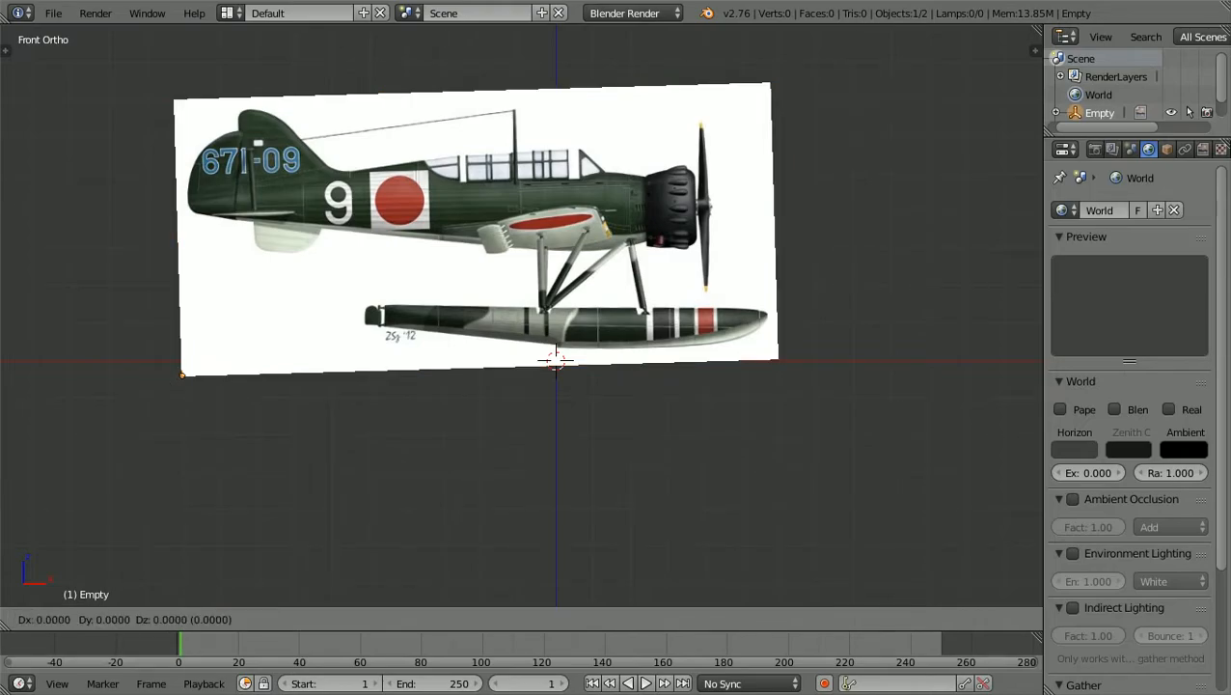
key(z)
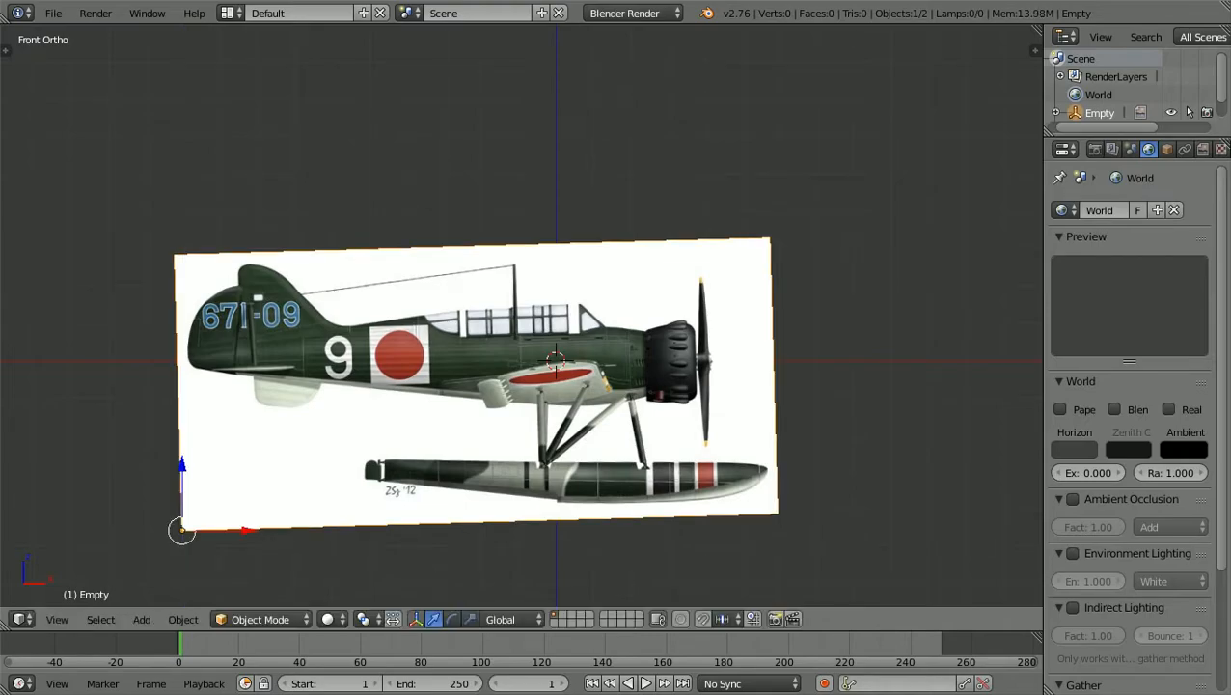
scroll(522, 319, down, 2)
scroll(522, 347, down, 3)
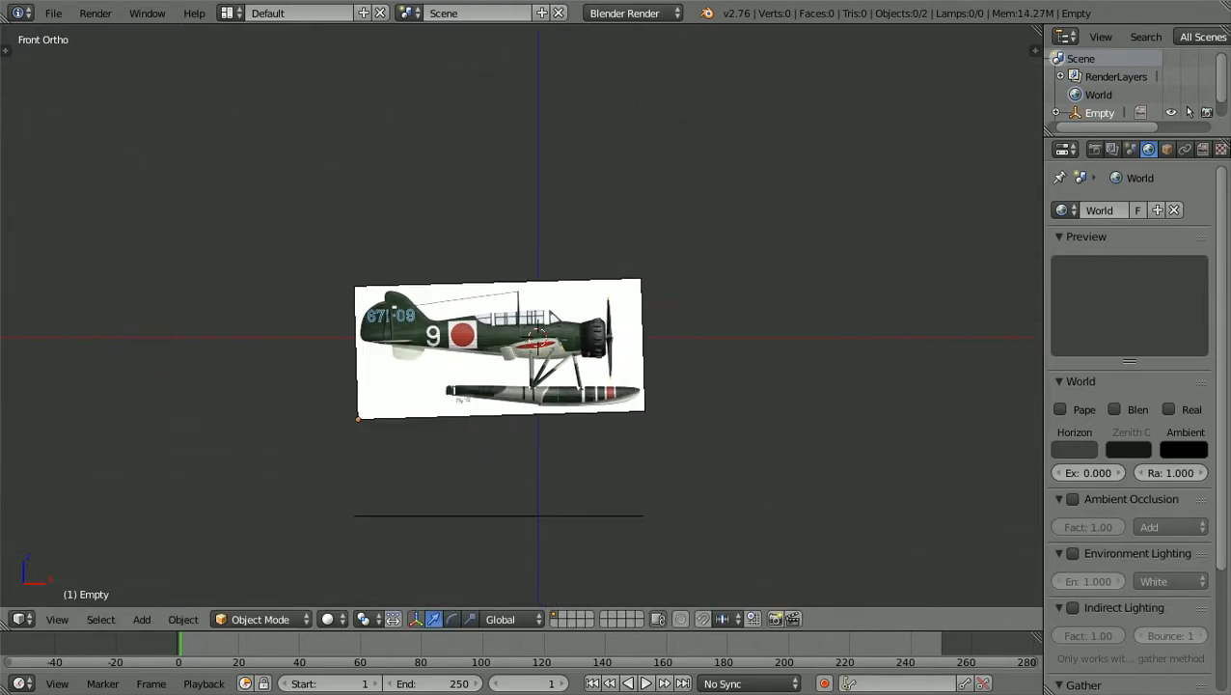
Examine both reference images from an angled 3D view, and check the fuselage, wings and floats against the origin in the top view.
middle_drag(522, 328, 483, 424)
scroll(483, 424, up, 2)
scroll(522, 347, down, 3)
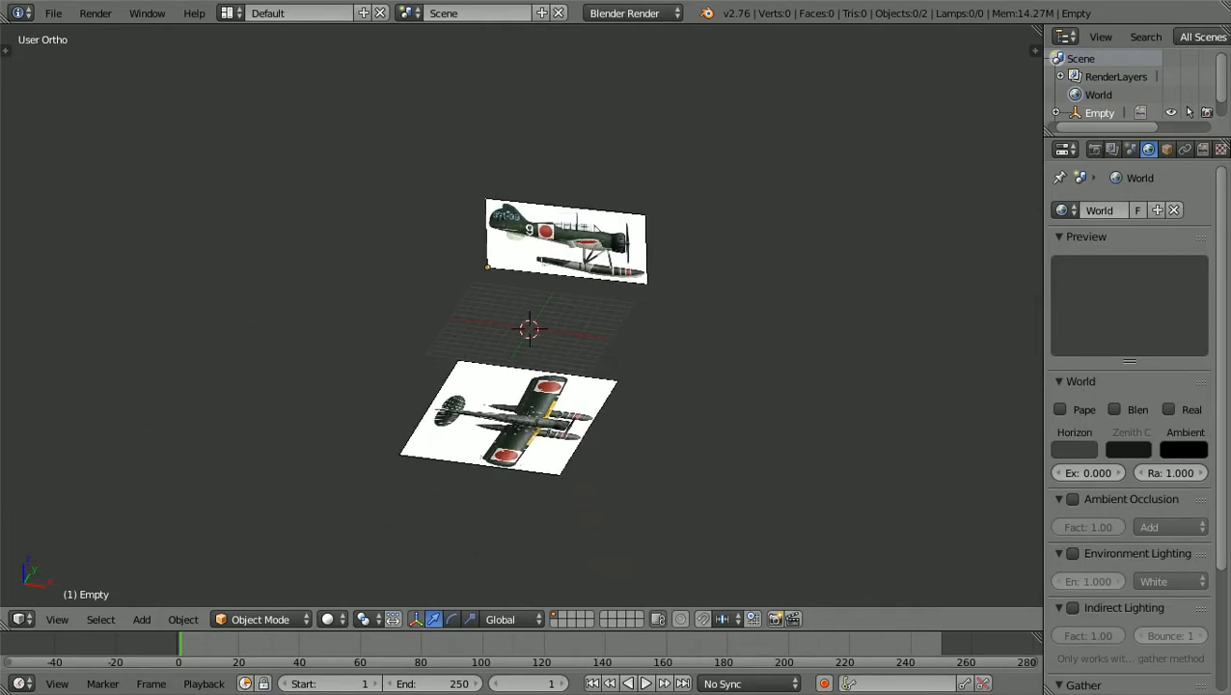
scroll(522, 347, up, 2)
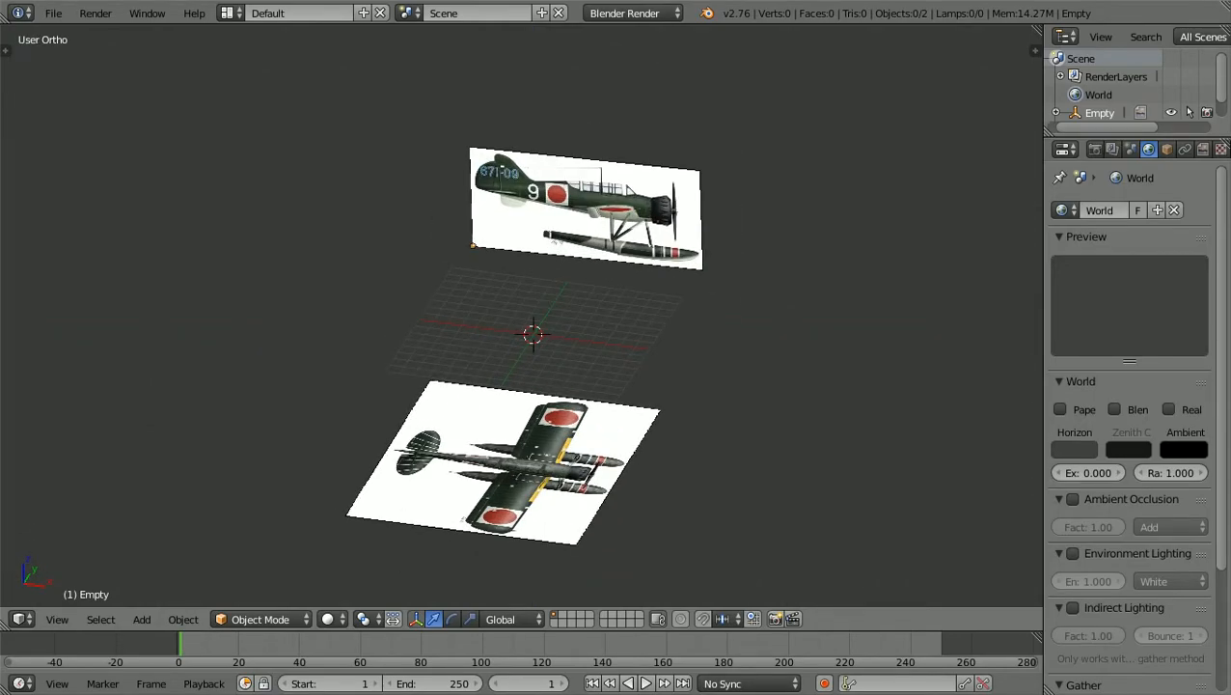
key(KP_7)
scroll(522, 347, up, 2)
scroll(521, 318, up, 2)
scroll(521, 318, up, 1)
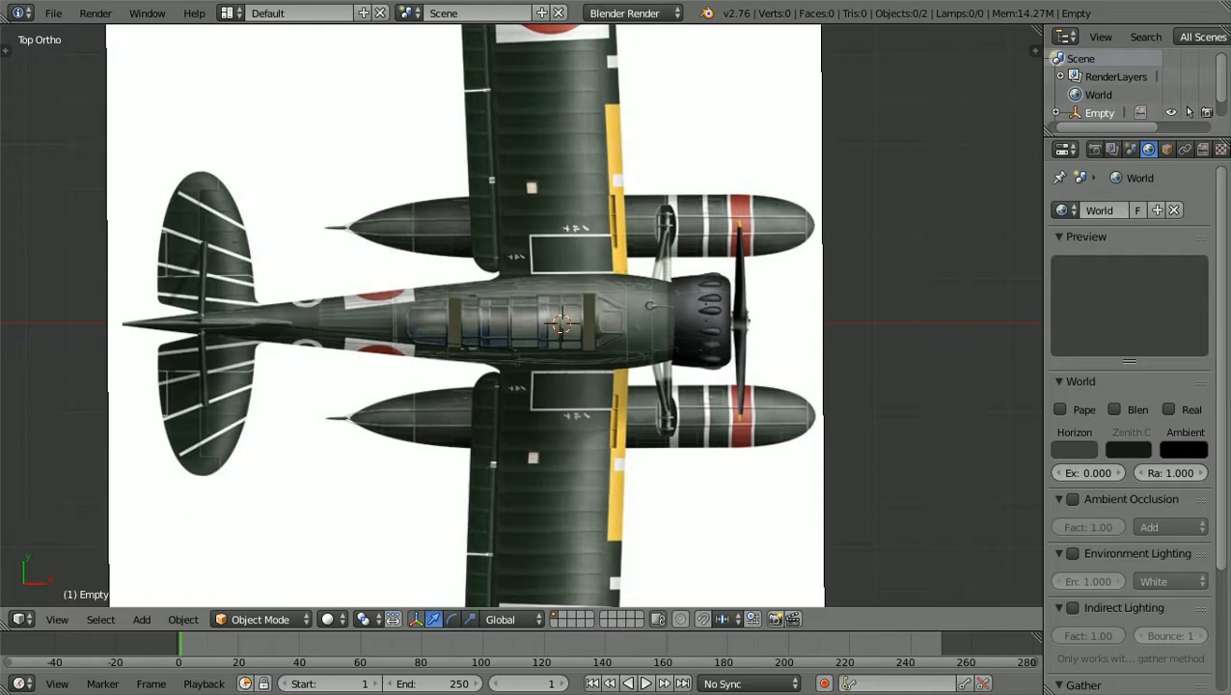
scroll(522, 318, down, 1)
scroll(522, 318, up, 2)
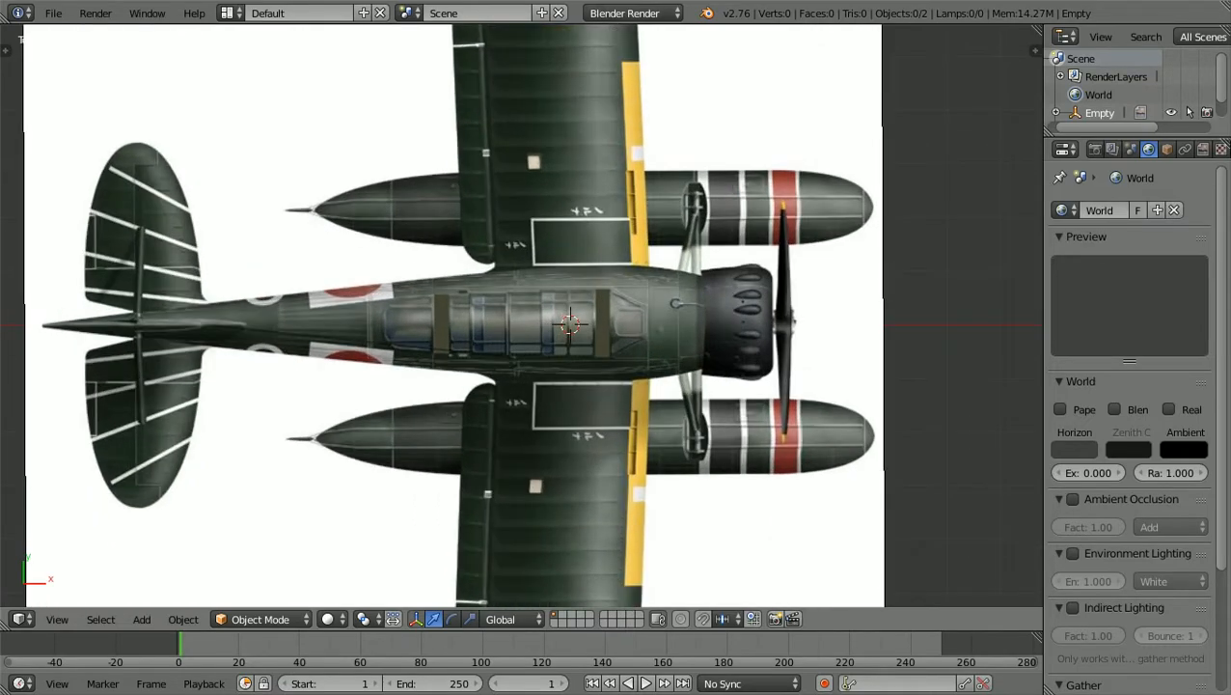
ctrl+scroll(522, 318, up, 4)
scroll(521, 318, up, 3)
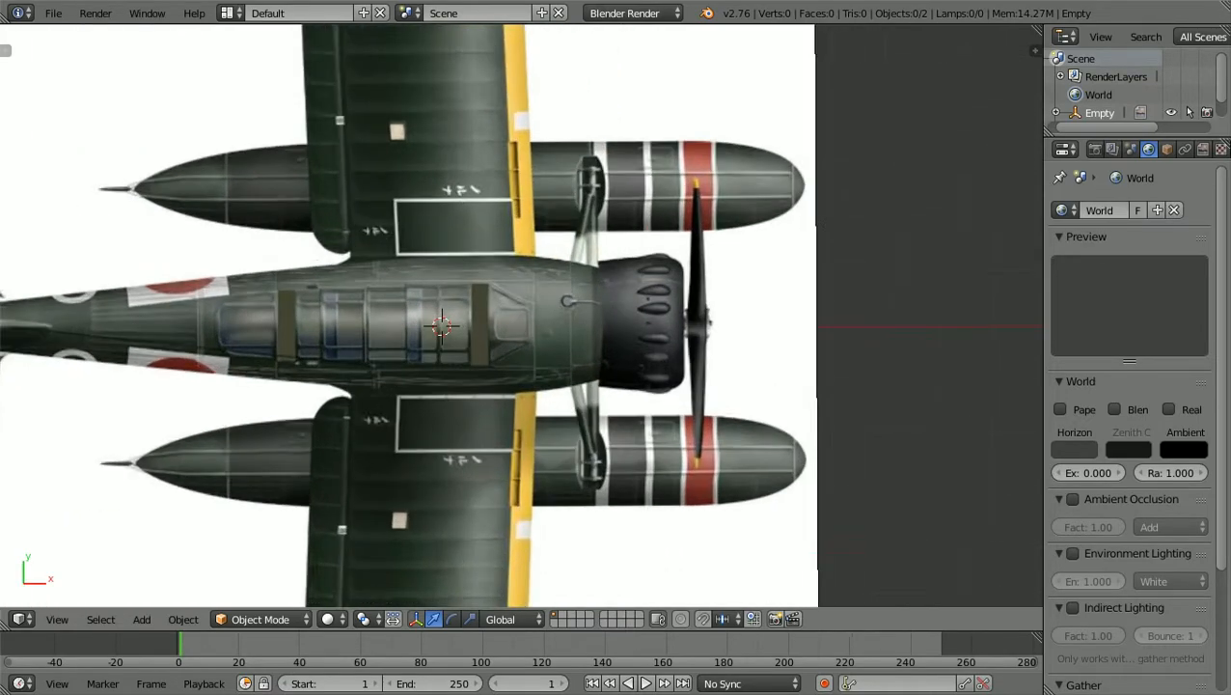
scroll(521, 318, down, 7)
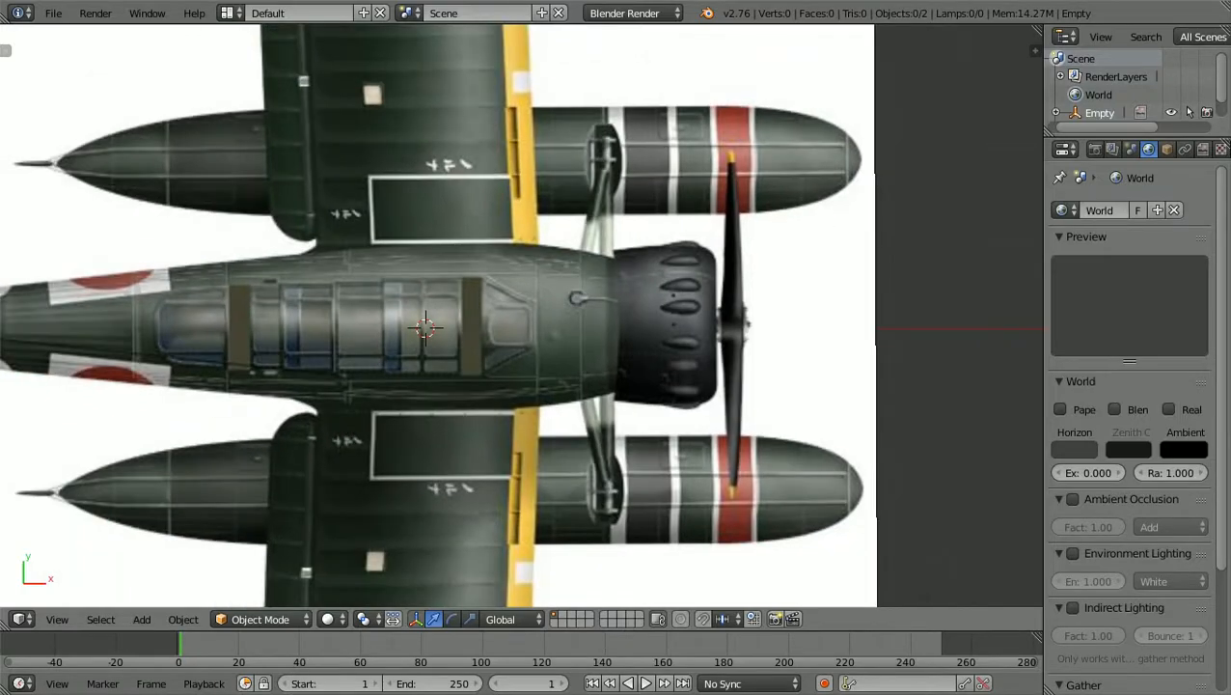
scroll(521, 319, down, 1)
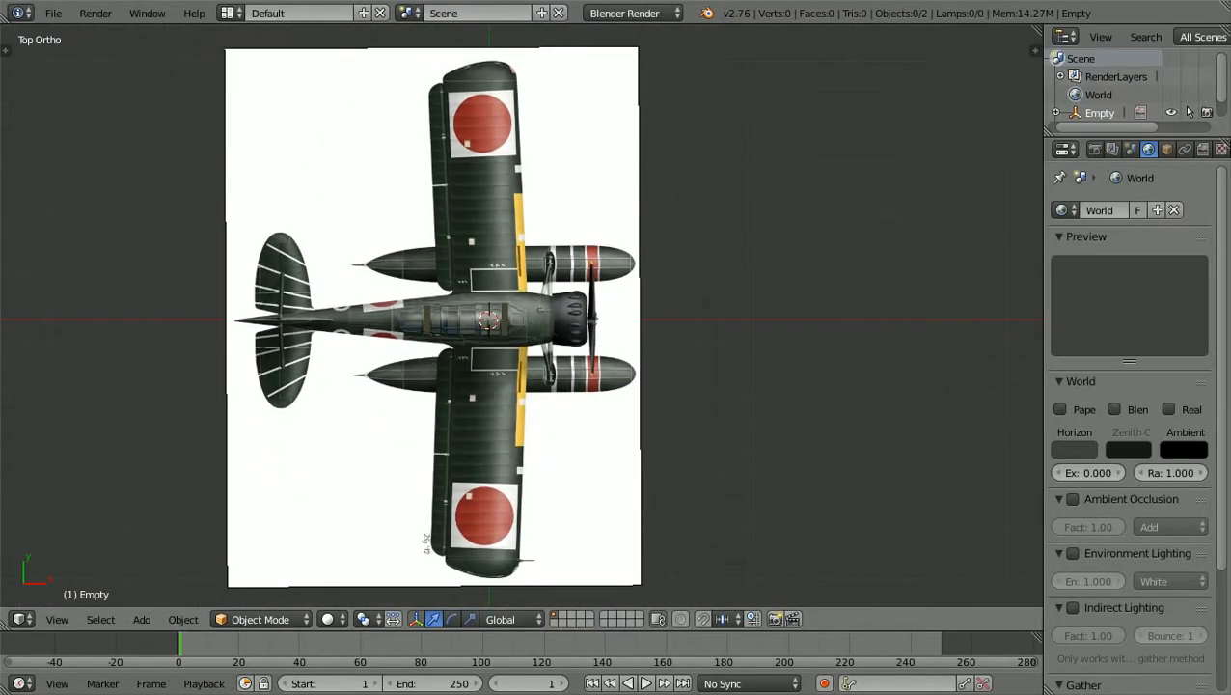
Inspect the canopy, engine cowling and propeller of the top-view reference image at close range.
shift+scroll(521, 318, up, 5)
scroll(521, 318, down, 2)
scroll(516, 396, up, 10)
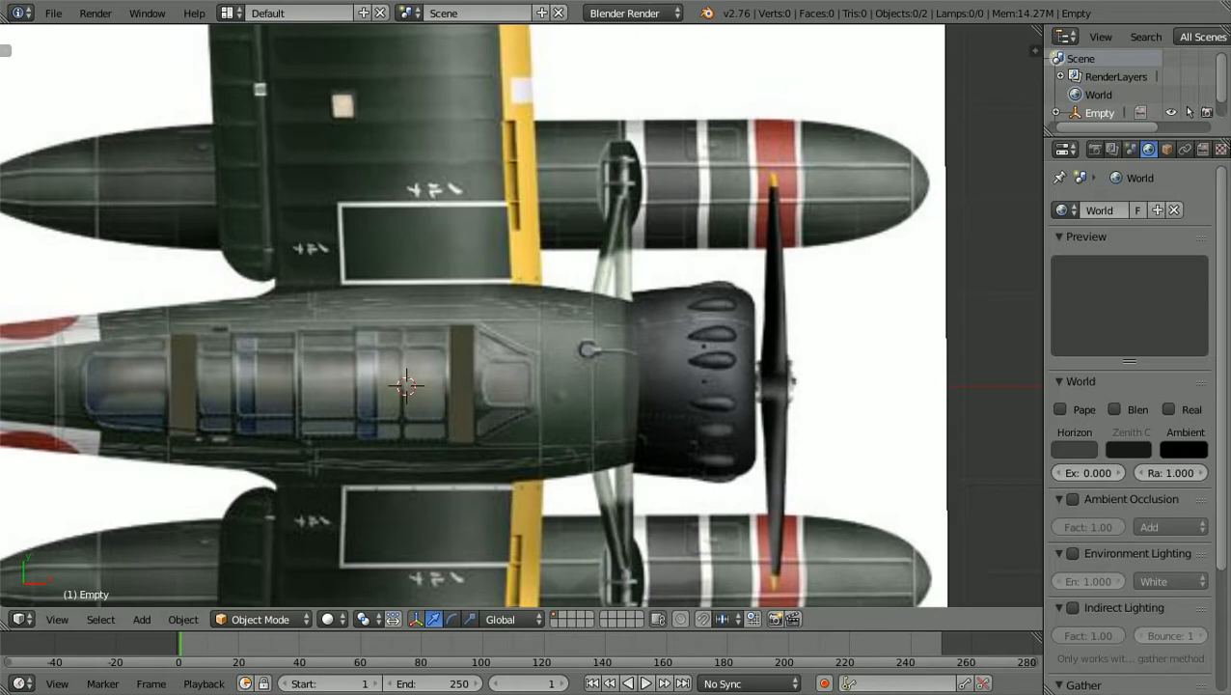
scroll(518, 318, up, 1)
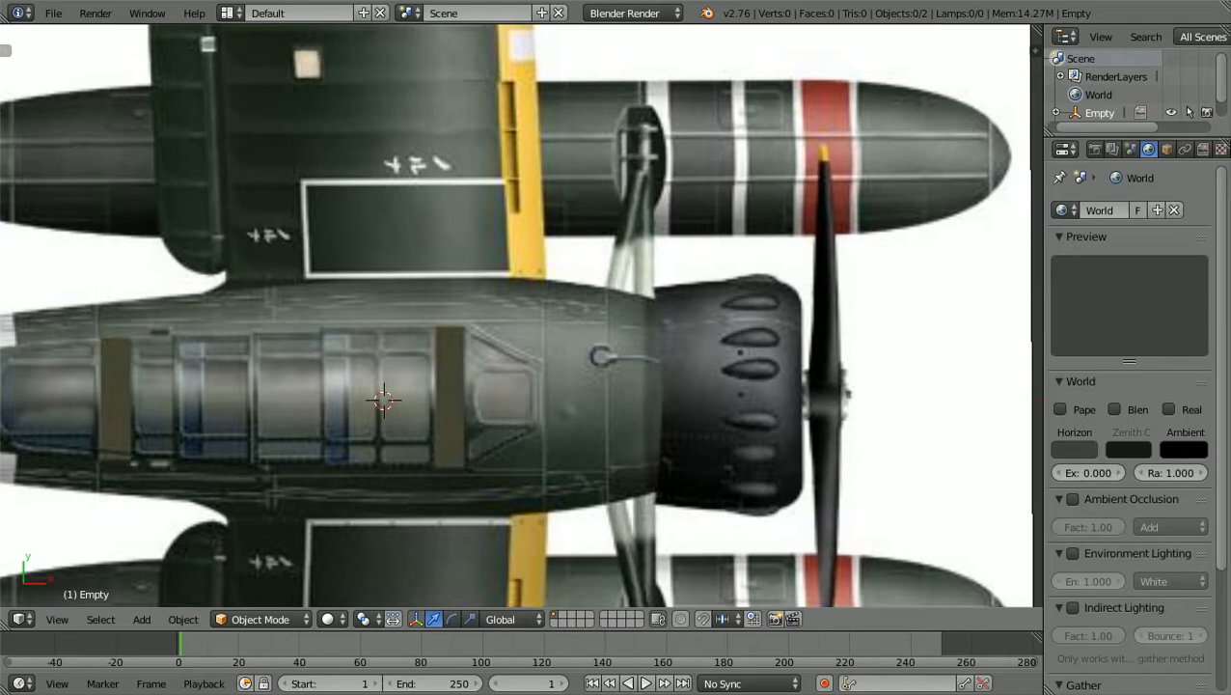
scroll(517, 316, down, 3)
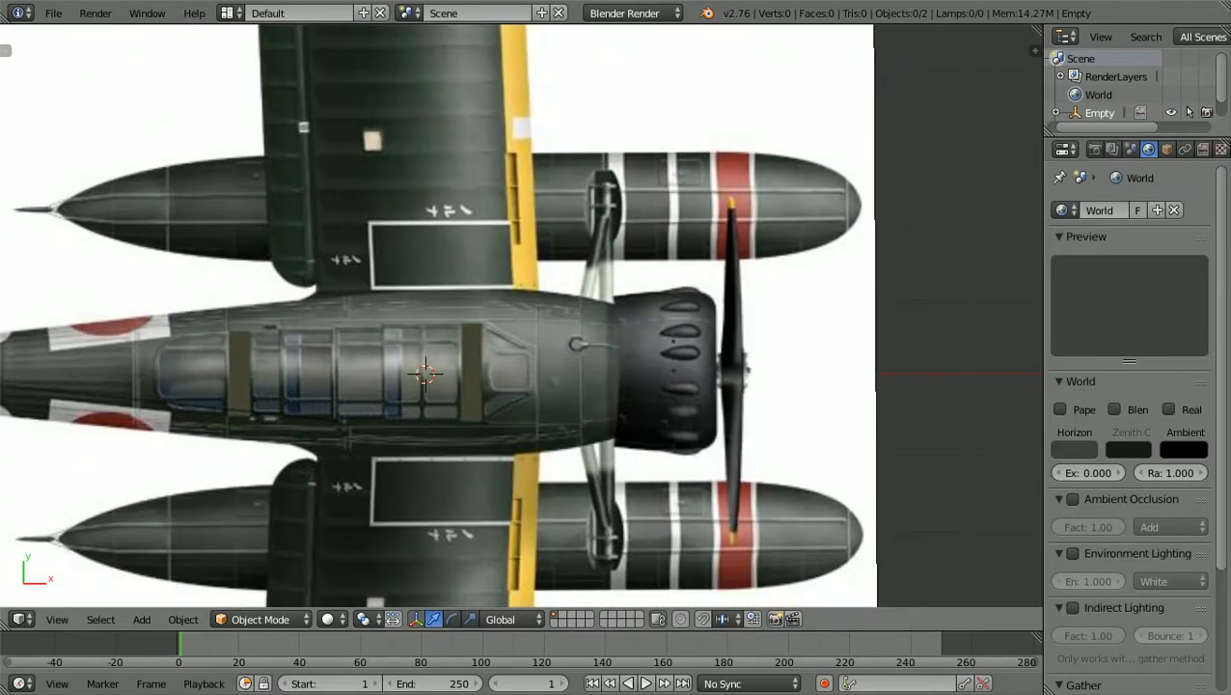
scroll(518, 315, up, 3)
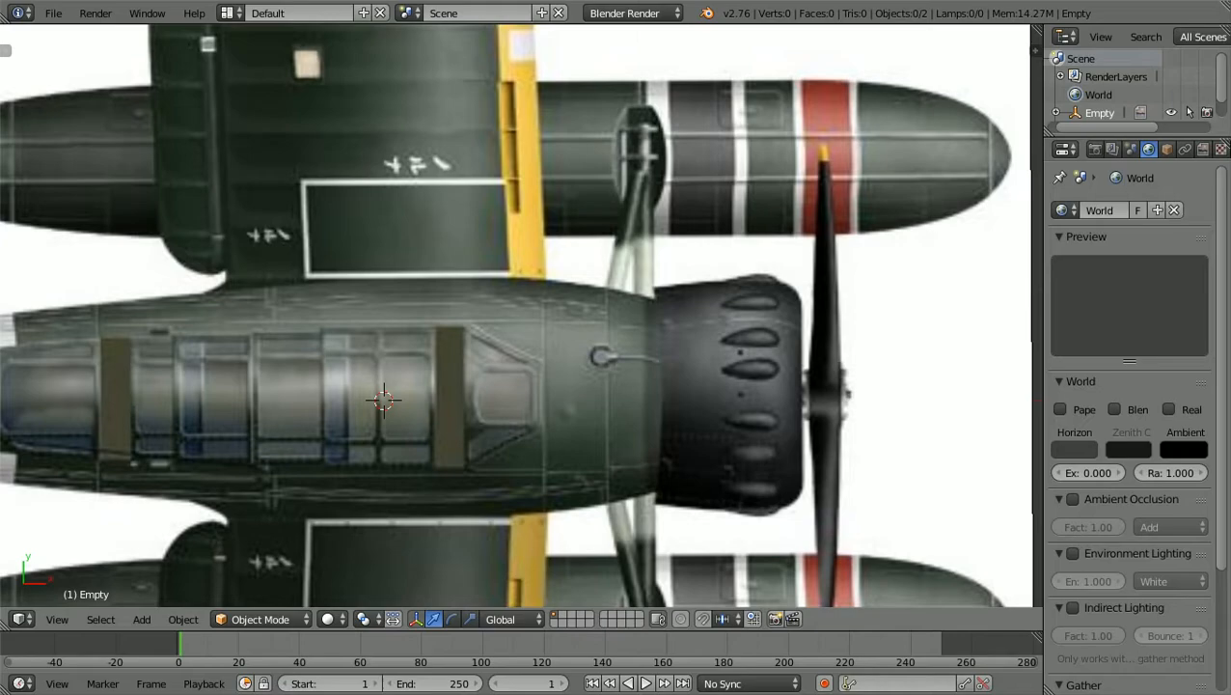
scroll(517, 315, down, 4)
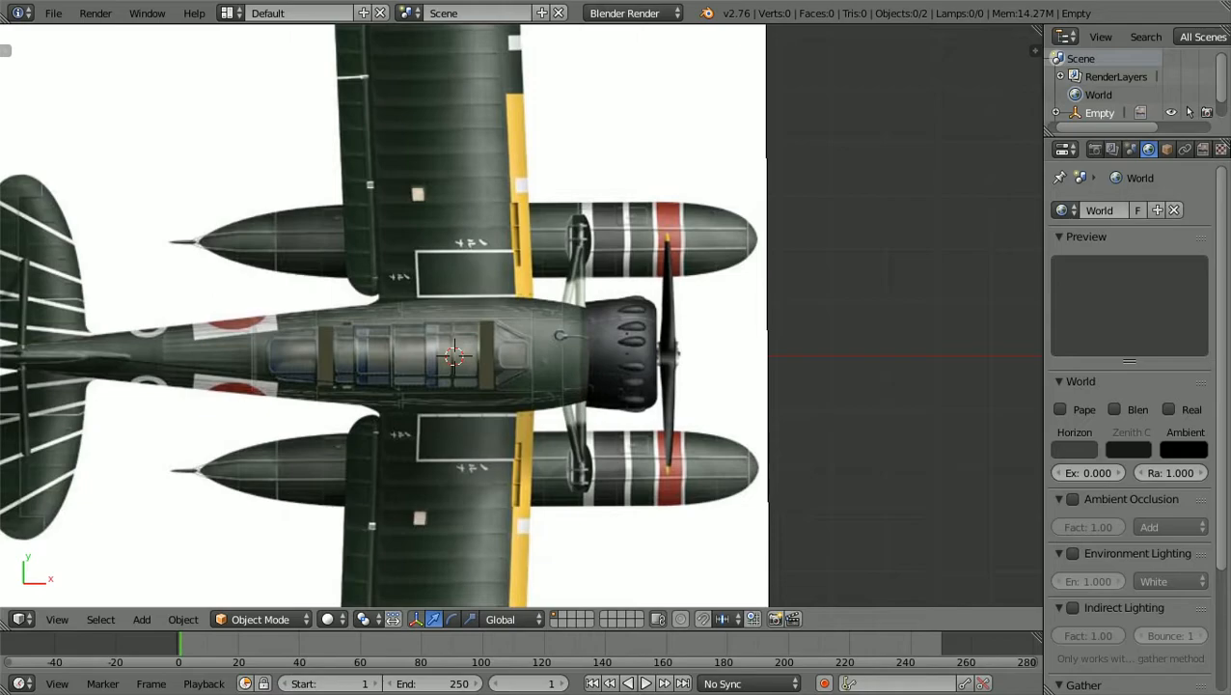
scroll(384, 314, down, 3)
scroll(385, 314, up, 2)
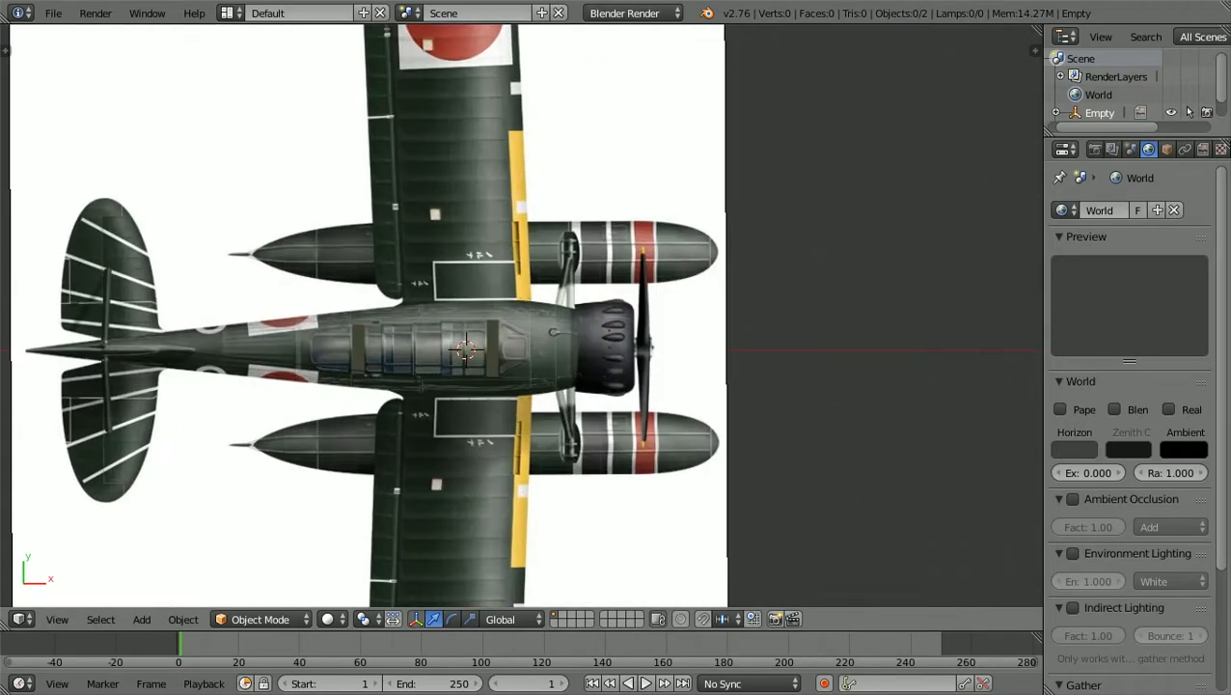
scroll(522, 314, down, 1)
Inspect the side profile in the front view and compare it with the aircraft's outline in the top view.
key(KP_1)
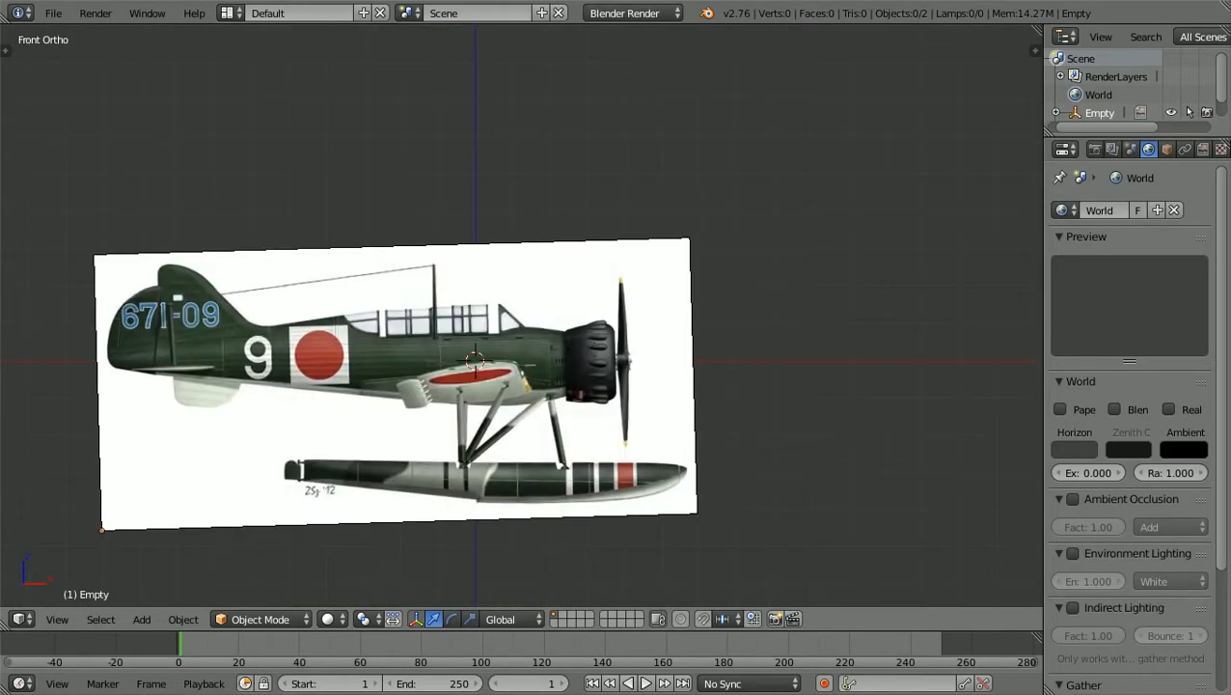
scroll(521, 324, up, 4)
scroll(521, 323, down, 2)
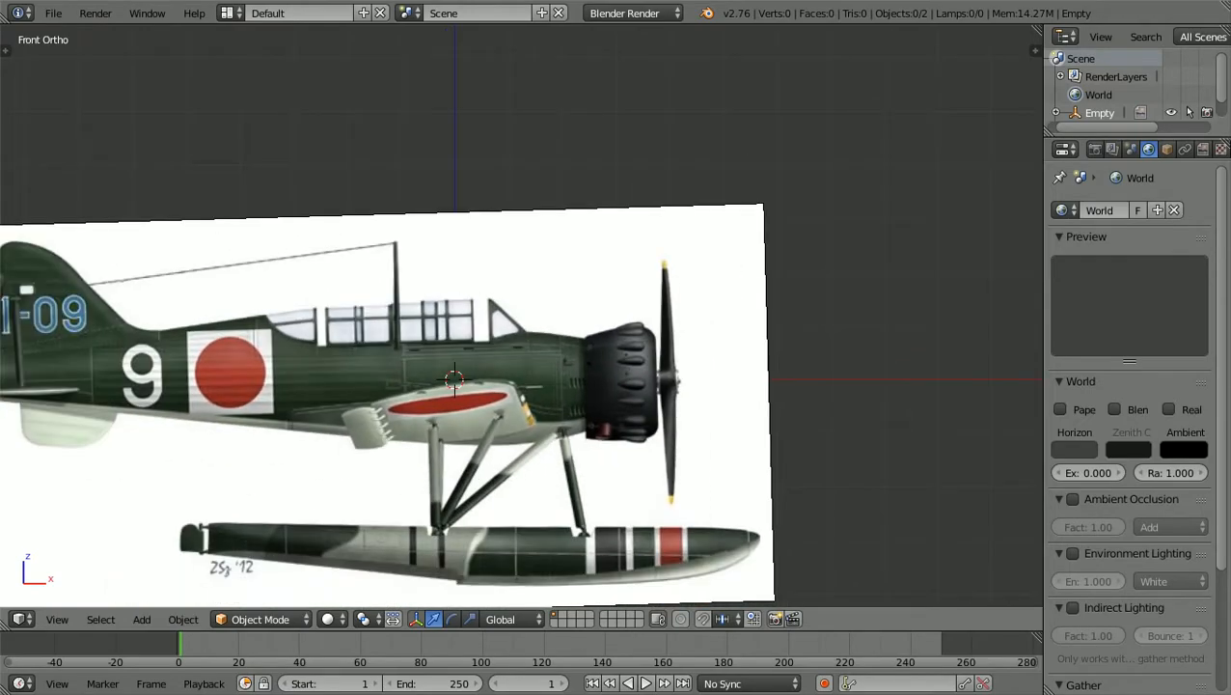
ctrl+scroll(521, 323, down, 6)
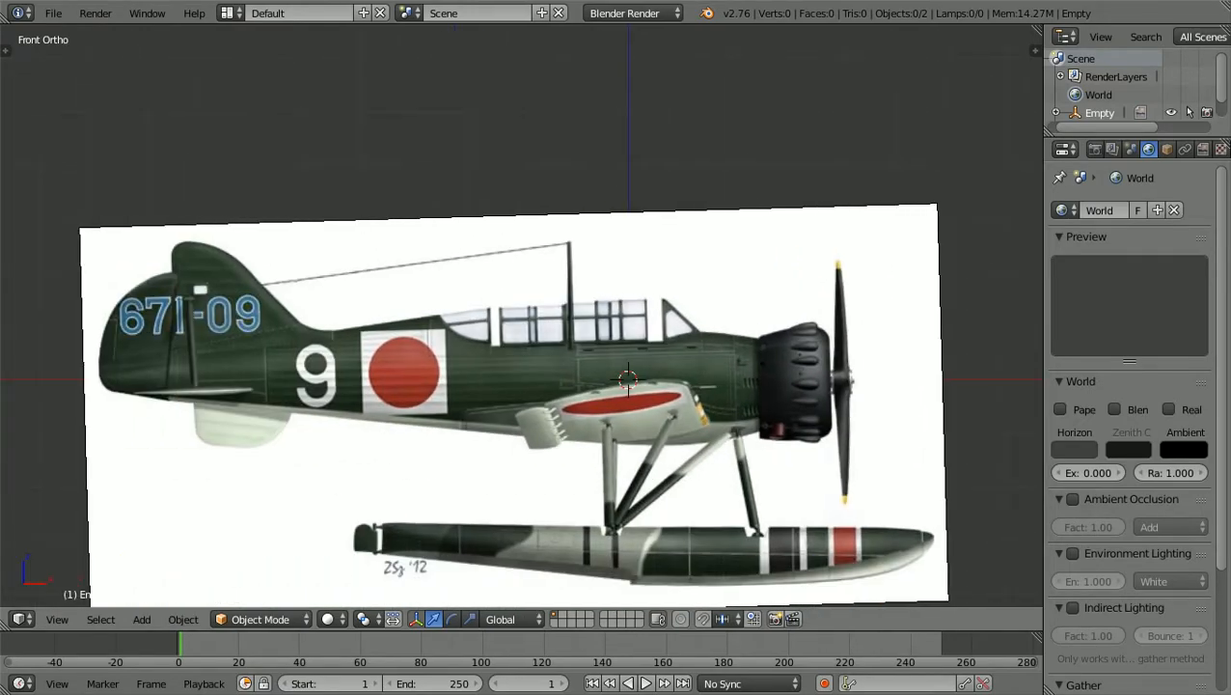
shift+scroll(521, 324, down, 4)
scroll(521, 319, up, 2)
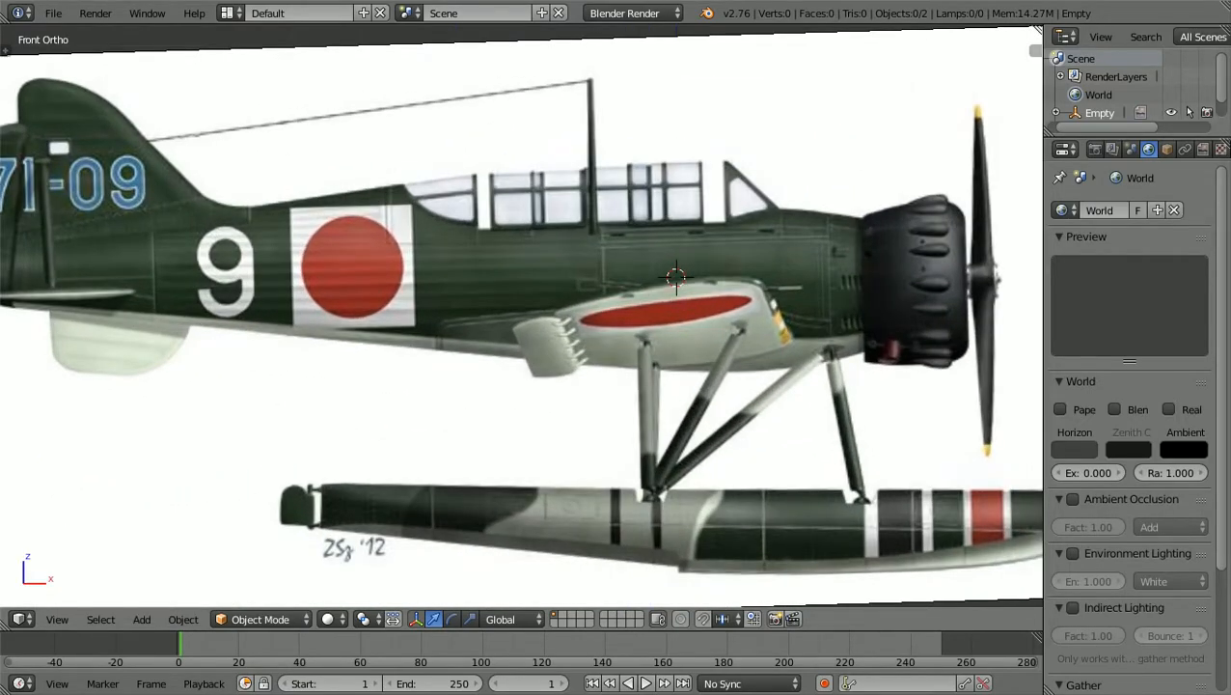
scroll(521, 319, down, 2)
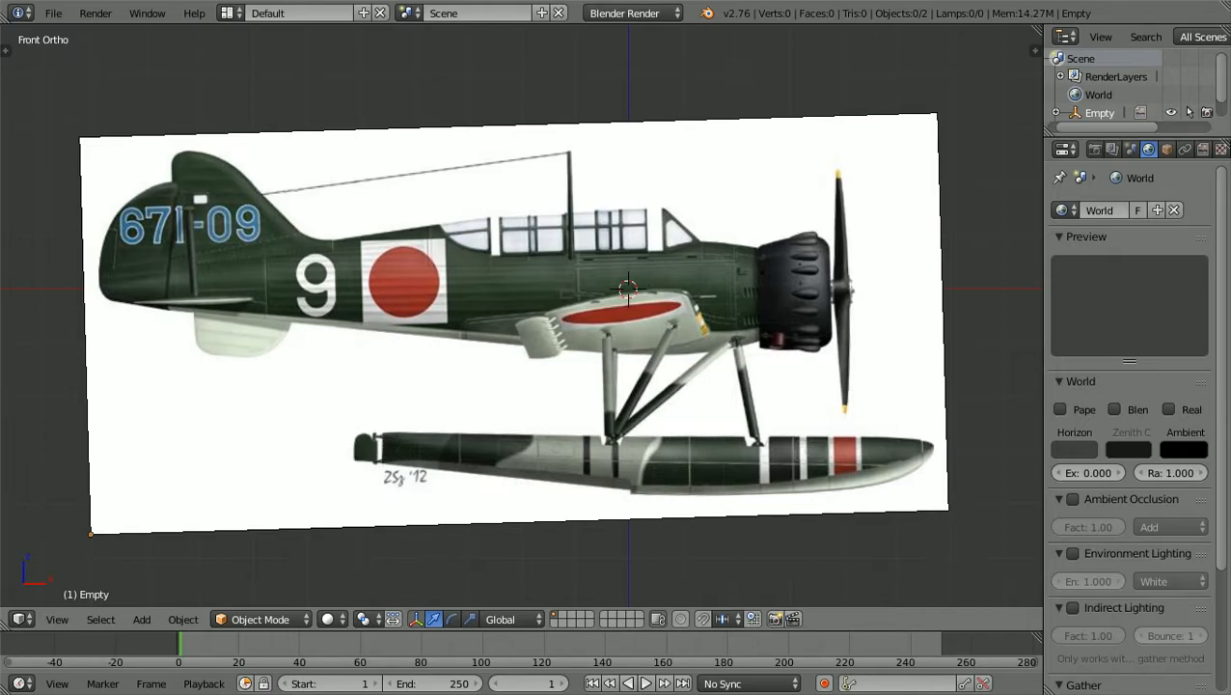
key(KP_7)
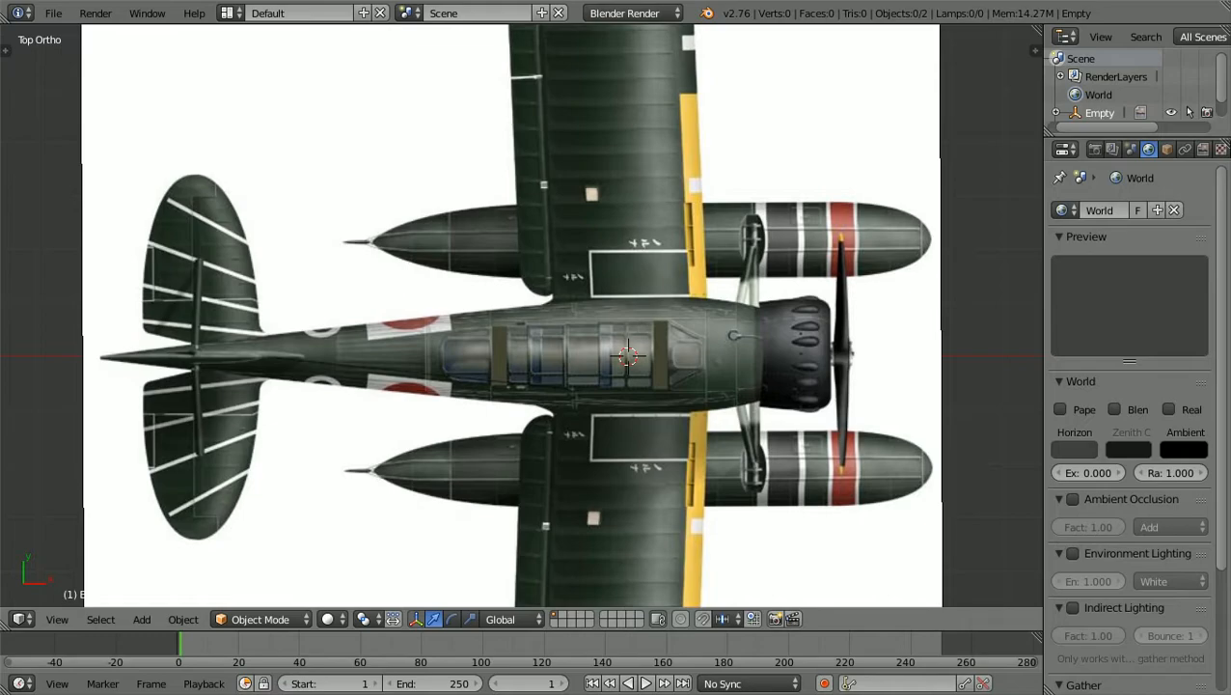
scroll(522, 316, down, 2)
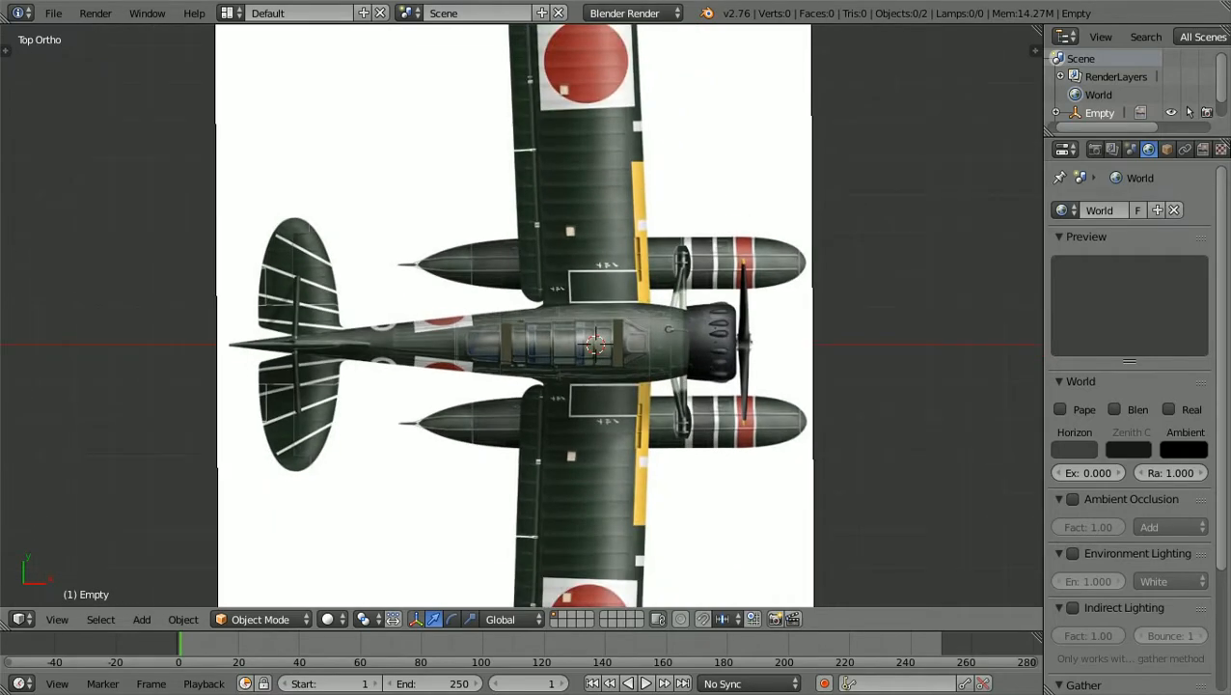
scroll(522, 316, up, 2)
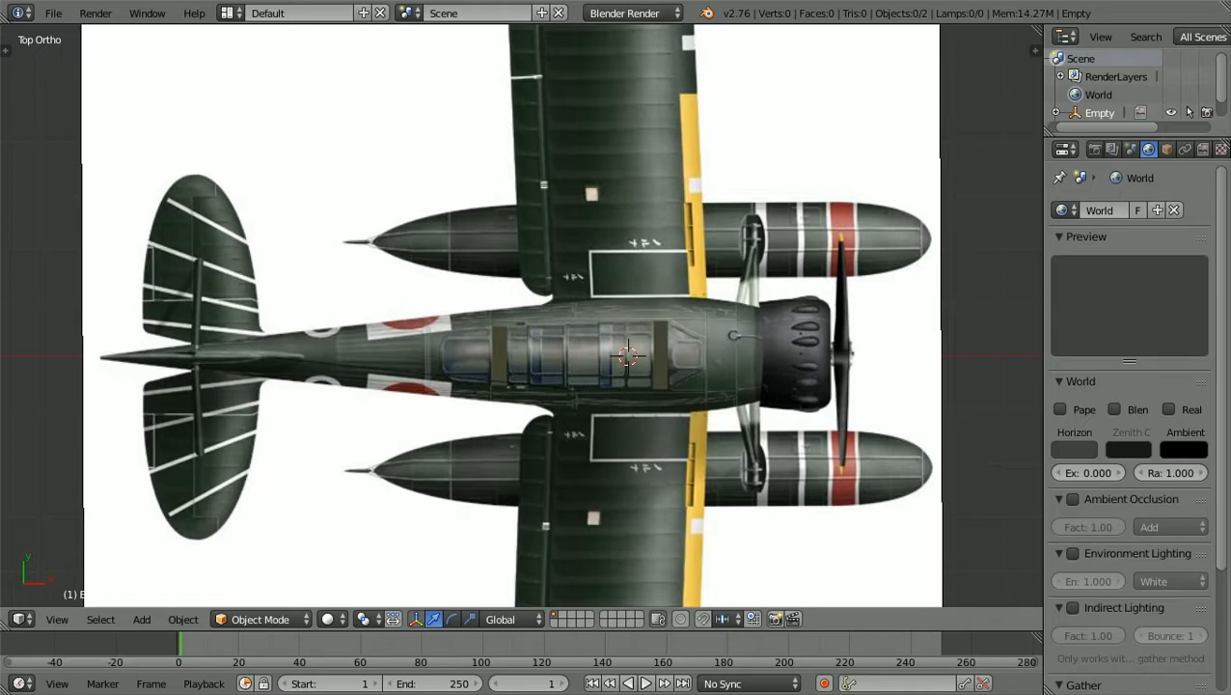
scroll(512, 316, down, 1)
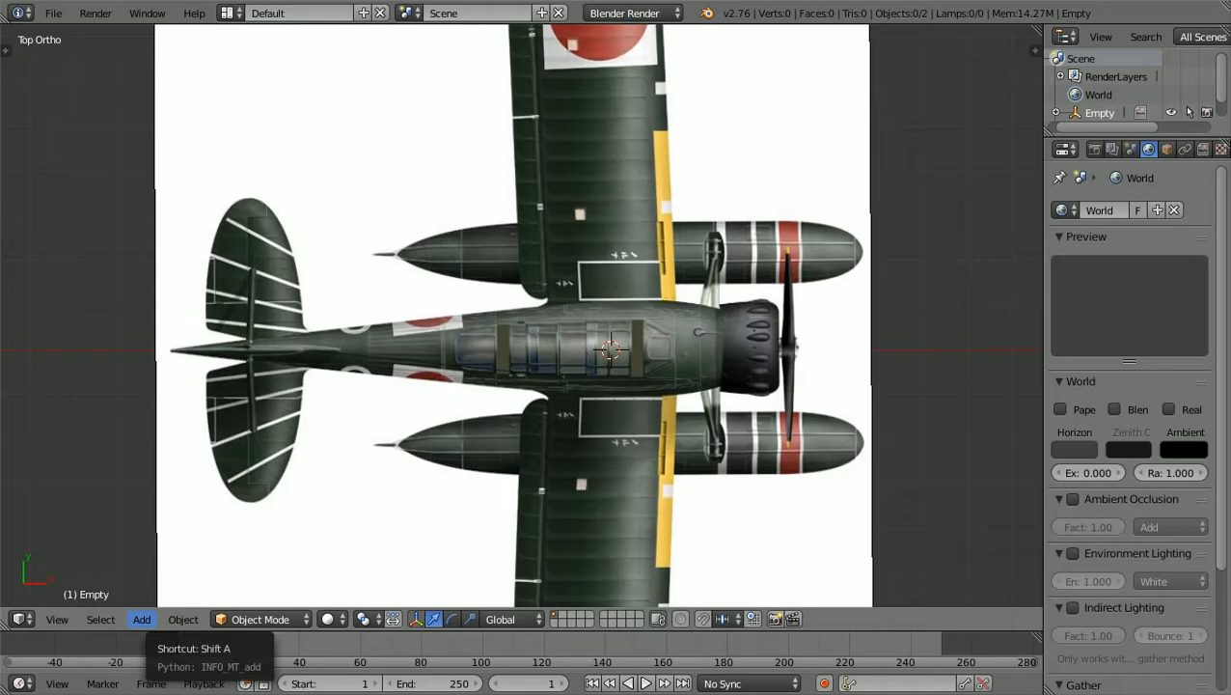
Add a torus mesh at the origin in the top view and bring up its creation settings down to the segment counts.
click(141, 619)
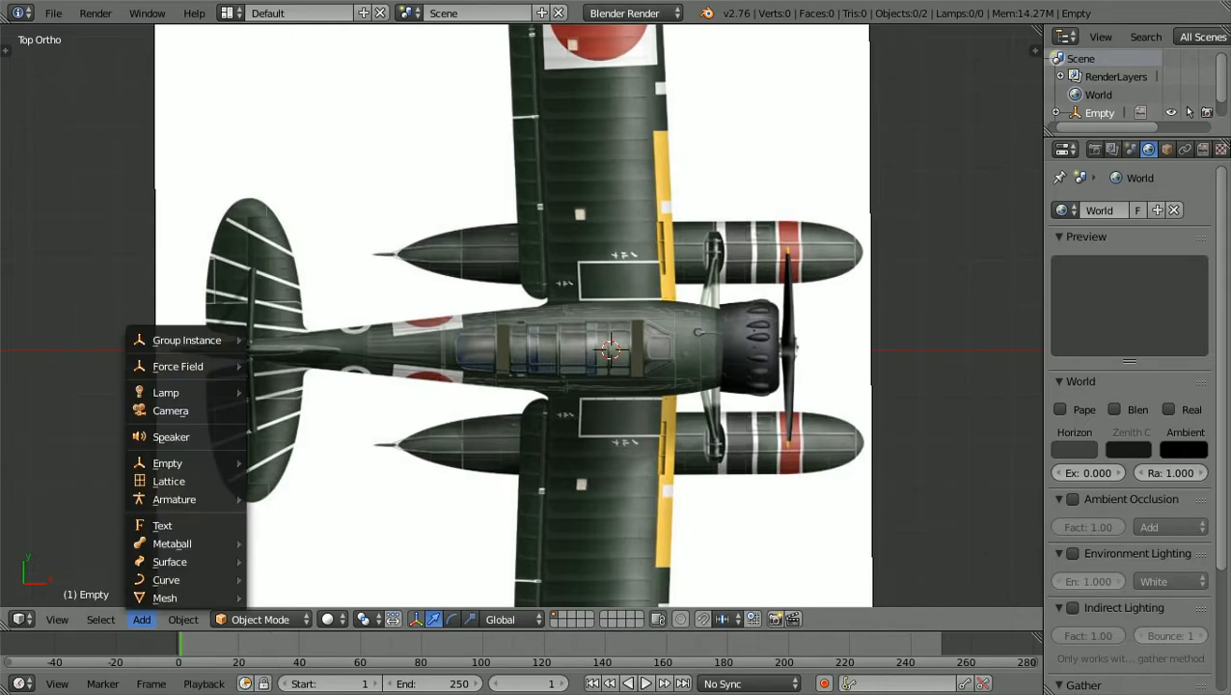
mouse_move(164, 598)
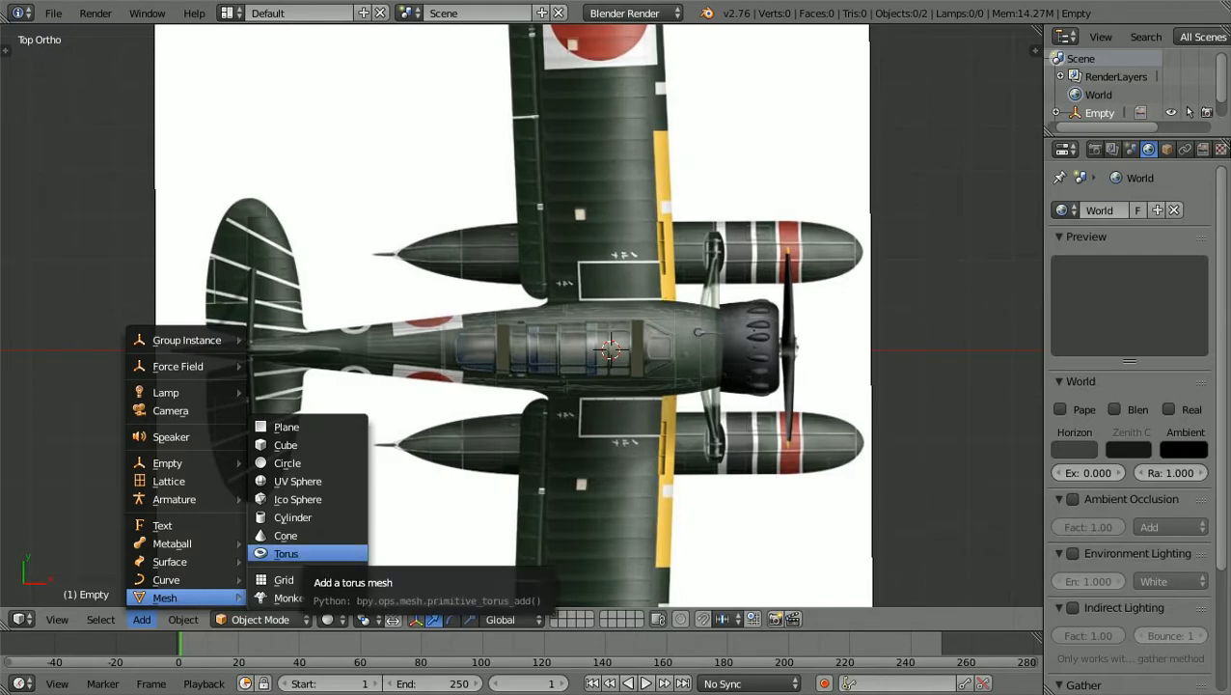
click(285, 553)
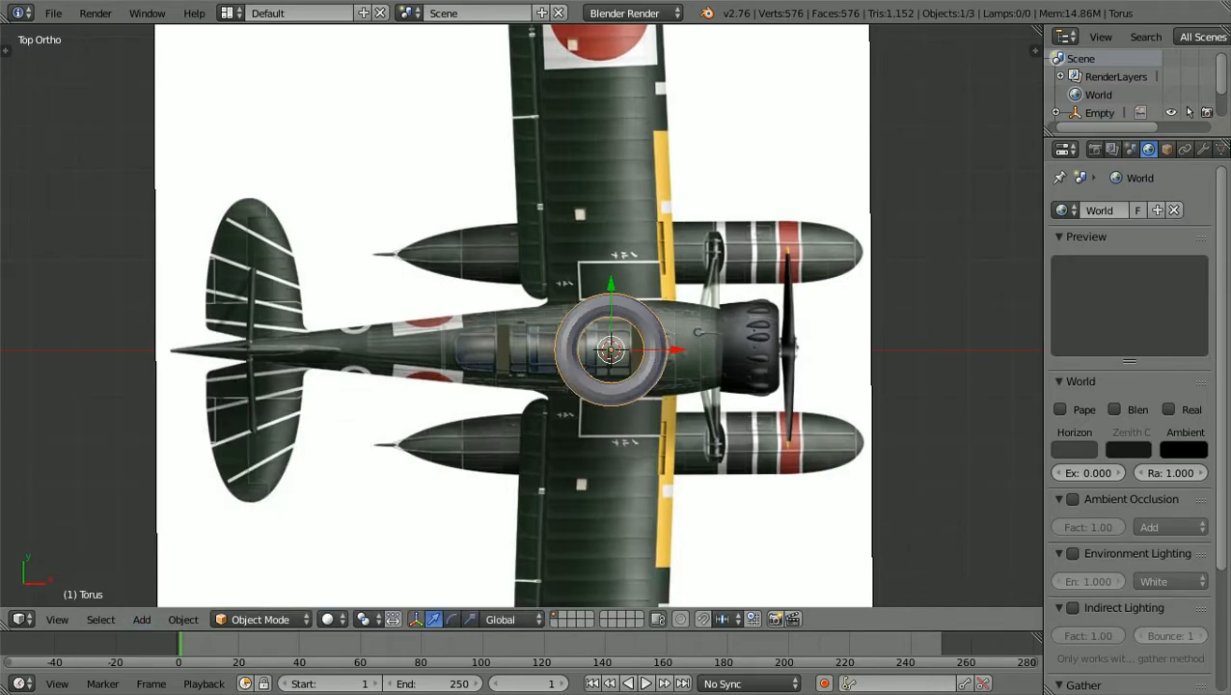
key(t)
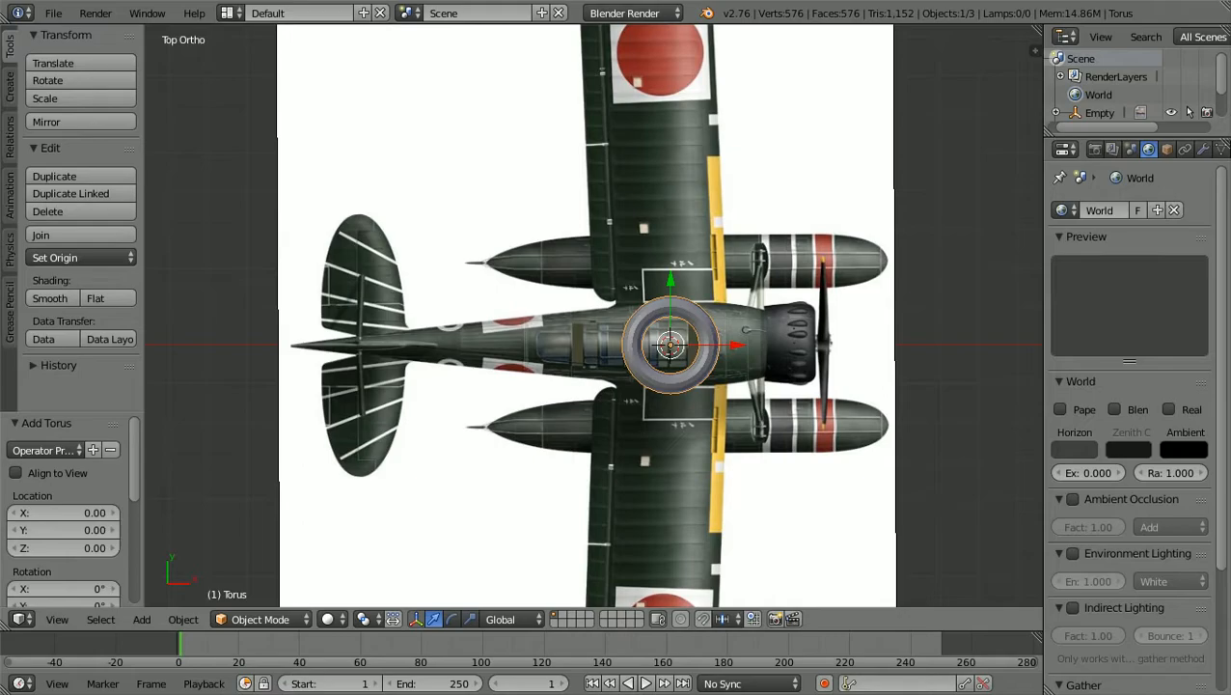
scroll(67, 511, down, 5)
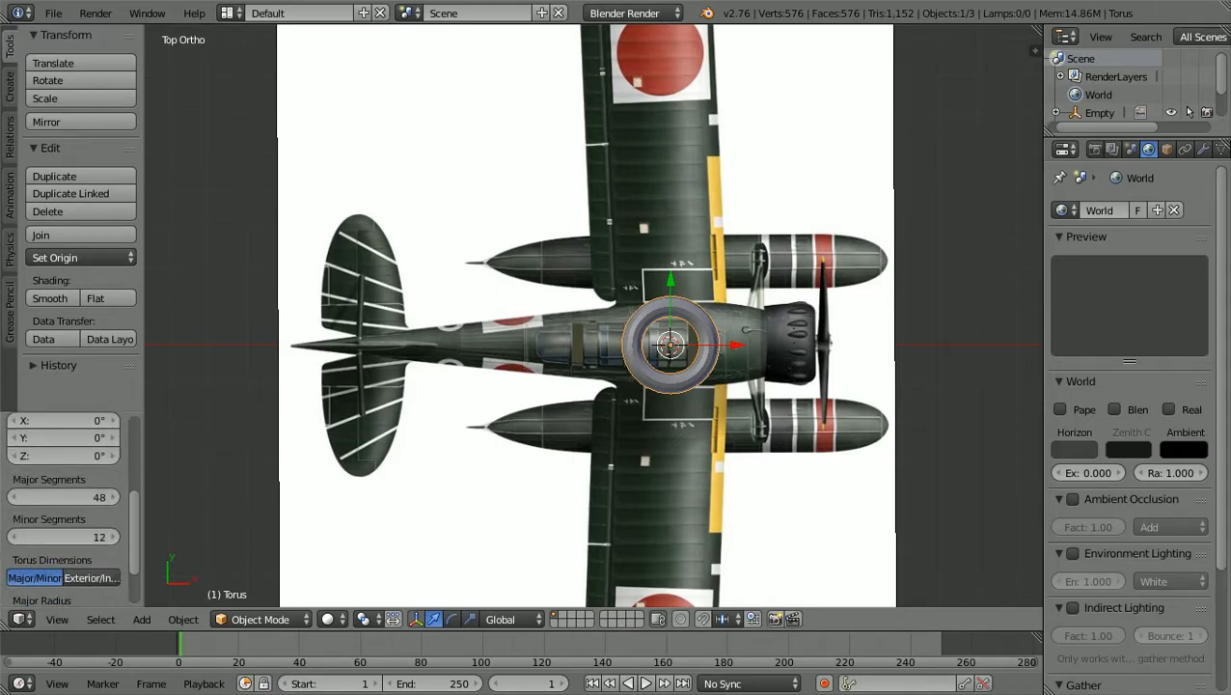
scroll(68, 511, up, 5)
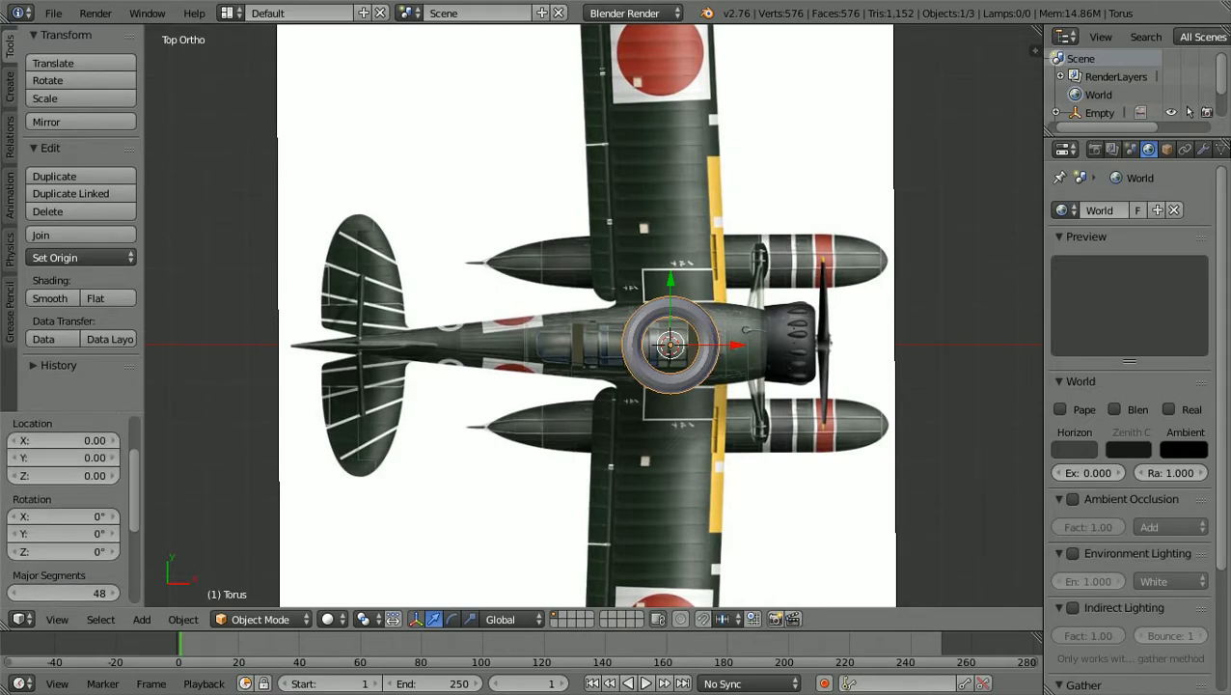
scroll(63, 509, down, 5)
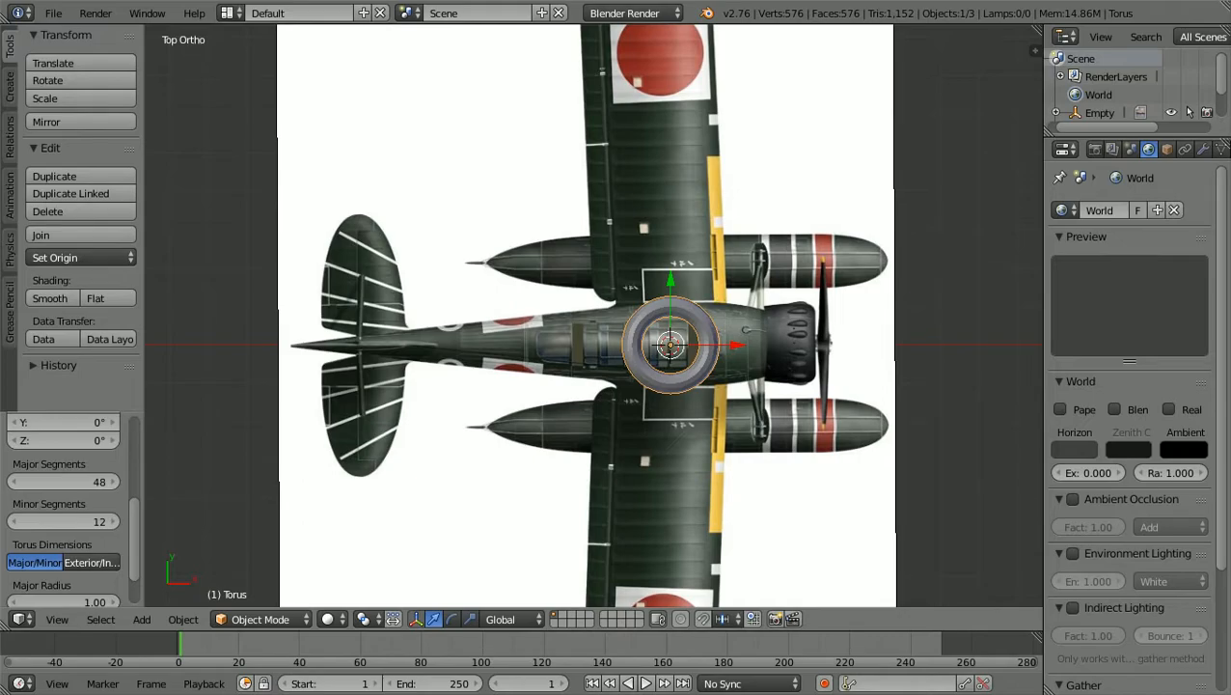
scroll(593, 316, up, 6)
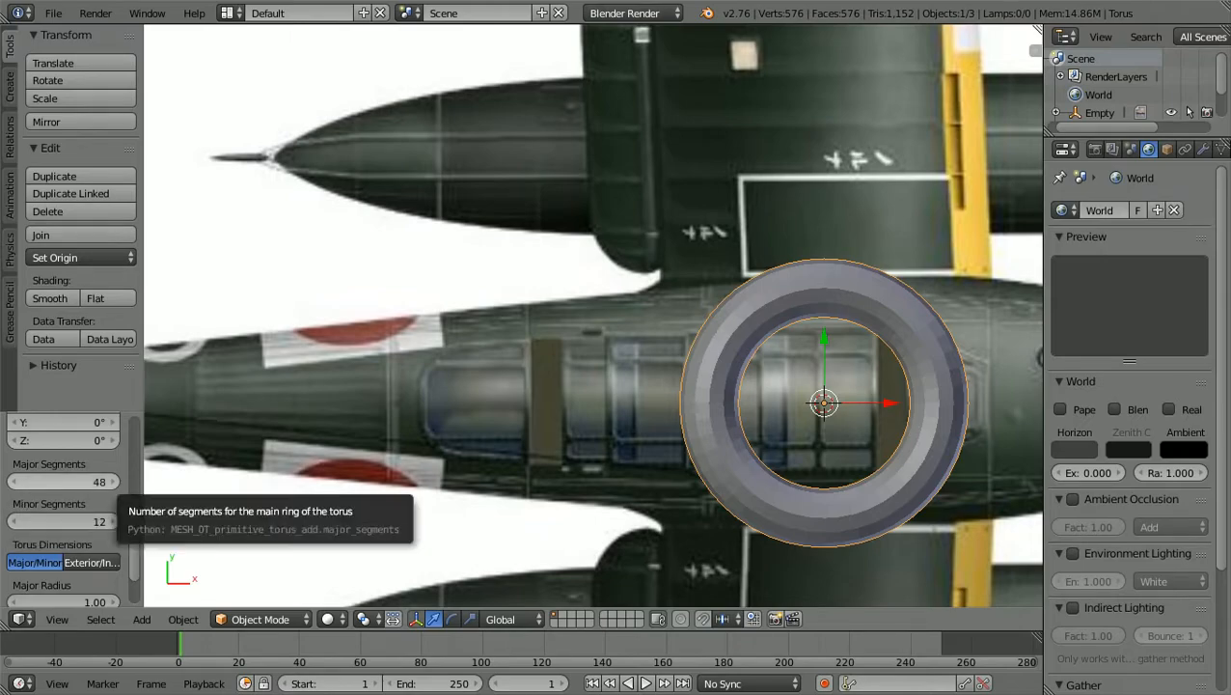
Set the torus's major segments to 72.
click(113, 482)
click(113, 482)
click(113, 482)
click(113, 481)
click(113, 482)
click(112, 482)
click(113, 482)
click(113, 481)
click(113, 482)
click(113, 482)
click(113, 481)
click(113, 481)
click(113, 482)
click(113, 482)
click(113, 482)
click(113, 482)
click(113, 482)
click(113, 481)
click(113, 481)
click(113, 482)
click(113, 482)
click(113, 481)
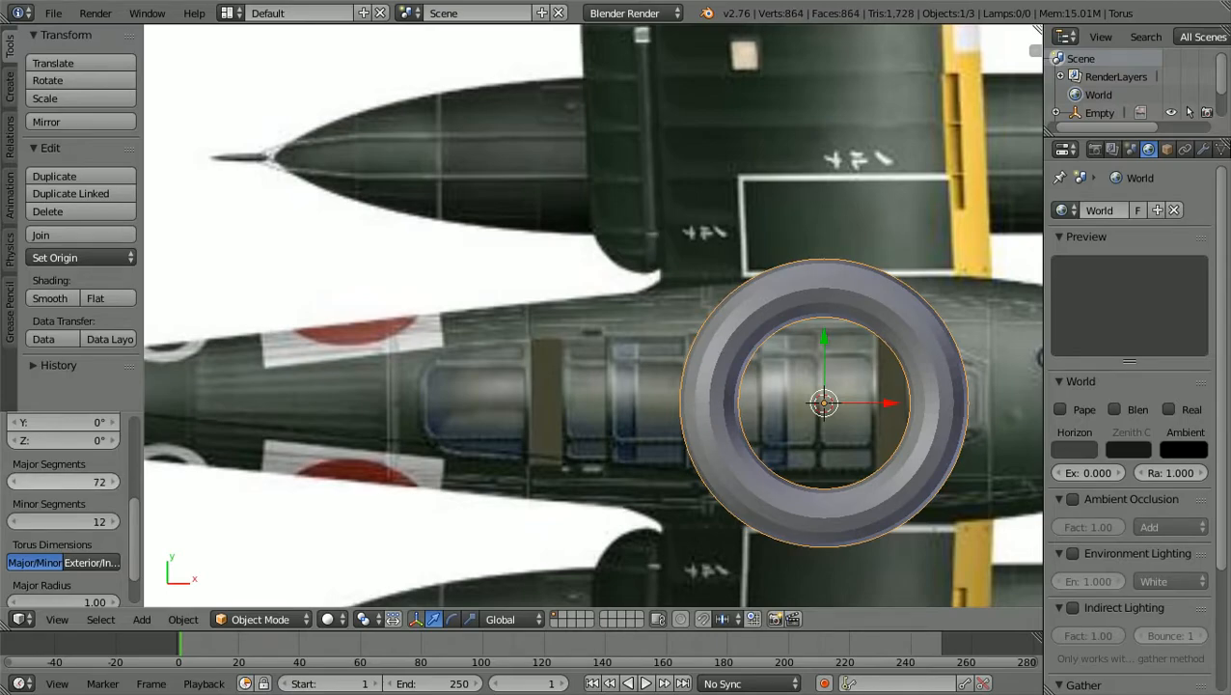
click(113, 482)
click(16, 482)
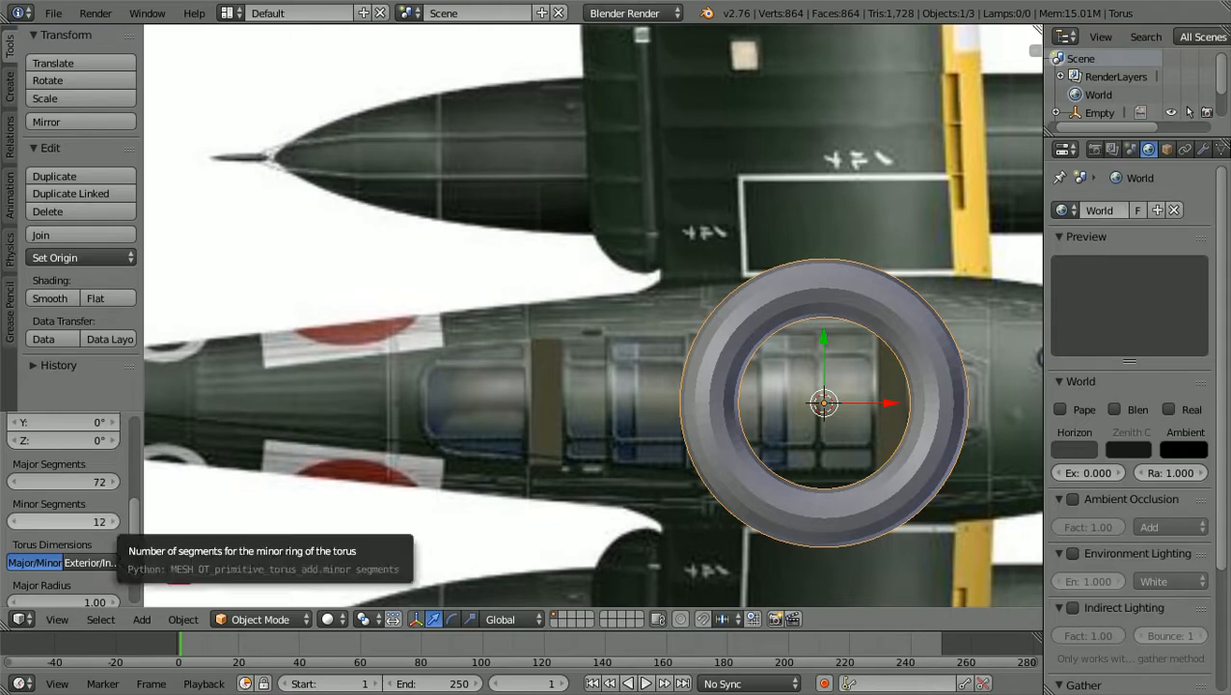
Set the torus's minor segments to 16.
click(114, 522)
click(113, 521)
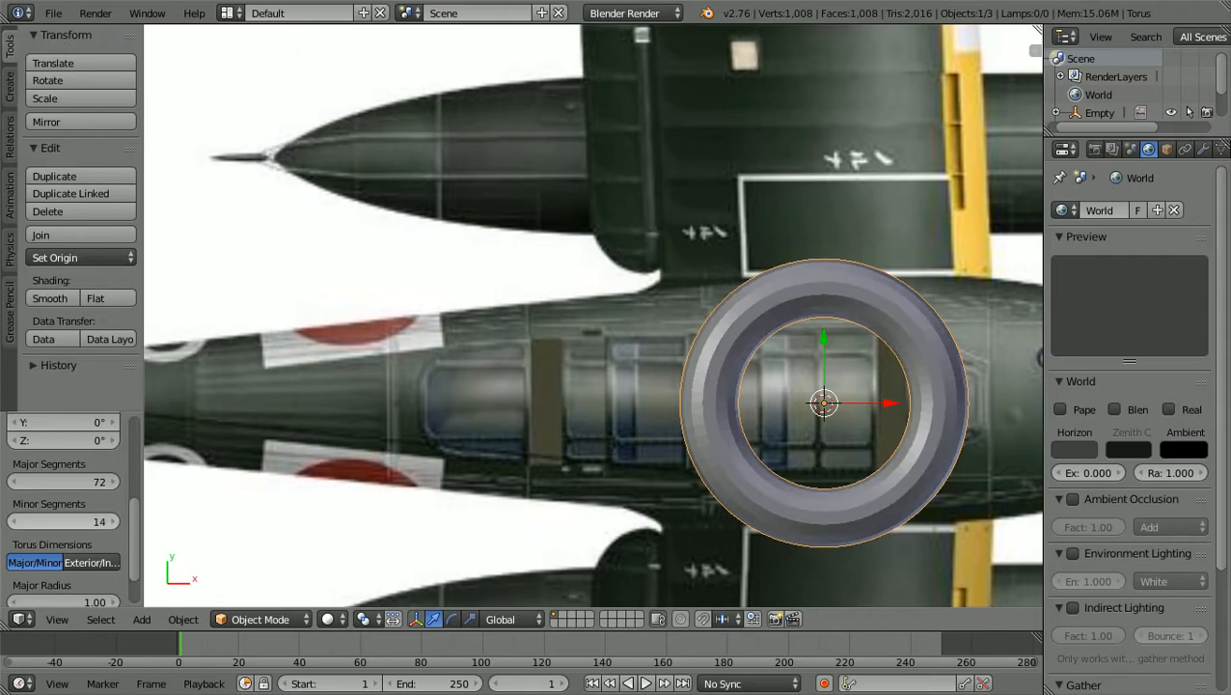
click(113, 521)
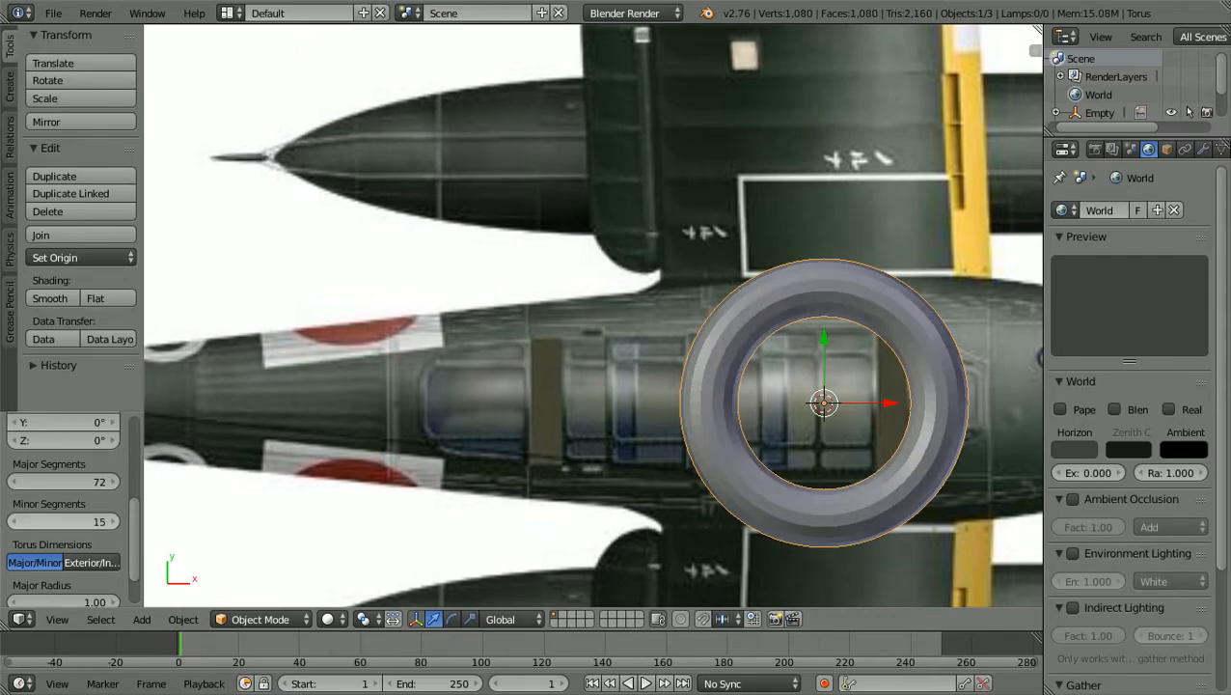
click(114, 521)
scroll(593, 315, down, 4)
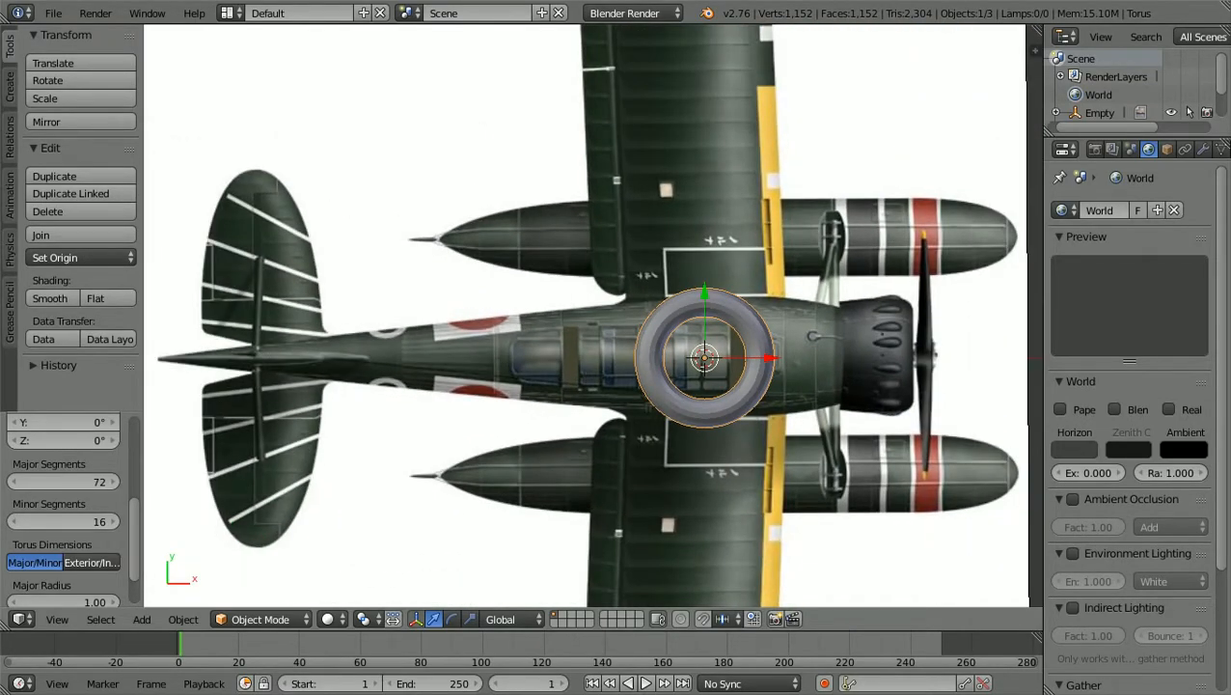
Rotate the torus 90 degrees around the Y axis so the ring stands perpendicular to the fuselage.
scroll(593, 315, up, 1)
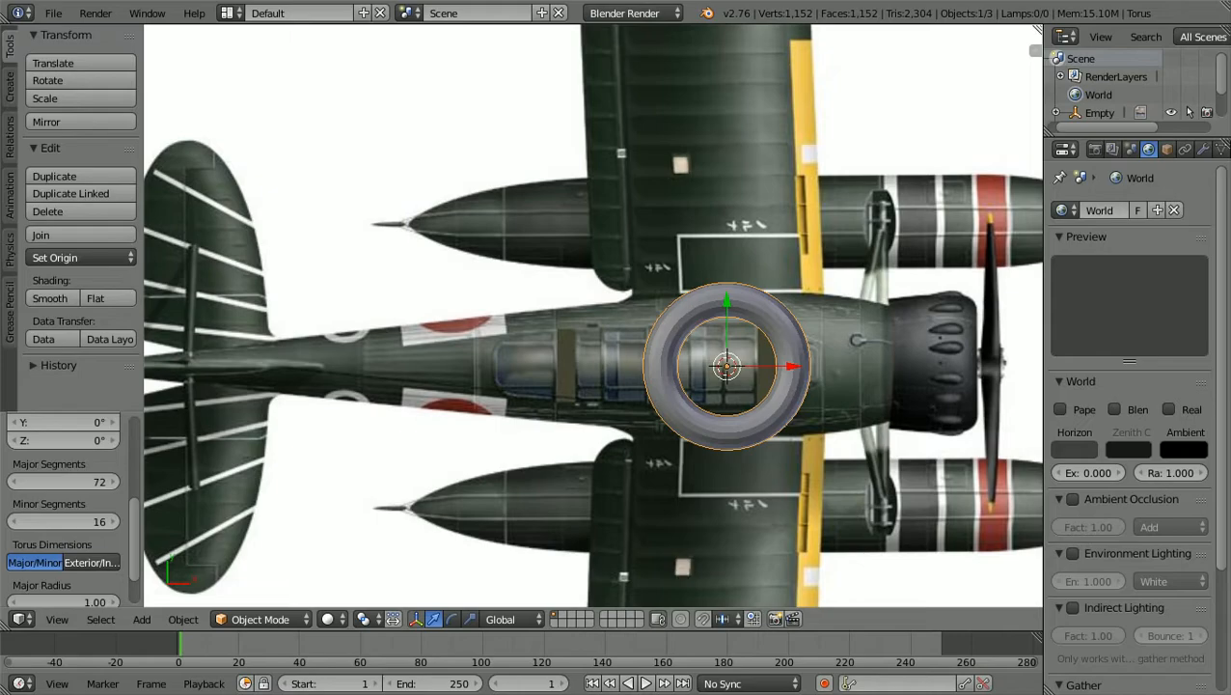
scroll(593, 316, down, 1)
scroll(591, 314, down, 2)
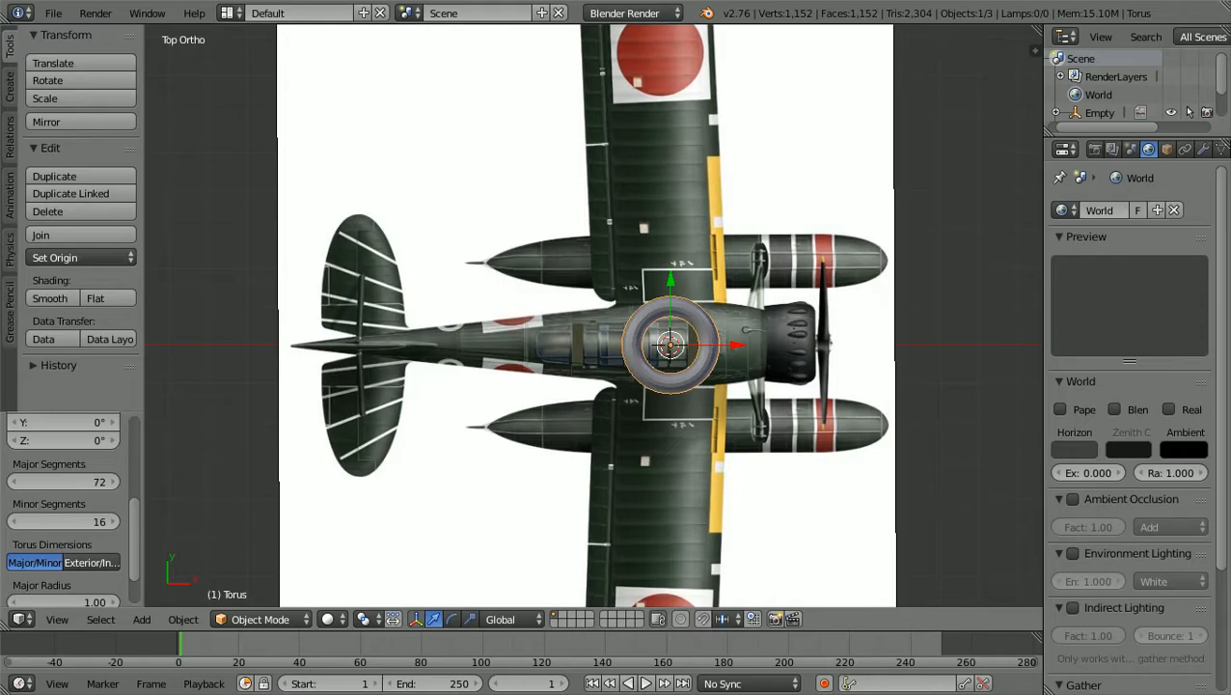
shift+scroll(594, 316, down, 3)
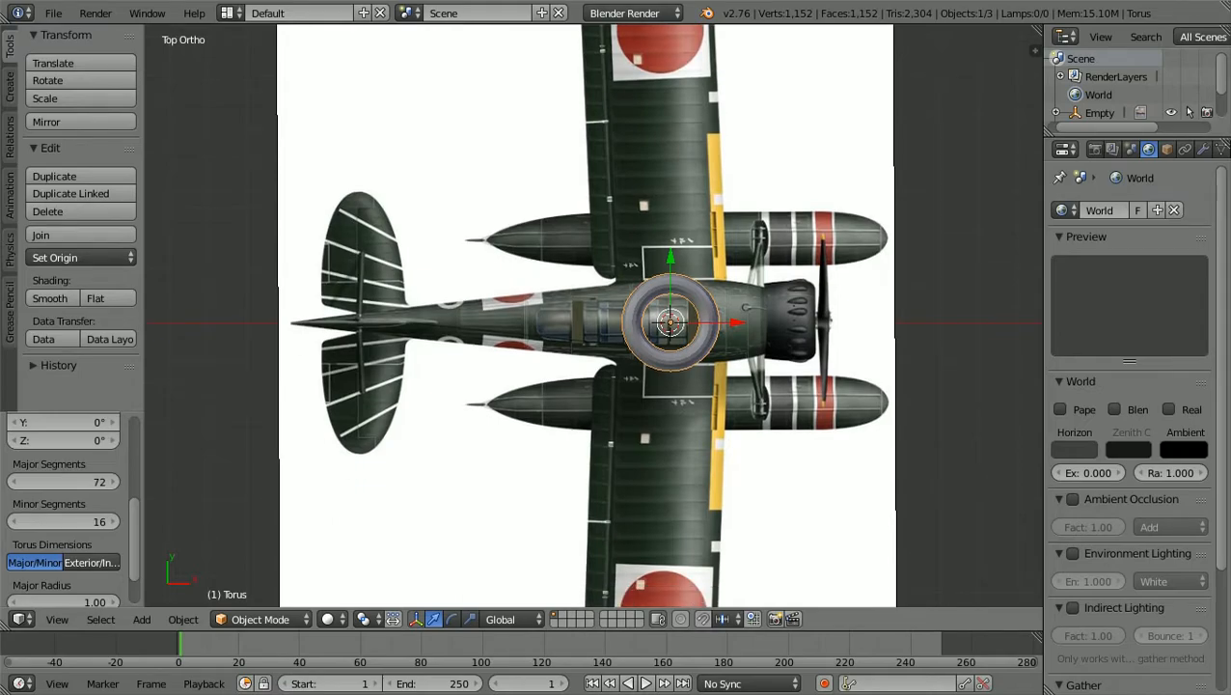
scroll(594, 316, up, 2)
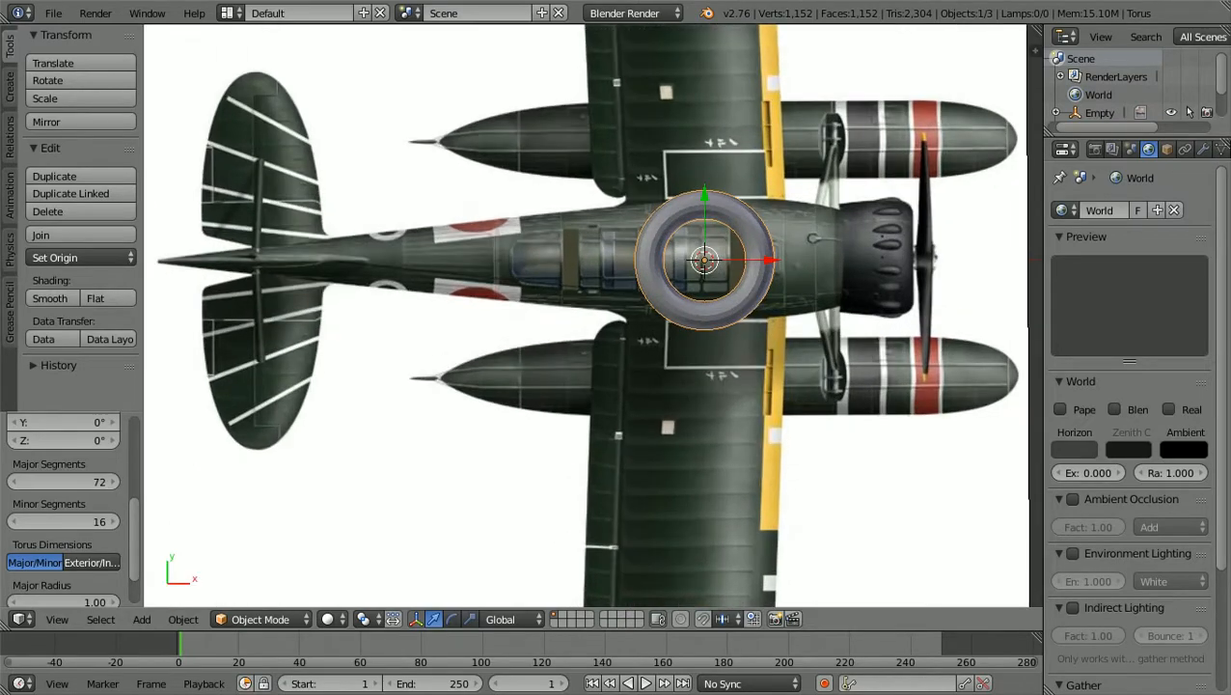
ctrl+scroll(593, 316, up, 3)
shift+scroll(593, 316, up, 2)
scroll(593, 316, up, 1)
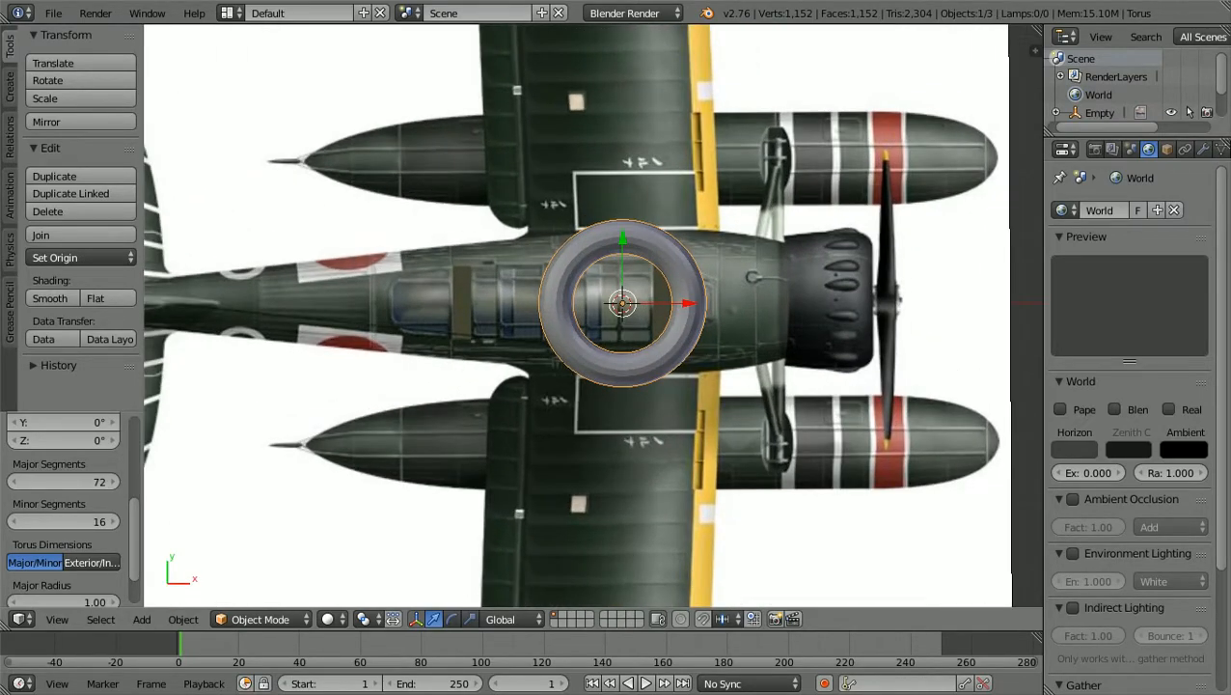
key(r)
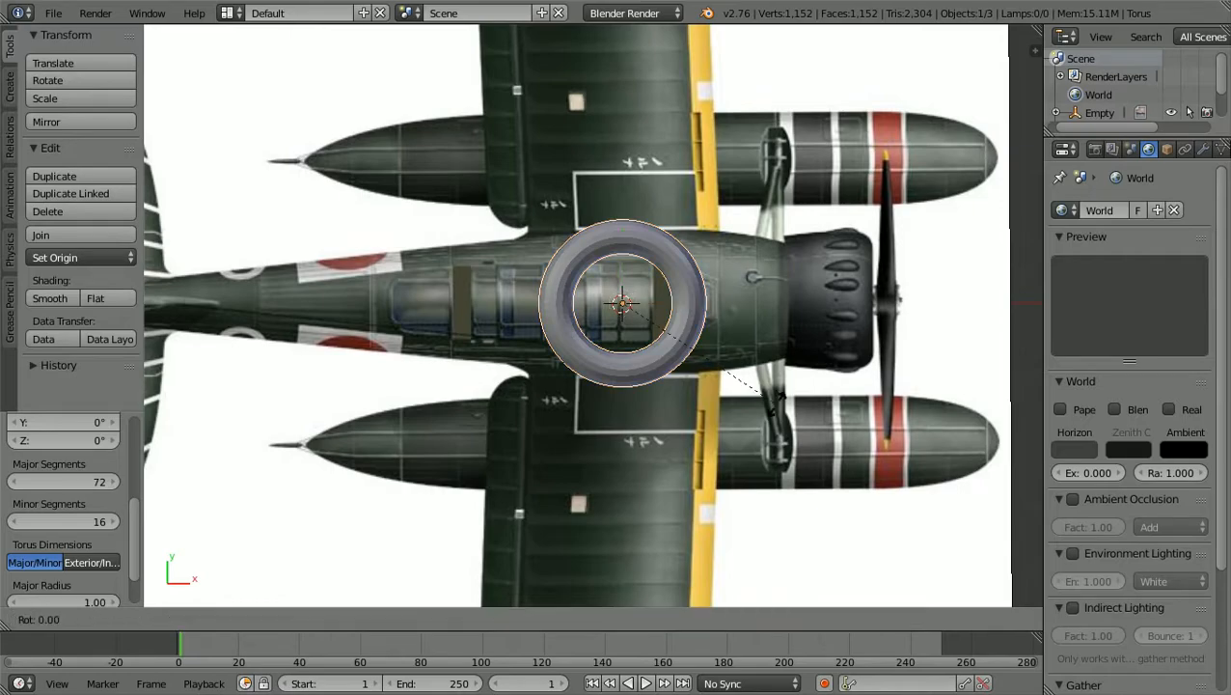
text(y90)
key(Return)
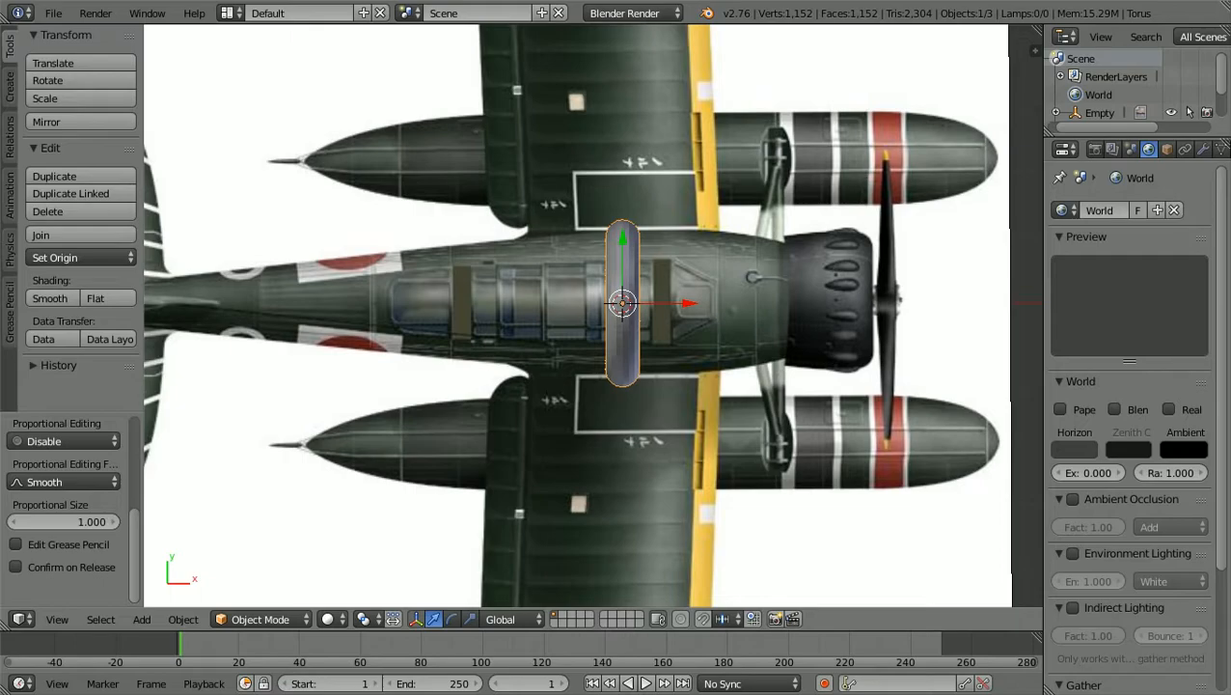
Hide the tool settings and move the torus about 3.5 units along the X axis onto the front of the engine cowling.
key(t)
scroll(521, 314, up, 1)
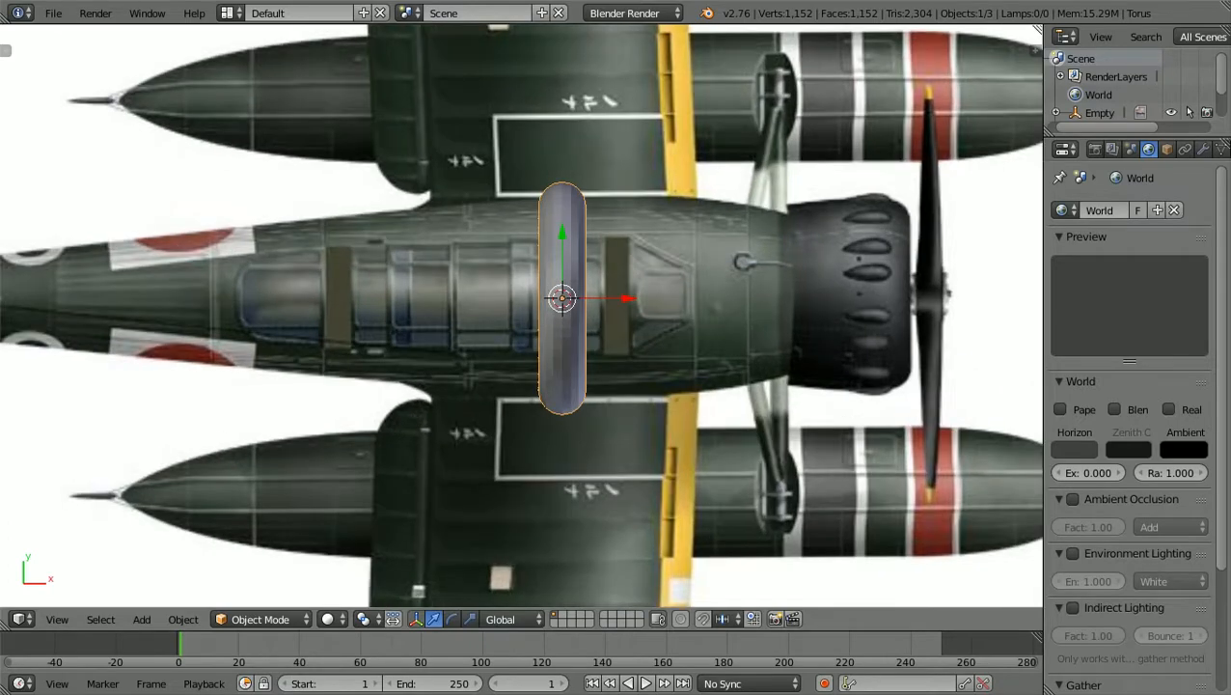
ctrl+scroll(521, 315, up, 6)
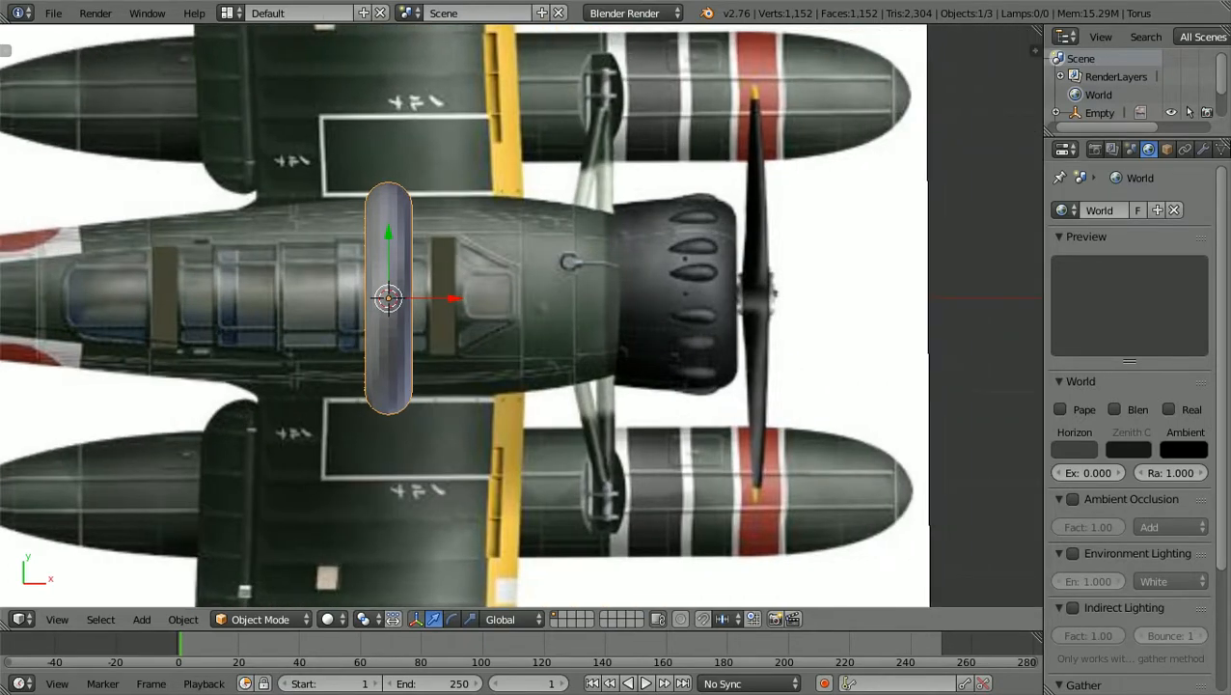
key(g)
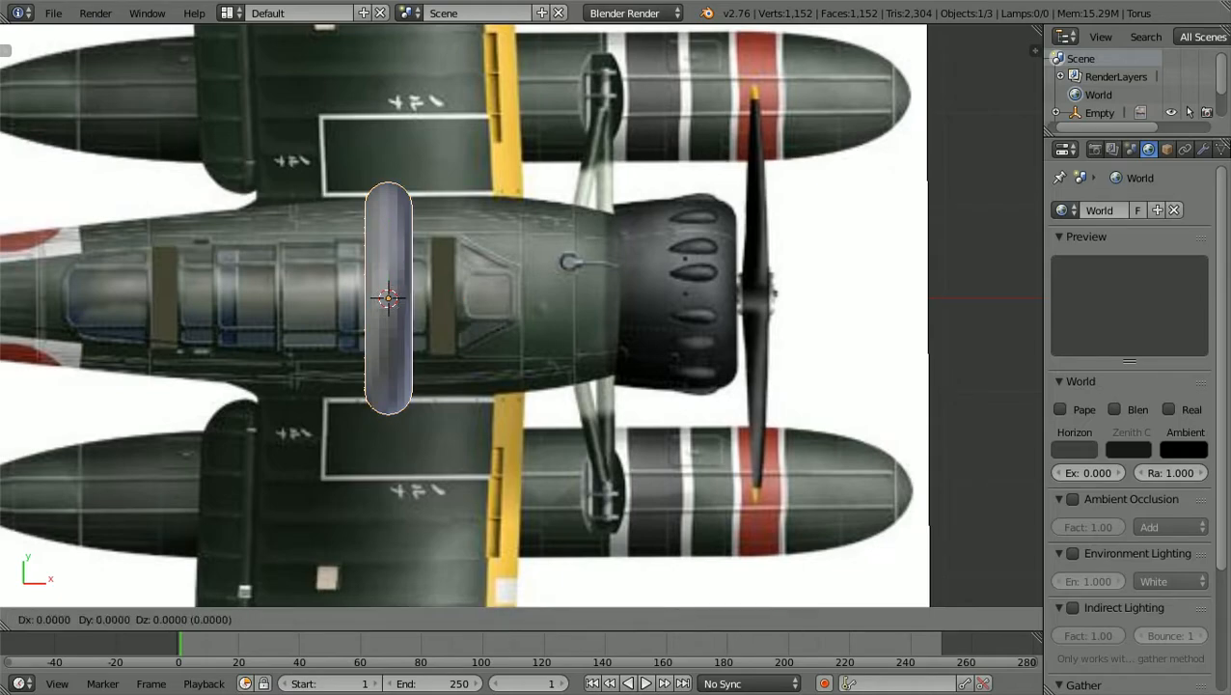
key(x)
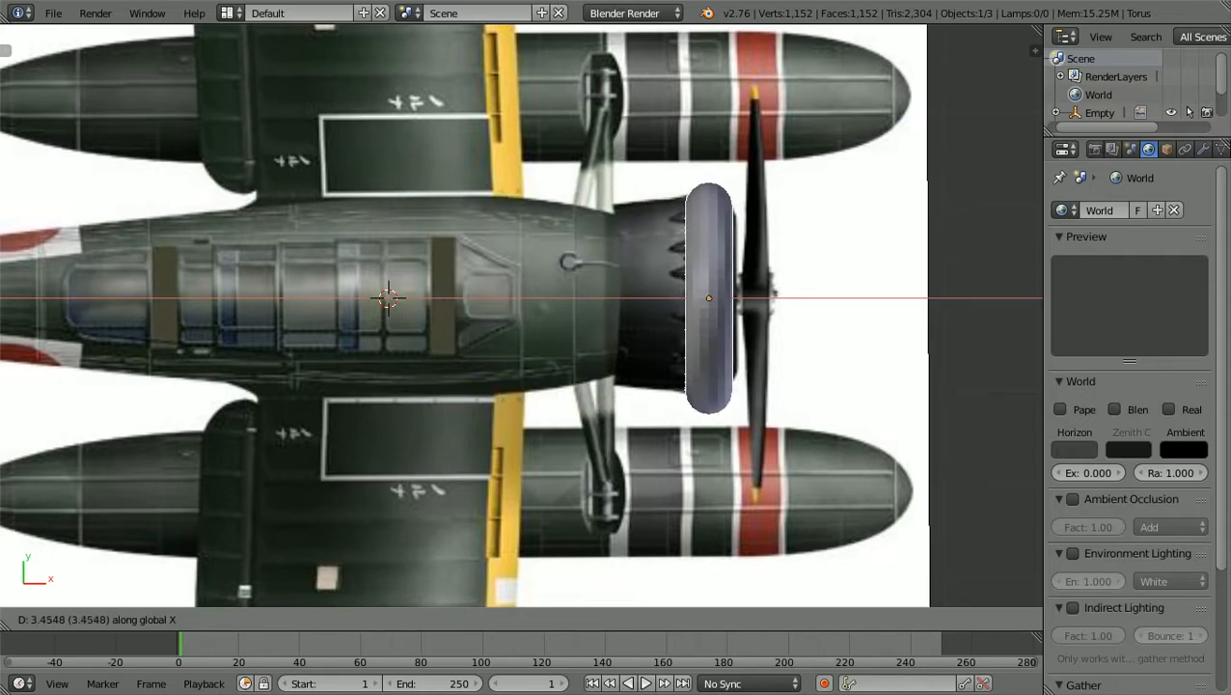
key(Return)
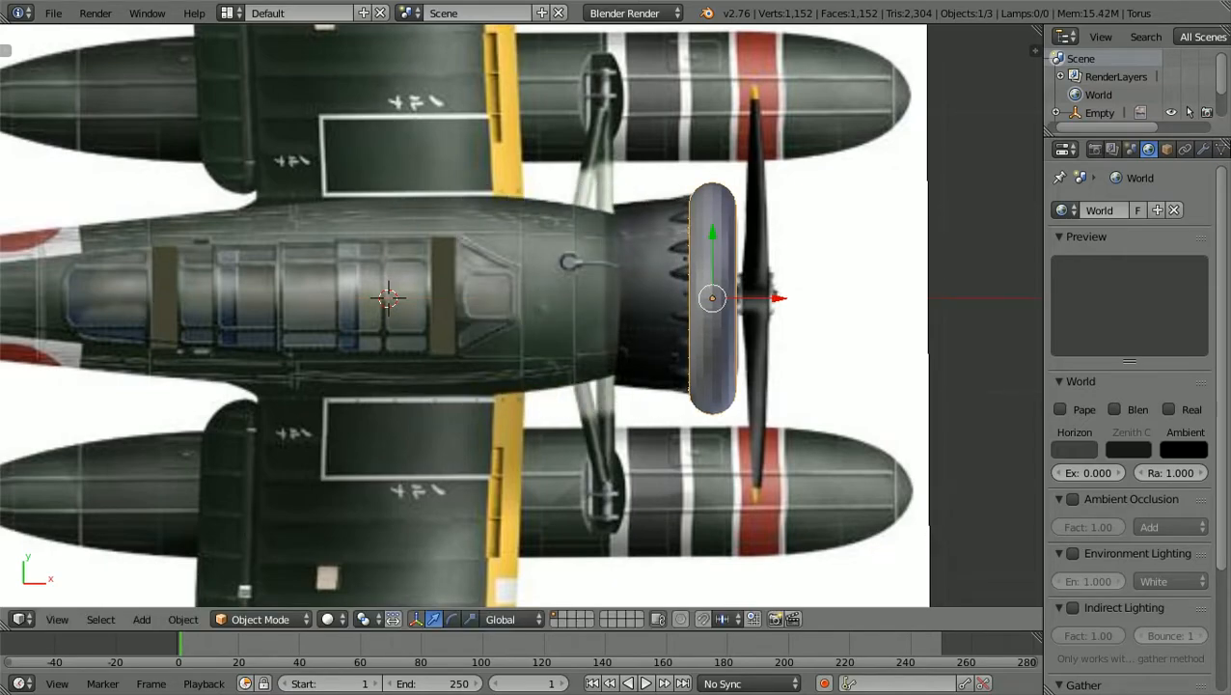
Display the torus as wireframe over the engine cowling and enter Edit Mode on it.
ctrl+scroll(522, 315, up, 4)
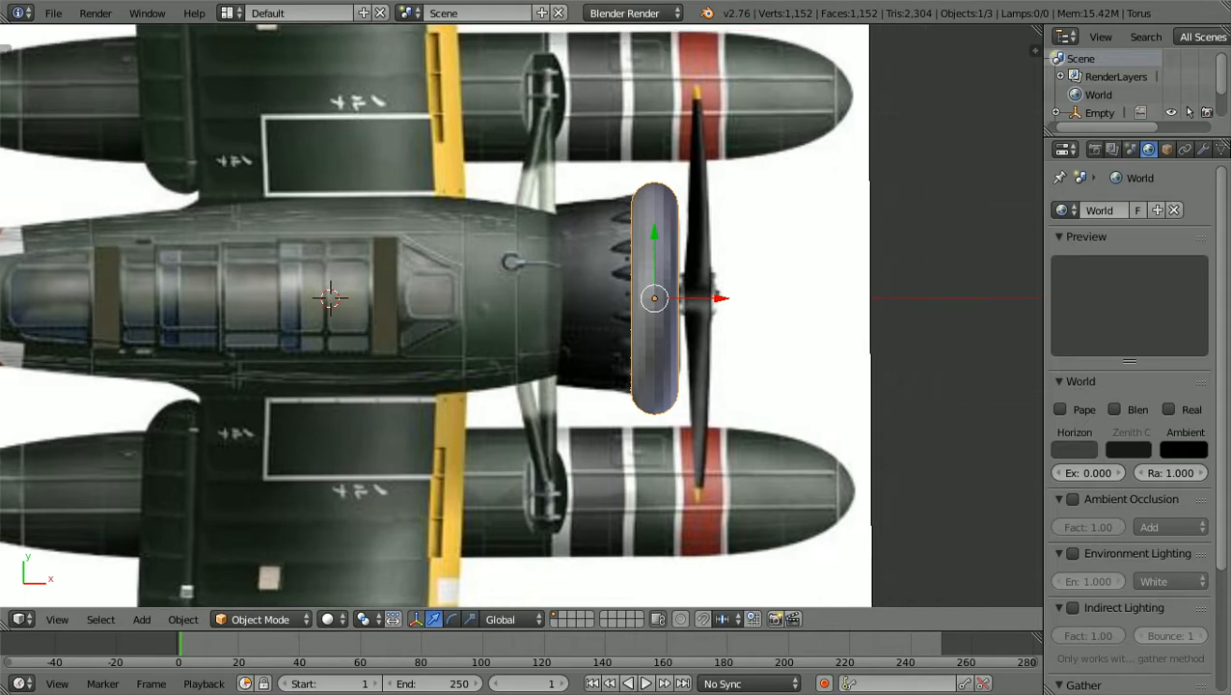
scroll(521, 316, up, 1)
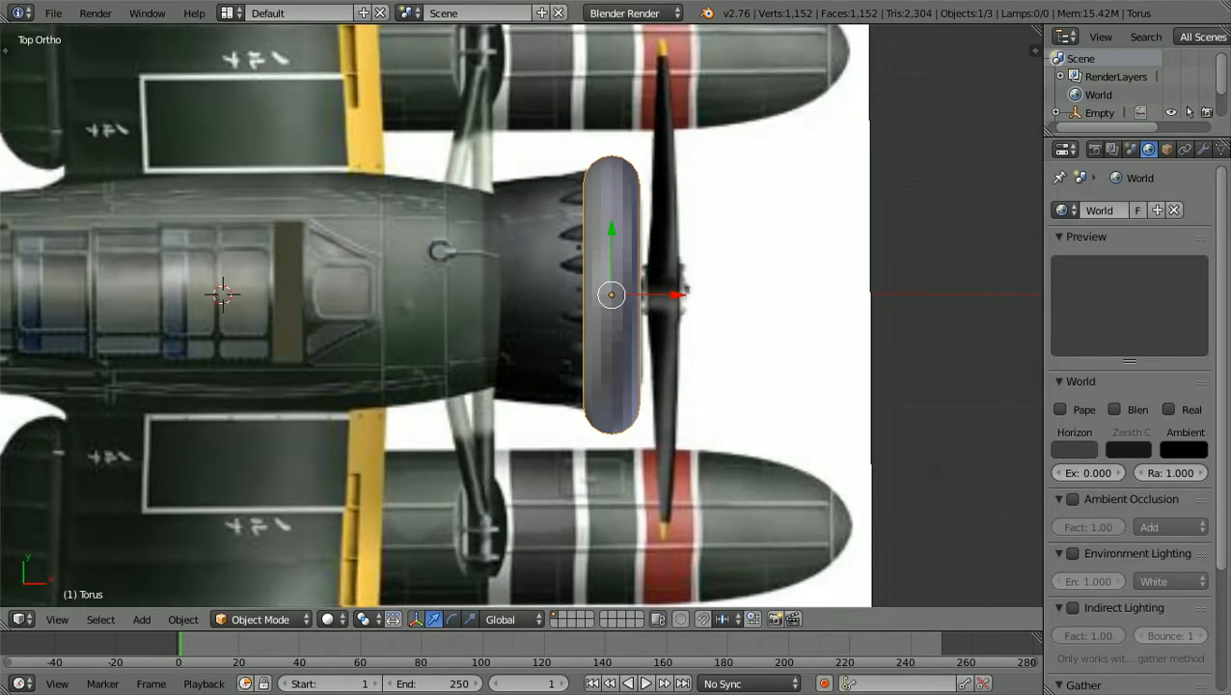
key(z)
scroll(521, 316, up, 1)
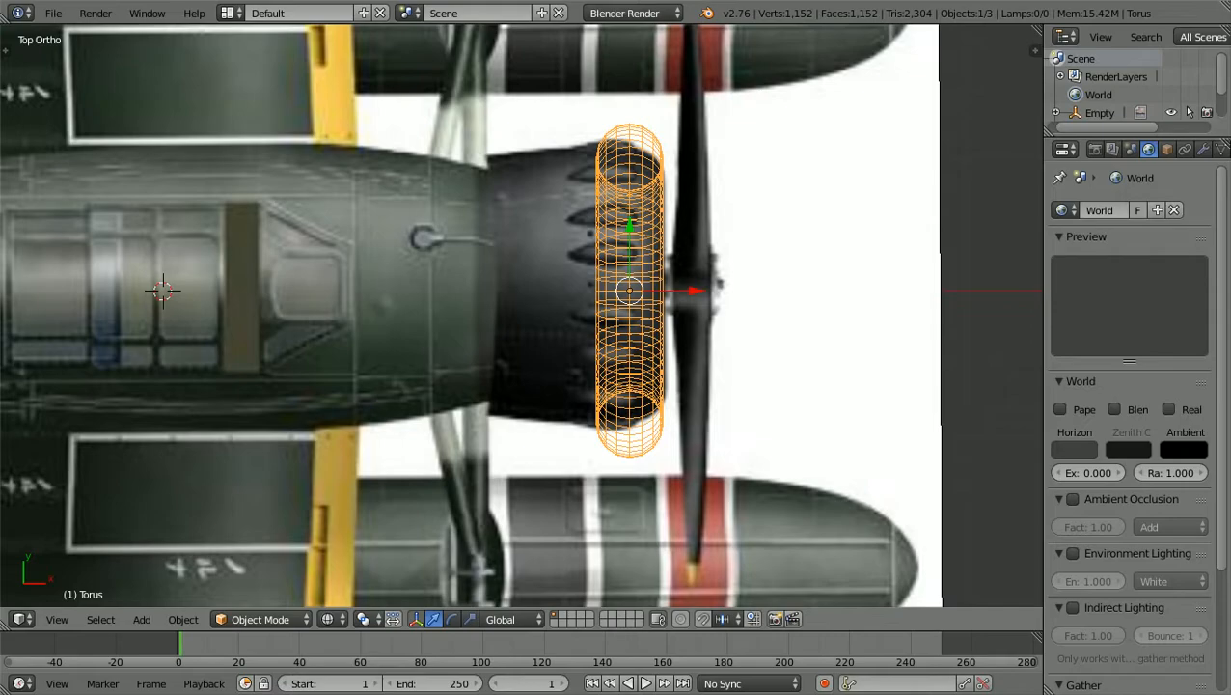
scroll(521, 315, down, 1)
scroll(521, 316, up, 1)
scroll(521, 315, down, 1)
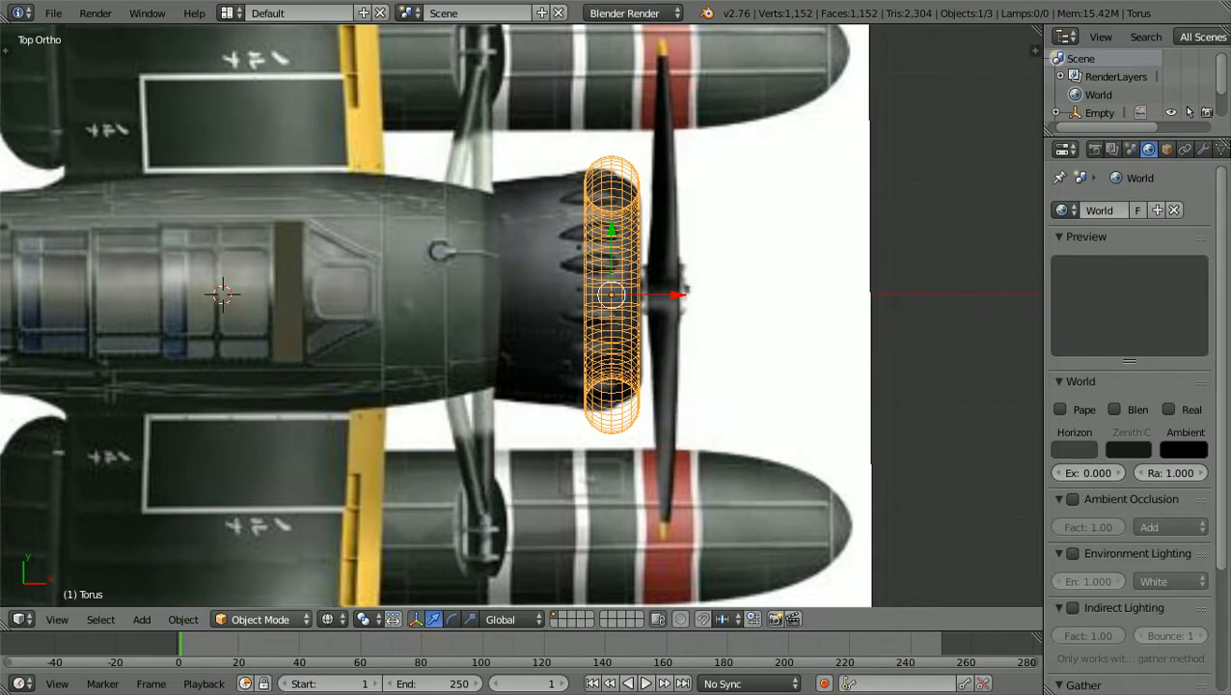
click(261, 618)
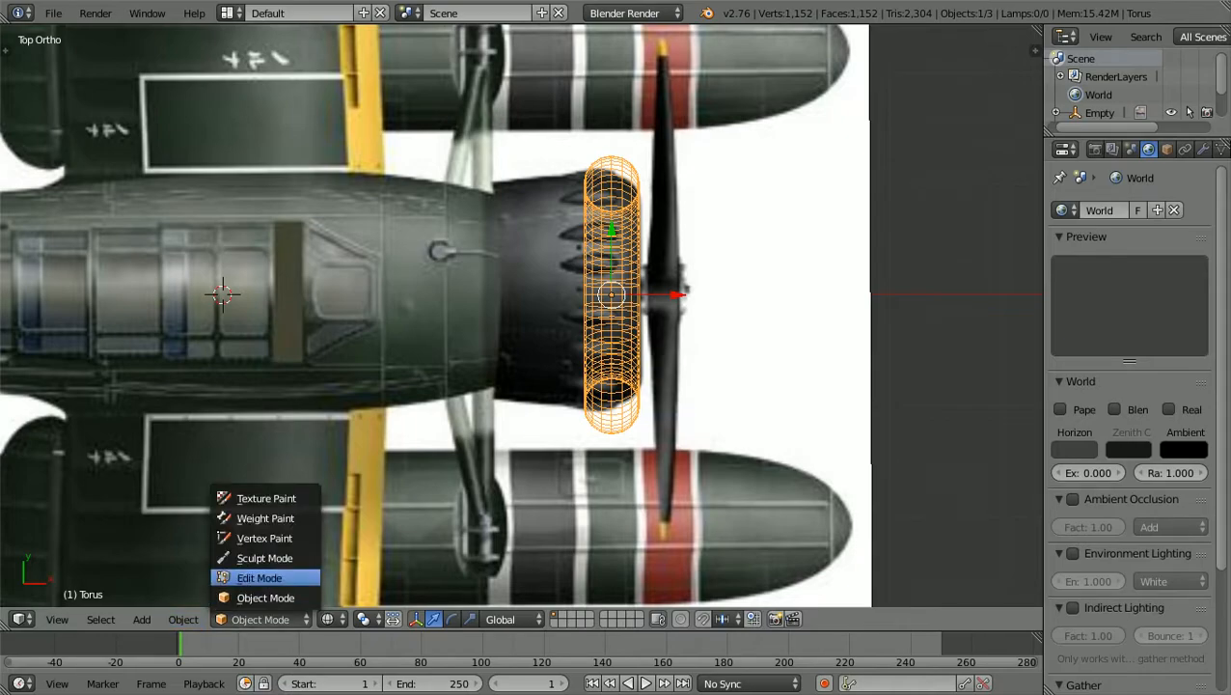
click(258, 578)
Scale the whole torus mesh uniformly to about 0.845 so its ring fits within the cowling's outline.
scroll(521, 316, up, 1)
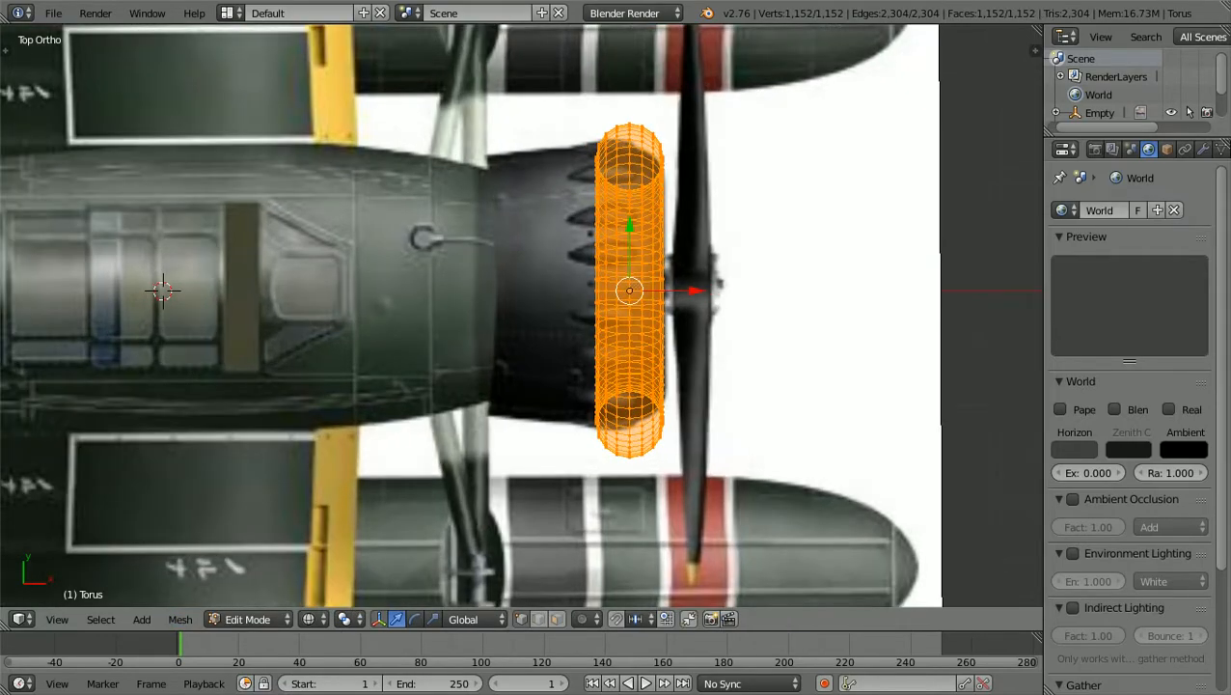
scroll(522, 315, up, 1)
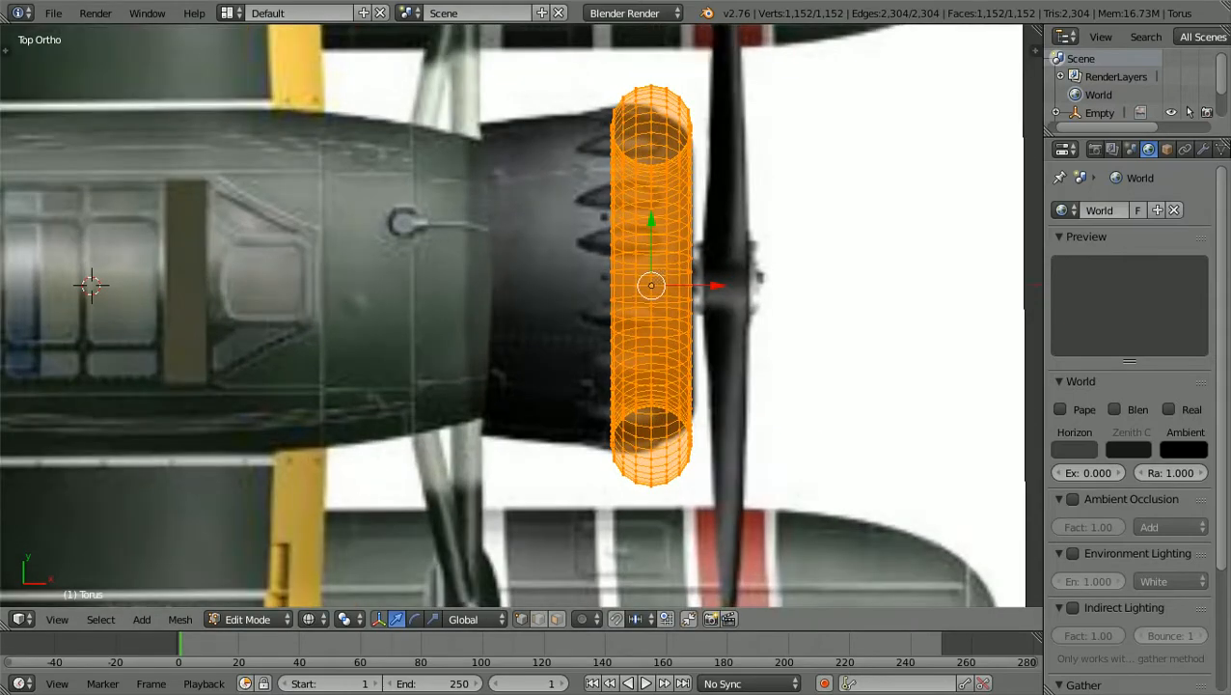
scroll(521, 316, down, 1)
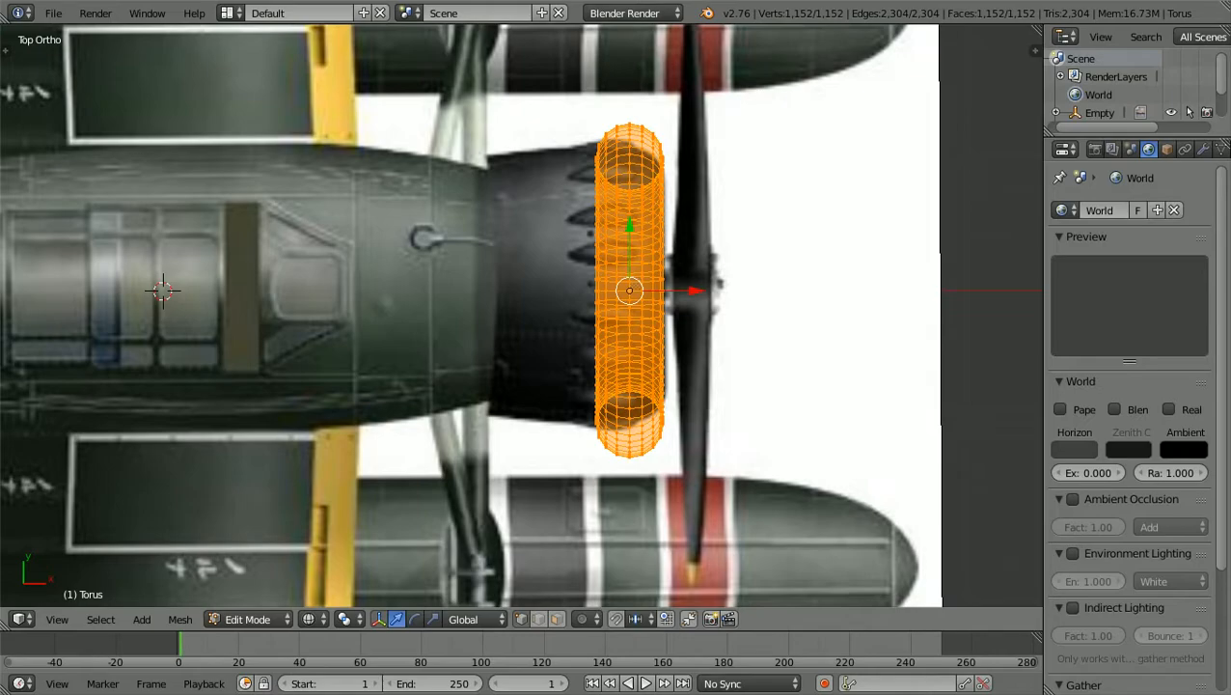
key(s)
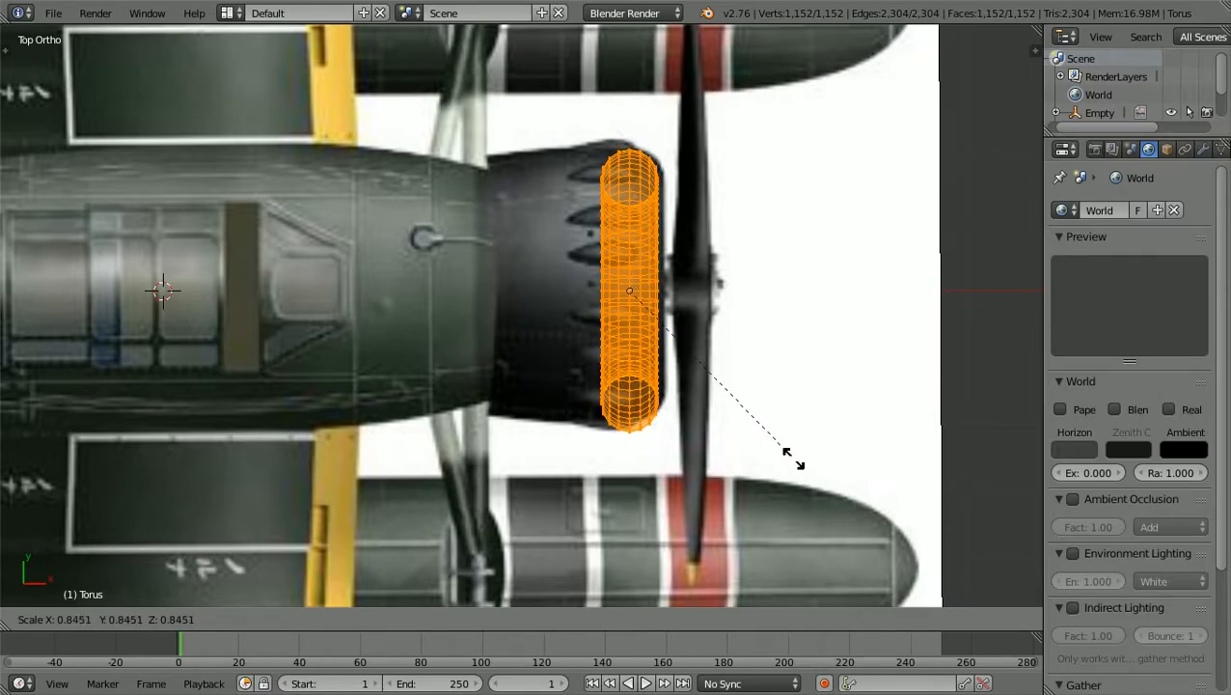
click(793, 461)
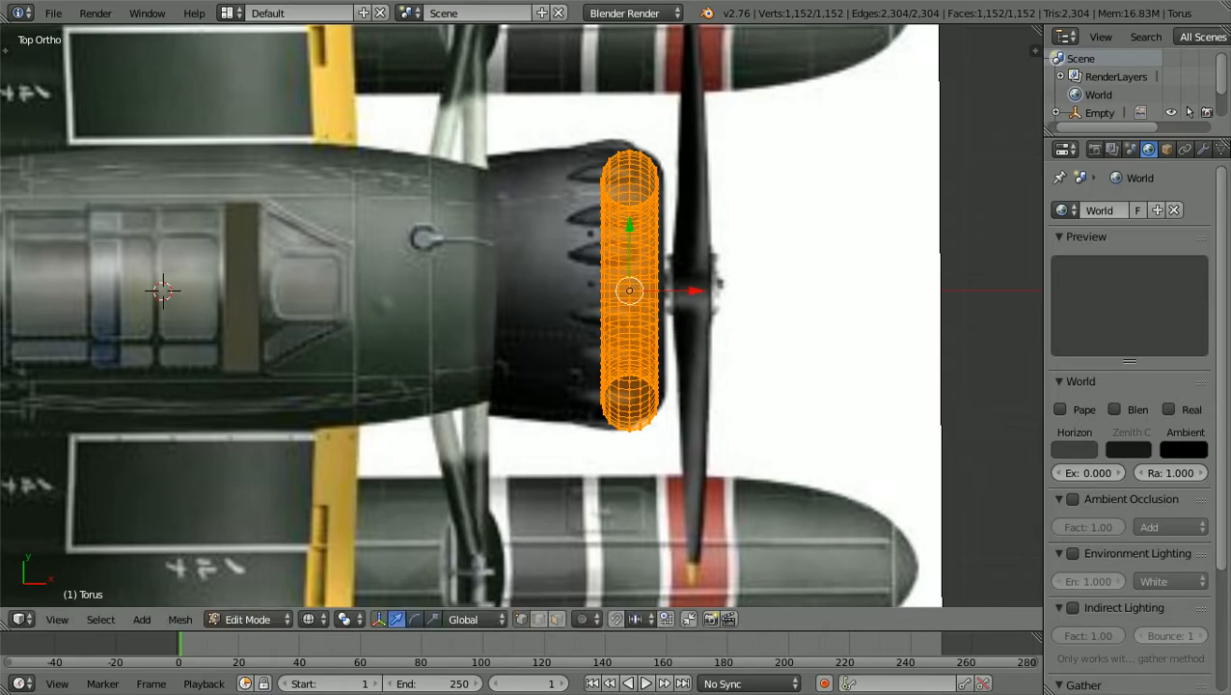
Move the whole torus mesh about 0.04 units along the X axis to line up with the cowling's front edge.
key(g)
key(x)
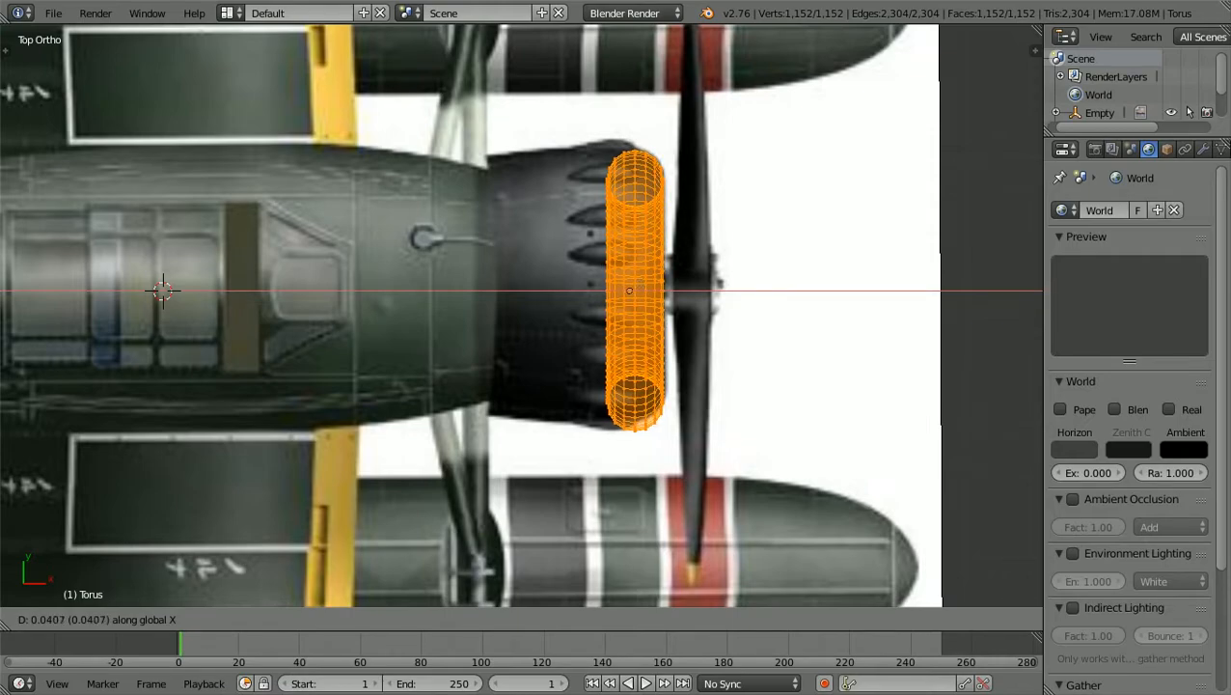
key(Return)
scroll(521, 315, down, 2)
scroll(521, 316, up, 2)
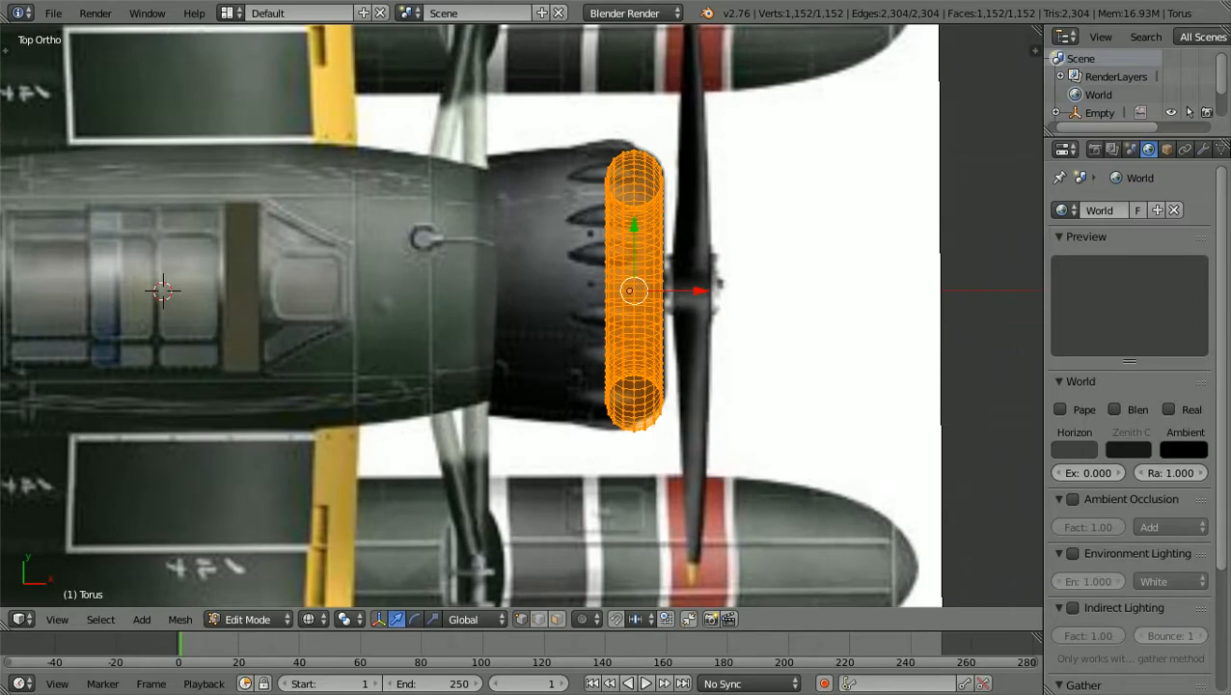
Deselect the torus mesh, return to solid shading in Object Mode and clear the object selection.
key(a)
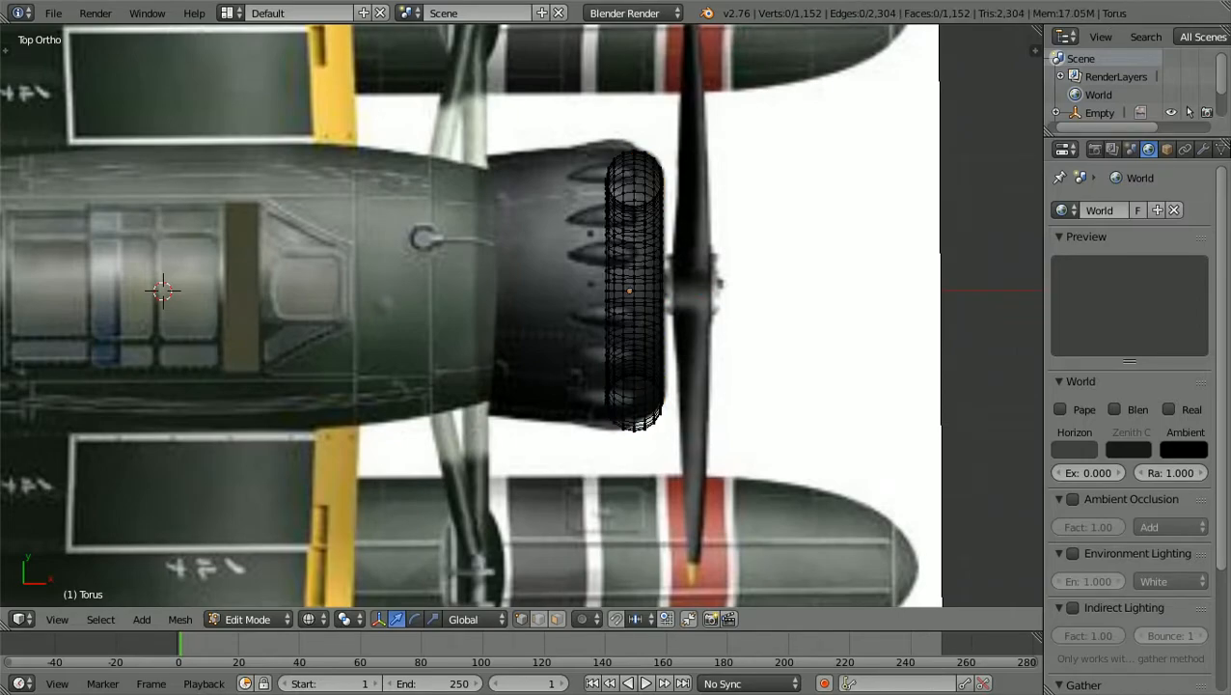
scroll(518, 315, down, 3)
scroll(518, 316, down, 2)
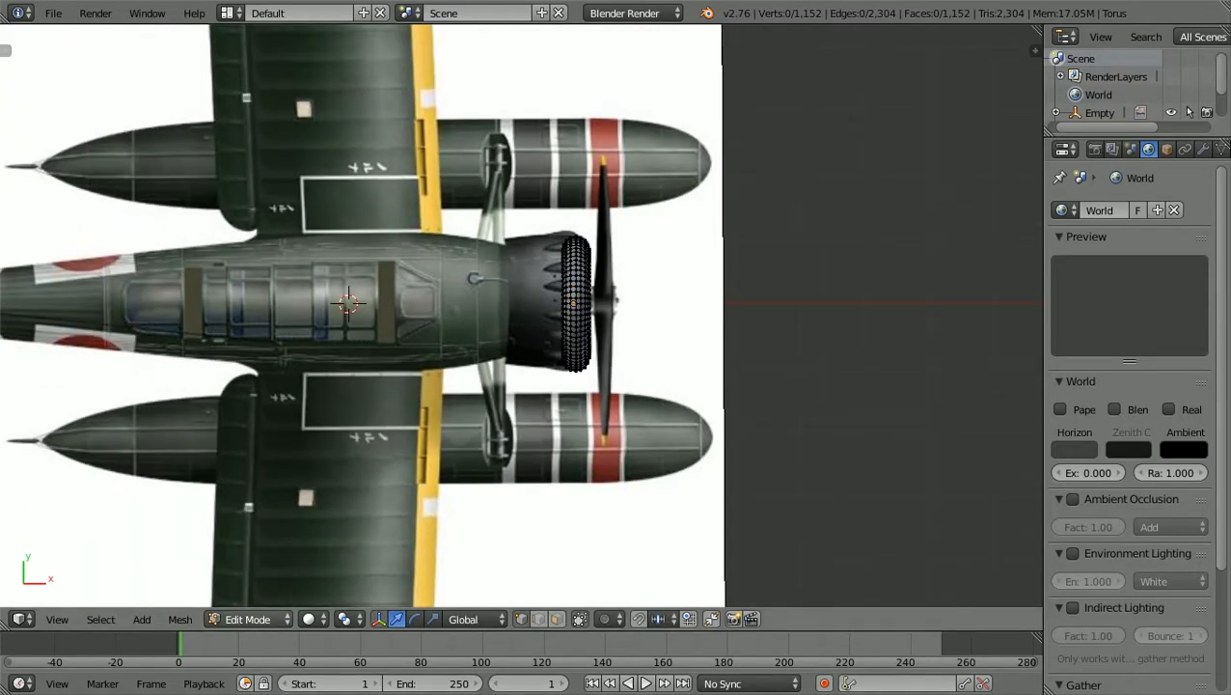
click(248, 619)
click(260, 592)
scroll(261, 593, up, 2)
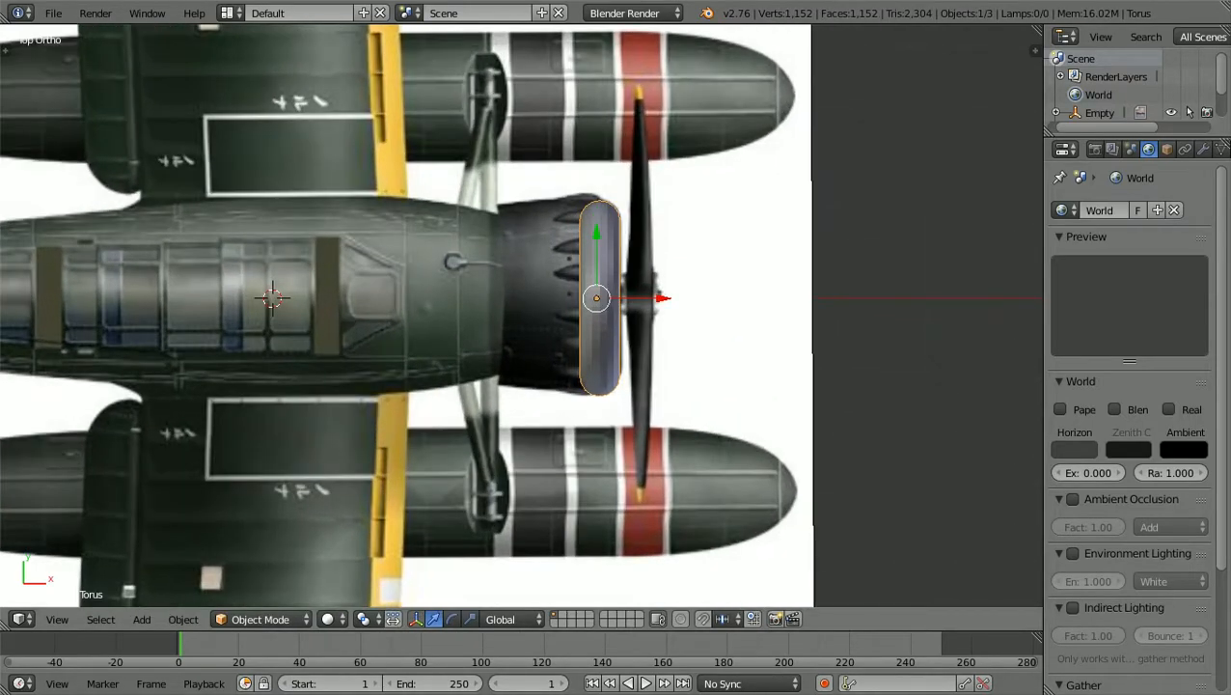
scroll(518, 316, down, 1)
key(a)
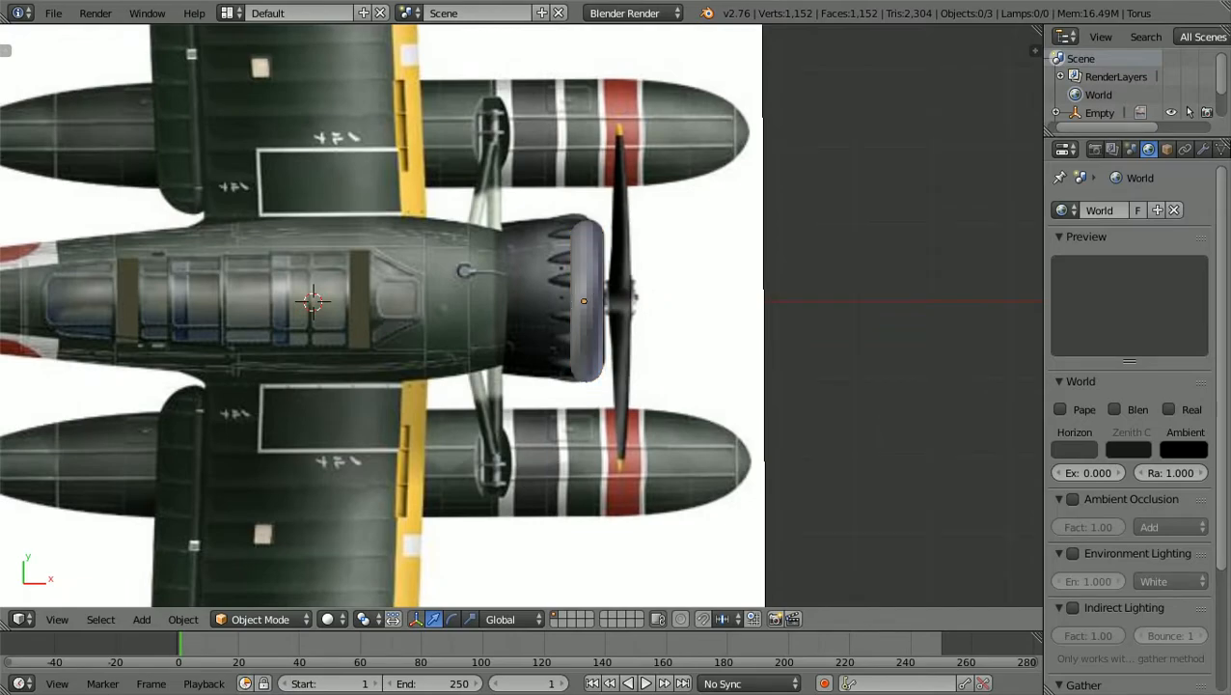
Rotate the top-view reference image about -0.1 degrees around the Z axis to straighten the aircraft behind the torus.
scroll(518, 315, down, 4)
scroll(521, 311, down, 1)
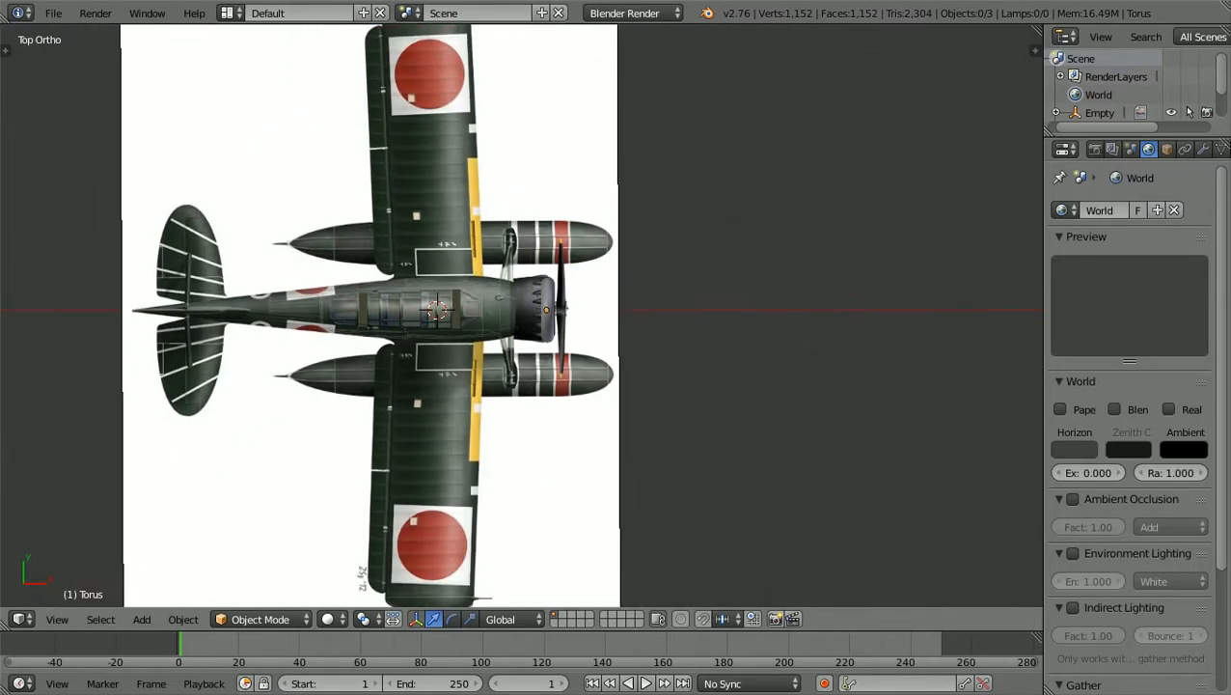
right_click(618, 313)
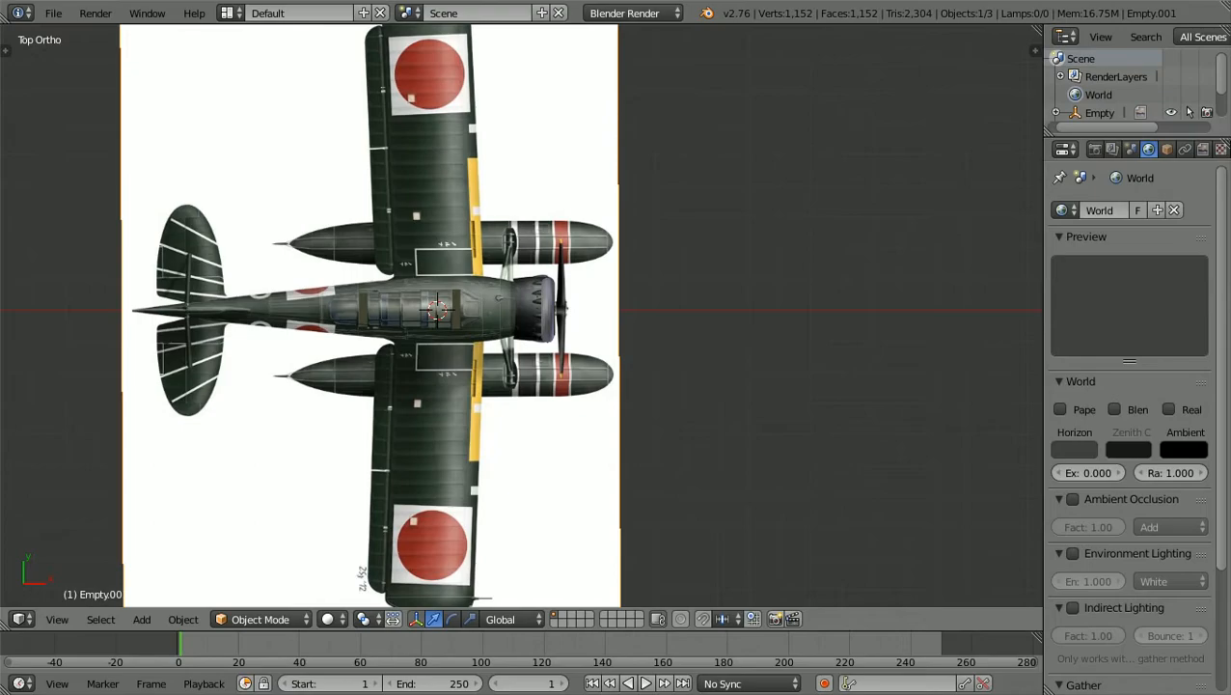
scroll(521, 316, up, 7)
scroll(521, 316, up, 1)
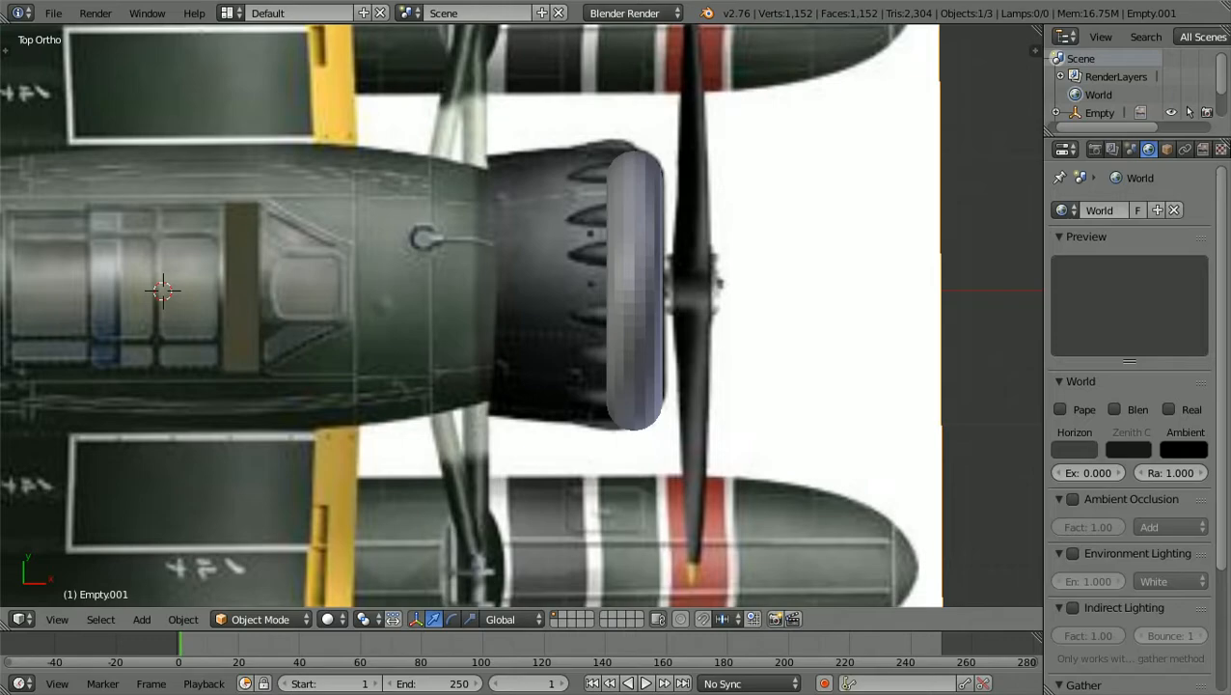
key(r)
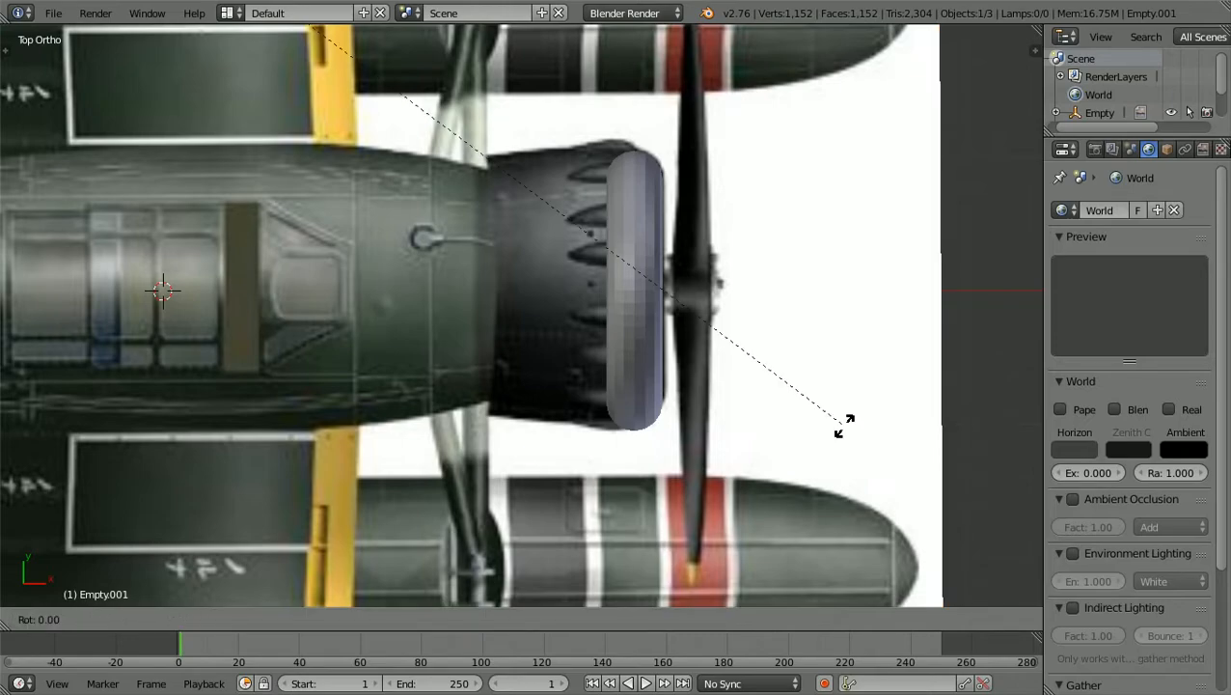
key(z)
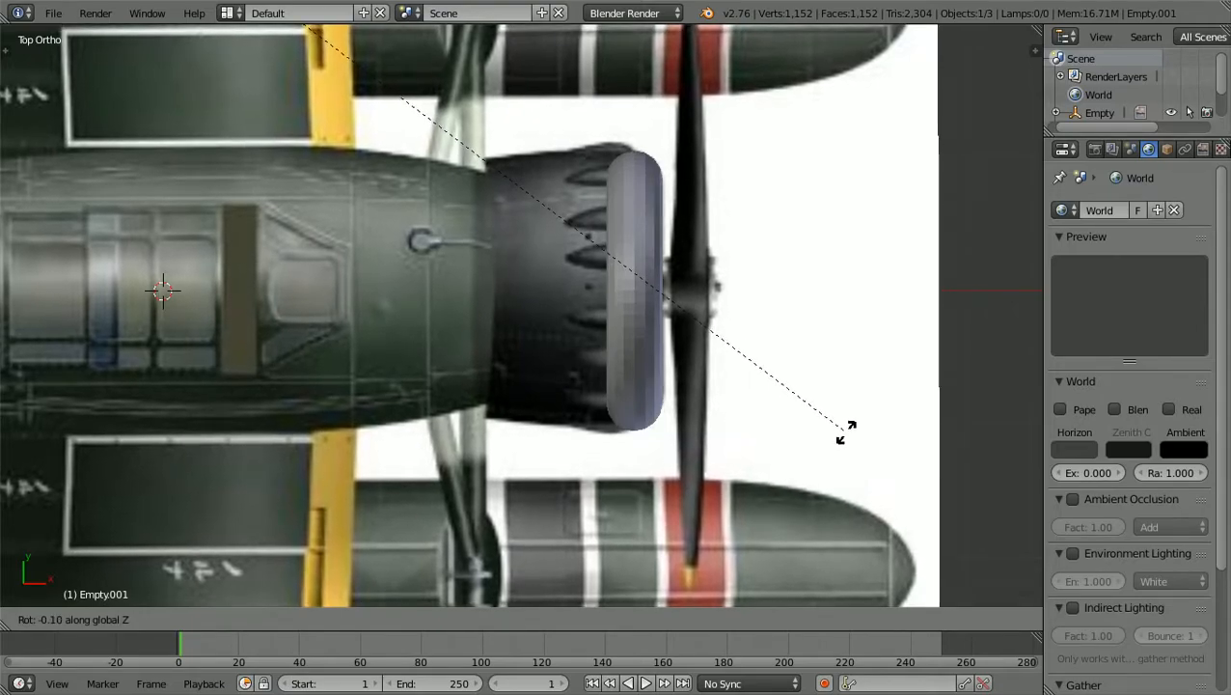
click(846, 431)
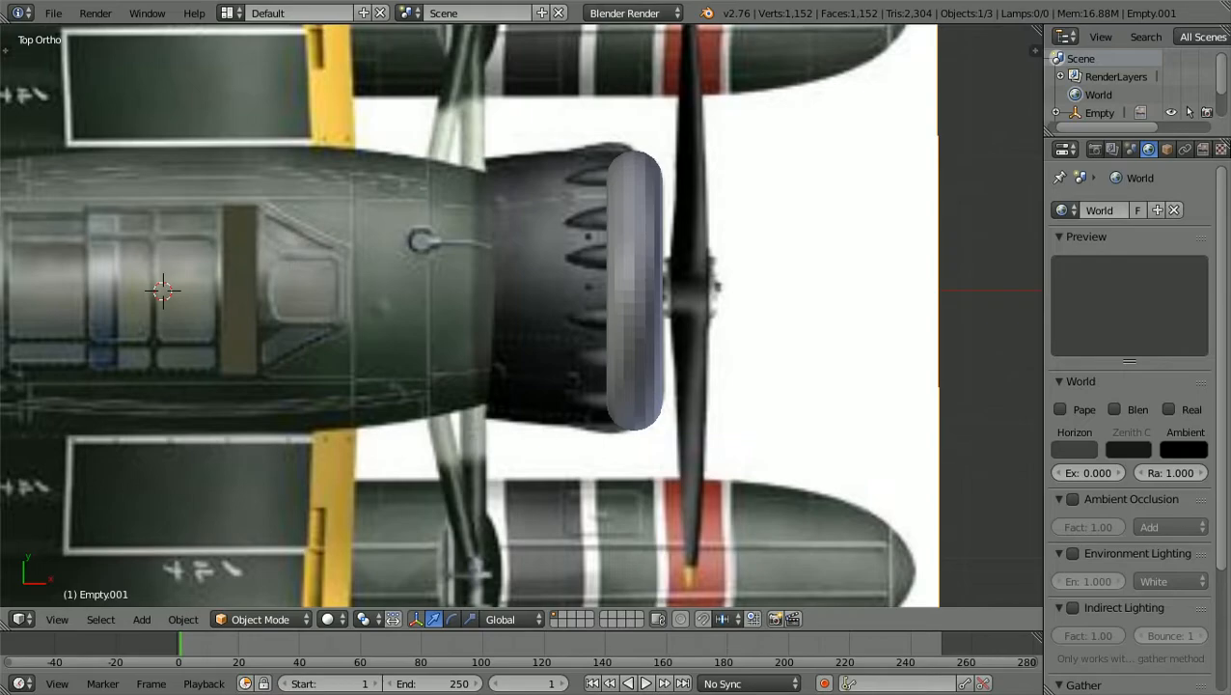
scroll(521, 315, down, 8)
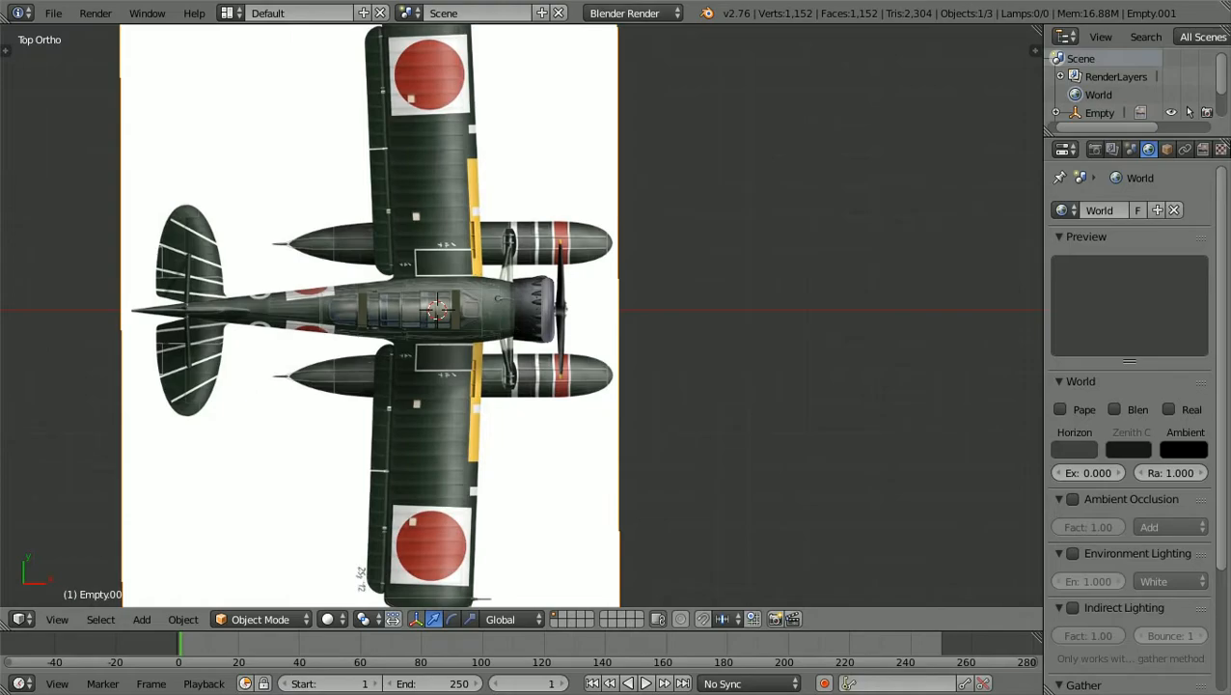
scroll(521, 316, up, 9)
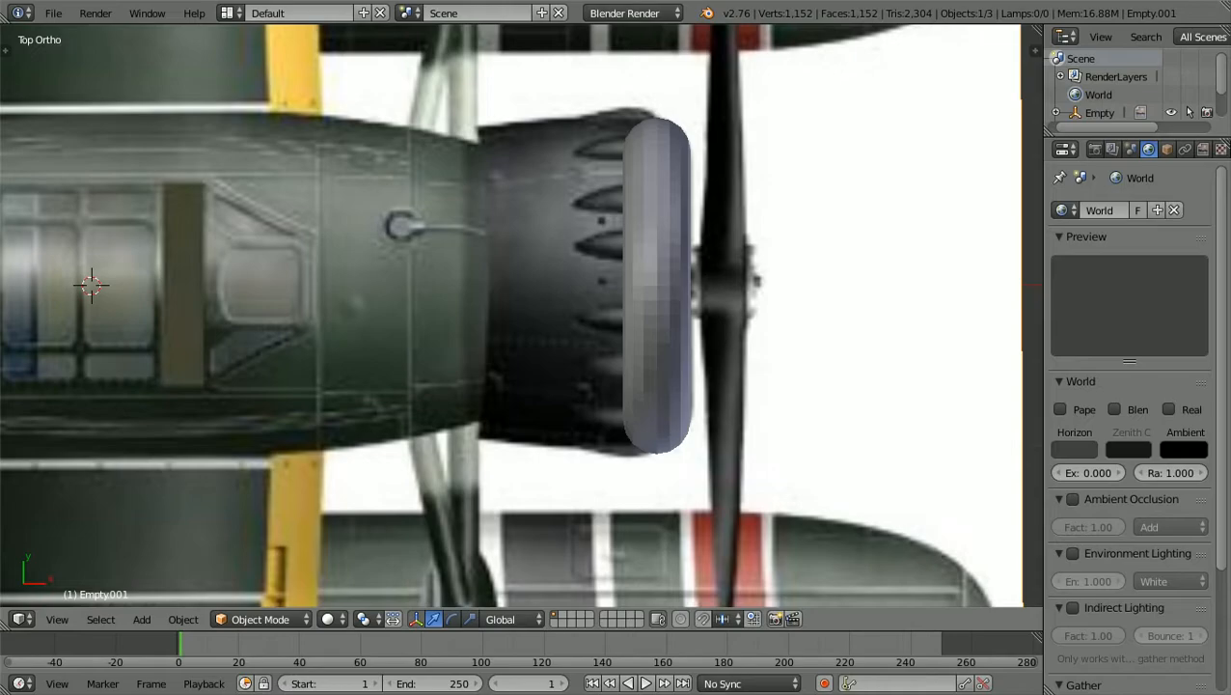
scroll(521, 316, down, 3)
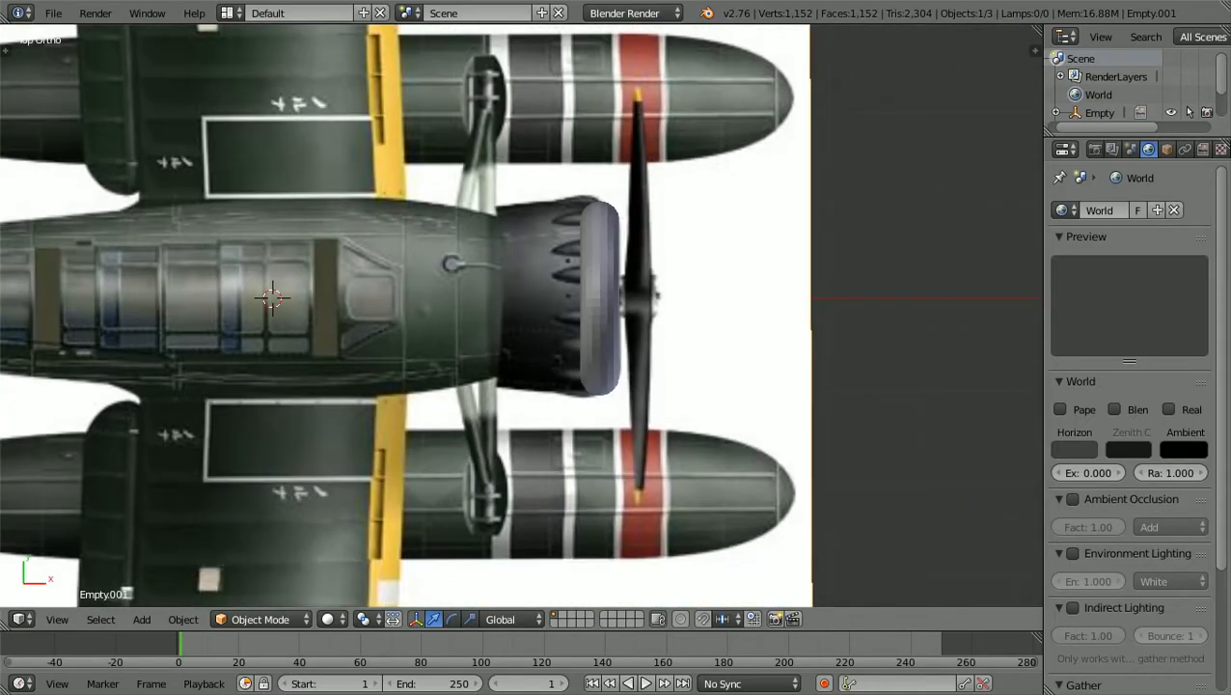
scroll(521, 316, down, 1)
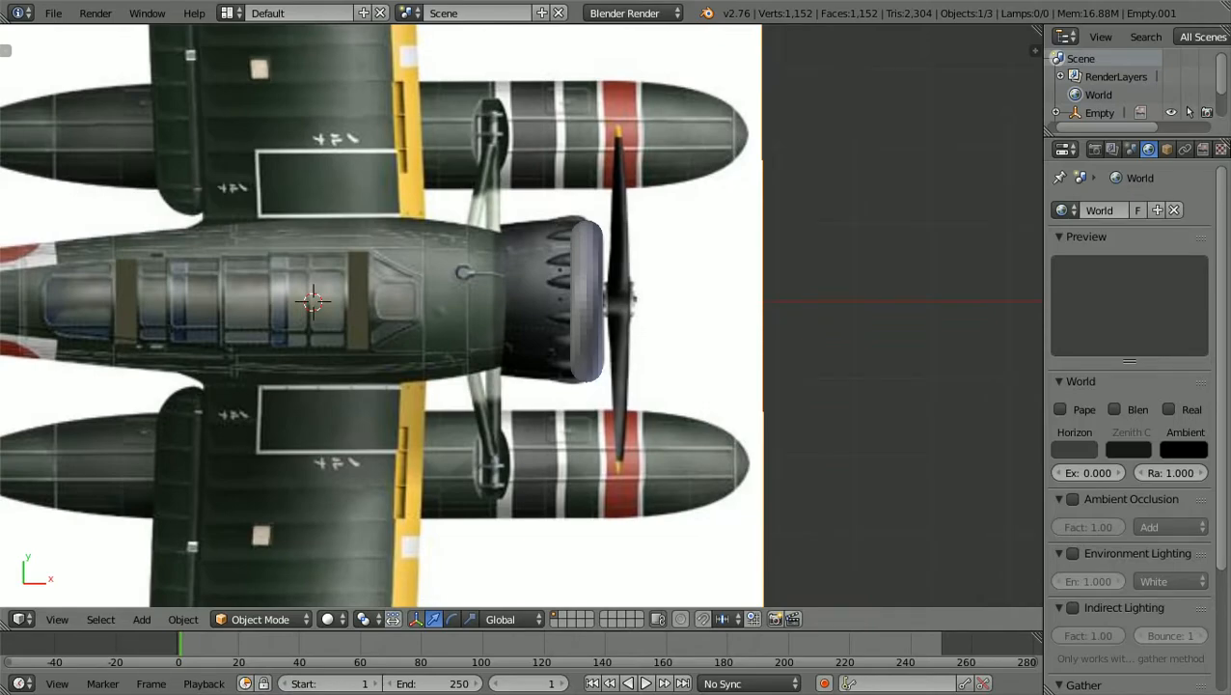
In the front view, rotate the side-view reference image about 1.64 degrees around the Y axis so its edges are level.
key(KP_1)
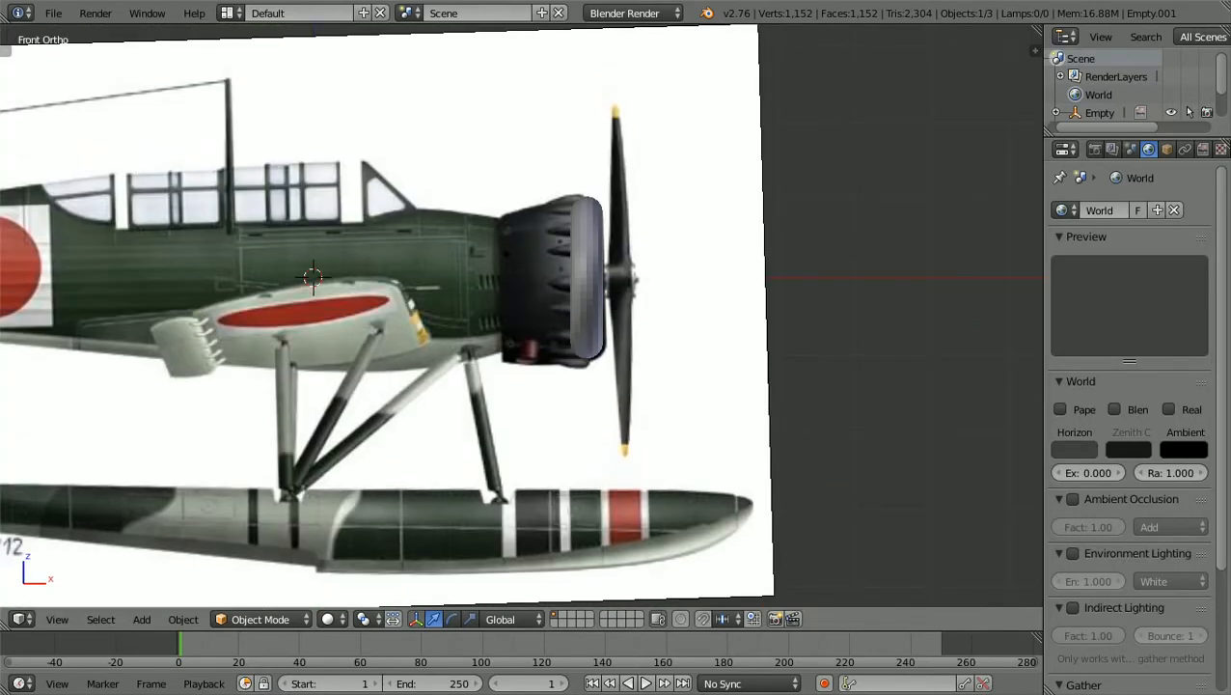
ctrl+scroll(521, 315, down, 7)
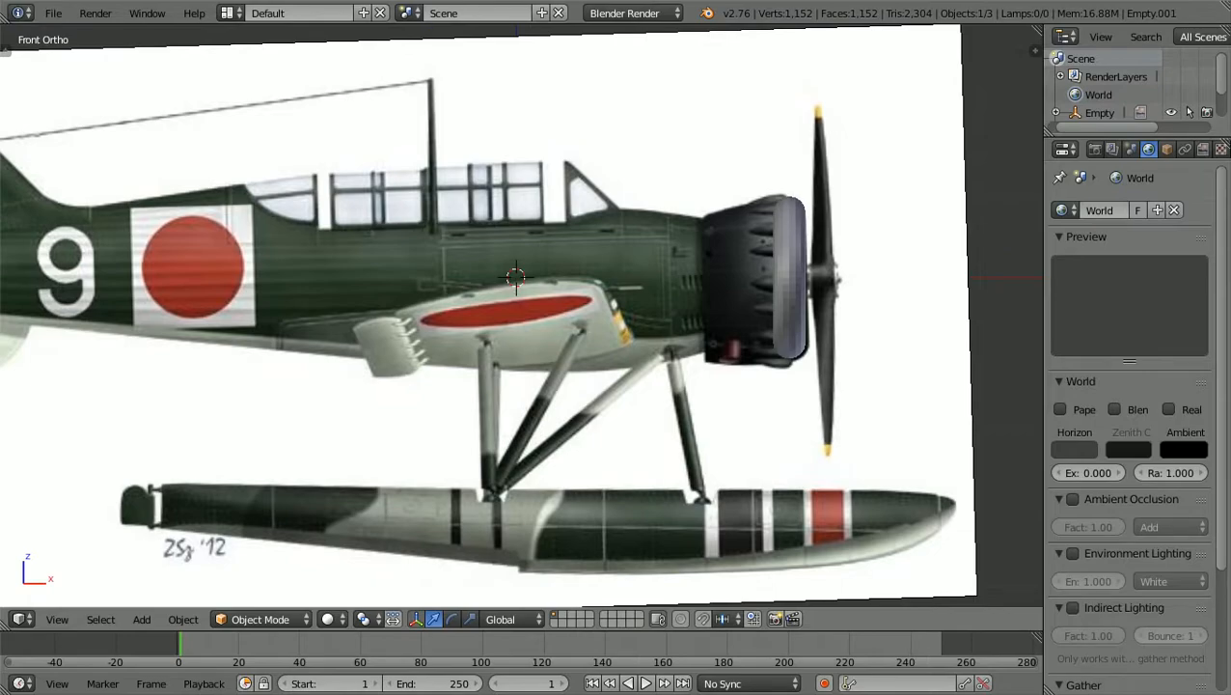
scroll(637, 312, down, 3)
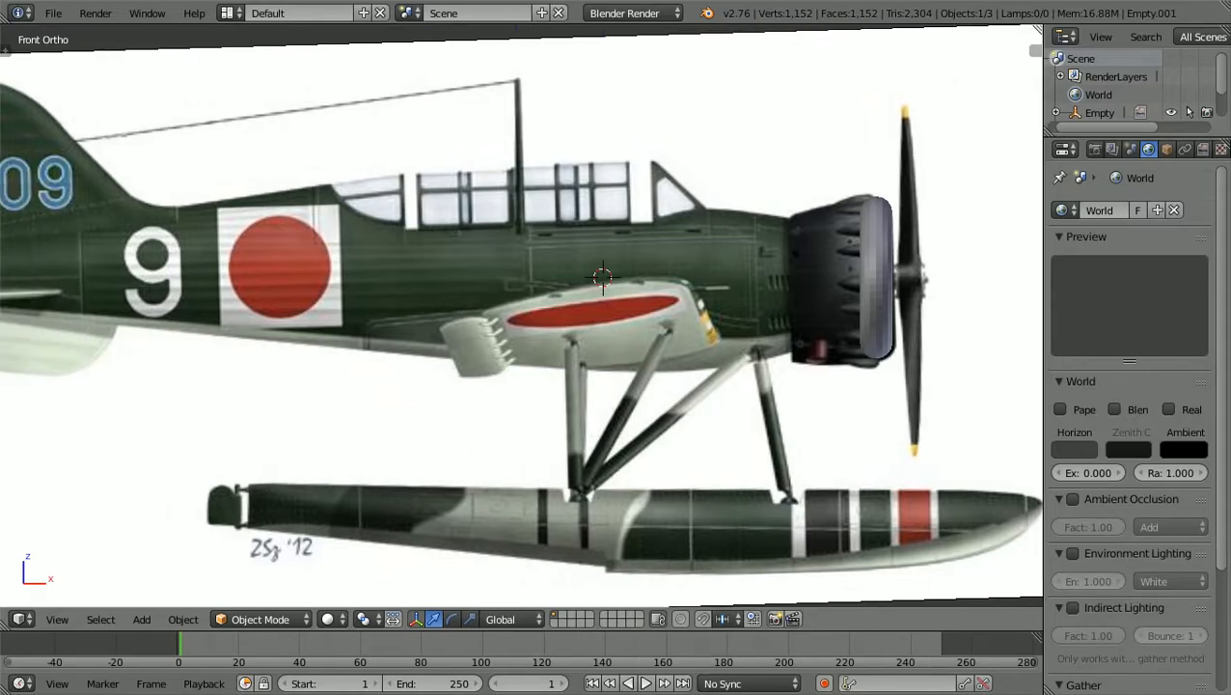
scroll(522, 319, up, 1)
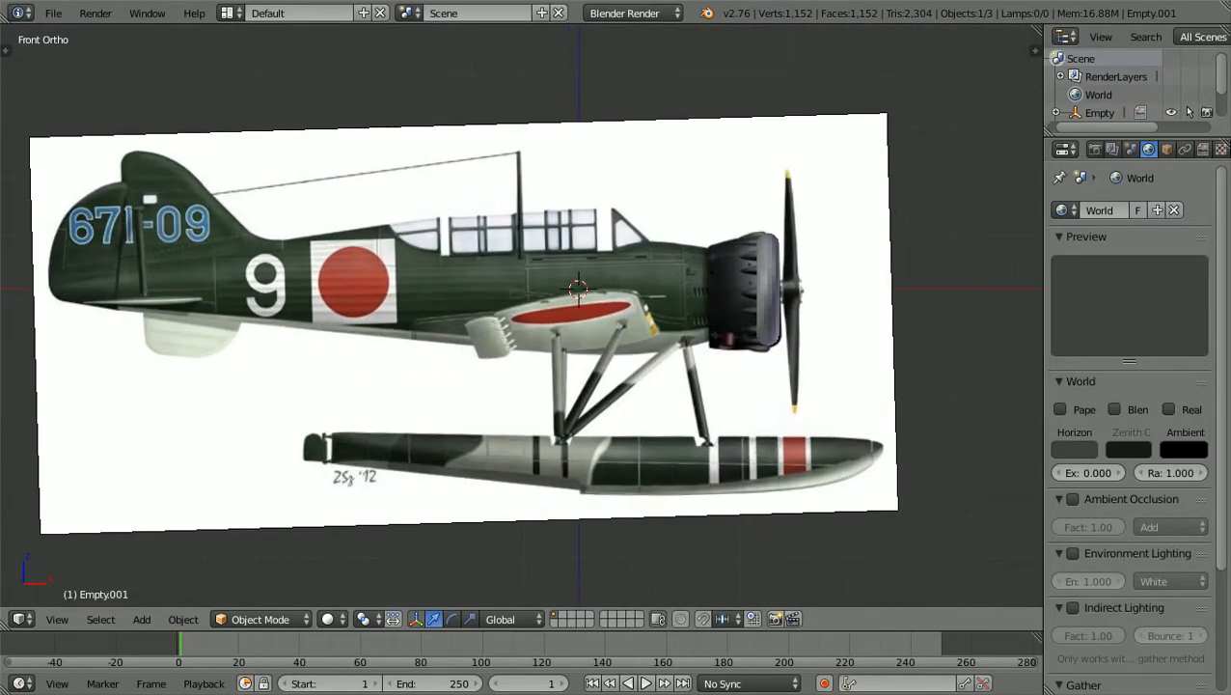
scroll(522, 316, down, 2)
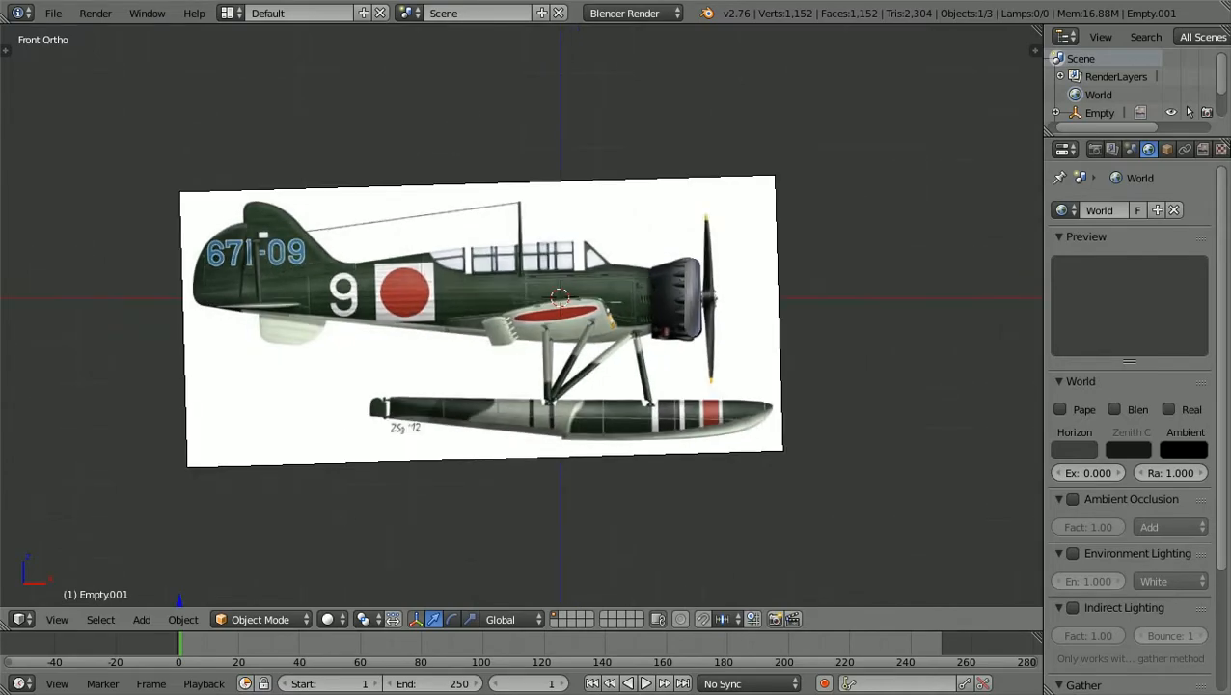
scroll(522, 318, down, 2)
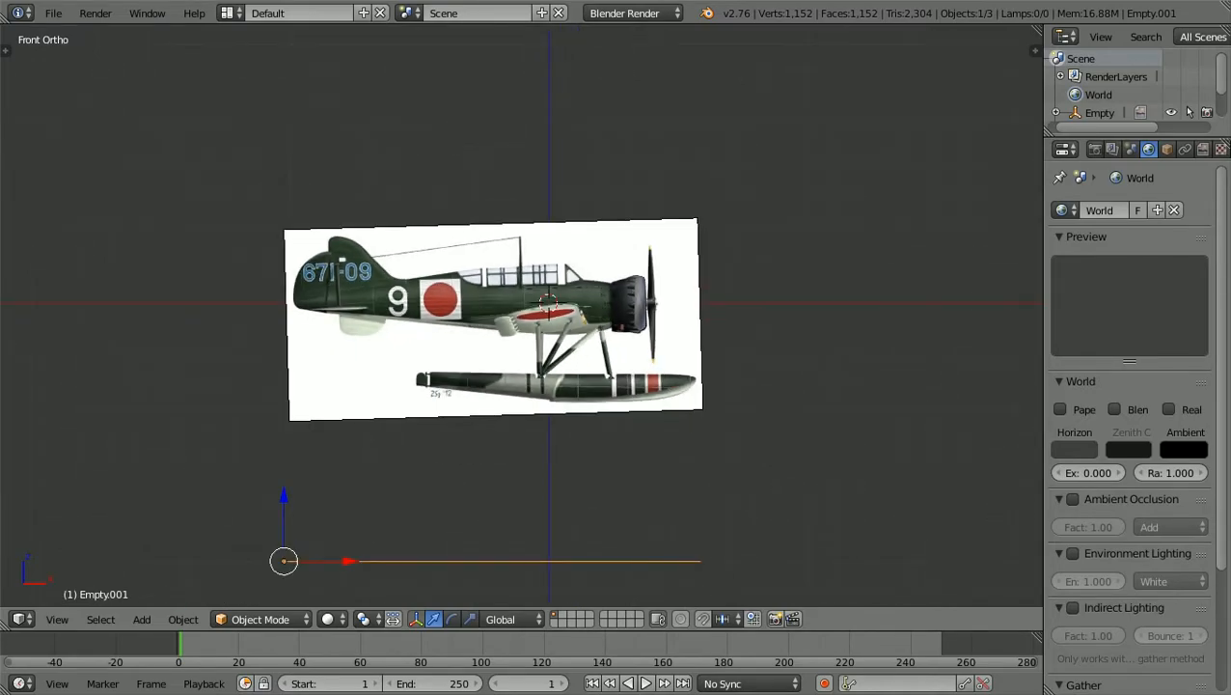
key(a)
scroll(521, 319, up, 1)
right_click(488, 321)
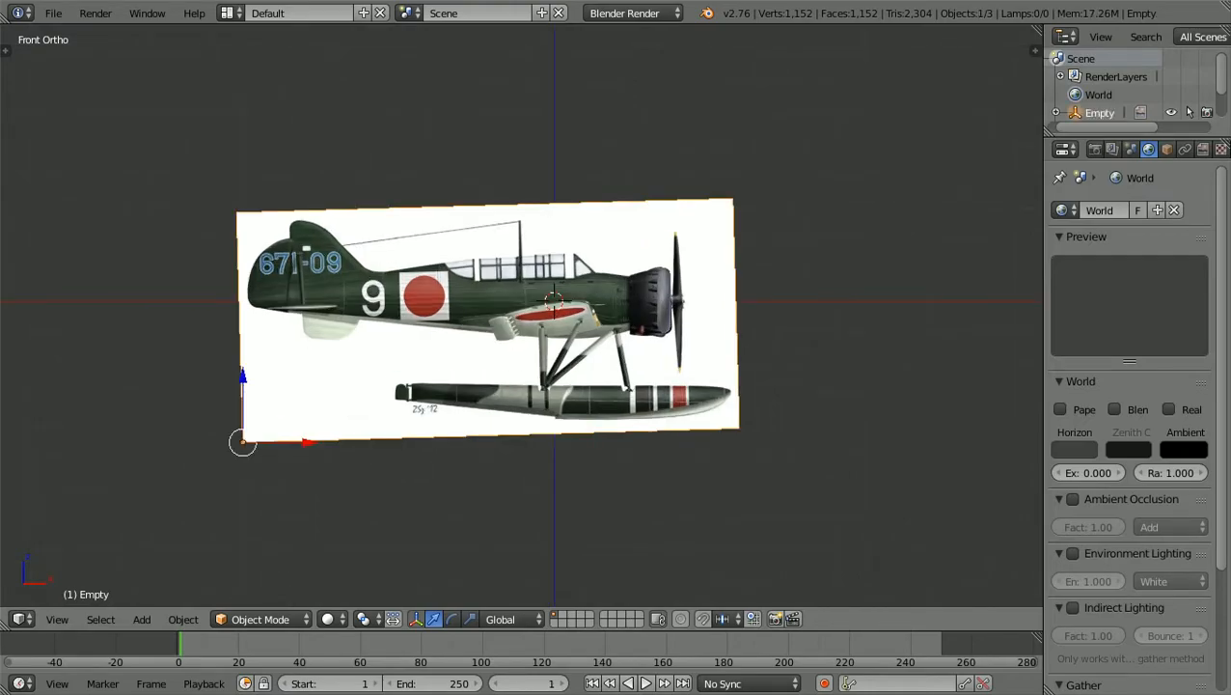
scroll(521, 319, up, 2)
scroll(521, 319, up, 1)
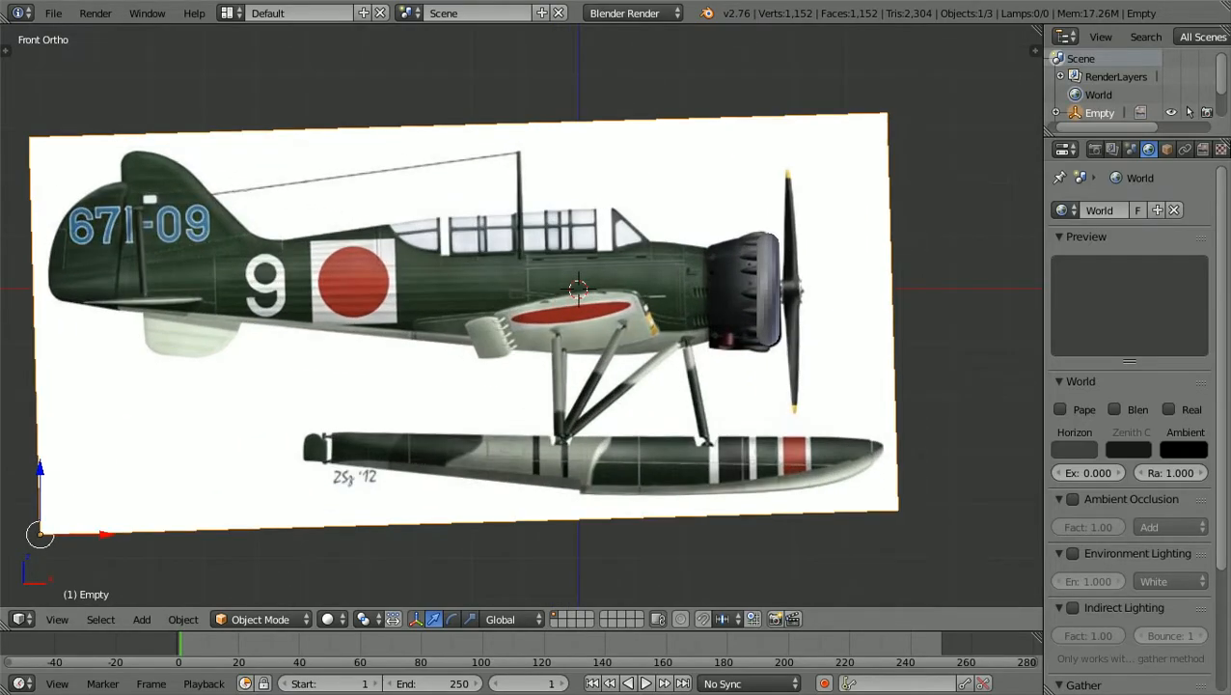
scroll(521, 319, up, 1)
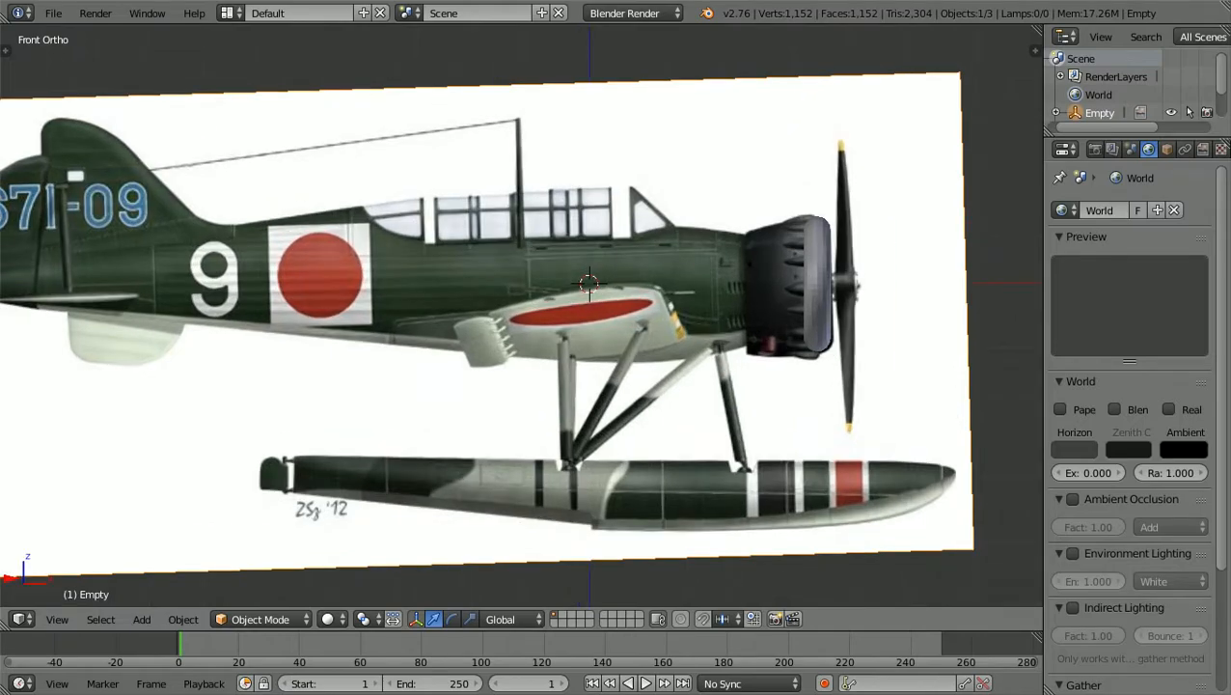
ctrl+scroll(521, 315, up, 10)
scroll(522, 316, up, 5)
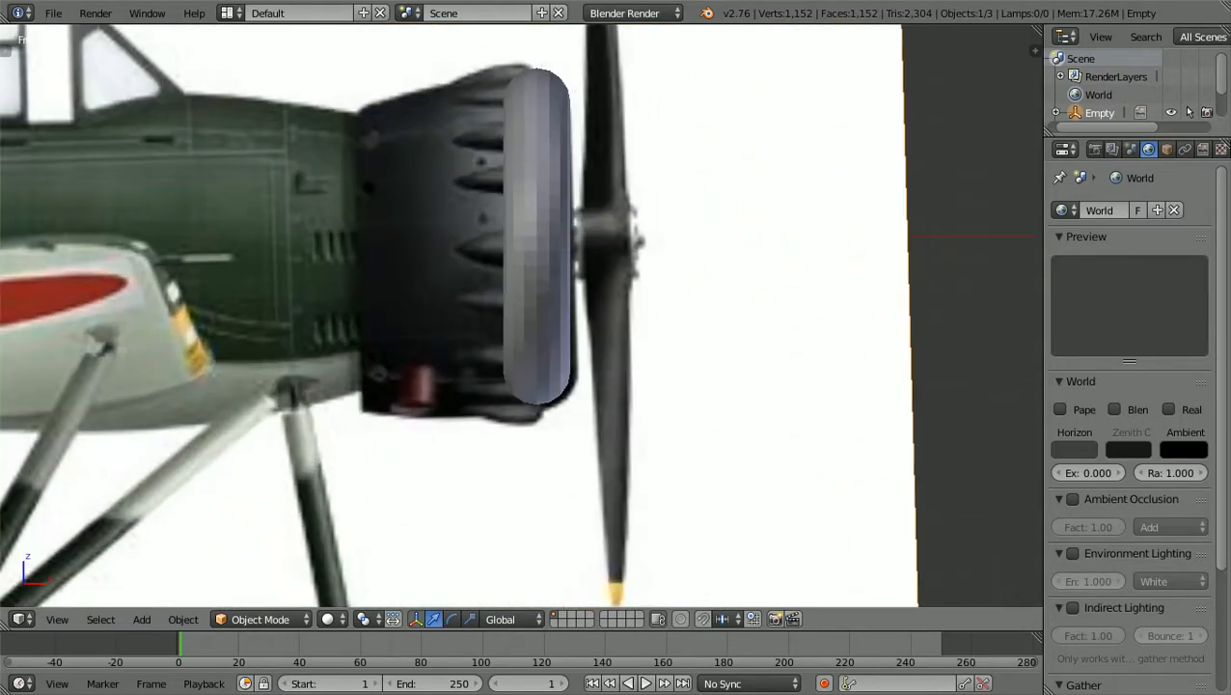
shift+scroll(521, 316, up, 4)
scroll(521, 315, down, 1)
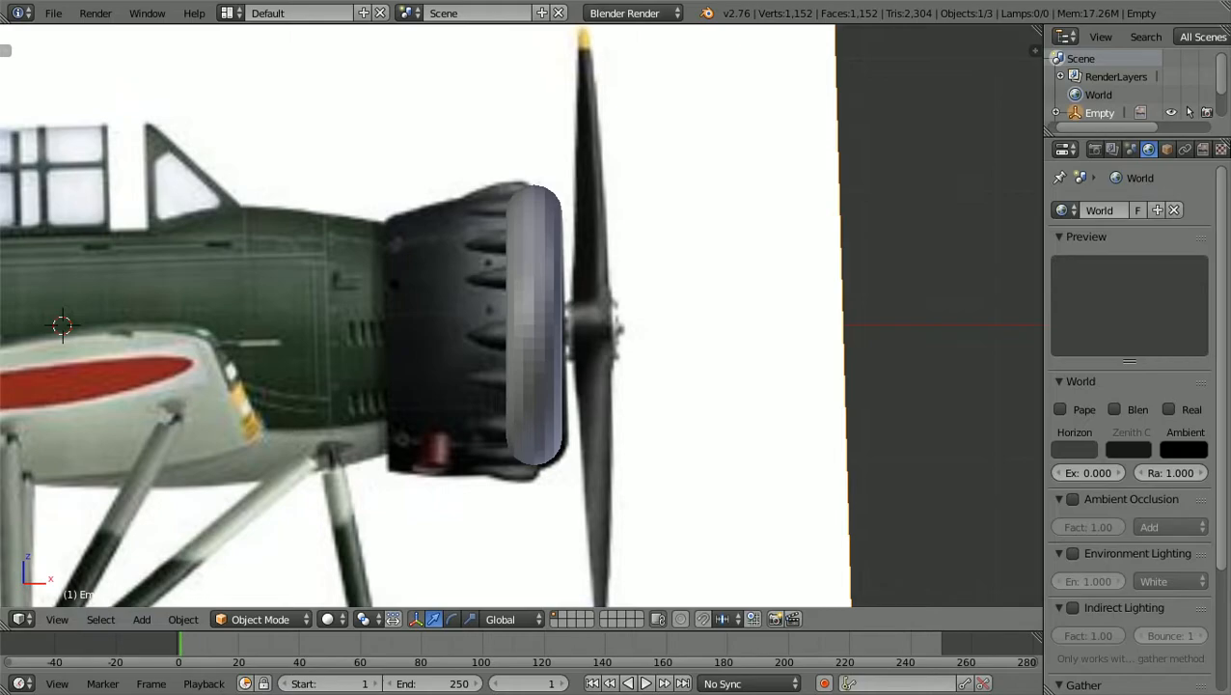
scroll(521, 316, down, 2)
key(r)
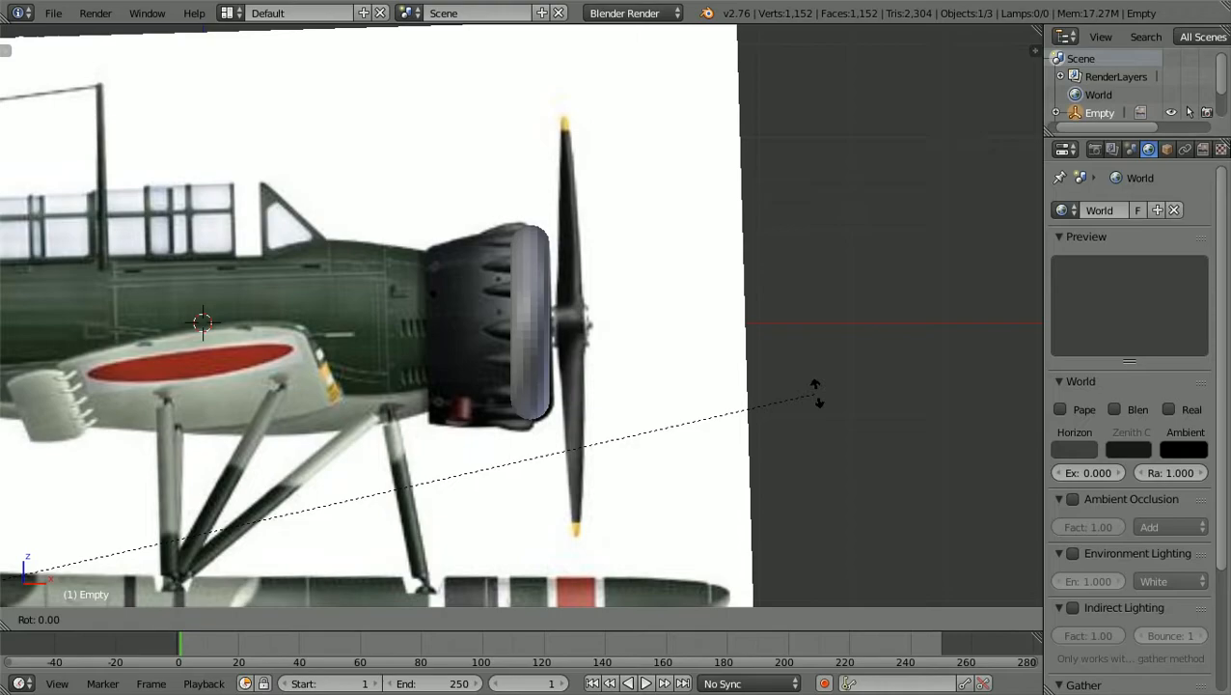
key(y)
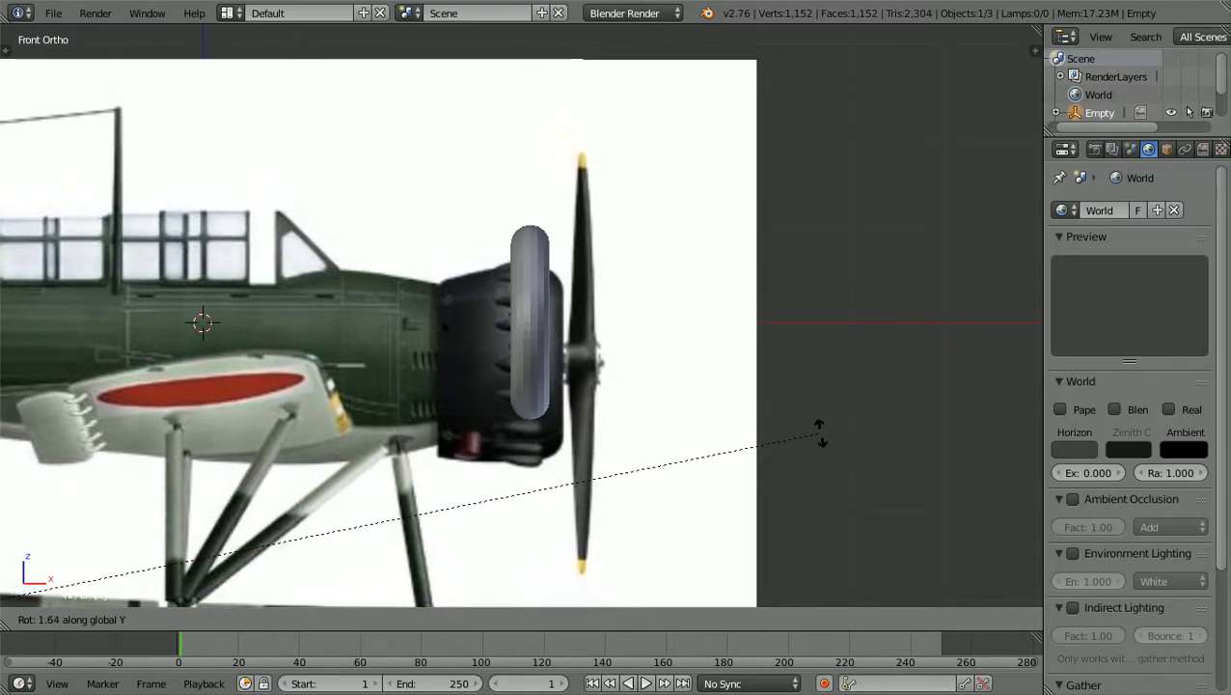
key(Escape)
Fine-tune the side-view reference image's rotation around the Y axis by a very small amount.
scroll(819, 432, down, 6)
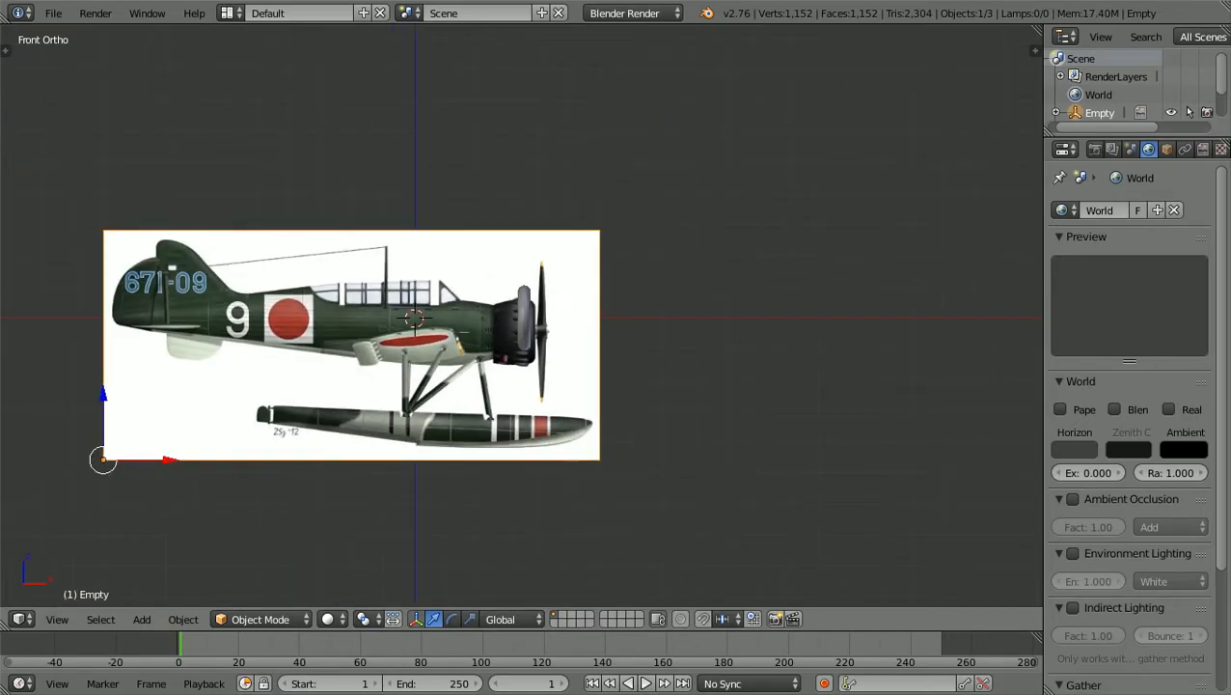
scroll(517, 315, up, 2)
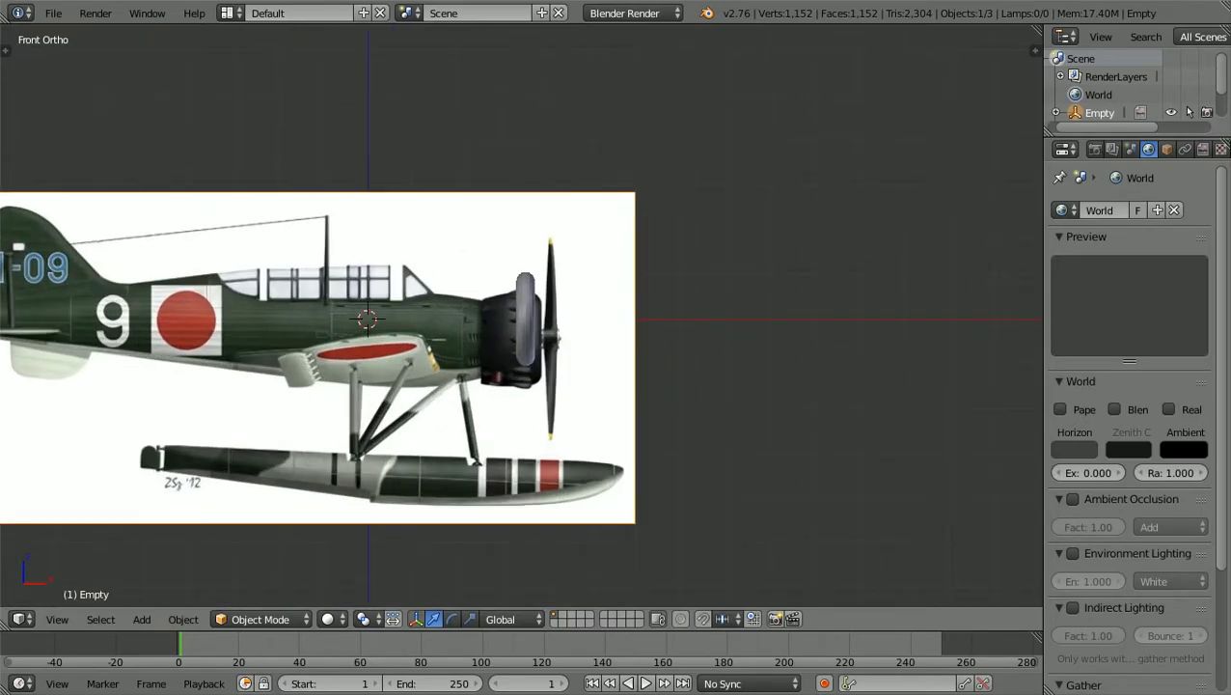
scroll(521, 319, down, 2)
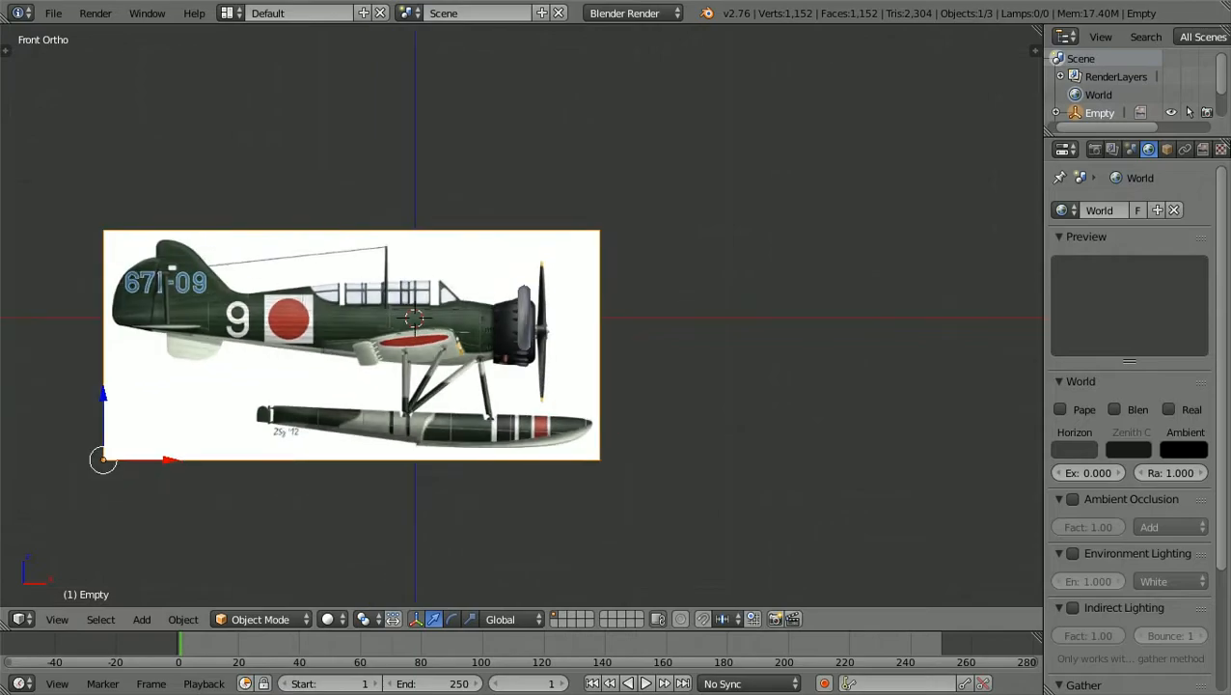
scroll(521, 319, up, 4)
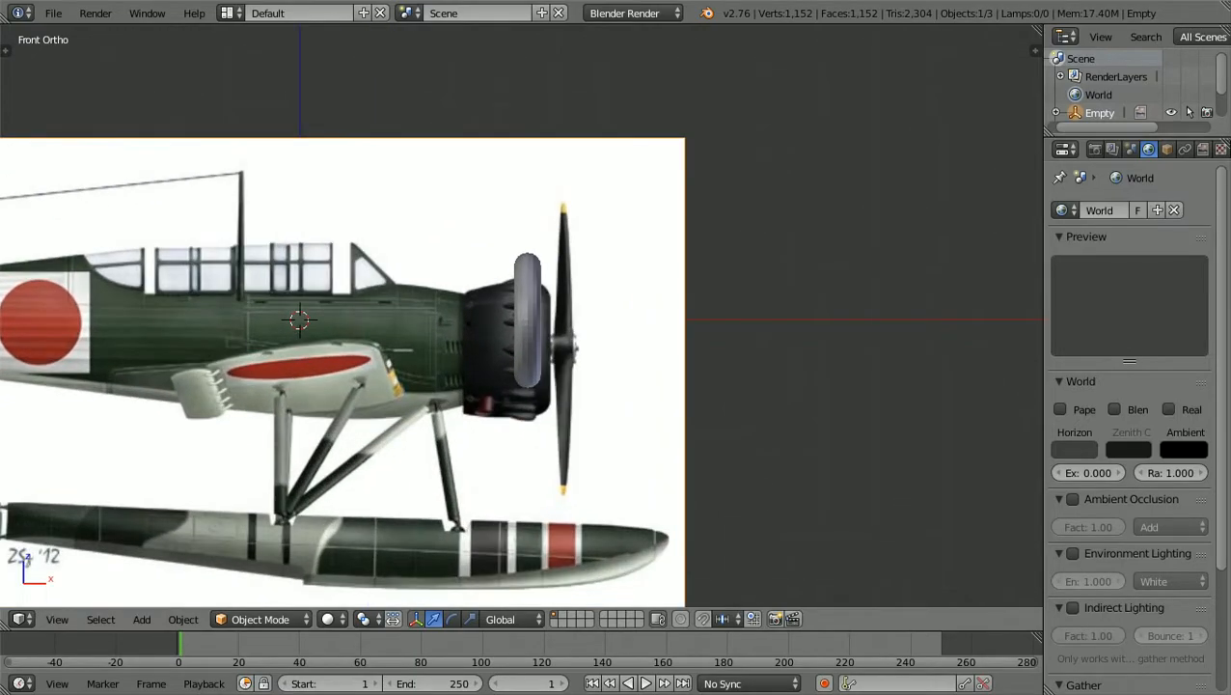
scroll(521, 321, up, 1)
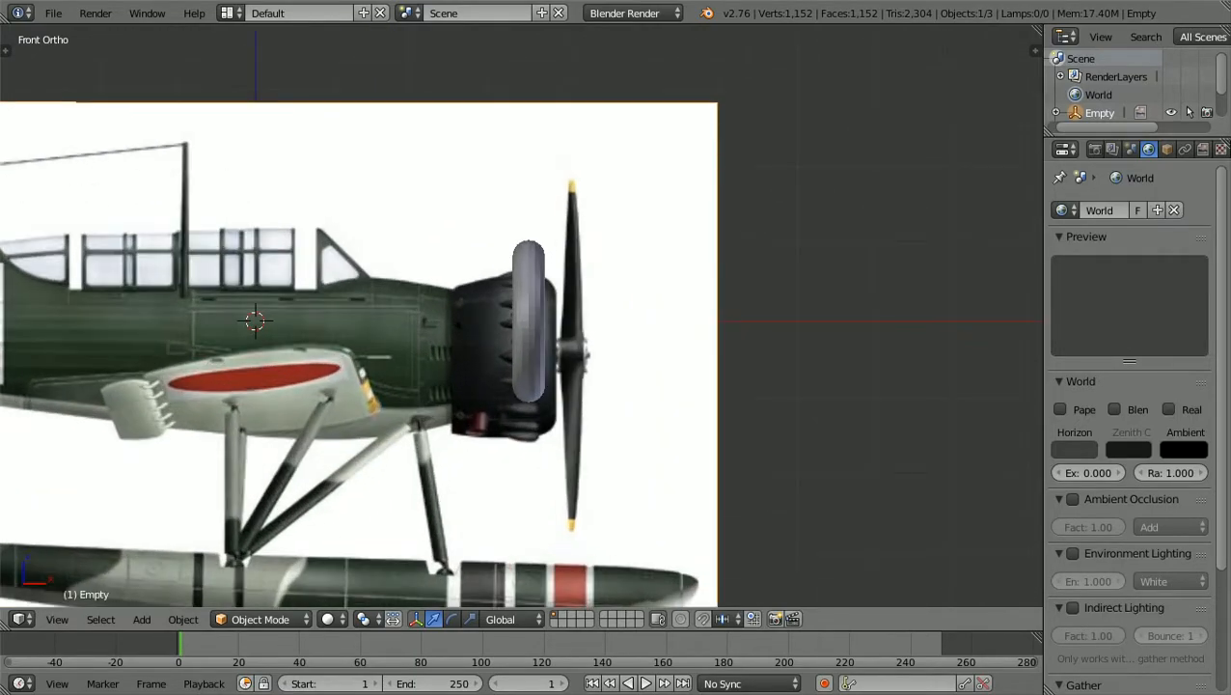
key(r)
key(y)
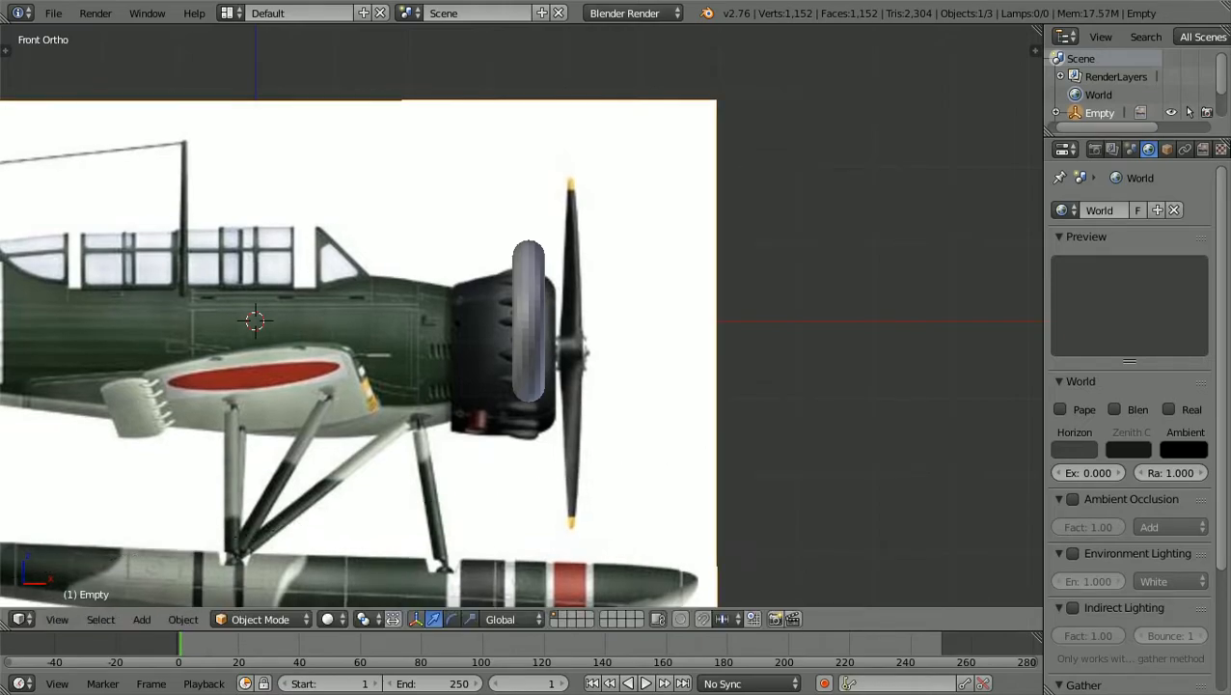
Move the side-view reference image up about 0.38 along the Z axis so the cowling lines up with the torus.
key(Escape)
scroll(819, 429, down, 5)
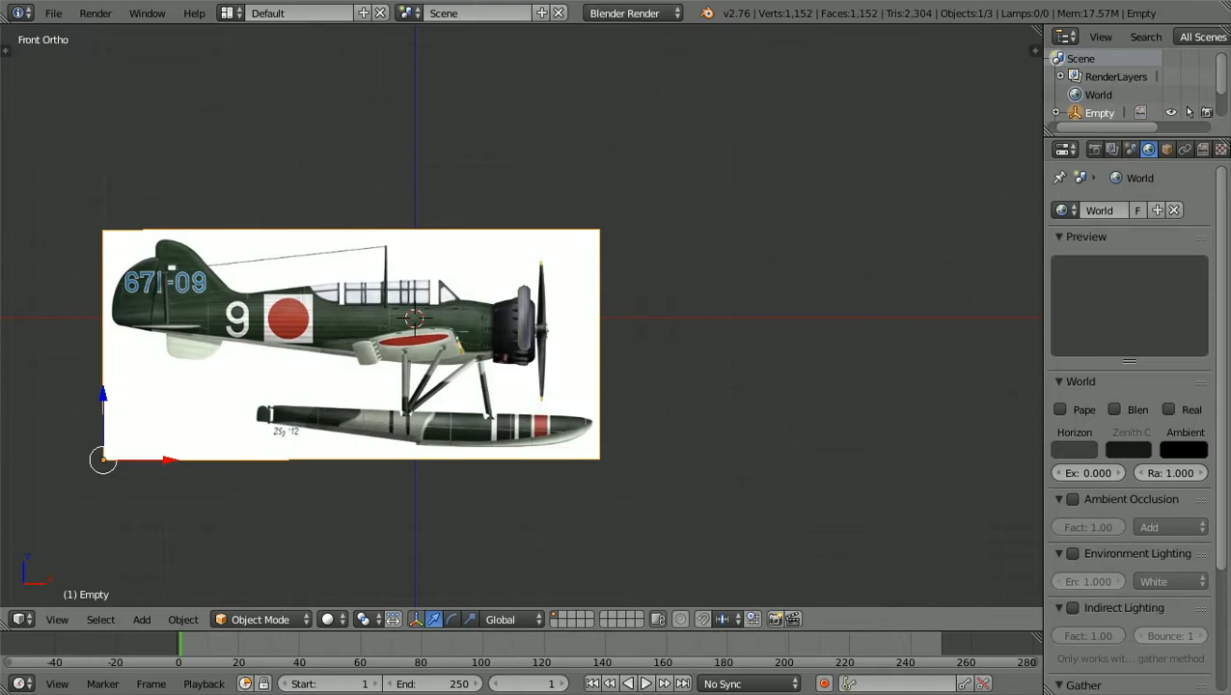
scroll(522, 323, up, 6)
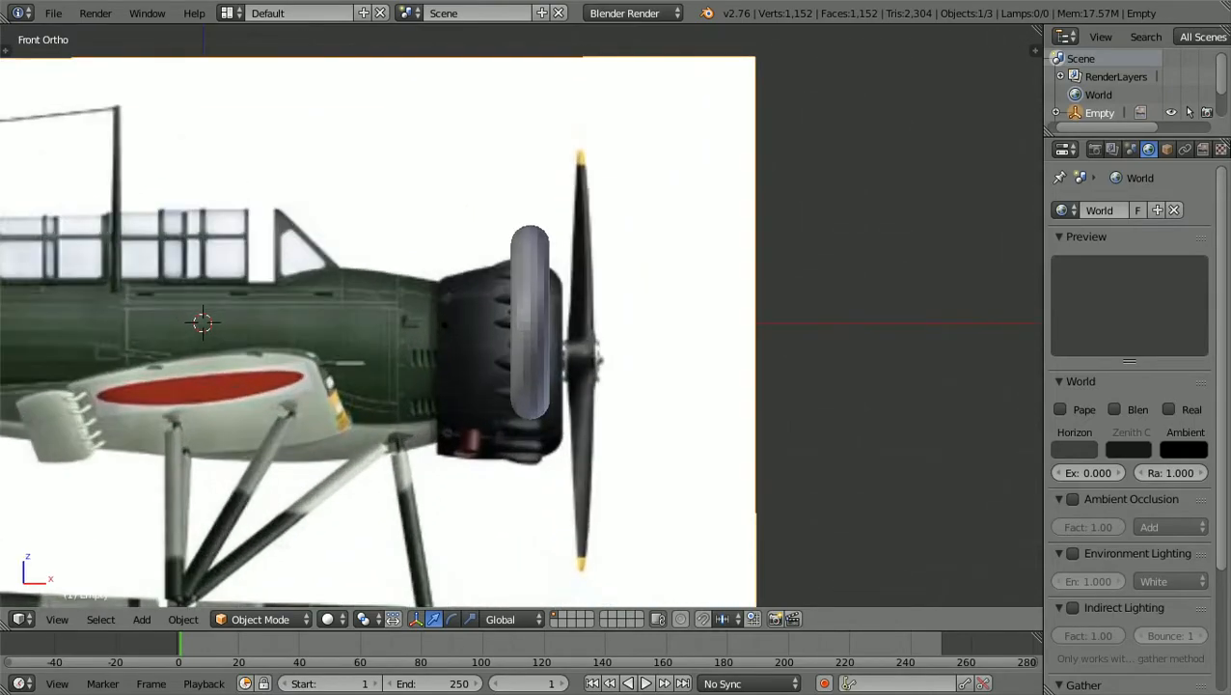
scroll(521, 323, up, 1)
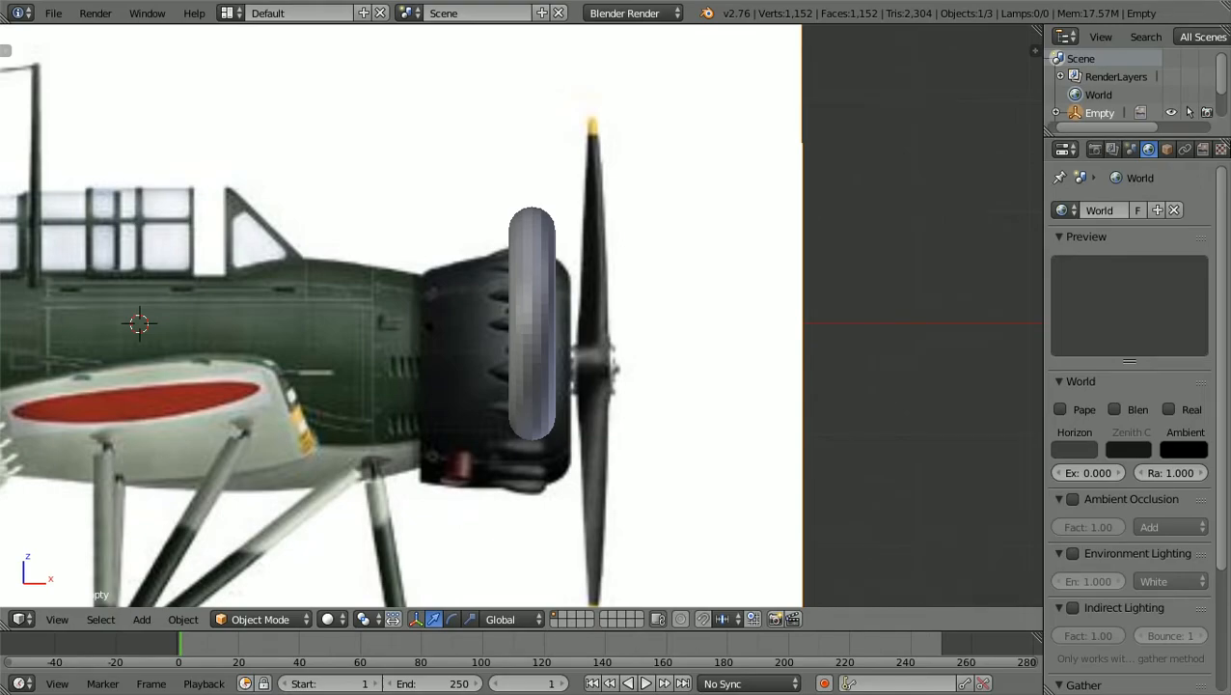
key(g)
key(z)
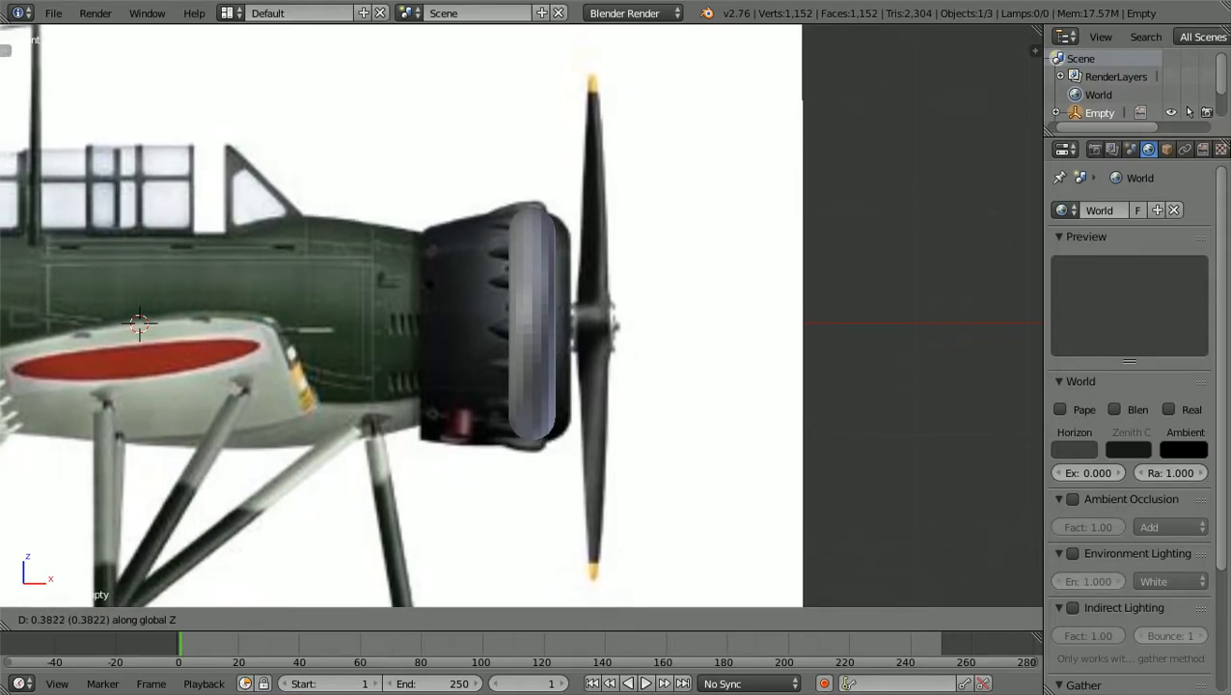
key(Return)
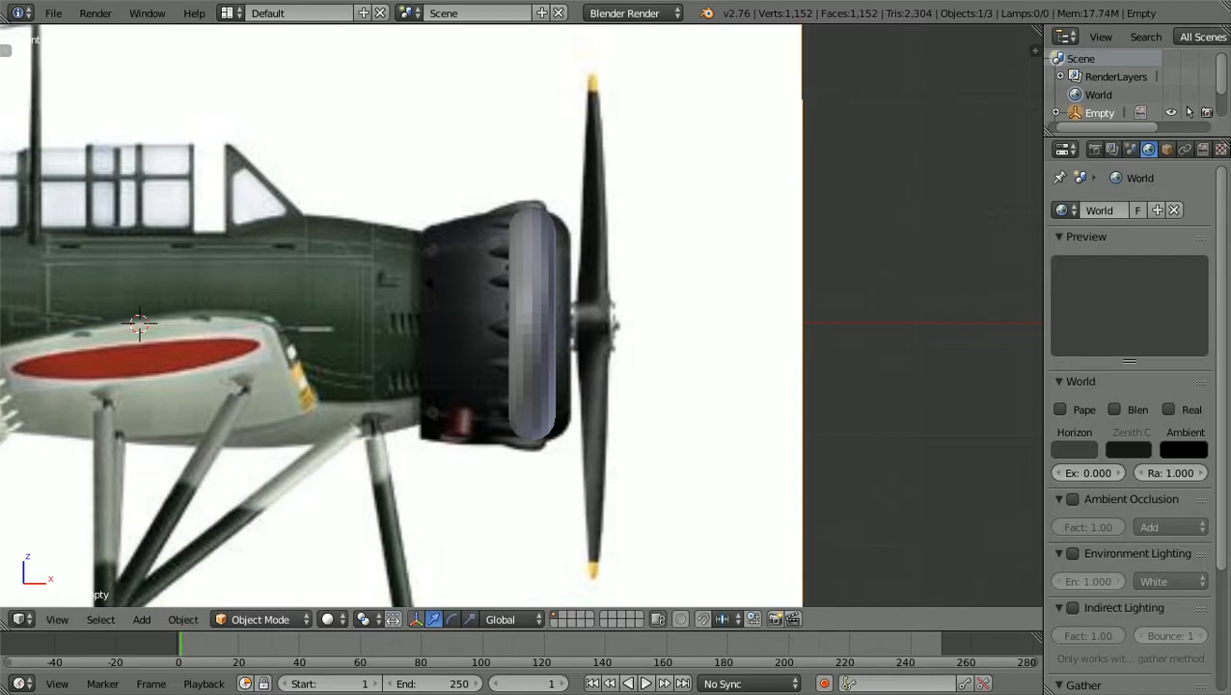
Move the side-view reference image about -0.14 along the X axis so the cowling's front edge meets the torus.
key(g)
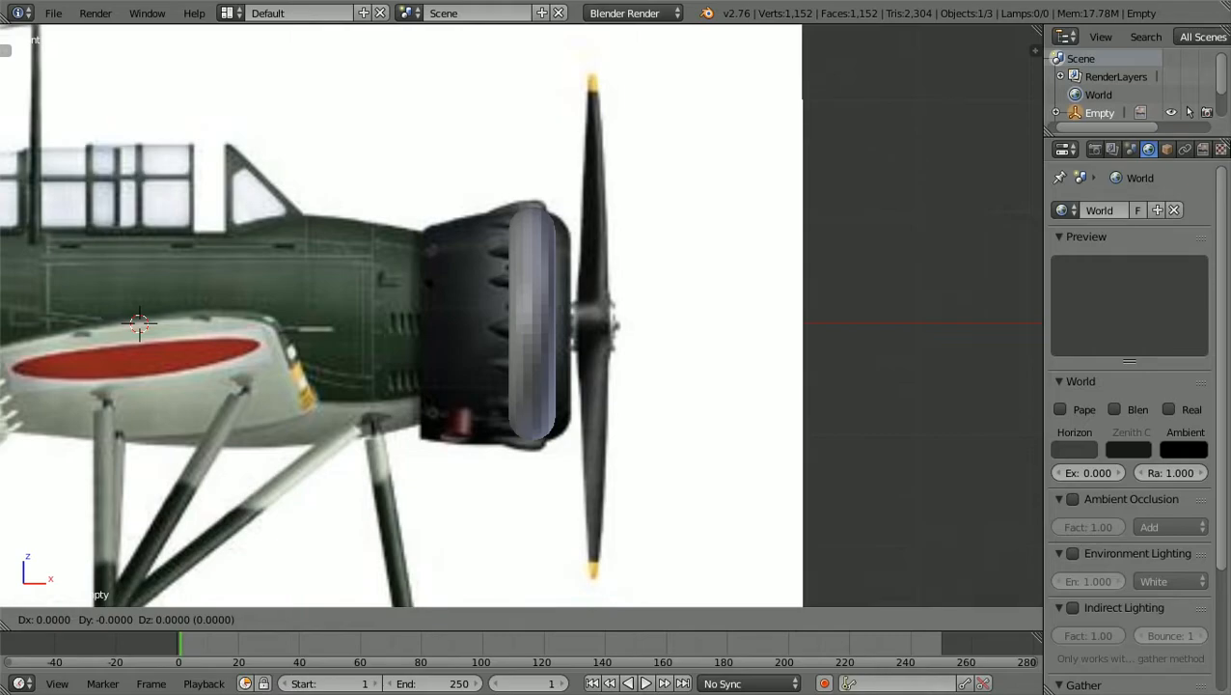
key(x)
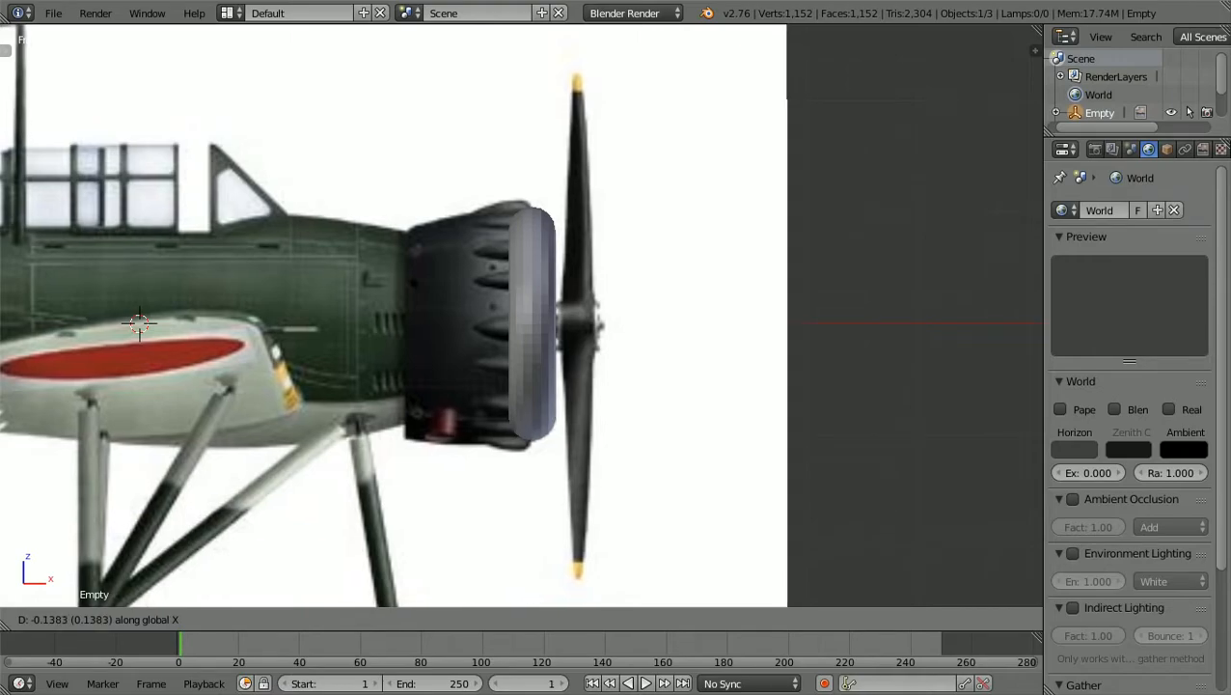
click(140, 323)
scroll(203, 323, down, 1)
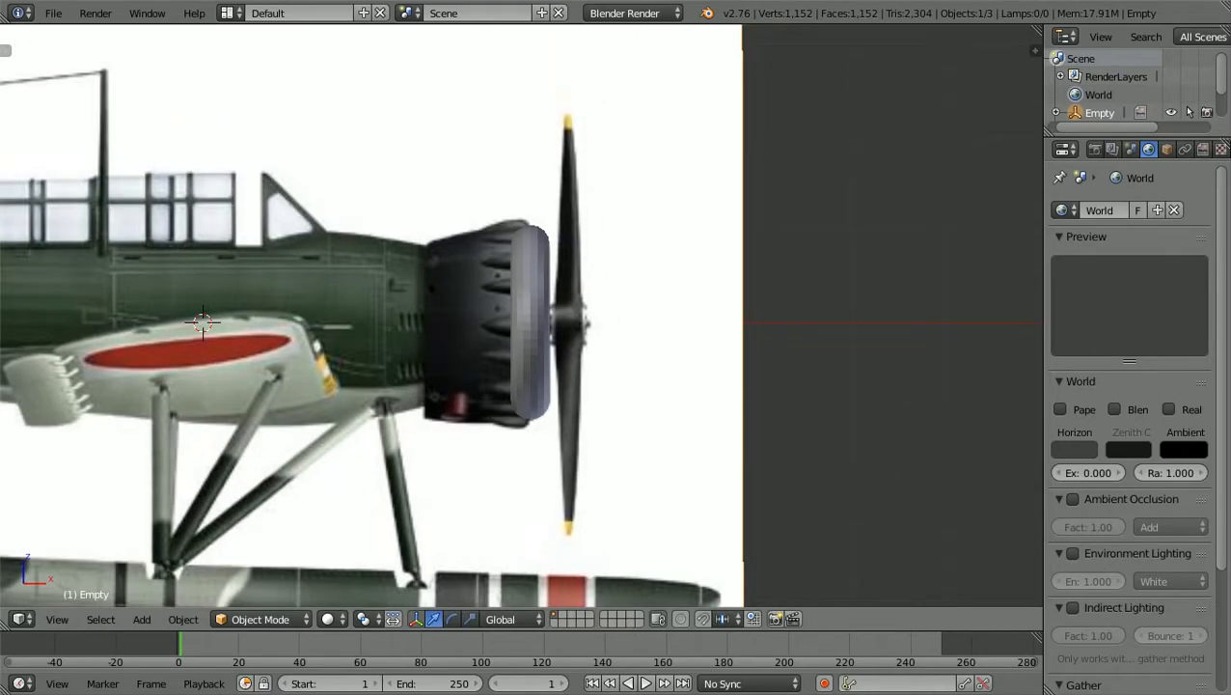
scroll(521, 315, down, 3)
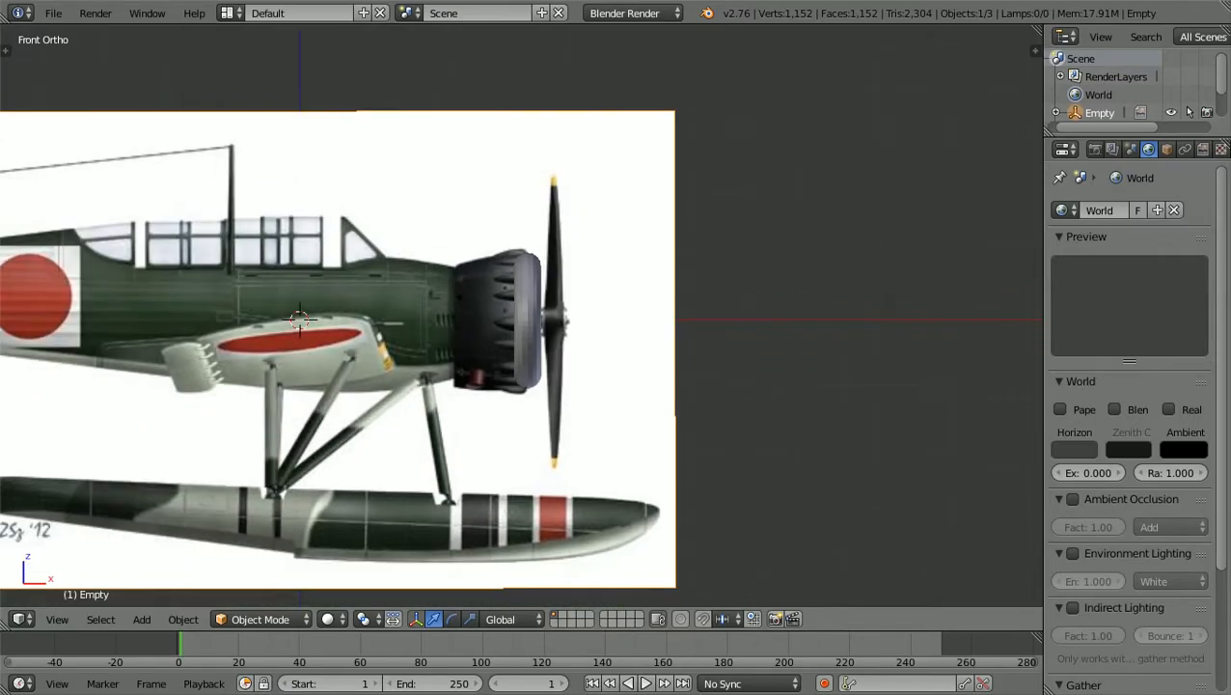
Deselect the side-view reference image and select the torus.
key(a)
scroll(521, 316, up, 7)
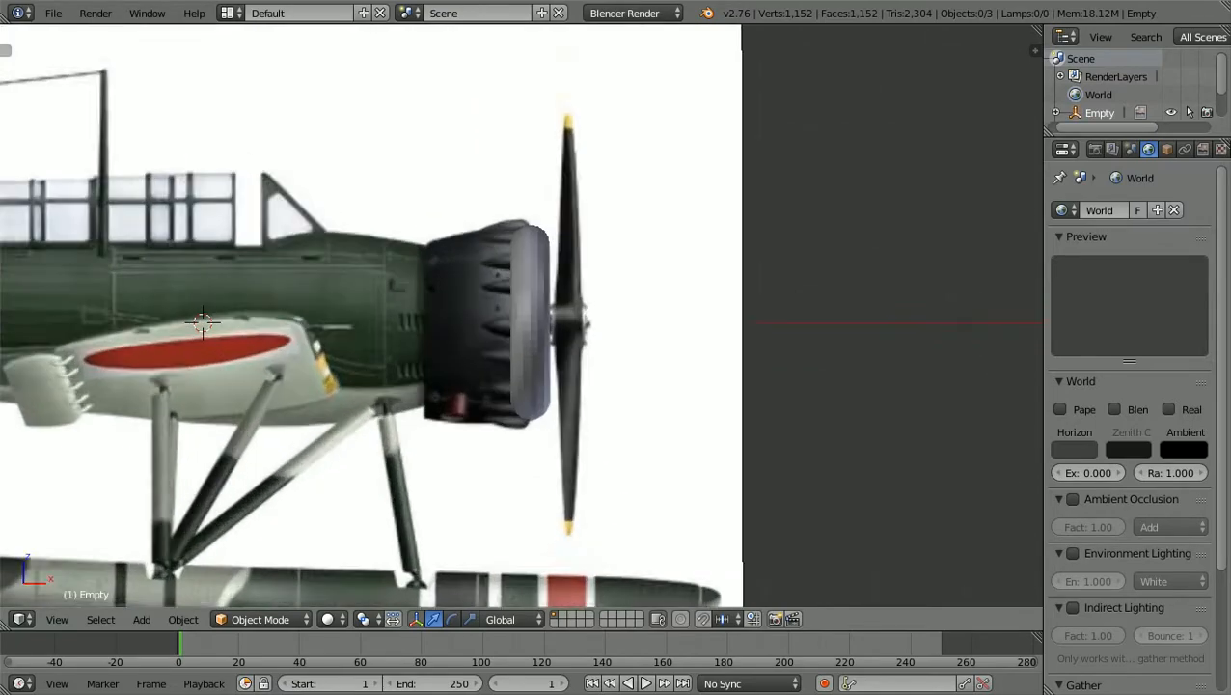
right_click(539, 329)
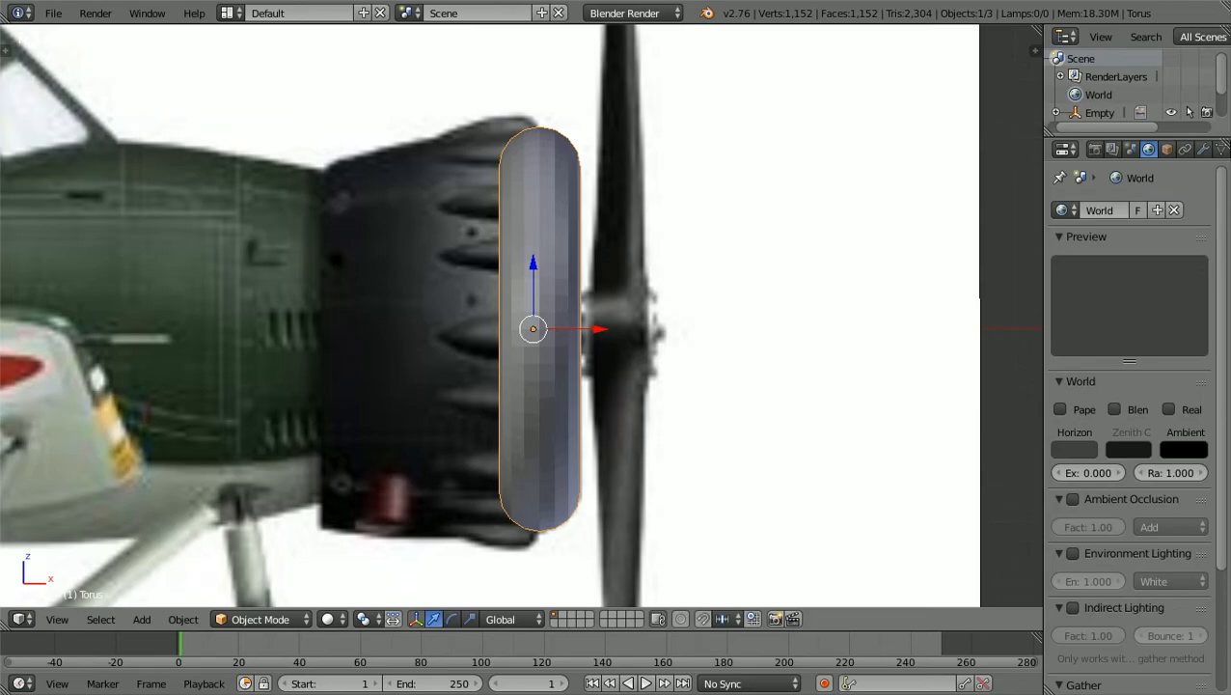
scroll(521, 316, down, 5)
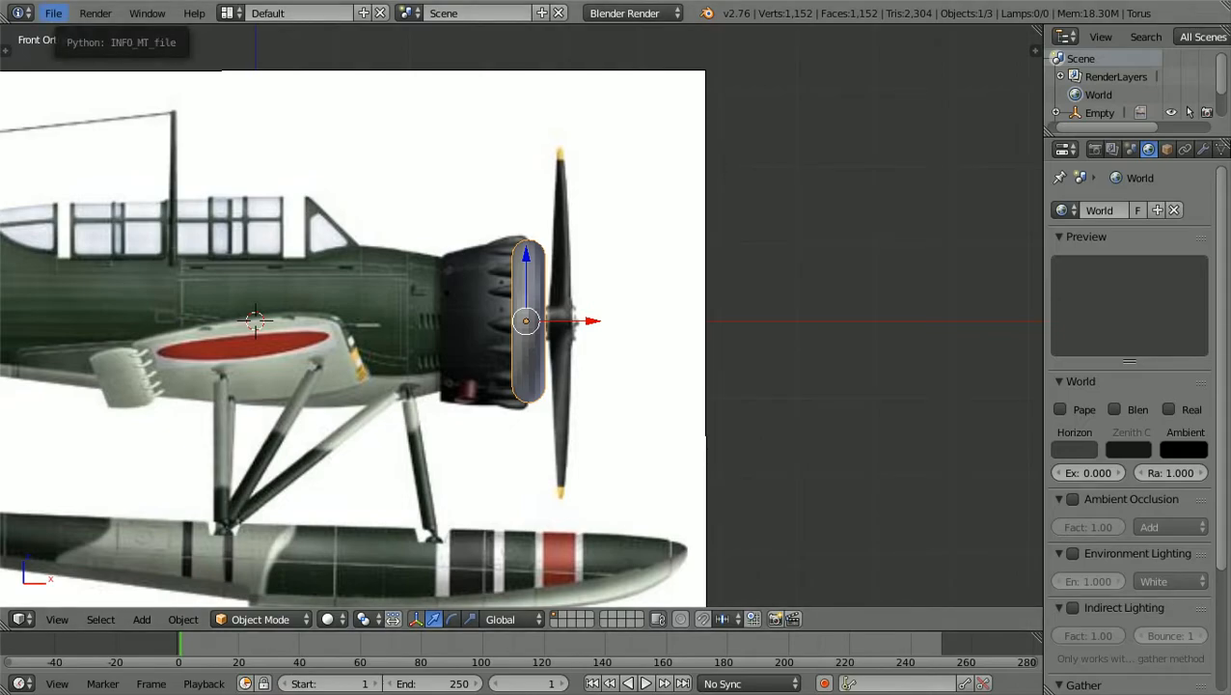
In the user preferences' input settings, set the mouse button used for selection to Left and close the preferences.
click(53, 13)
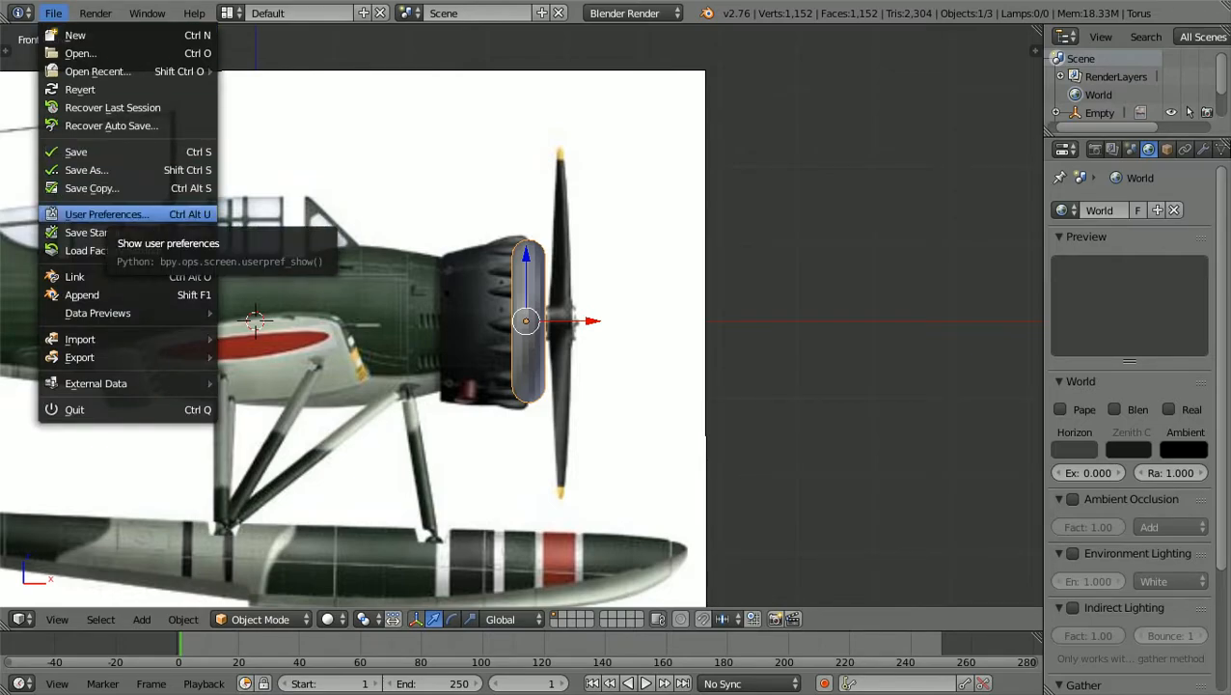
click(106, 214)
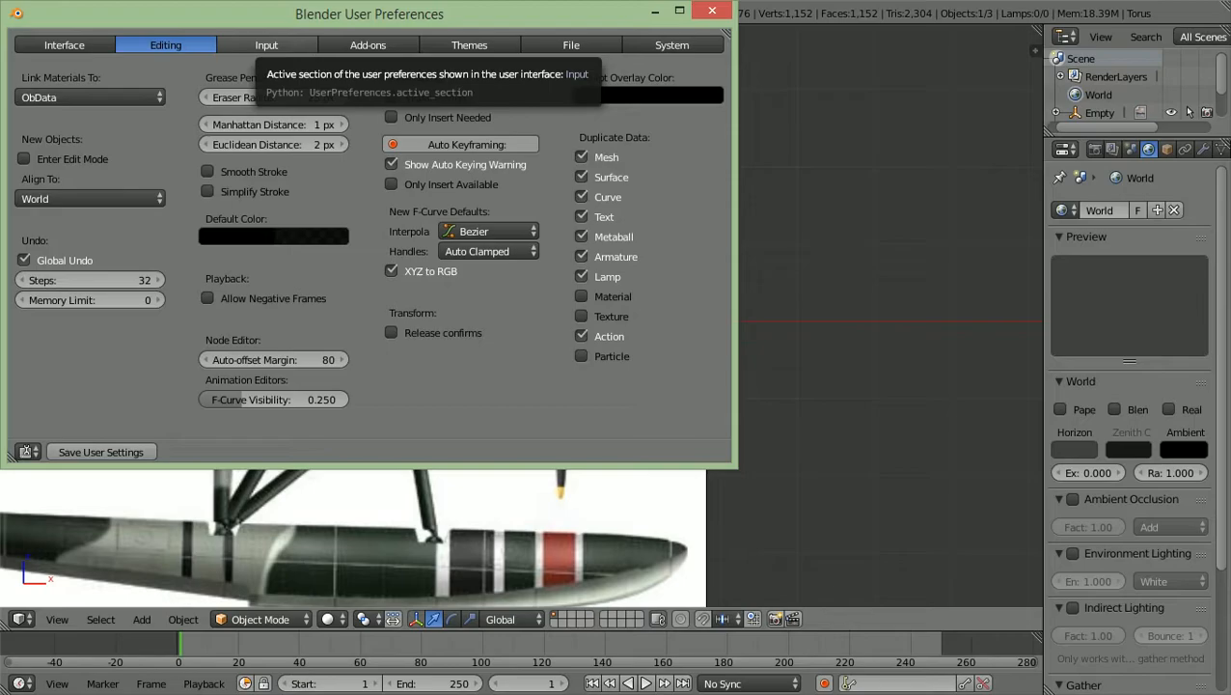
click(266, 45)
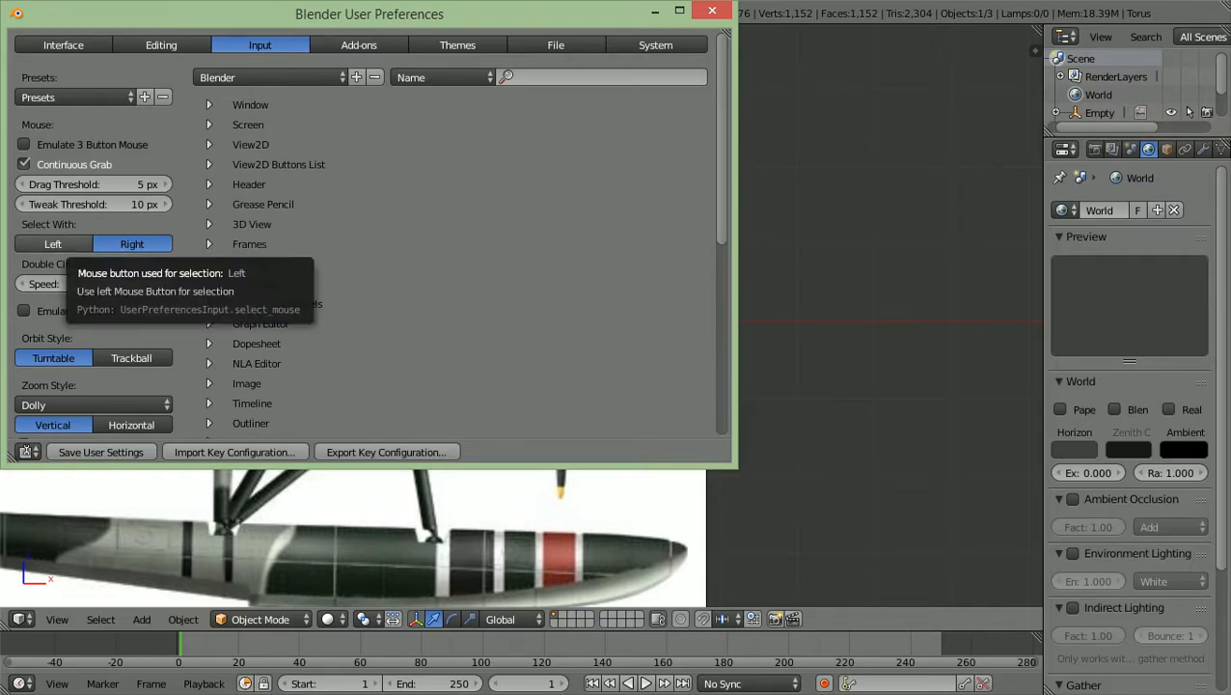
click(53, 243)
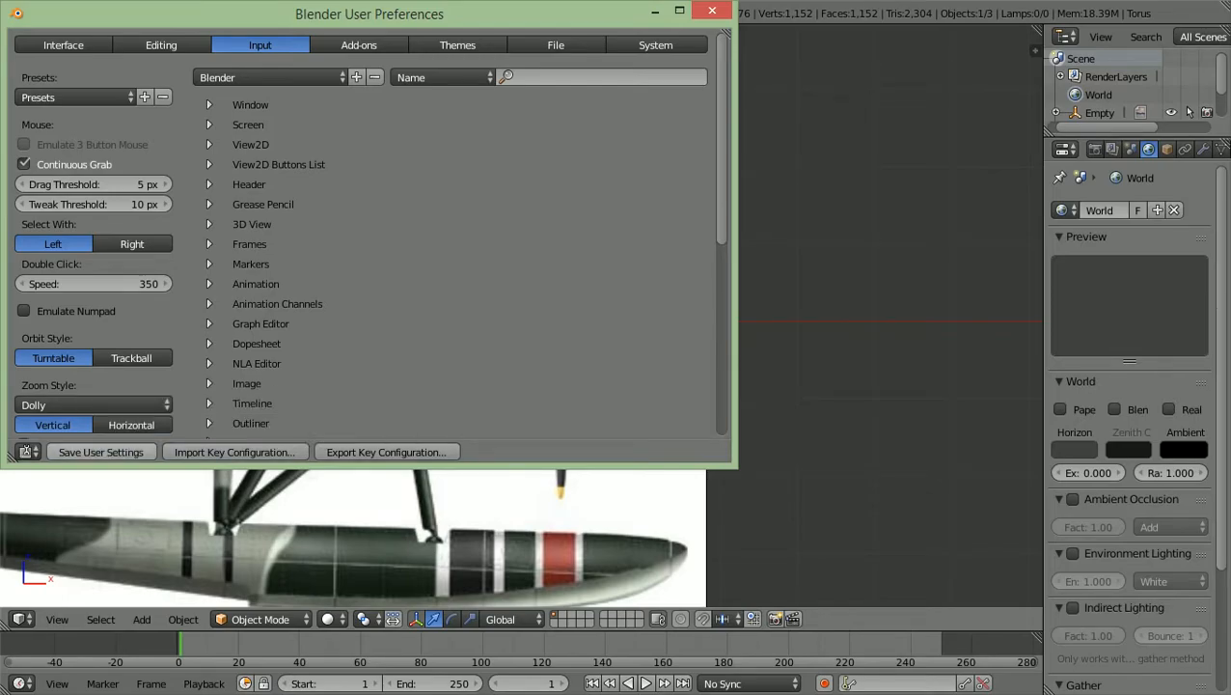
click(712, 10)
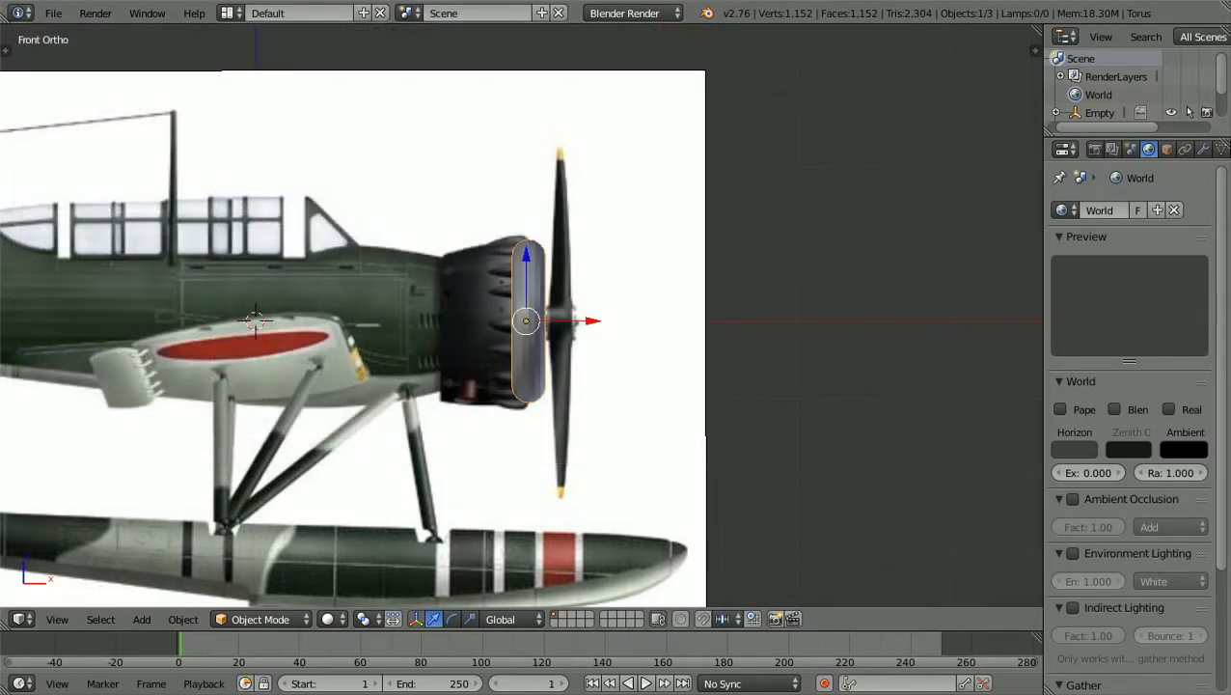
Clear the selection and reselect the torus on the cowling in the front view.
scroll(521, 319, up, 2)
scroll(521, 318, up, 1)
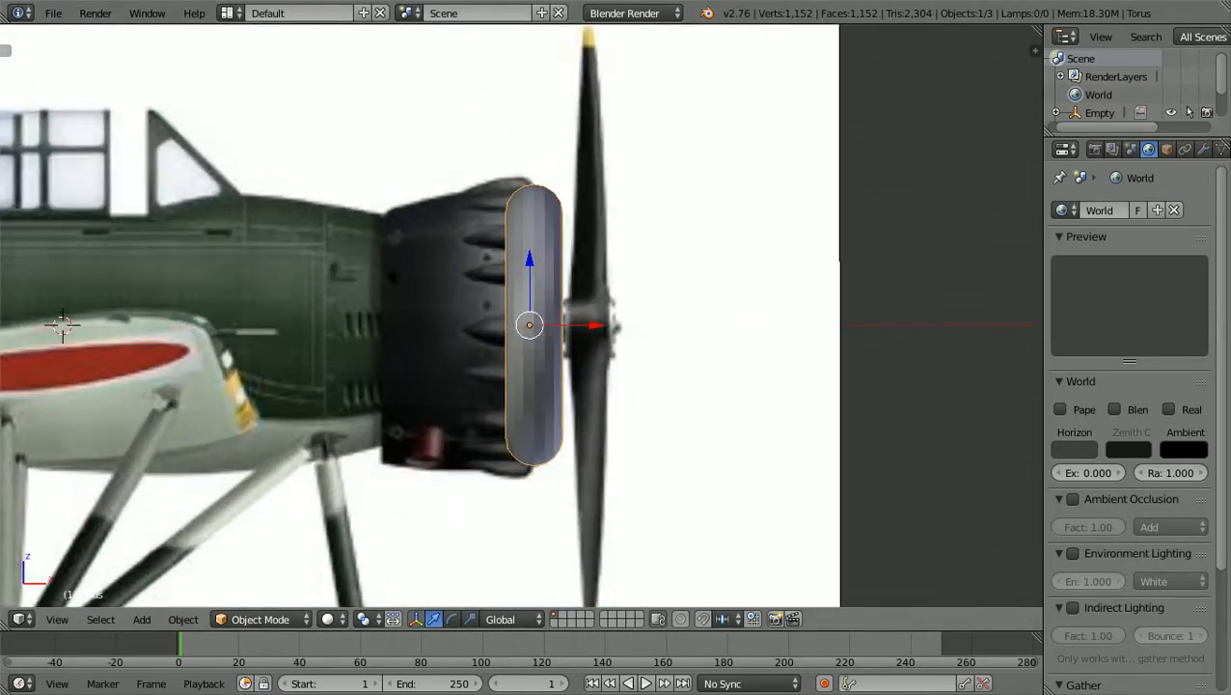
key(a)
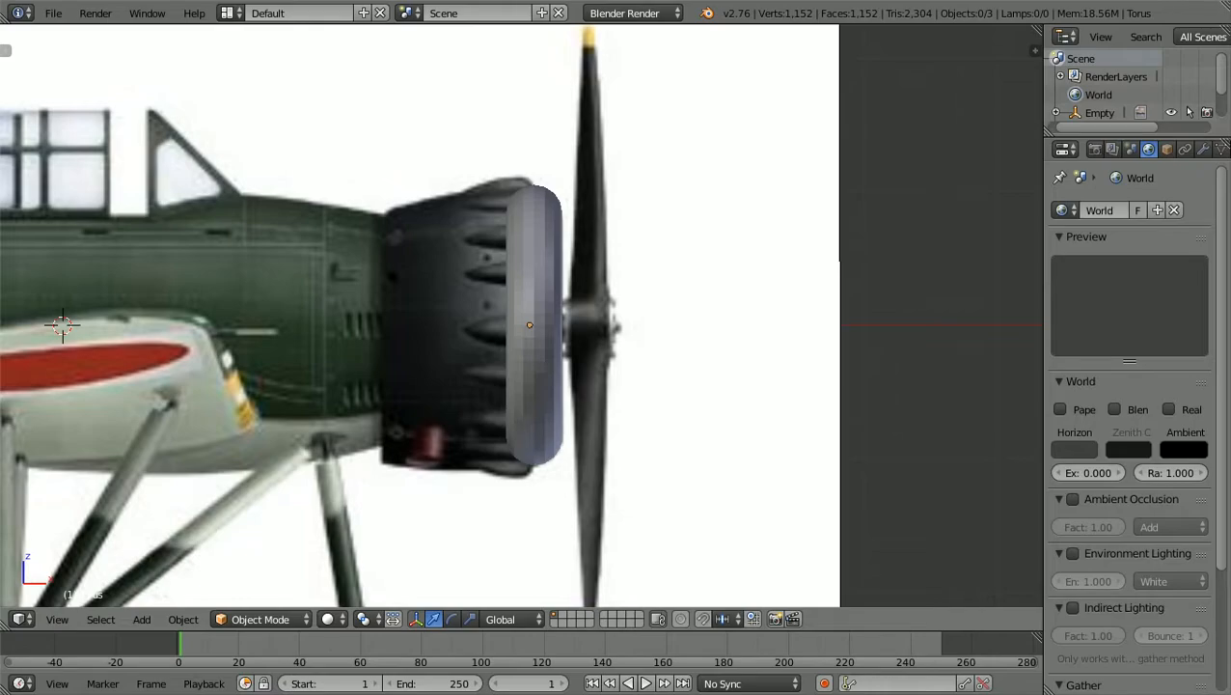
right_click(529, 325)
scroll(529, 326, down, 10)
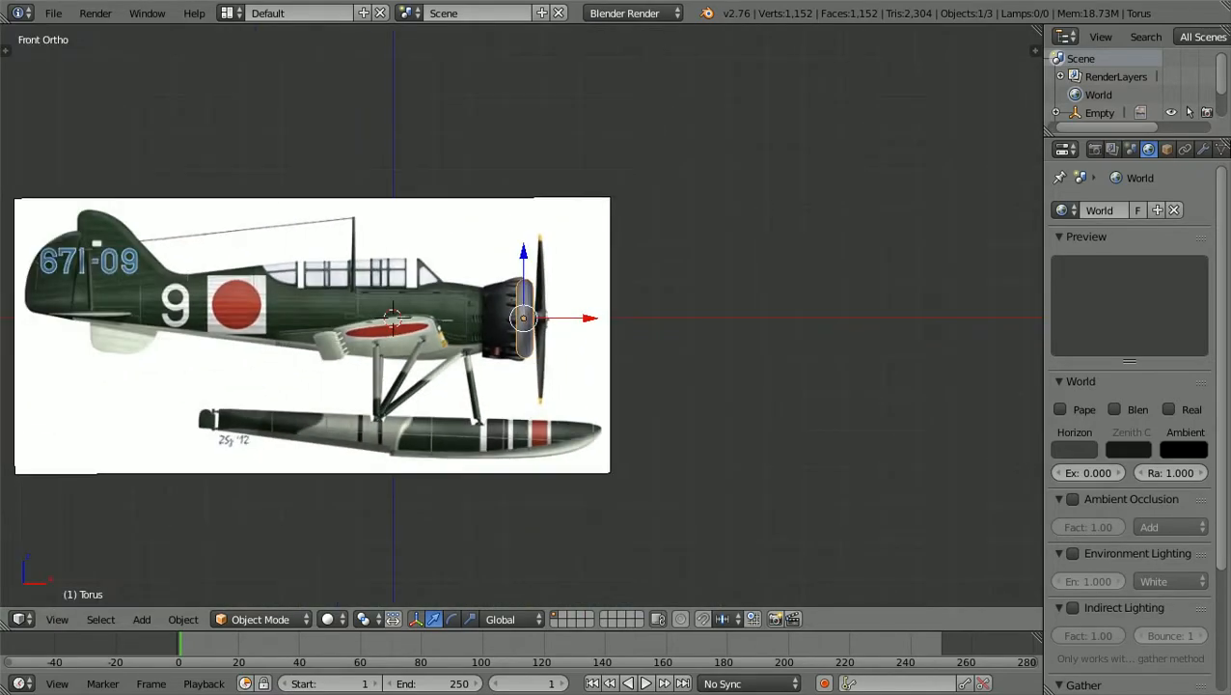
Examine the torus's alignment with the cowling and the whole aircraft in the side-view reference at several magnifications.
scroll(521, 317, down, 1)
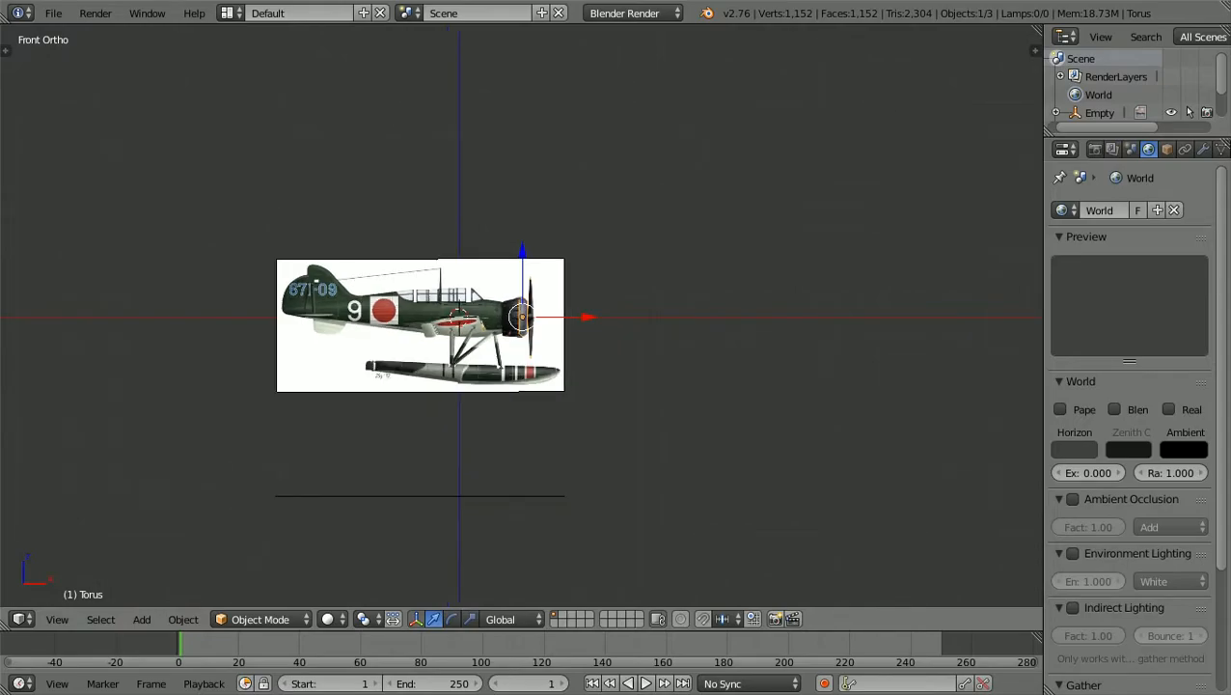
scroll(521, 318, up, 2)
scroll(521, 318, up, 3)
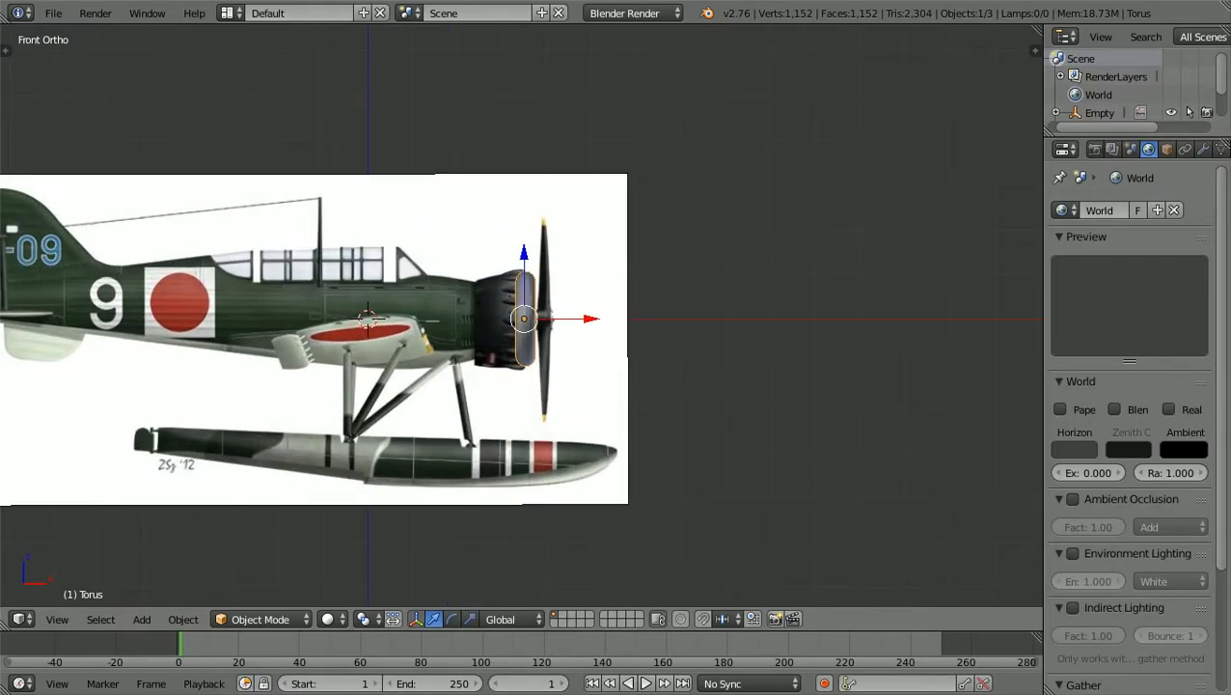
scroll(521, 317, up, 2)
scroll(522, 318, up, 1)
scroll(521, 318, down, 2)
scroll(524, 319, up, 3)
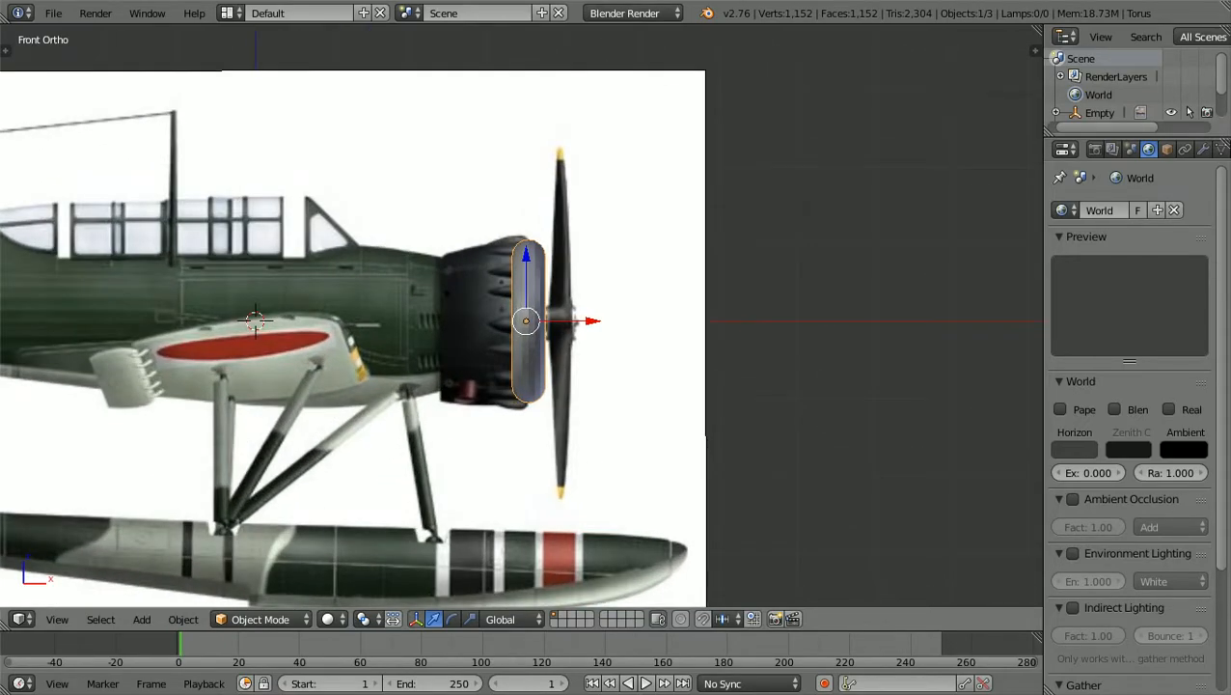
scroll(525, 319, down, 2)
scroll(524, 318, down, 1)
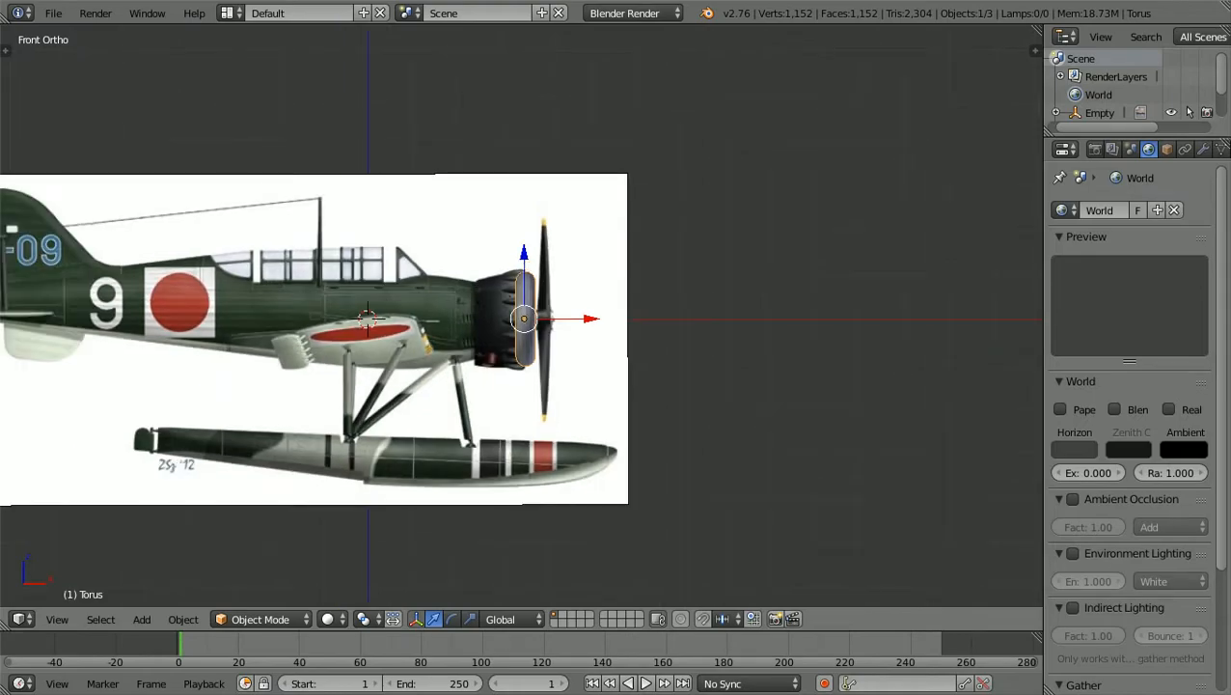
scroll(524, 319, up, 2)
scroll(524, 319, down, 3)
scroll(524, 318, up, 3)
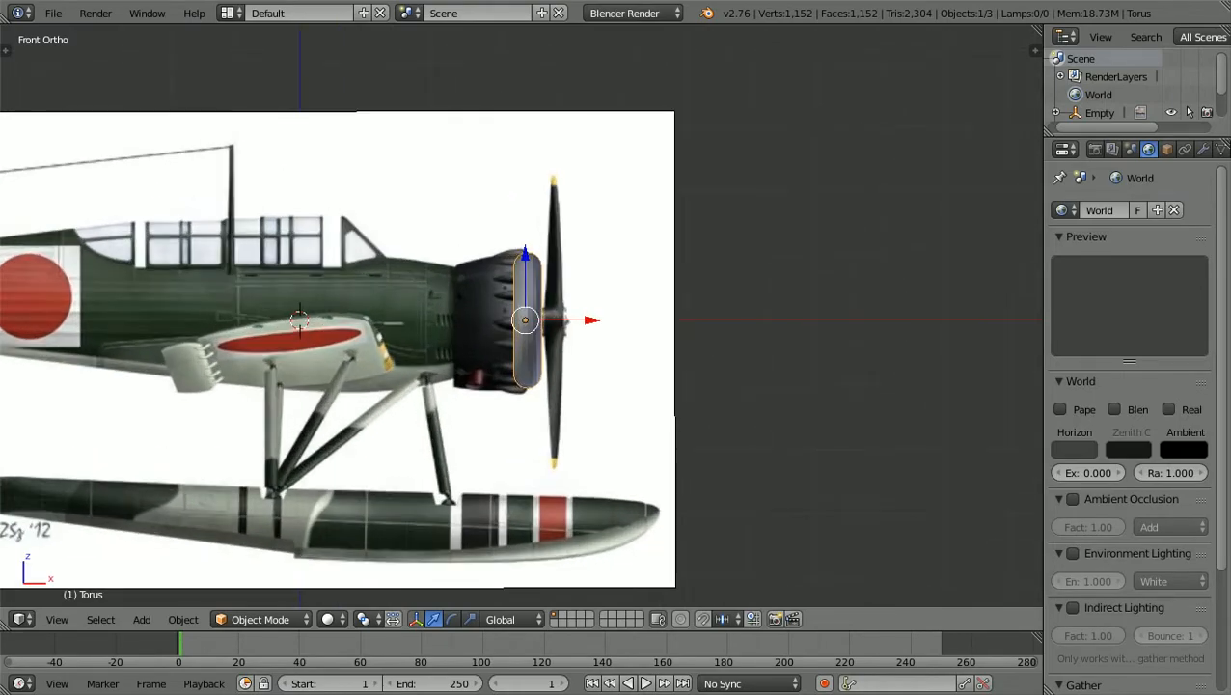
scroll(525, 319, down, 5)
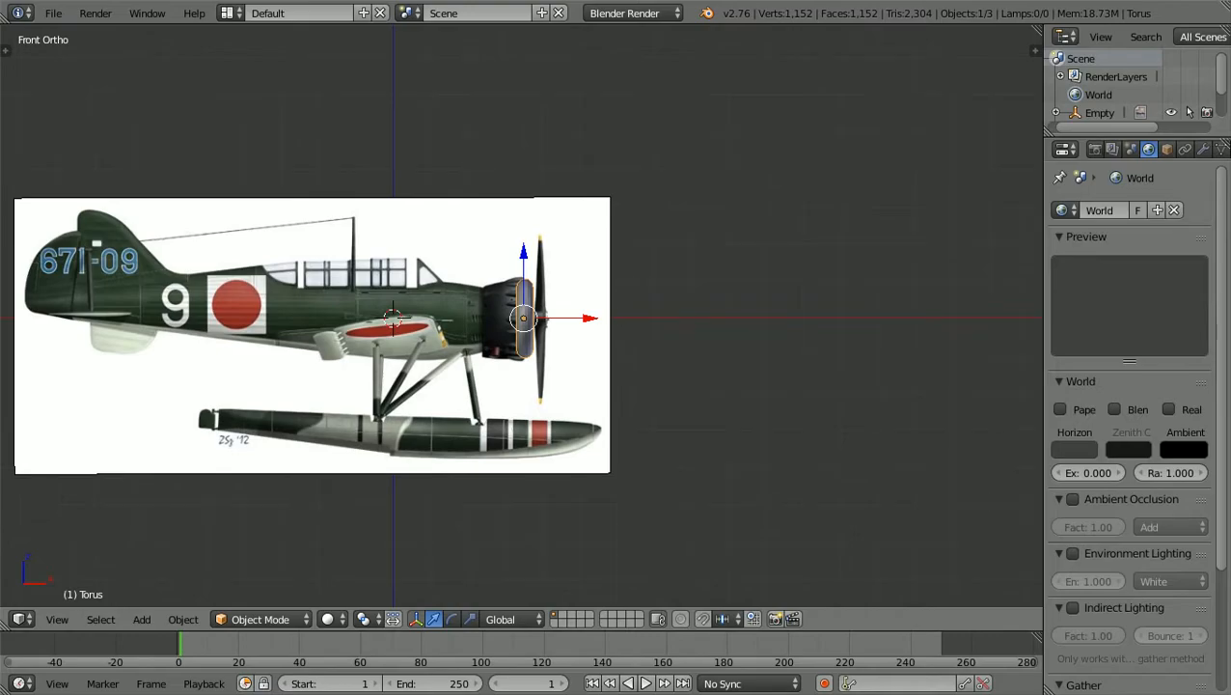
scroll(522, 318, up, 3)
scroll(522, 318, down, 2)
scroll(522, 318, up, 1)
scroll(522, 318, down, 2)
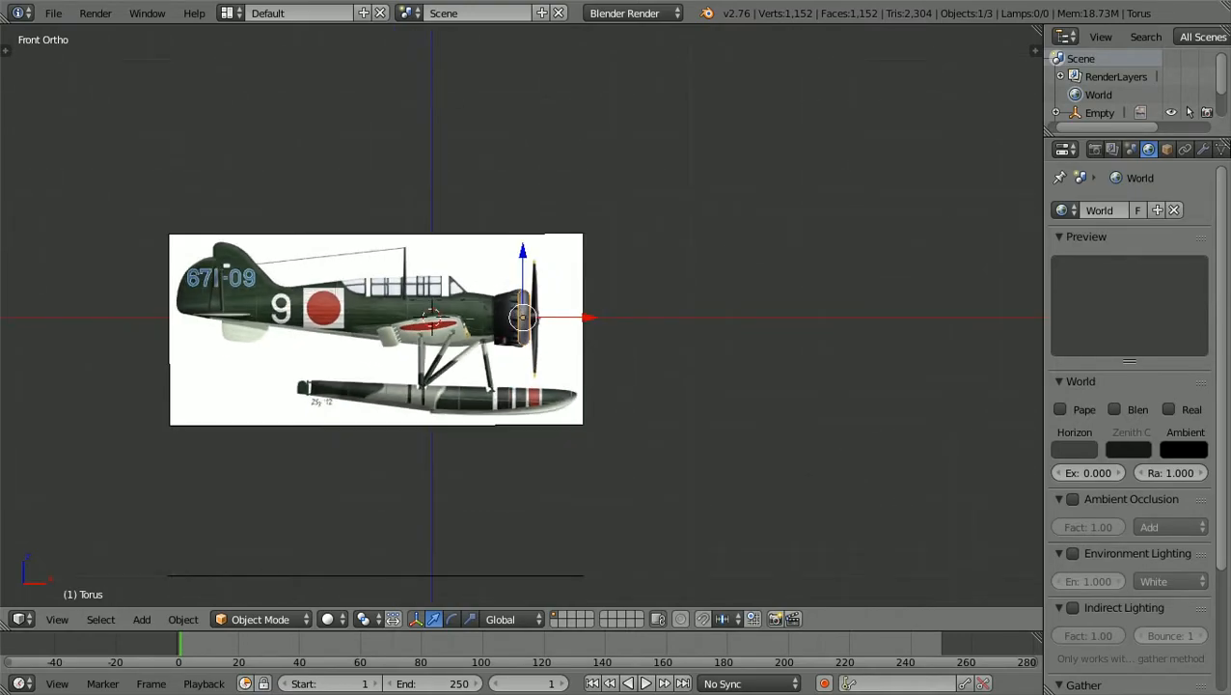
Check the torus's fit against the cowling in the top view and return to a close front view of it.
key(KP_7)
scroll(522, 311, up, 2)
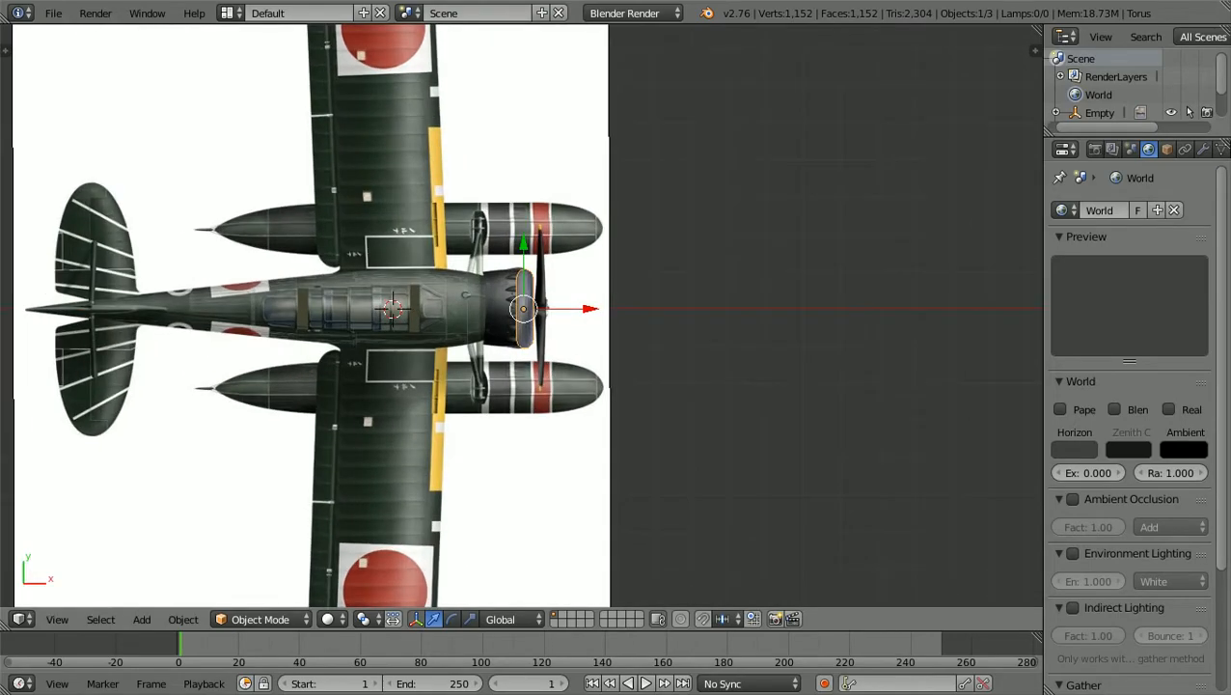
scroll(522, 309, down, 1)
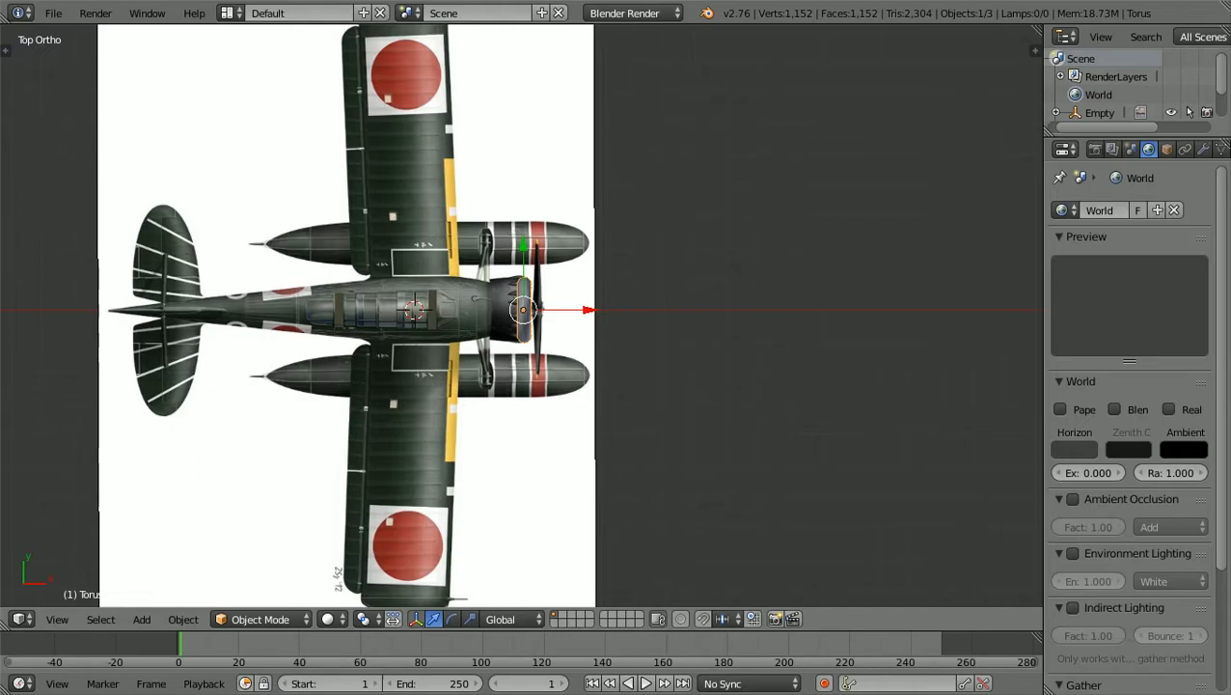
scroll(522, 309, down, 1)
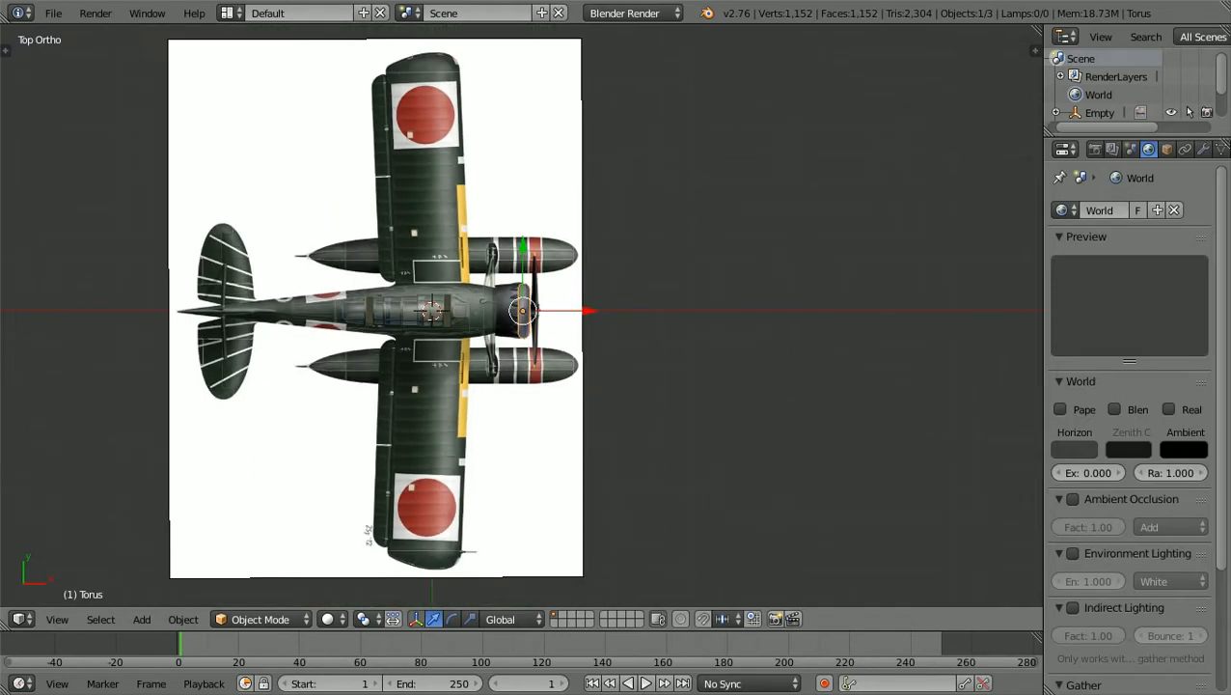
scroll(522, 309, down, 1)
scroll(522, 309, up, 2)
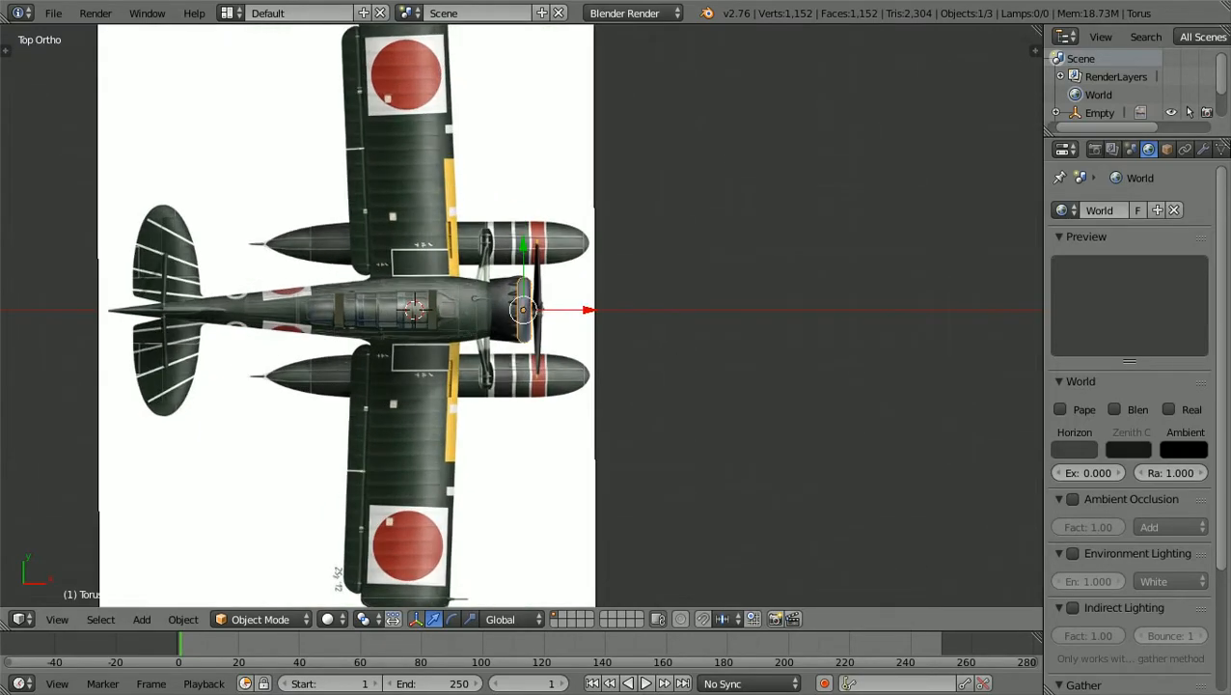
scroll(522, 309, up, 4)
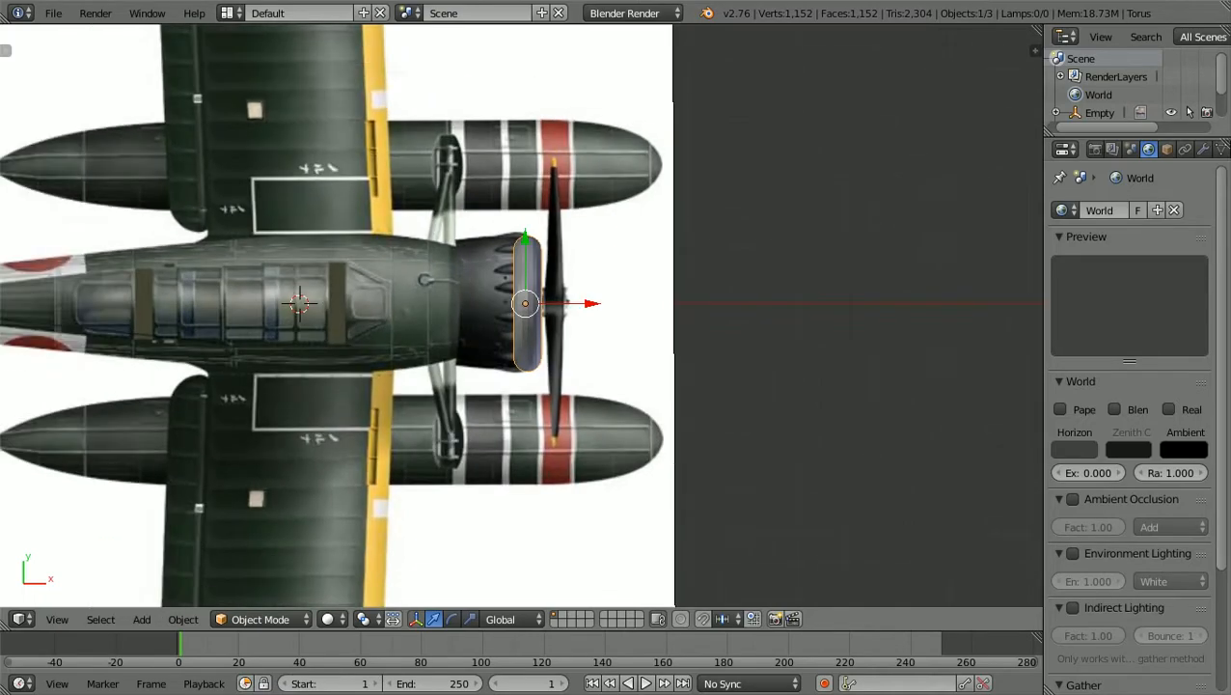
scroll(522, 309, down, 1)
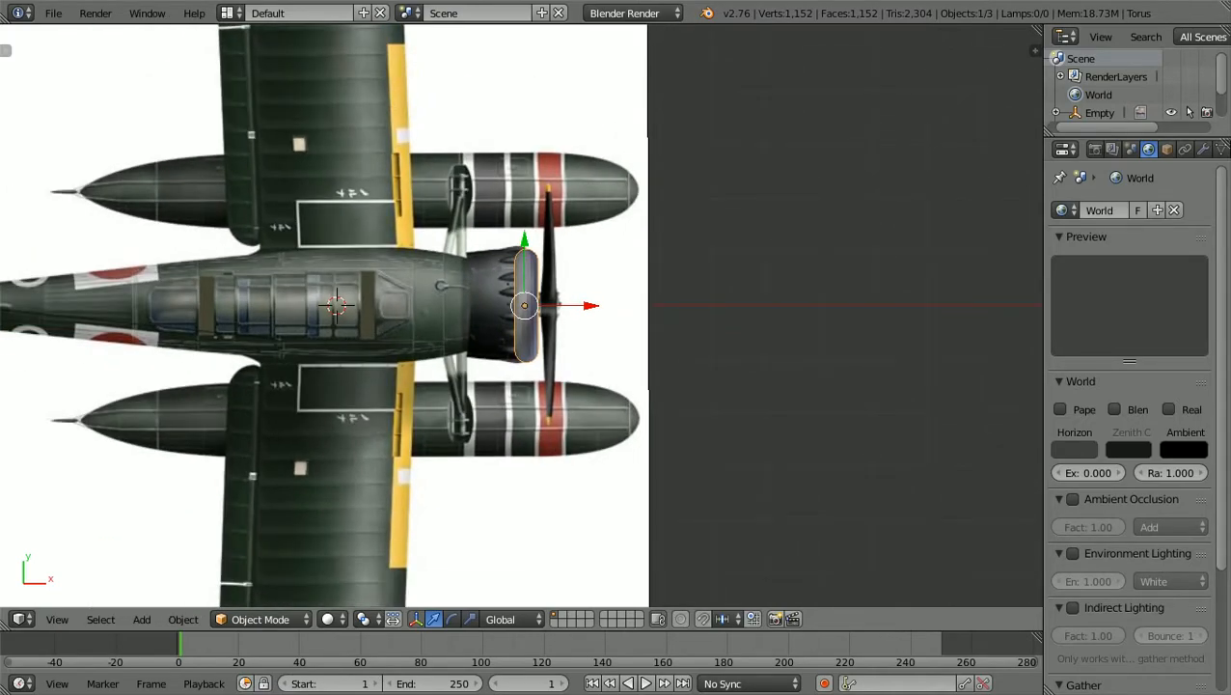
scroll(522, 309, down, 3)
scroll(522, 309, up, 3)
scroll(522, 309, up, 4)
scroll(523, 309, down, 2)
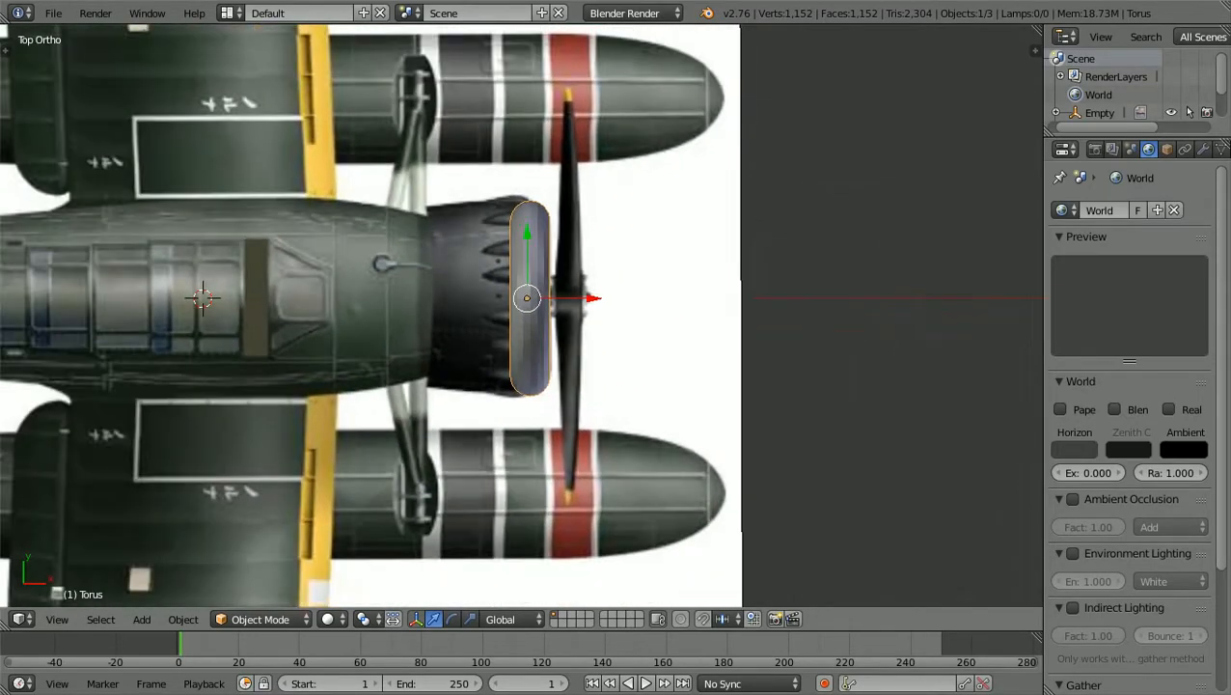
key(KP_1)
scroll(526, 321, up, 3)
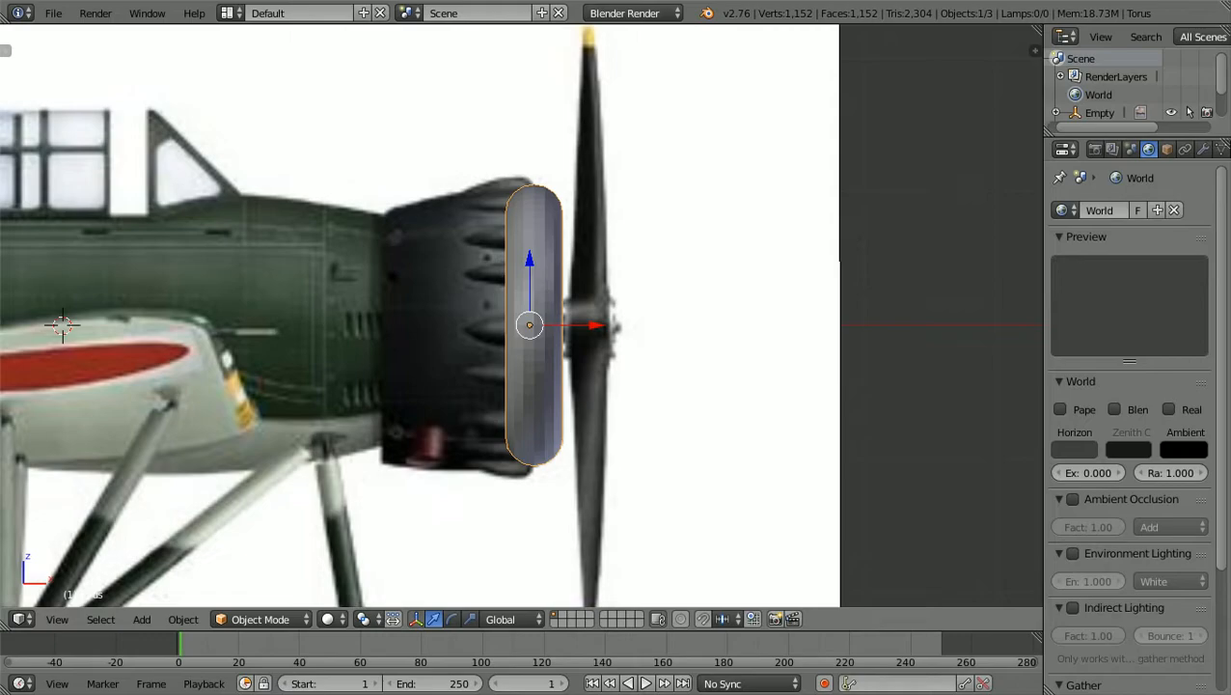
Switch the torus on the cowling from Object Mode to Edit Mode.
scroll(521, 316, up, 3)
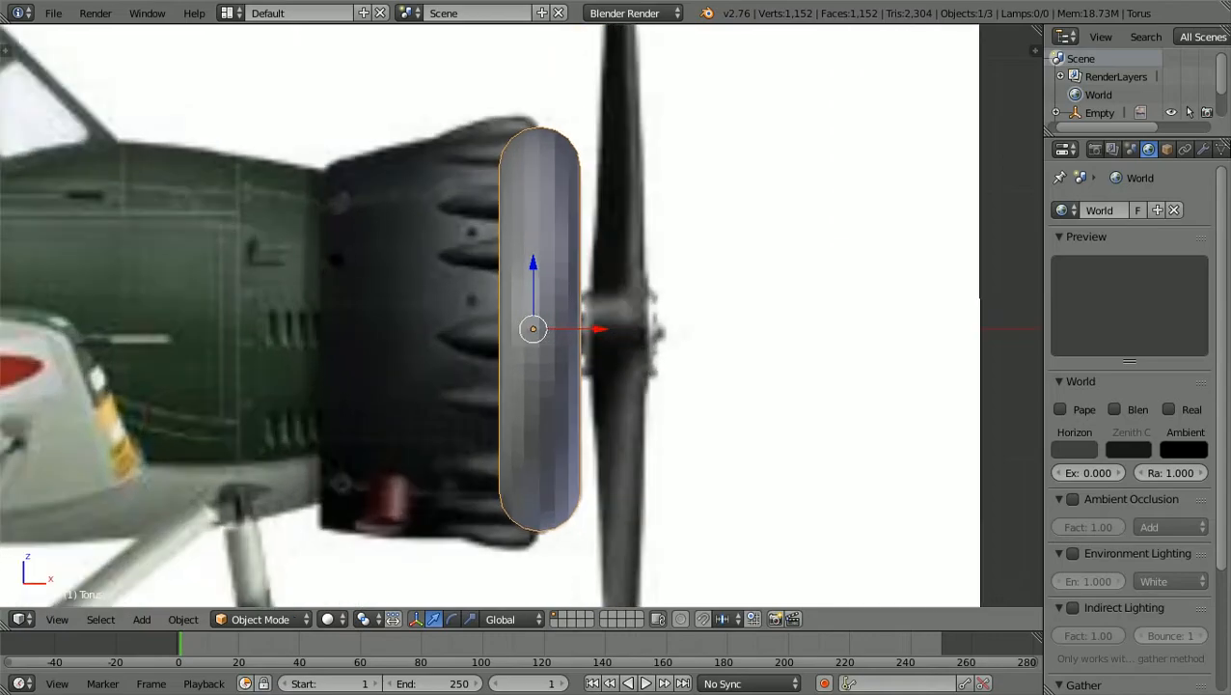
scroll(521, 315, down, 2)
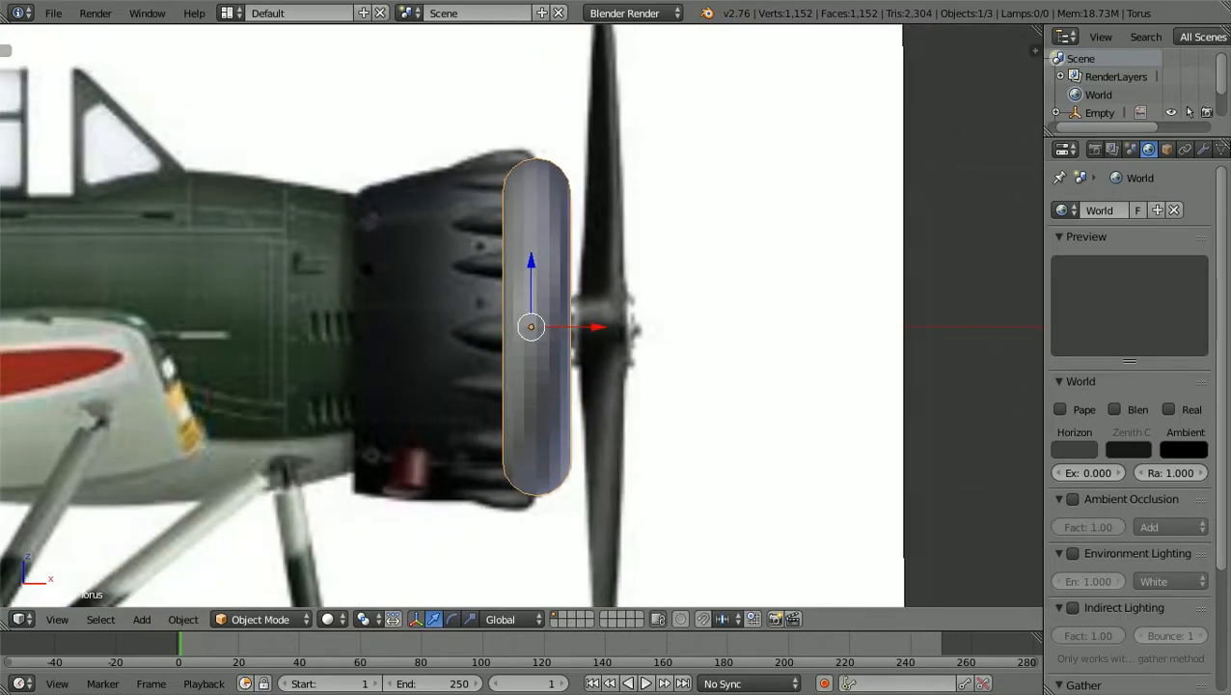
click(260, 619)
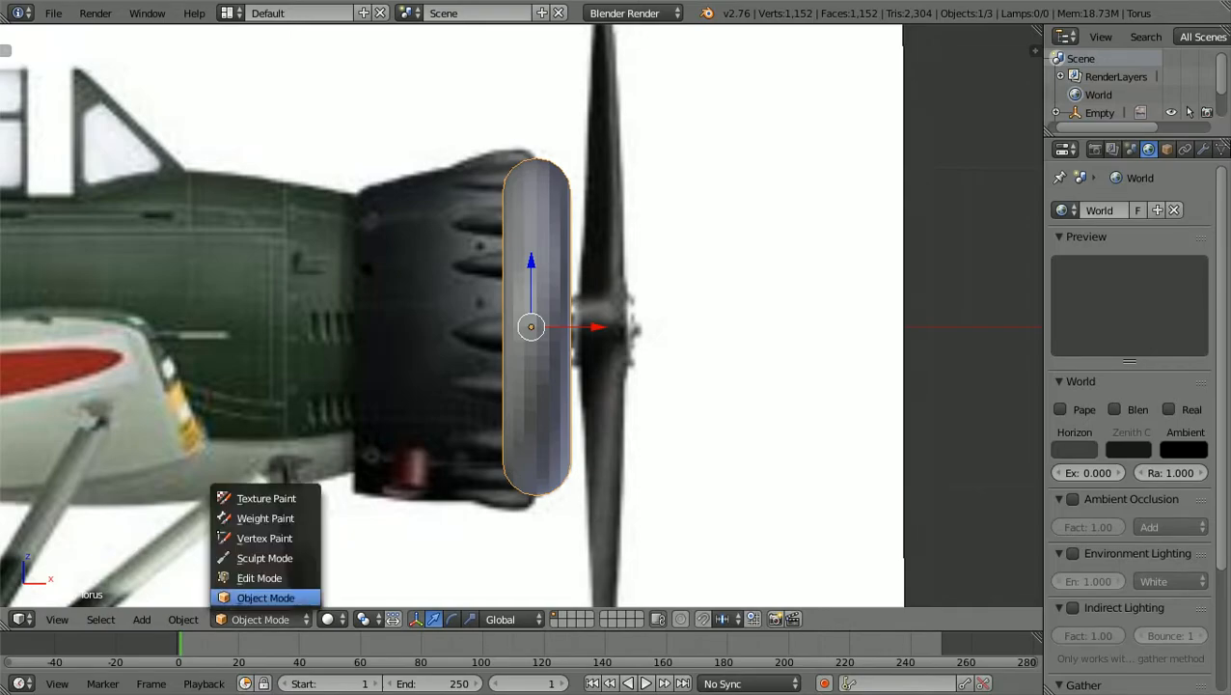
click(259, 577)
scroll(521, 315, up, 1)
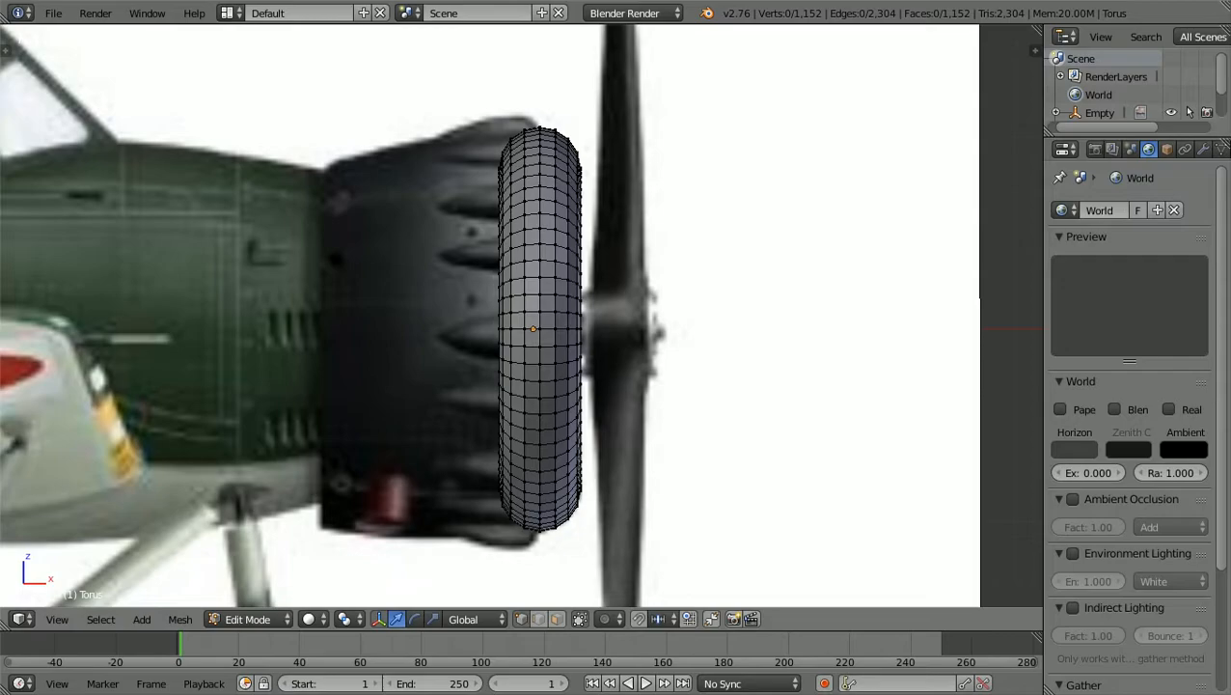
Examine the torus mesh against the cowling and the whole aircraft in the side-view reference at several magnifications.
scroll(521, 316, down, 1)
scroll(521, 316, down, 2)
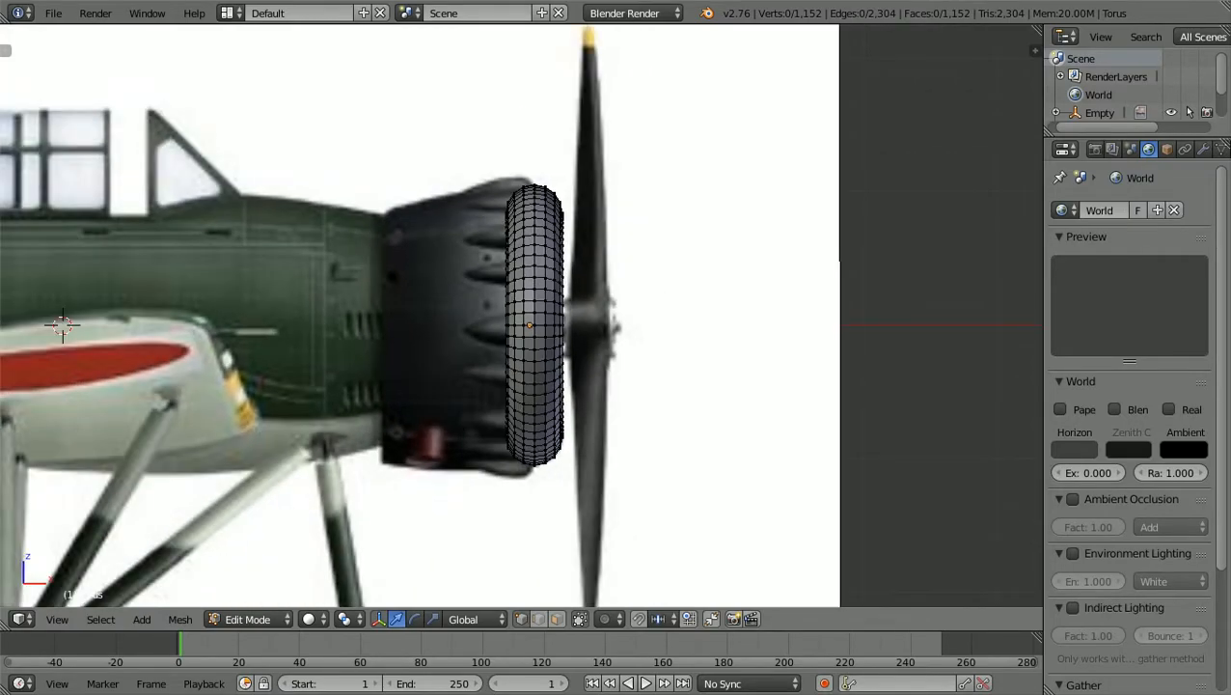
scroll(529, 323, up, 1)
scroll(521, 318, down, 7)
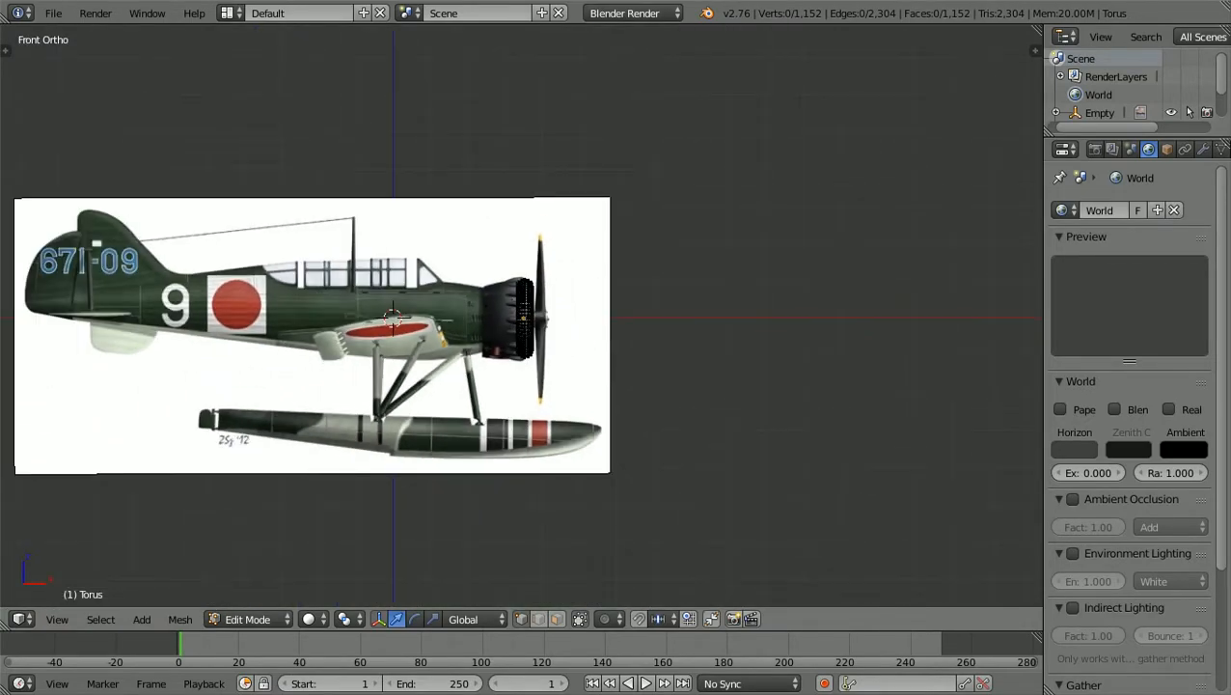
scroll(531, 319, up, 8)
scroll(531, 318, up, 1)
scroll(531, 318, down, 4)
scroll(521, 318, down, 1)
scroll(521, 318, up, 1)
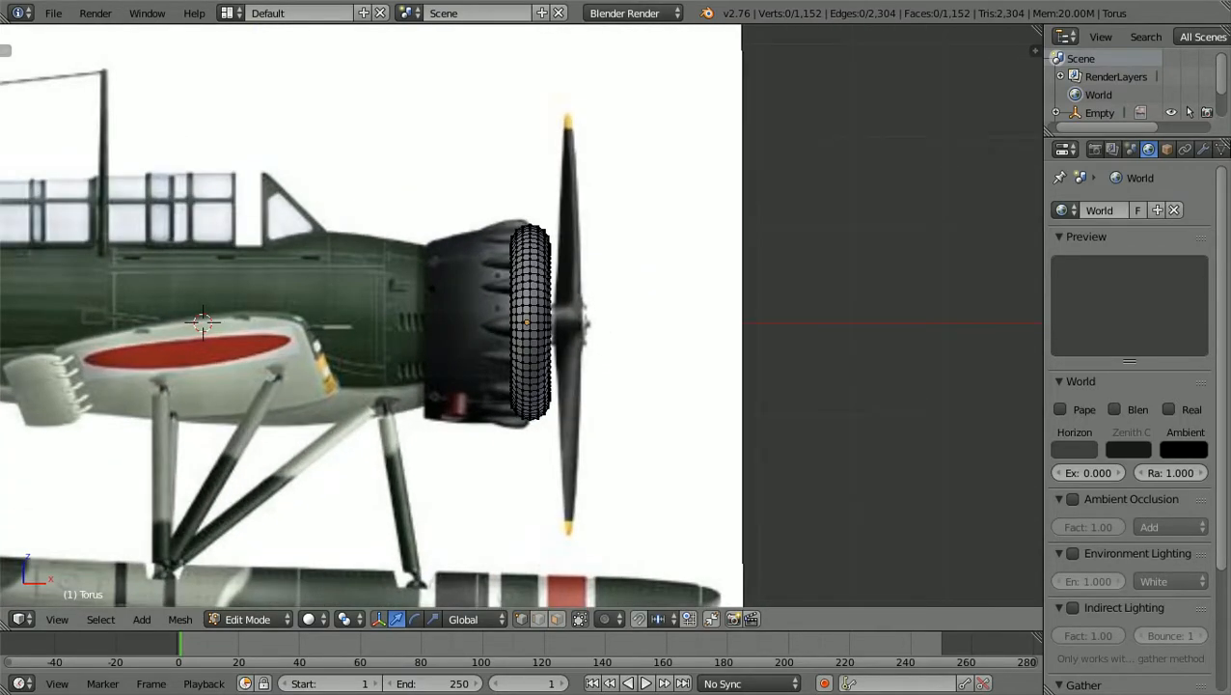
Inspect the torus head-on in the right orthographic view, from a wide overview down to a close-up of its mesh.
key(KP_3)
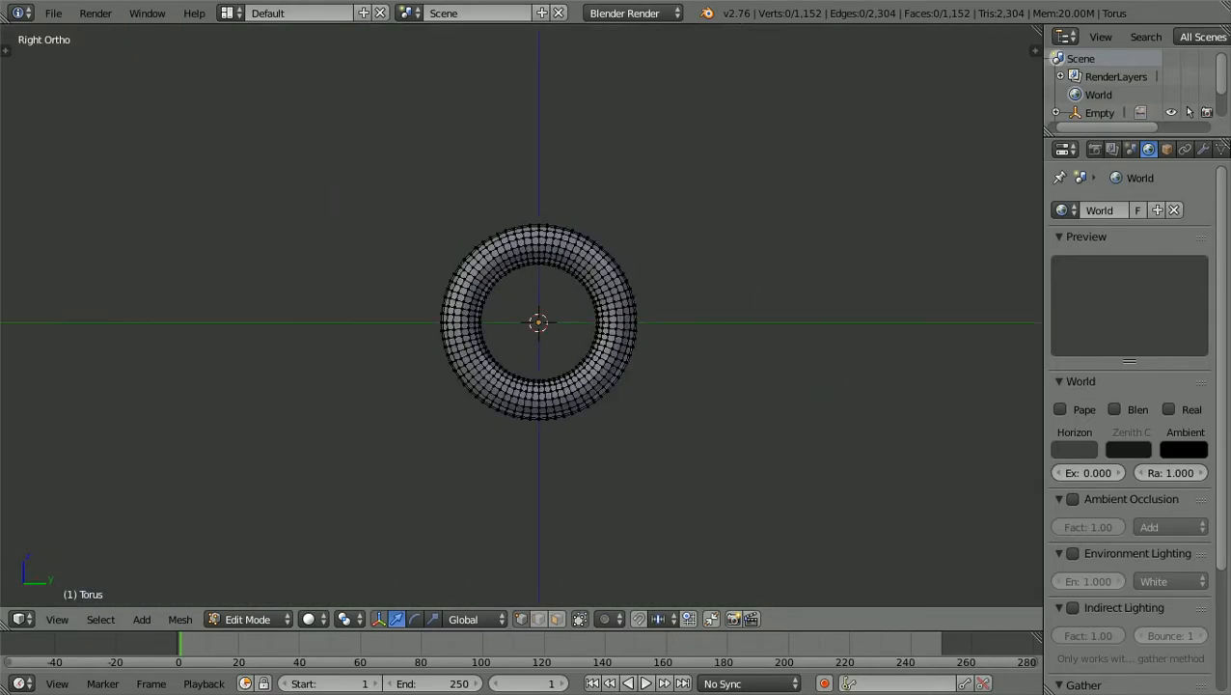
scroll(521, 316, down, 6)
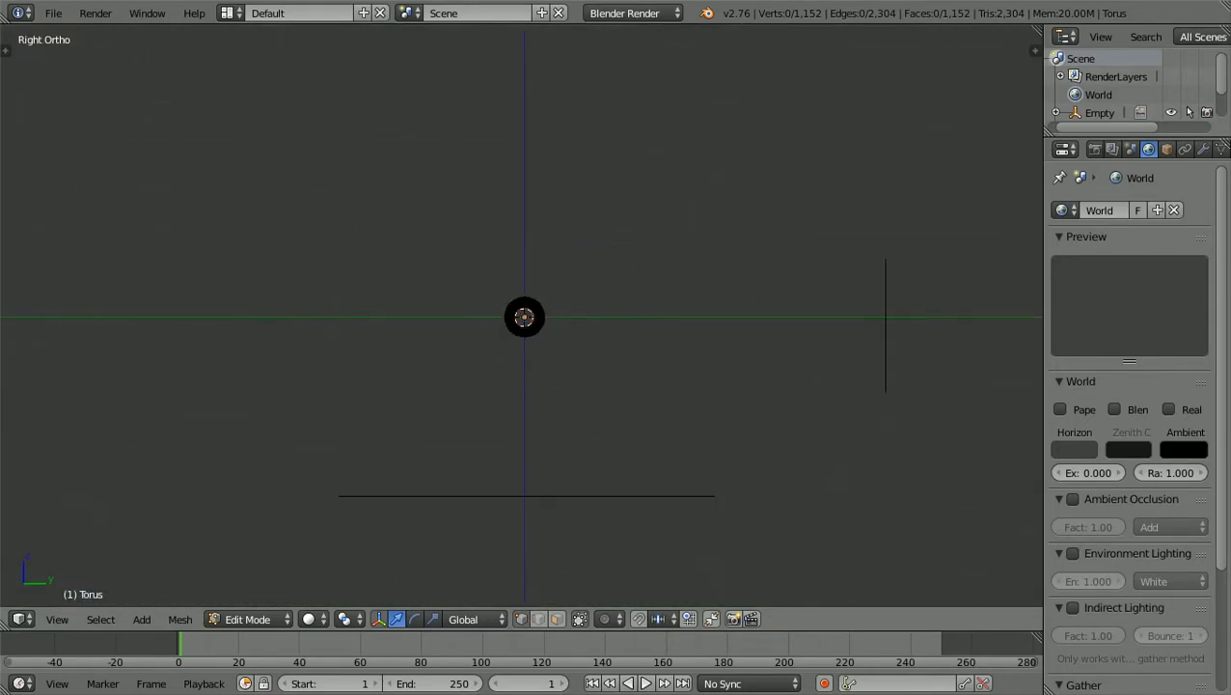
scroll(521, 315, up, 1)
scroll(521, 316, down, 4)
scroll(521, 315, up, 3)
scroll(521, 316, down, 2)
scroll(522, 316, up, 9)
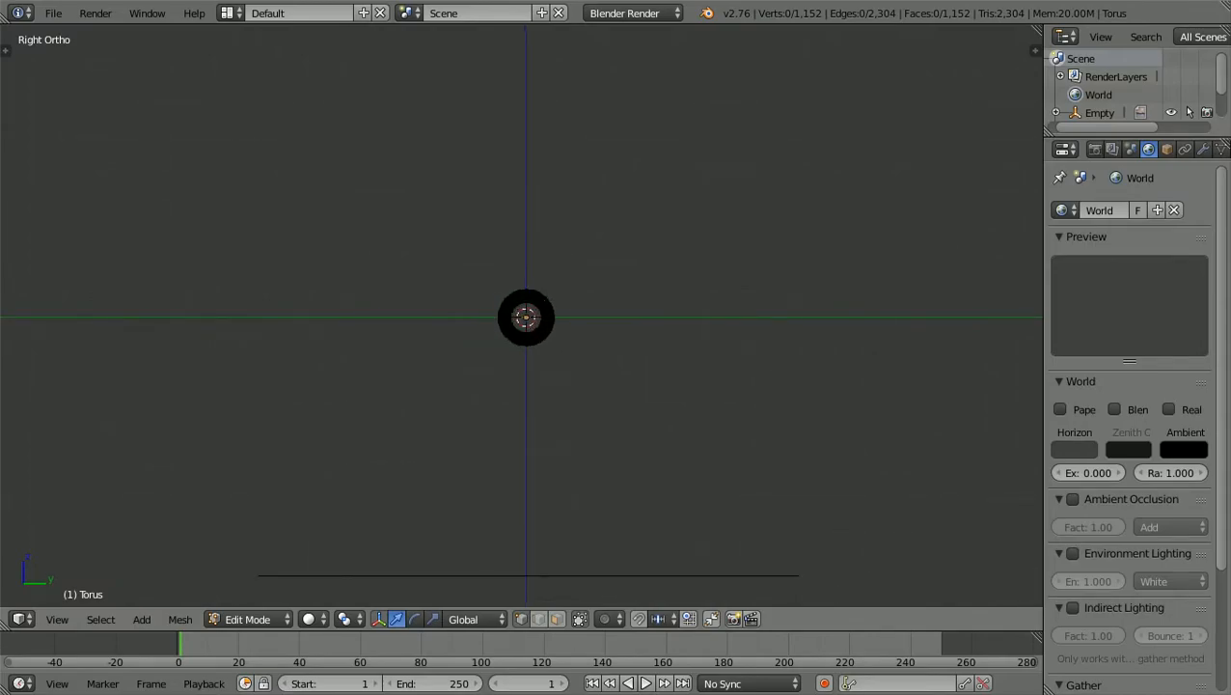
scroll(521, 315, up, 5)
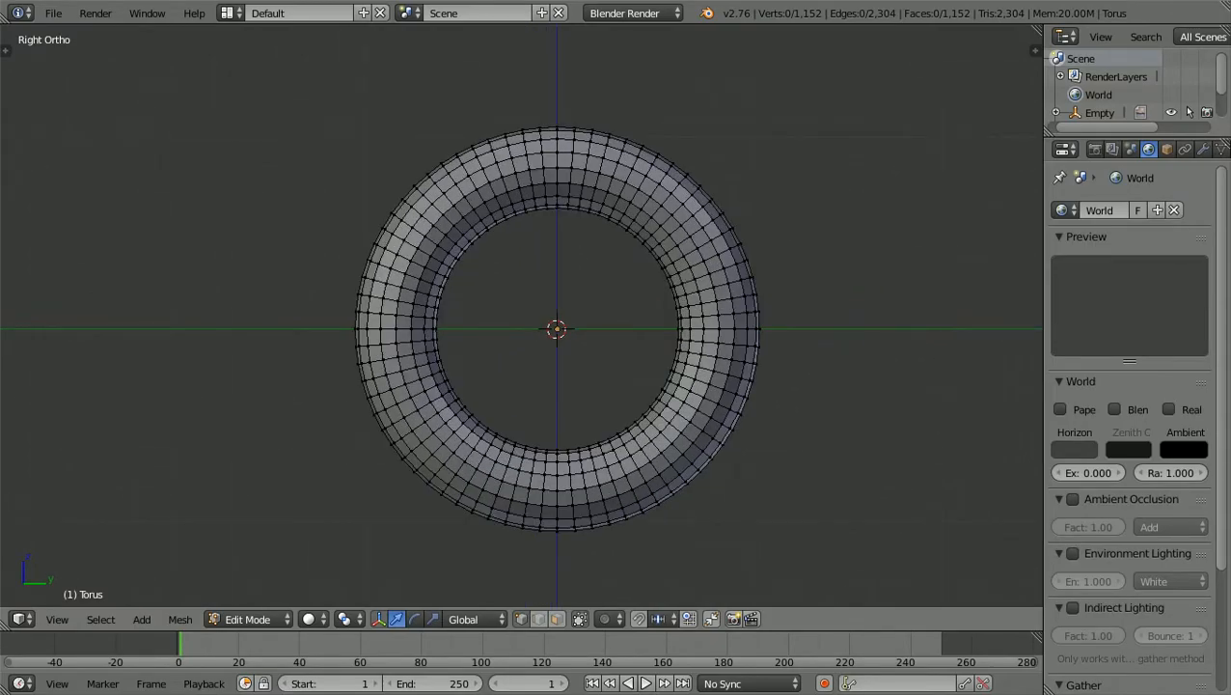
scroll(522, 316, up, 1)
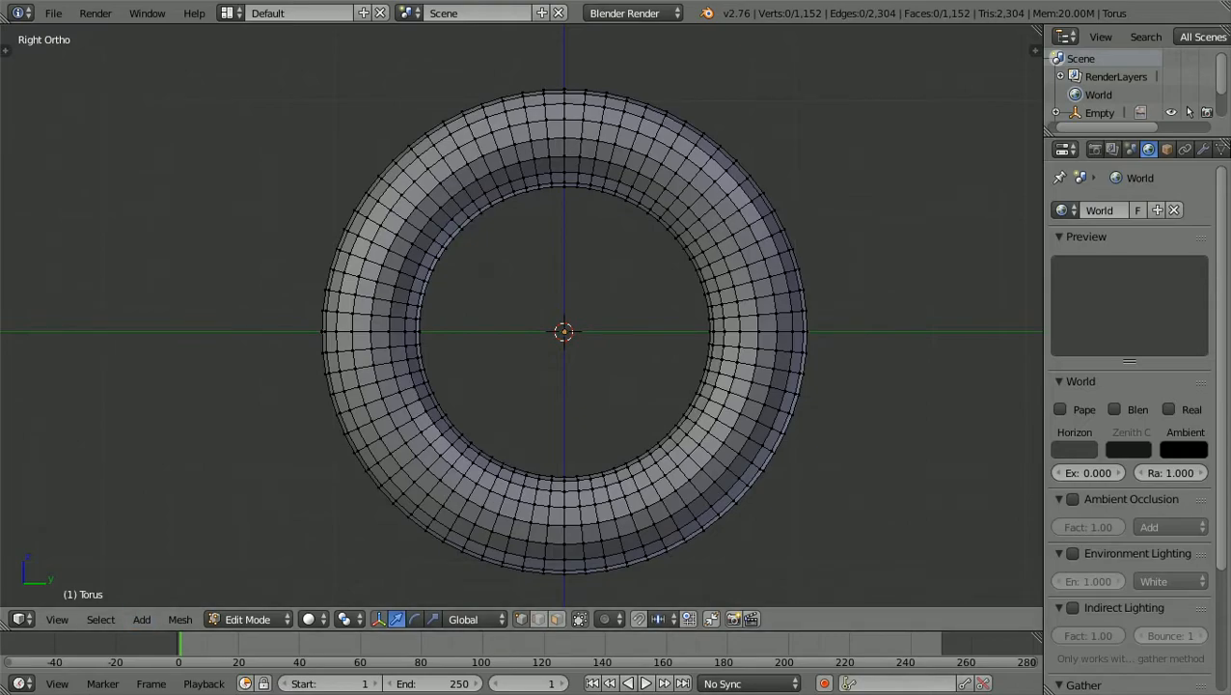
Take Blender out of full screen and open the image results for "Yokosuka Ey14 Glen Airplane" in the web browser.
click(147, 13)
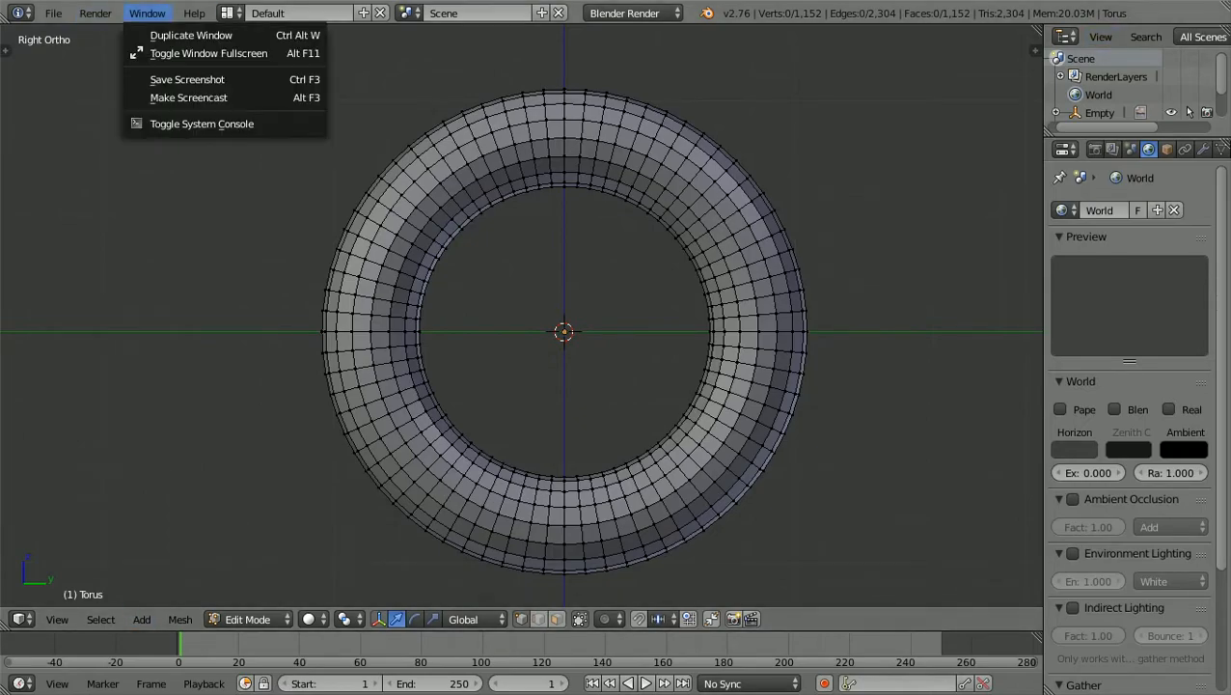
click(208, 53)
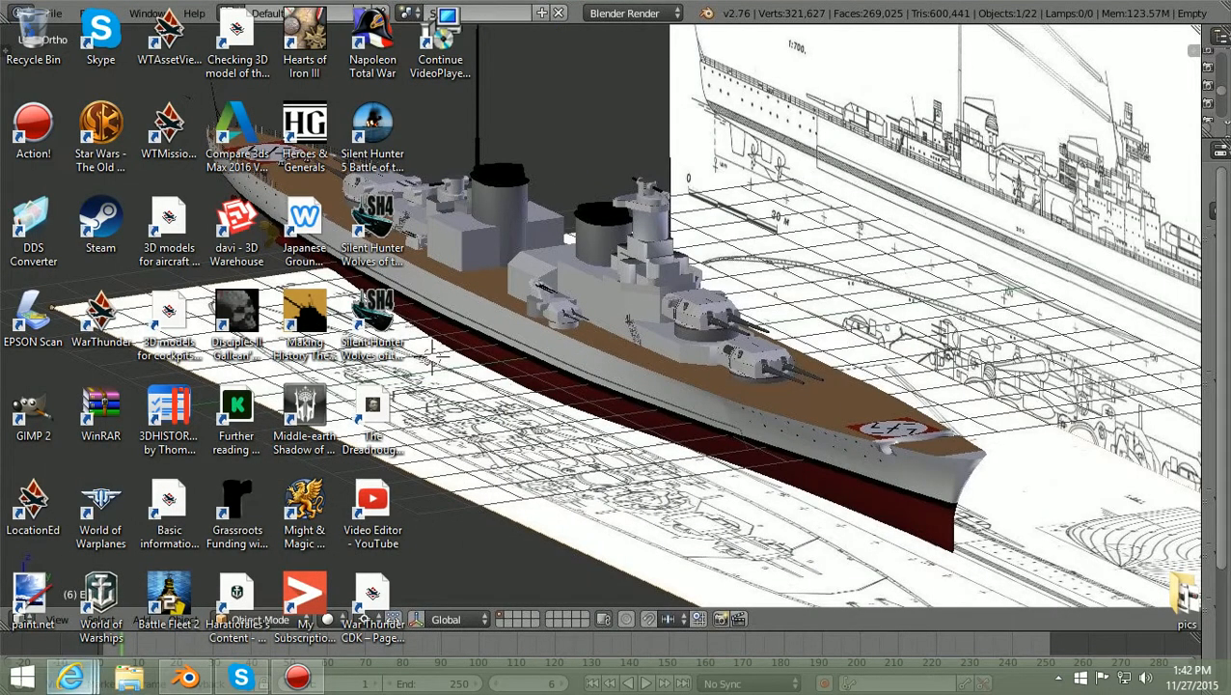
mouse_move(69, 677)
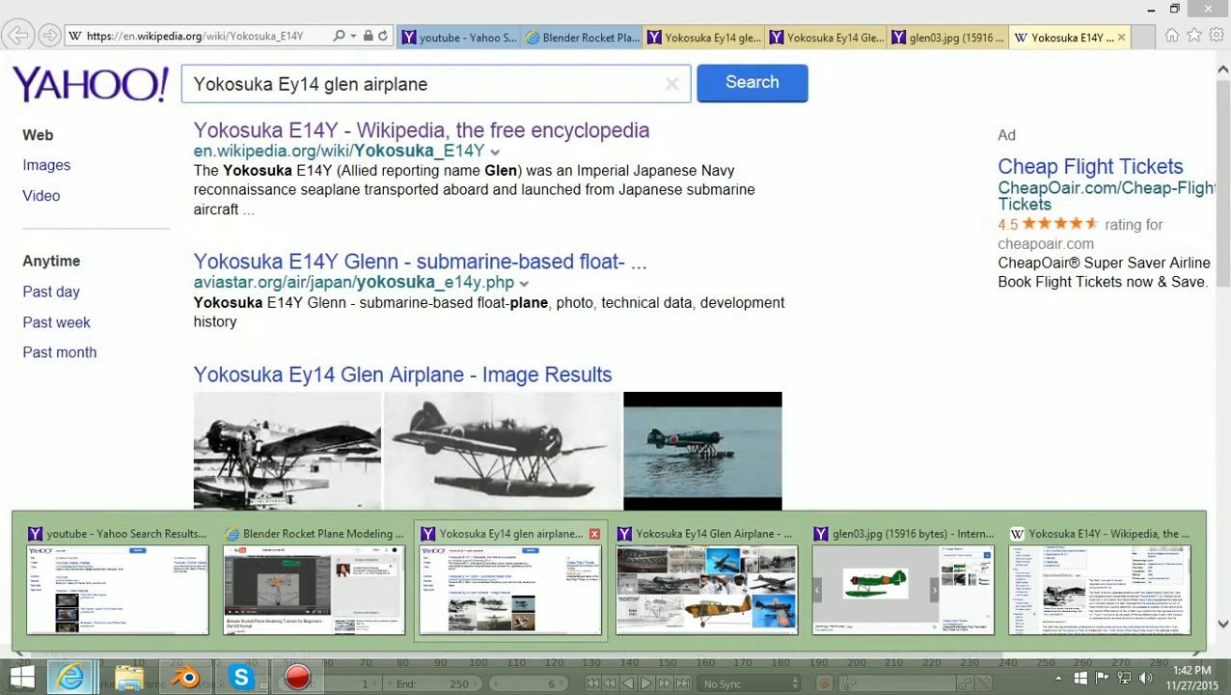
click(439, 565)
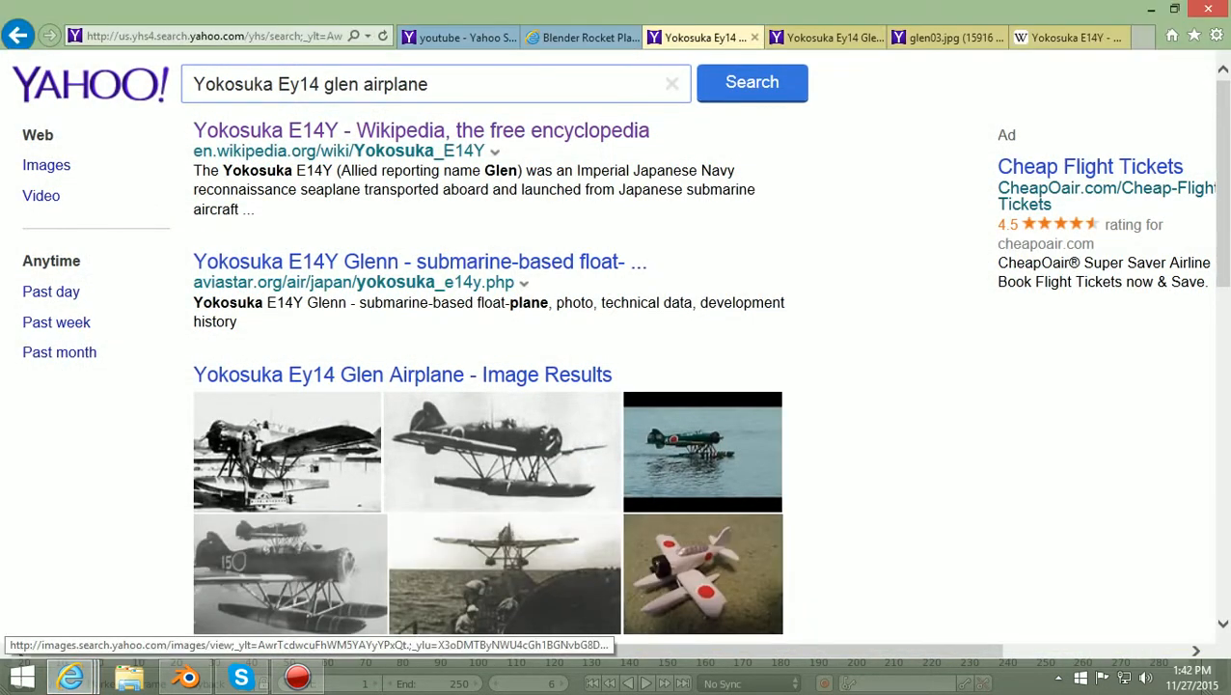
click(403, 375)
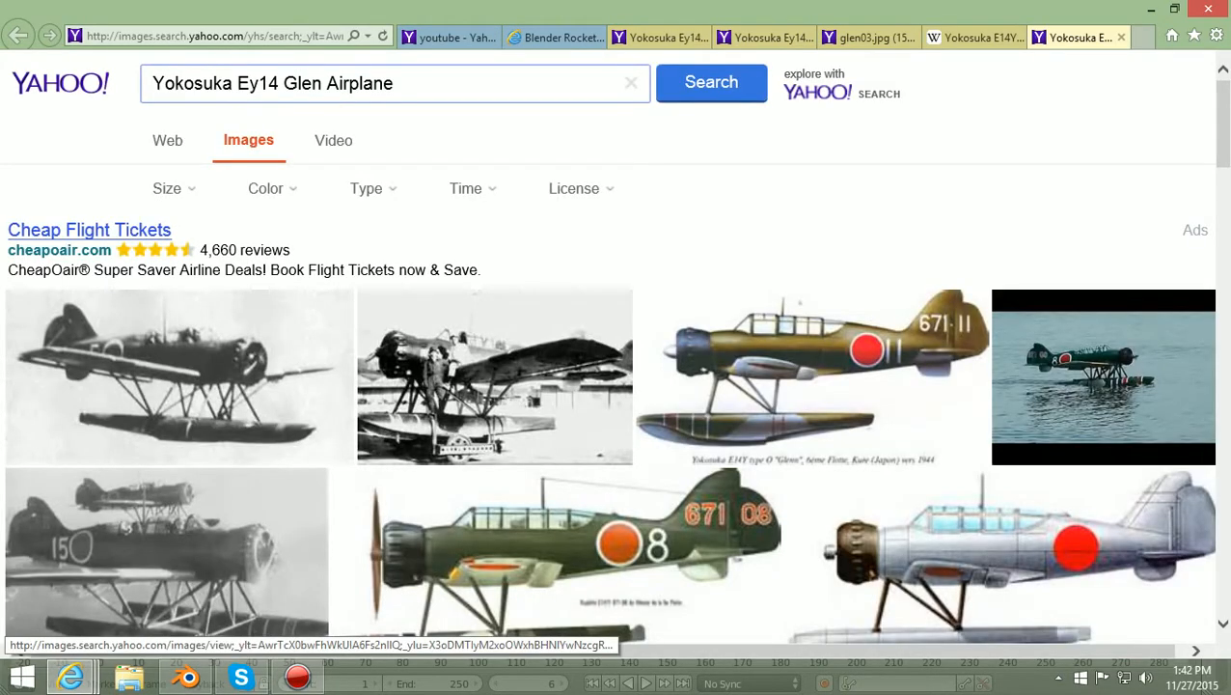
Browse the Yokosuka E14Y image results, view the three-view blueprint from the-blueprints.com, and close it.
scroll(609, 386, down, 2)
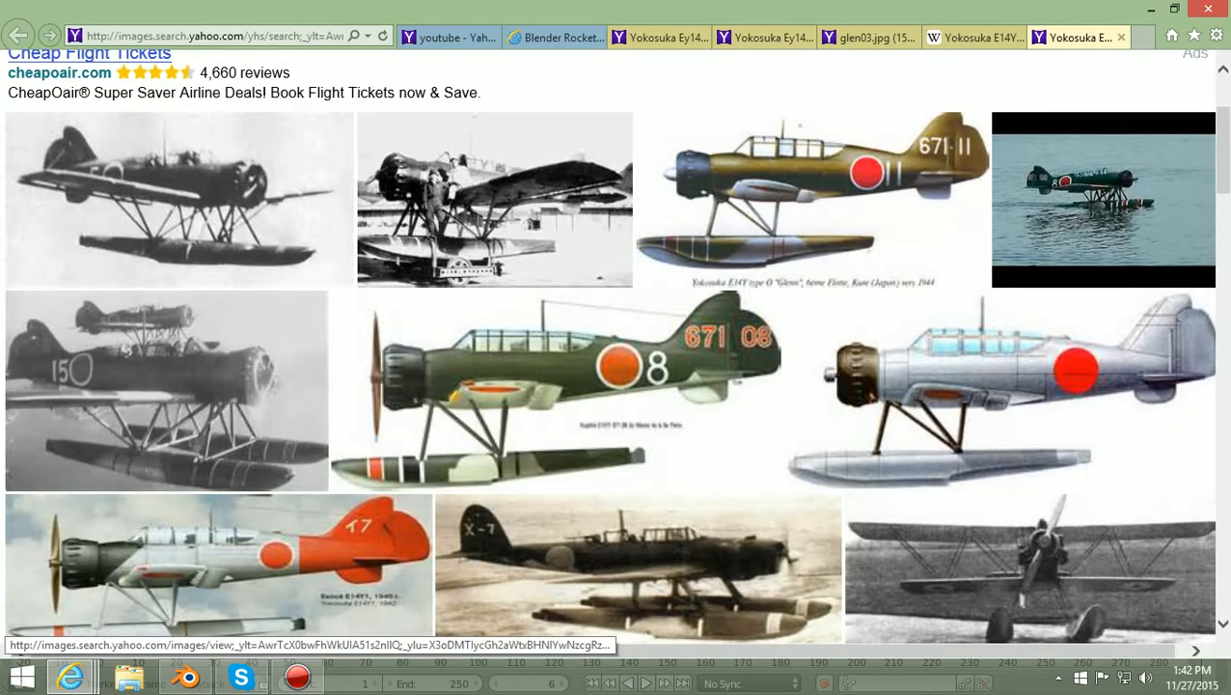
mouse_move(179, 199)
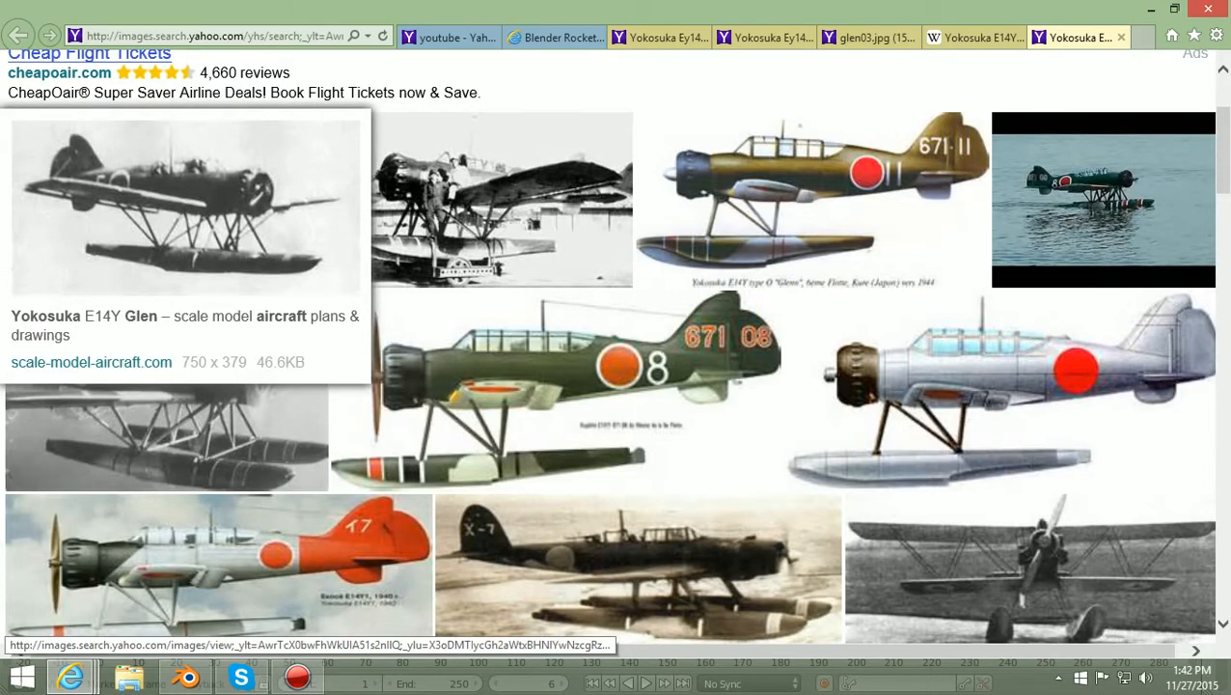
scroll(616, 346, down, 2)
scroll(616, 345, down, 2)
scroll(615, 346, up, 3)
scroll(615, 345, down, 5)
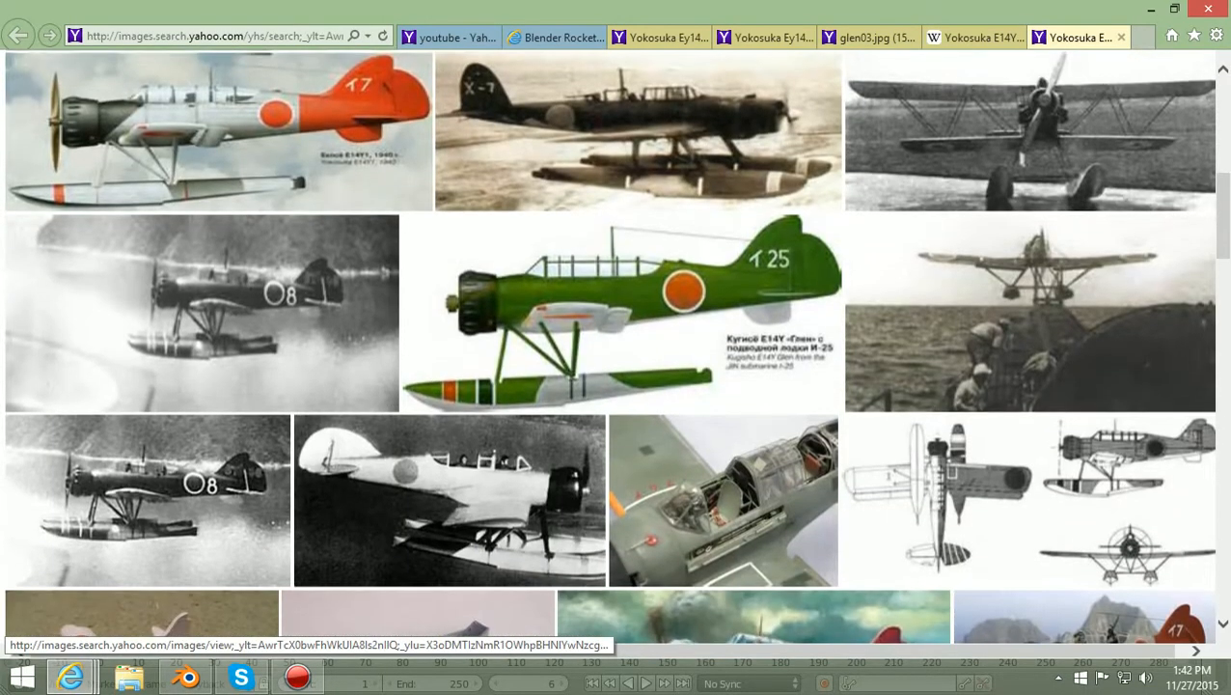
scroll(616, 345, down, 1)
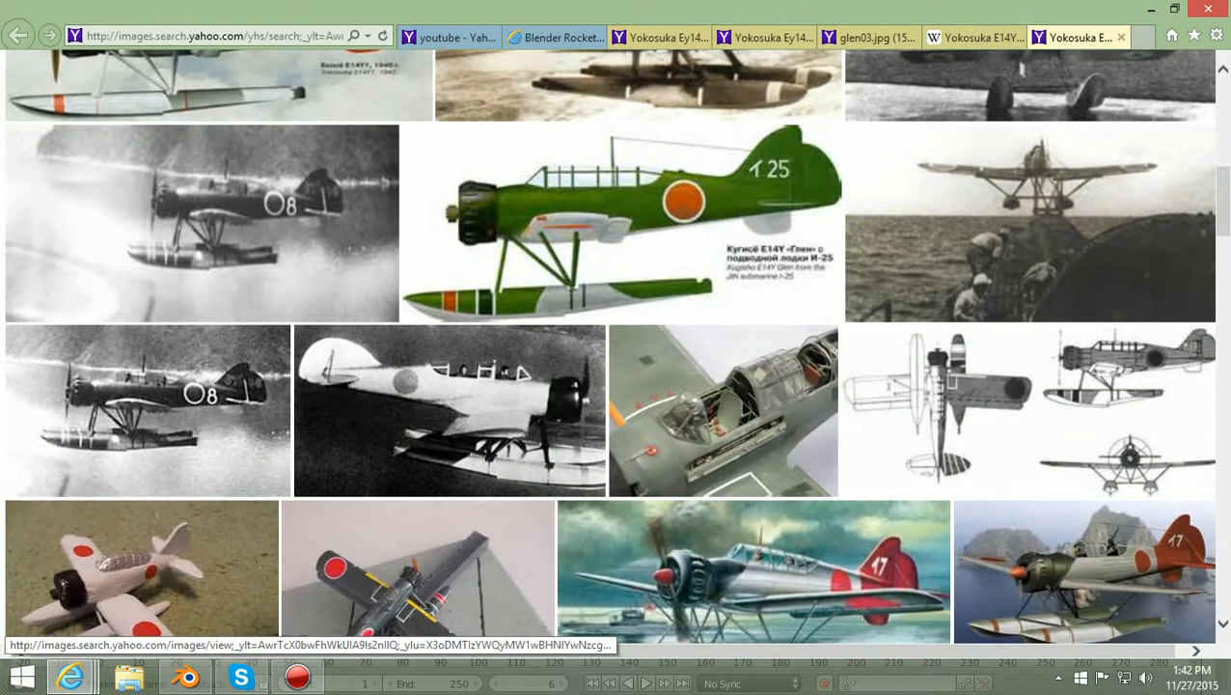
scroll(616, 346, down, 1)
click(1030, 320)
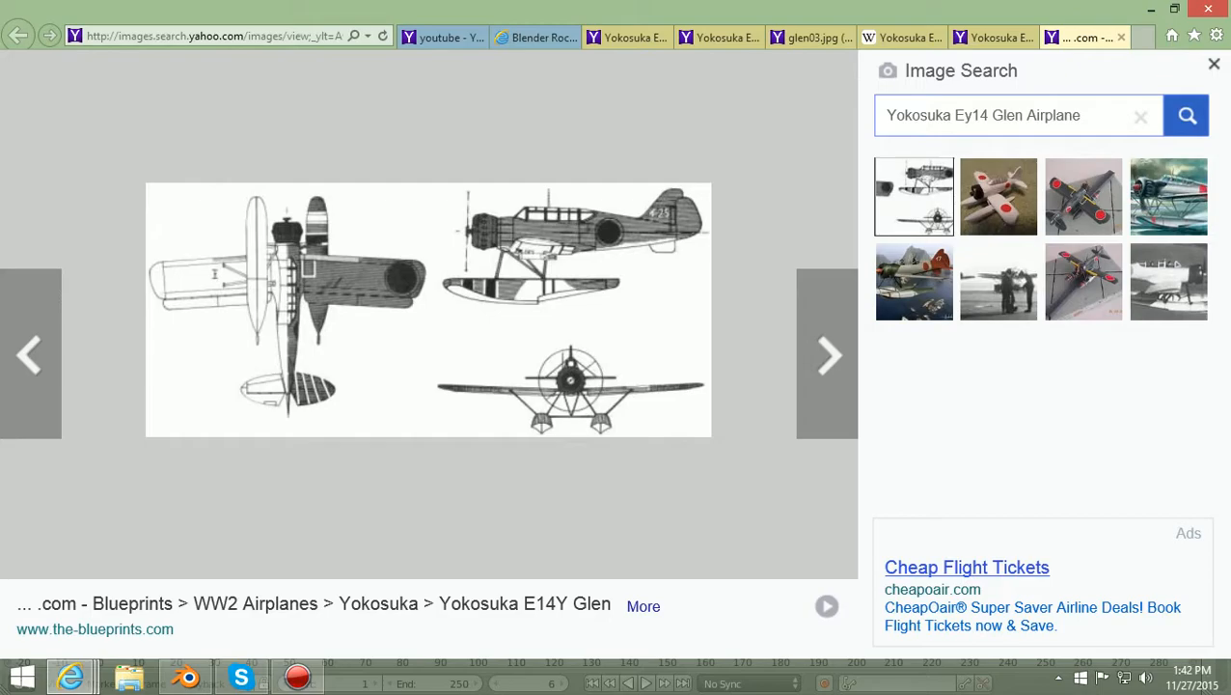
click(1121, 37)
Look through the remaining E14Y image results and open the 1/100 scale paper model photo showing the cowling's front.
scroll(615, 352, down, 3)
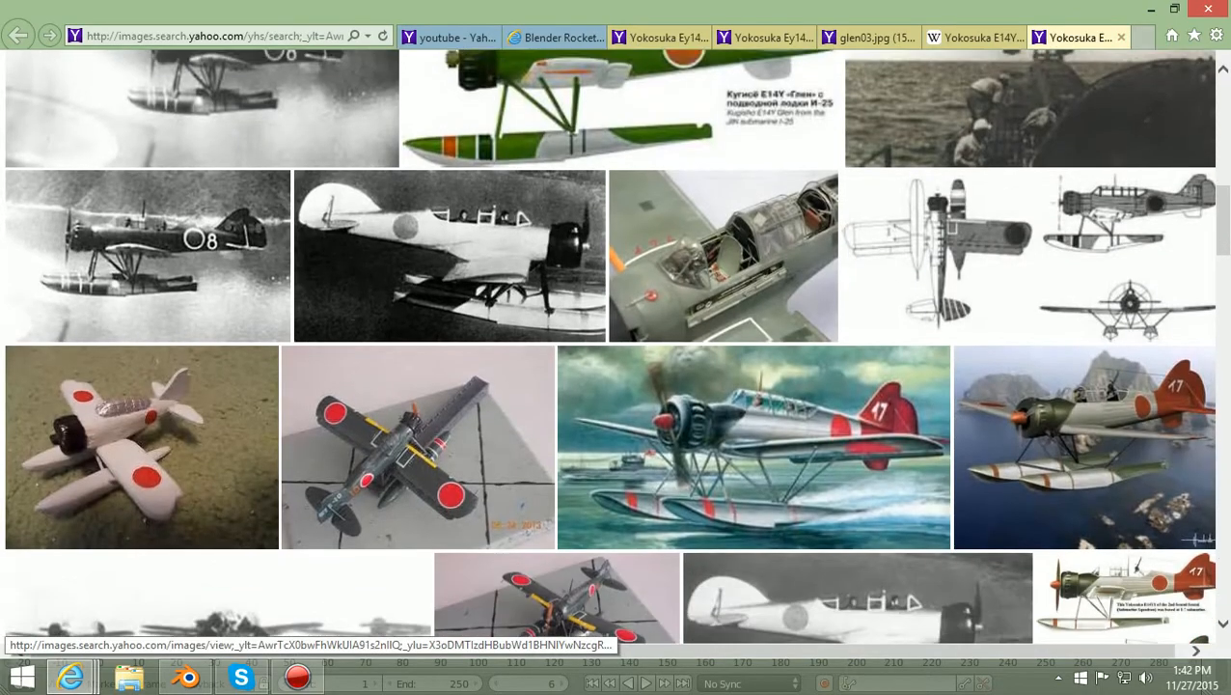
scroll(615, 352, down, 2)
scroll(616, 352, down, 1)
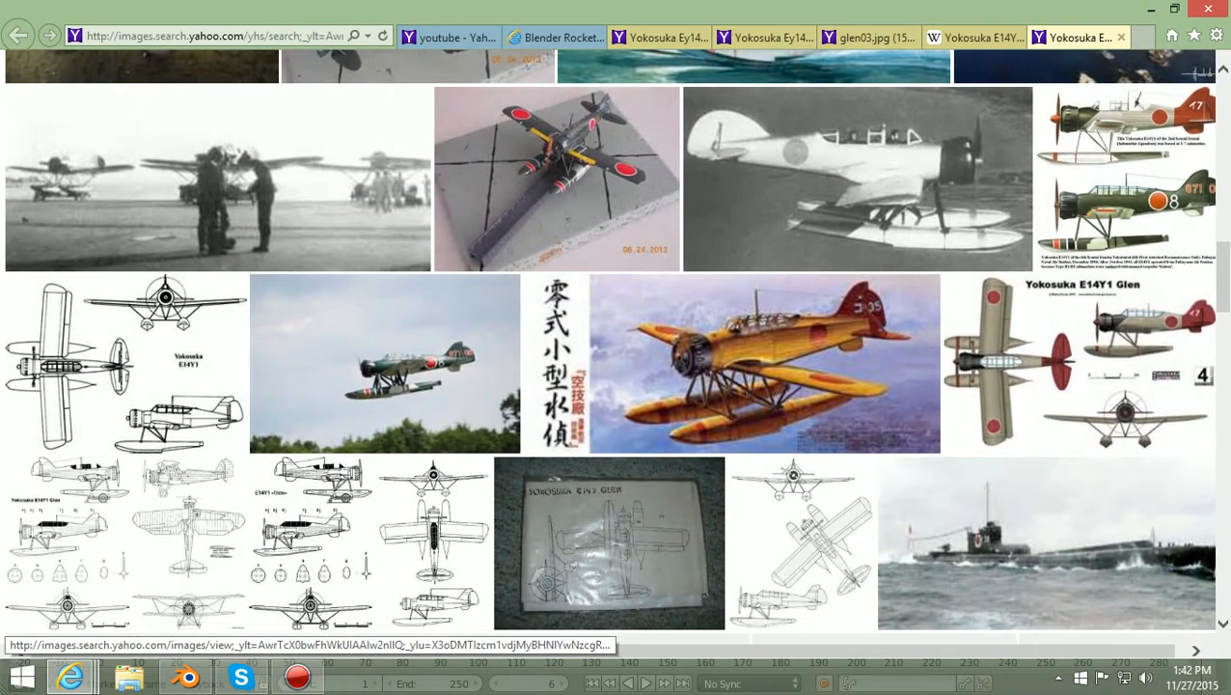
scroll(616, 352, down, 1)
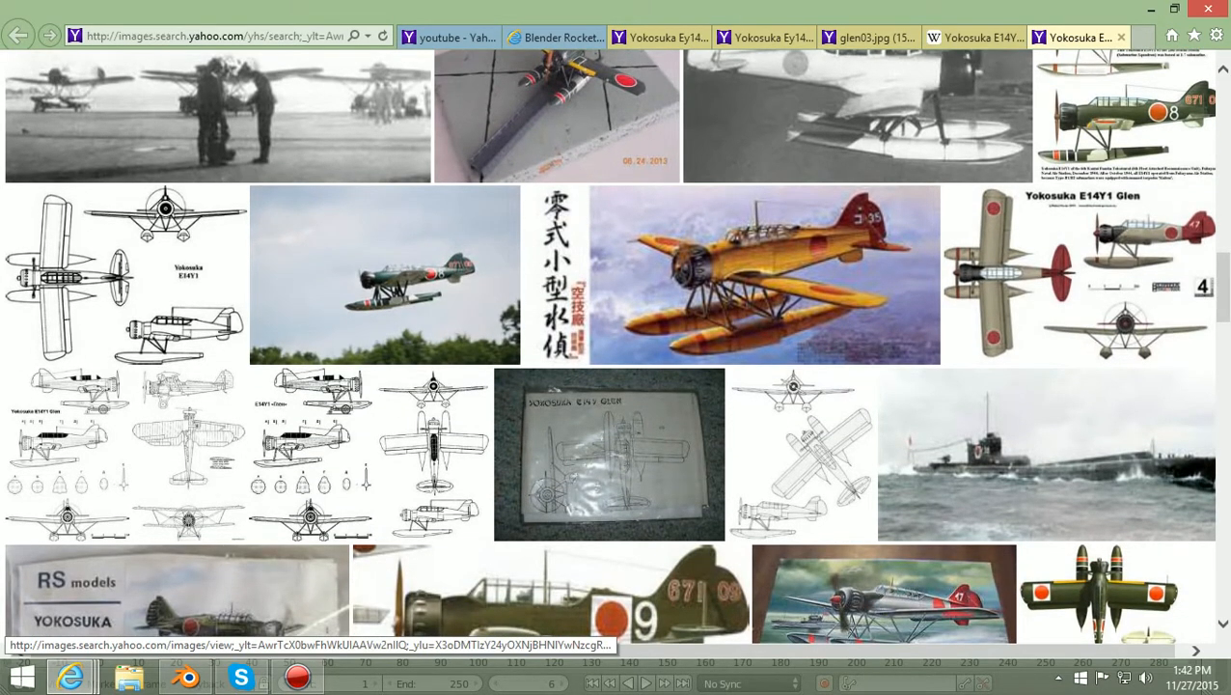
scroll(616, 352, down, 2)
scroll(616, 353, down, 2)
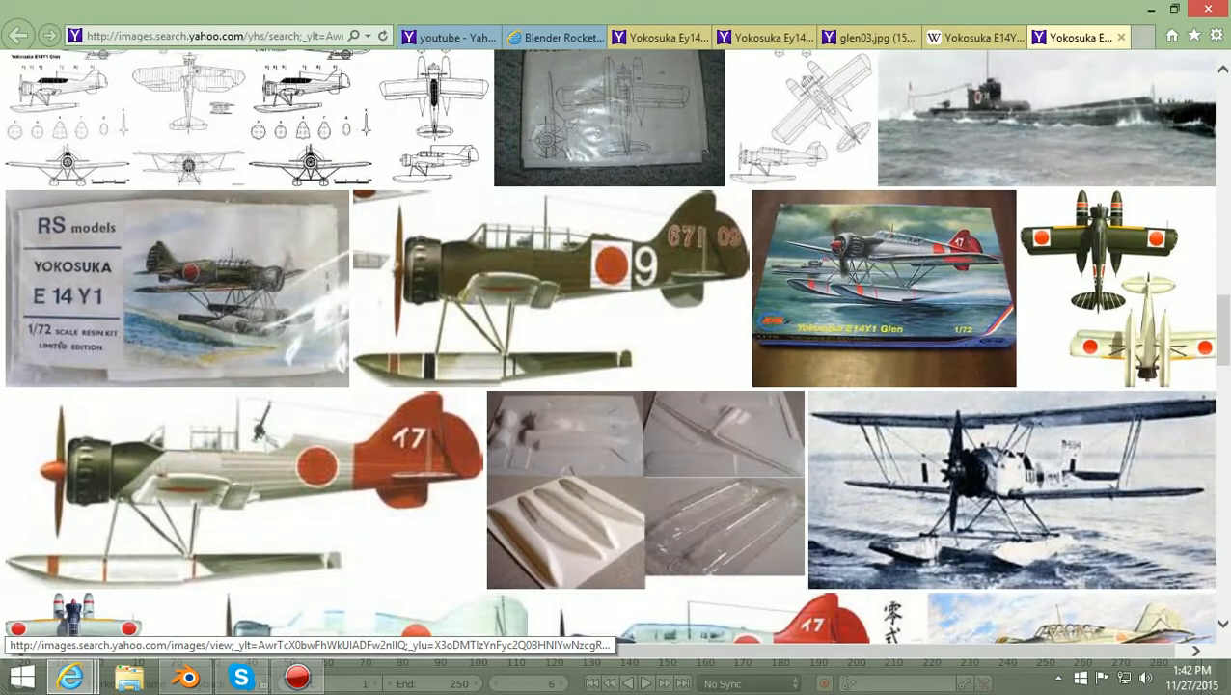
scroll(616, 352, down, 4)
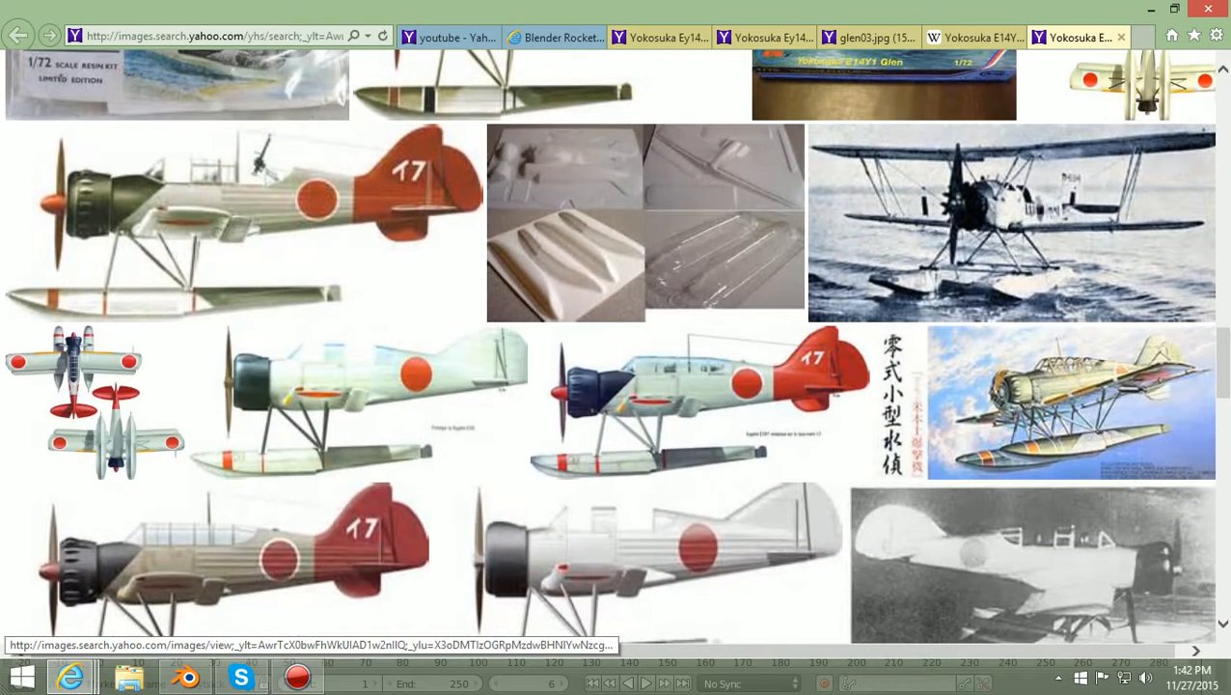
scroll(616, 353, down, 3)
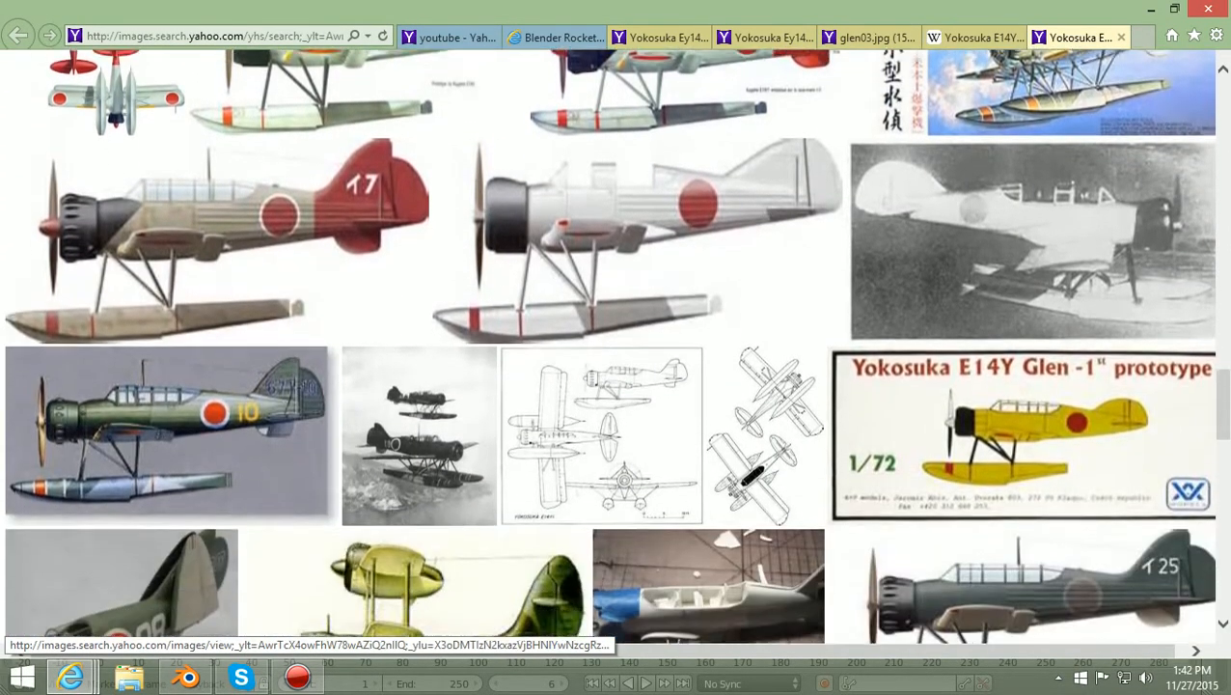
scroll(615, 352, down, 3)
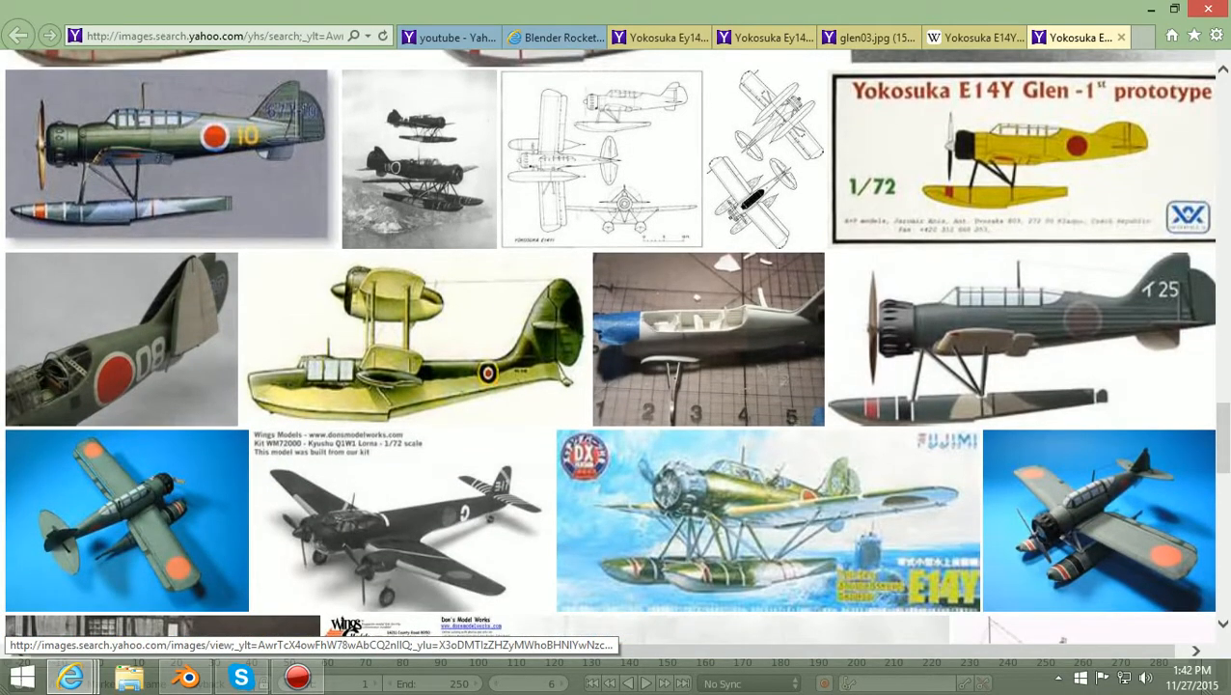
scroll(616, 353, down, 2)
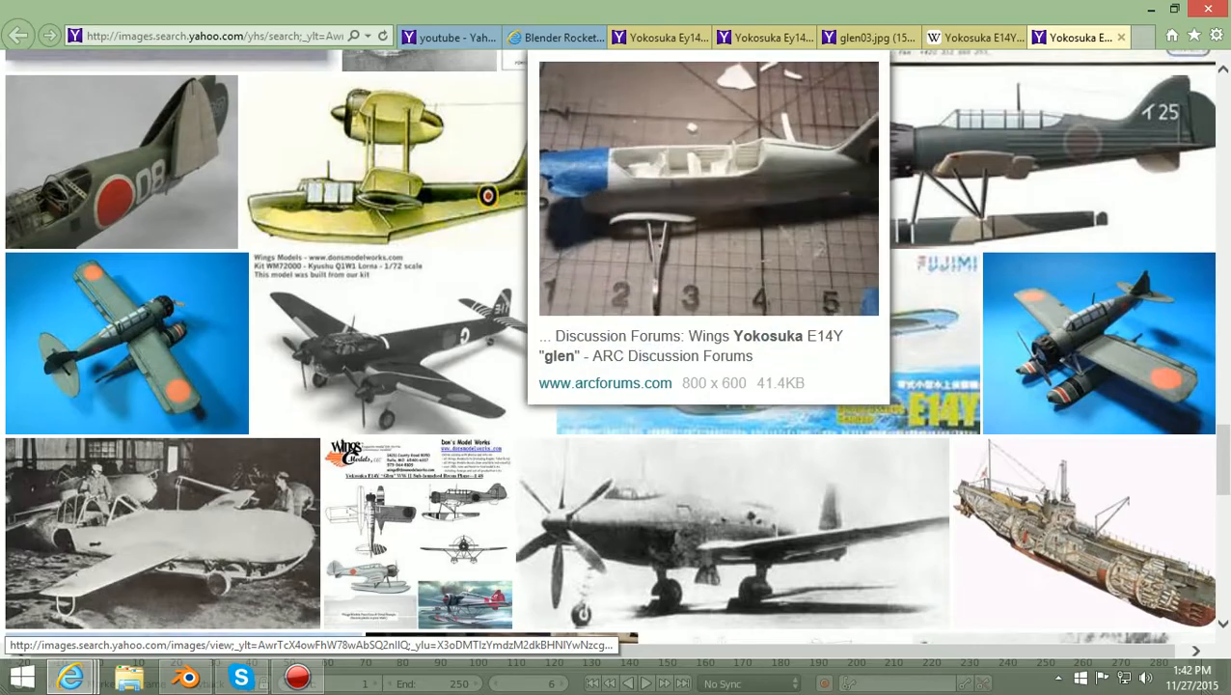
scroll(708, 164, down, 3)
scroll(615, 347, down, 7)
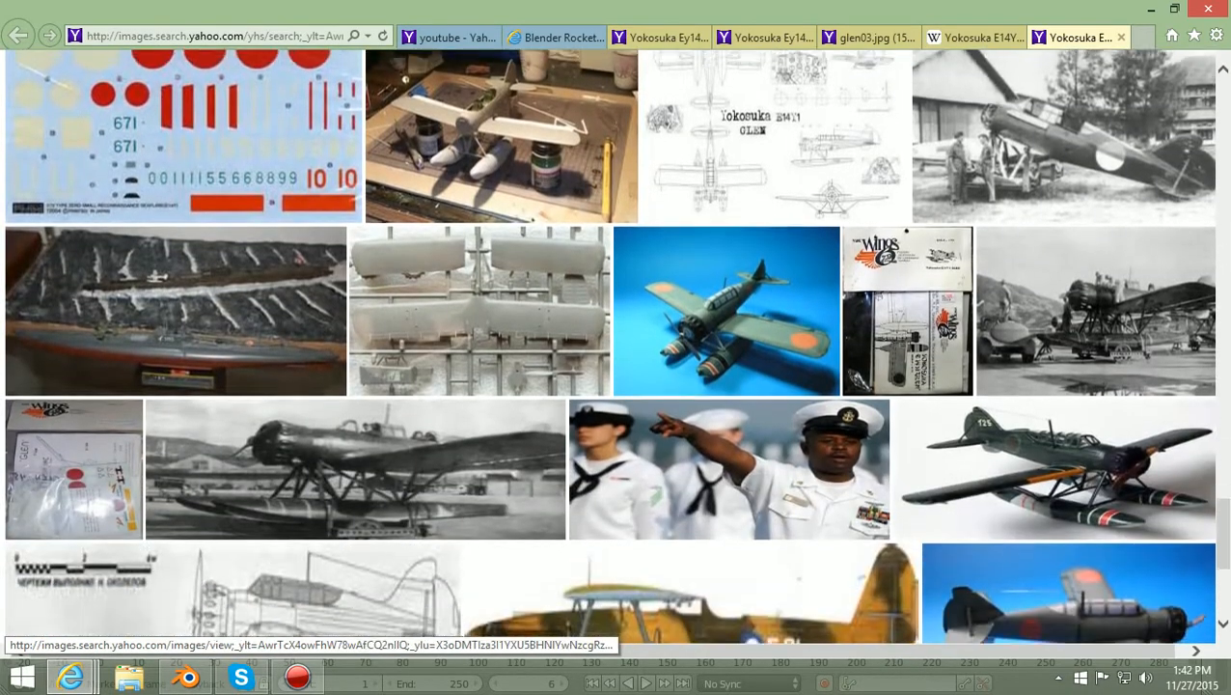
scroll(616, 348, up, 7)
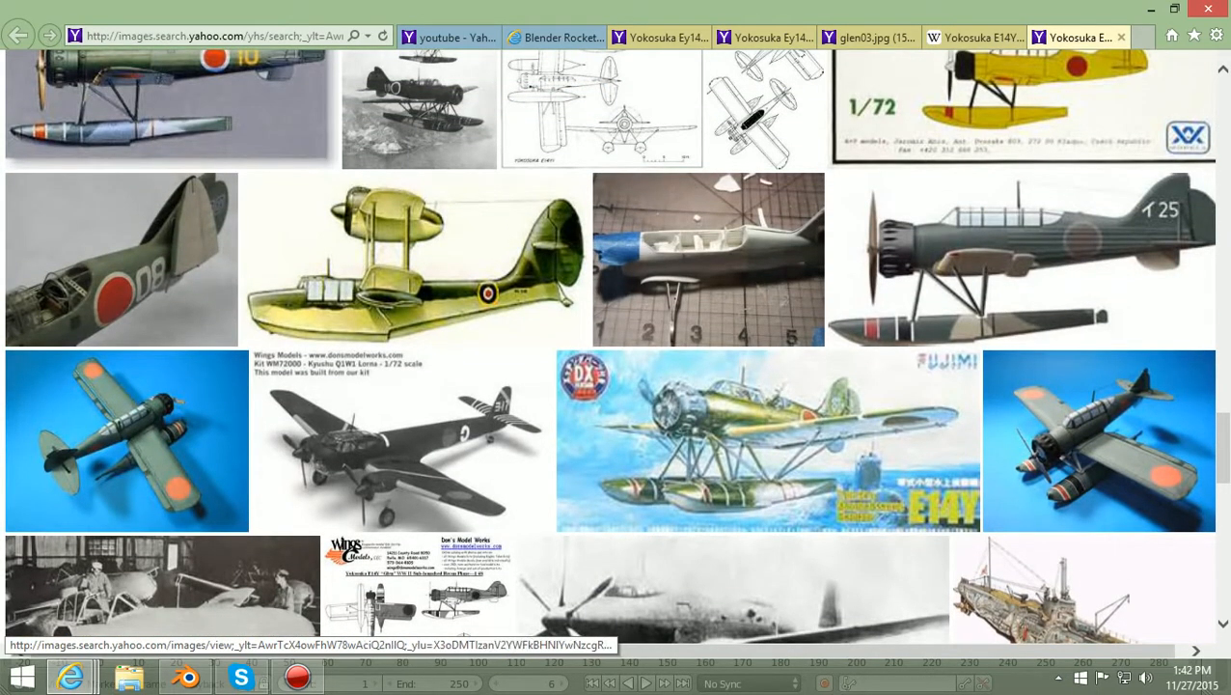
click(1100, 440)
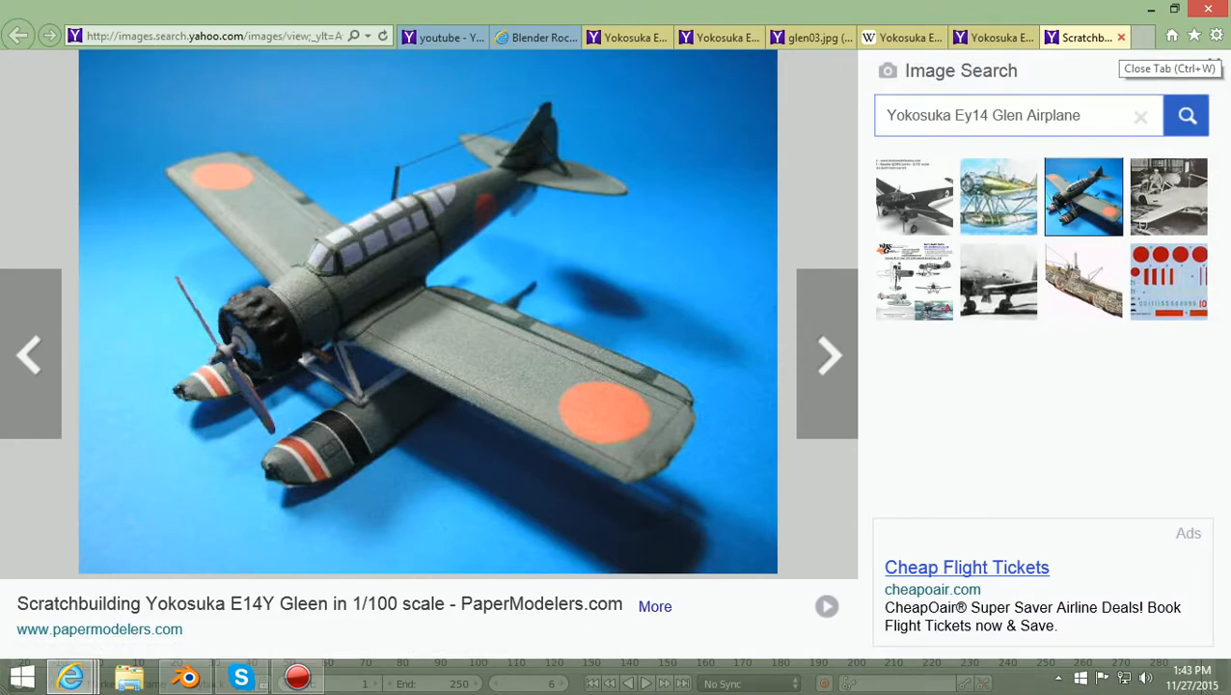
Switch back to Blender and examine the torus mesh in wireframe and solid shading, at an angle and from the right.
click(186, 678)
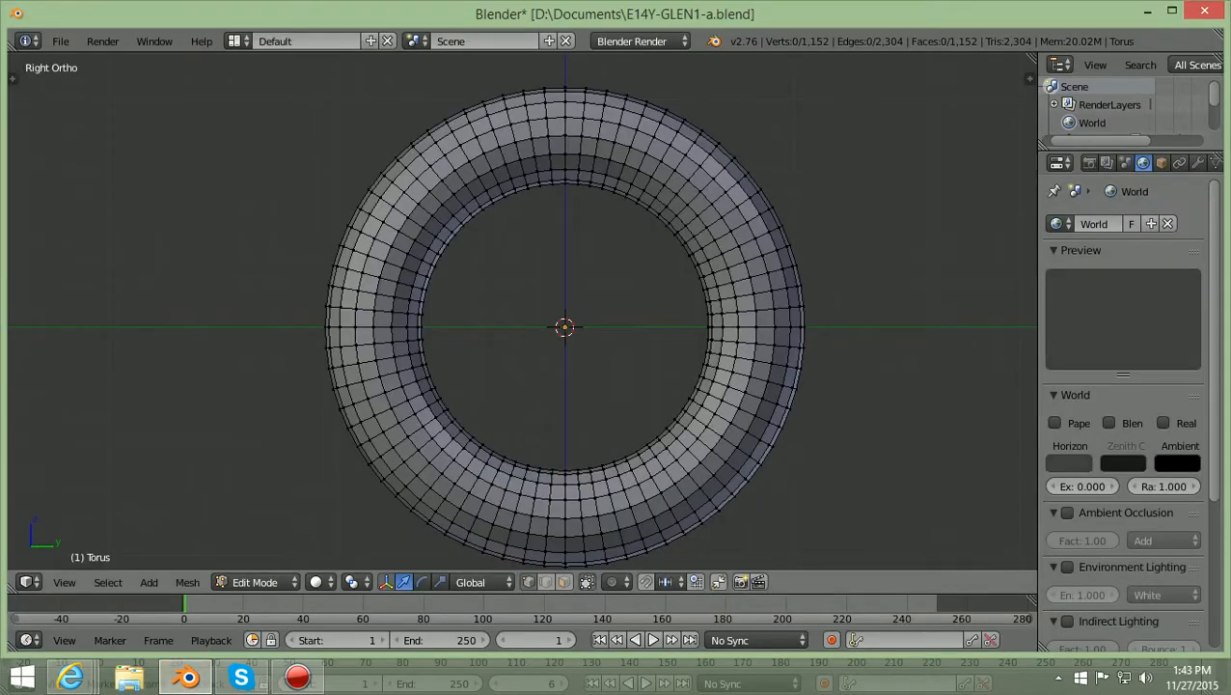
scroll(521, 326, down, 1)
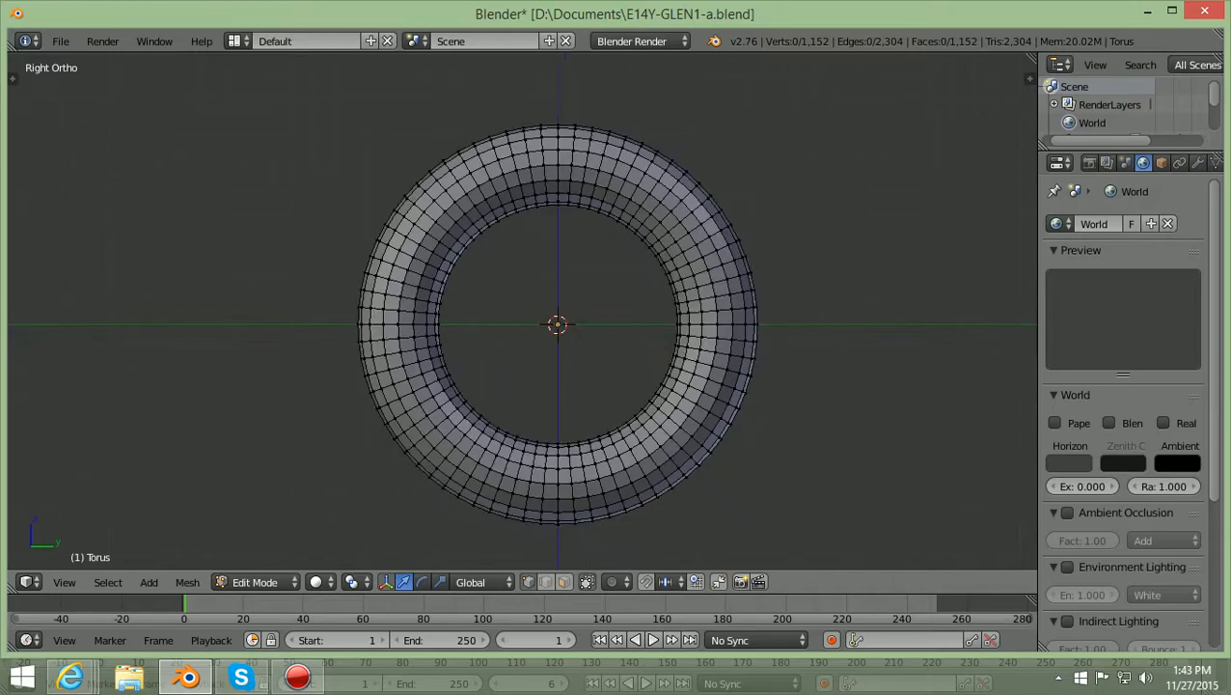
key(z)
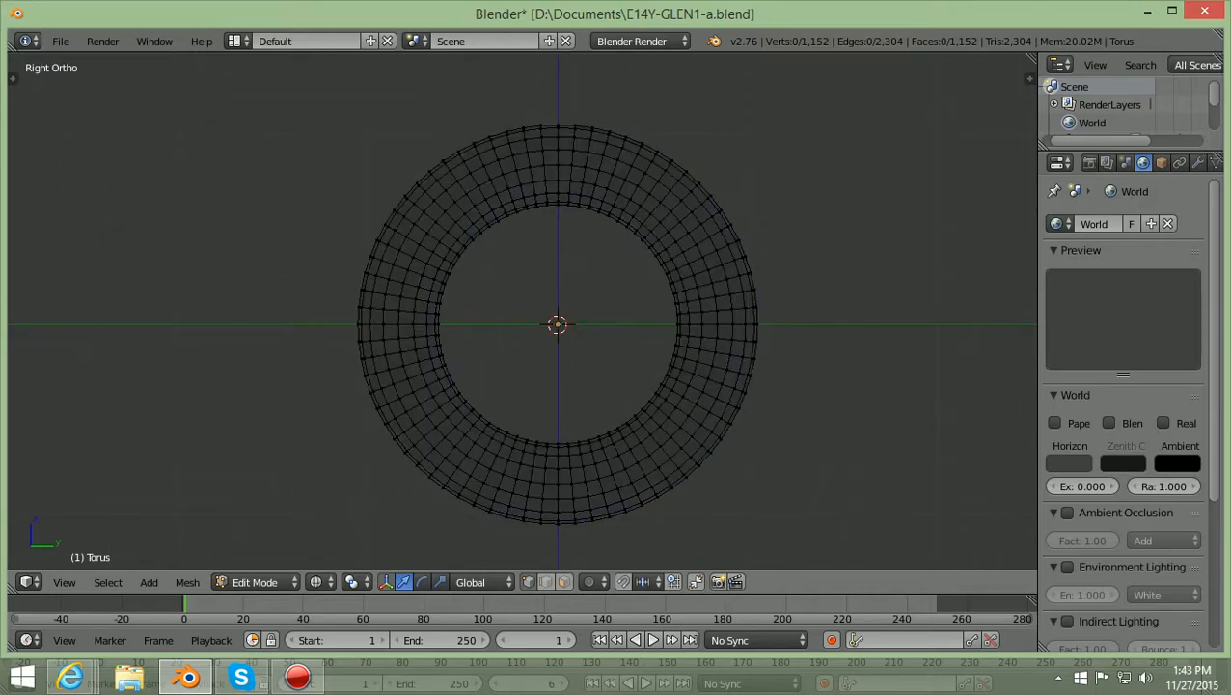
scroll(558, 324, up, 1)
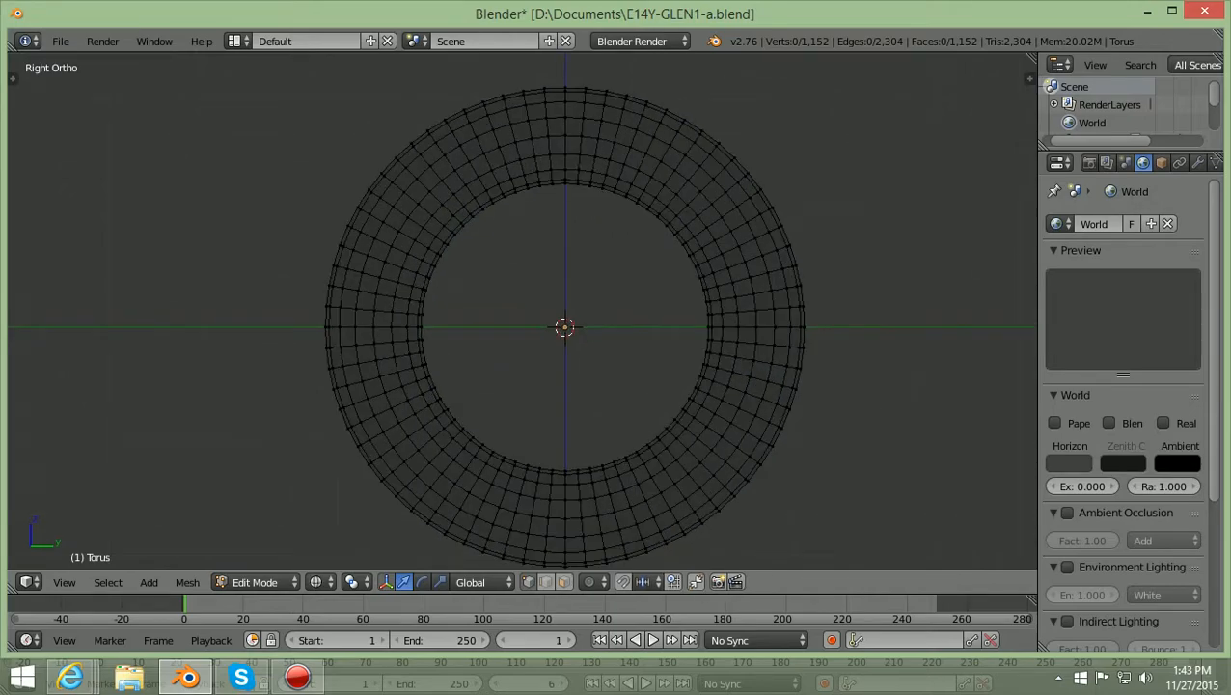
scroll(521, 326, down, 1)
key(z)
scroll(521, 326, down, 1)
mouse_move(521, 327)
middle_down()
mouse_move(156, 223)
mouse_move(13, 331)
mouse_move(487, 362)
mouse_move(467, 352)
mouse_move(464, 289)
mouse_move(442, 305)
mouse_move(262, 297)
mouse_move(71, 322)
mouse_move(158, 319)
middle_up()
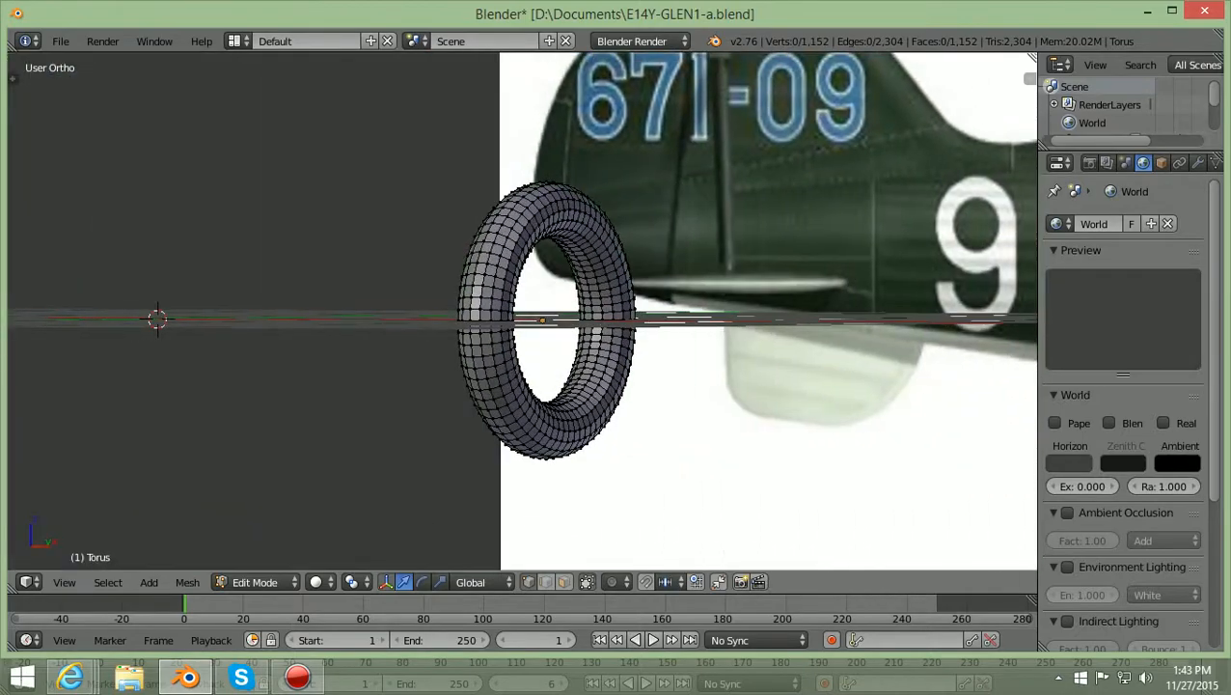
key(KP_3)
scroll(552, 322, up, 2)
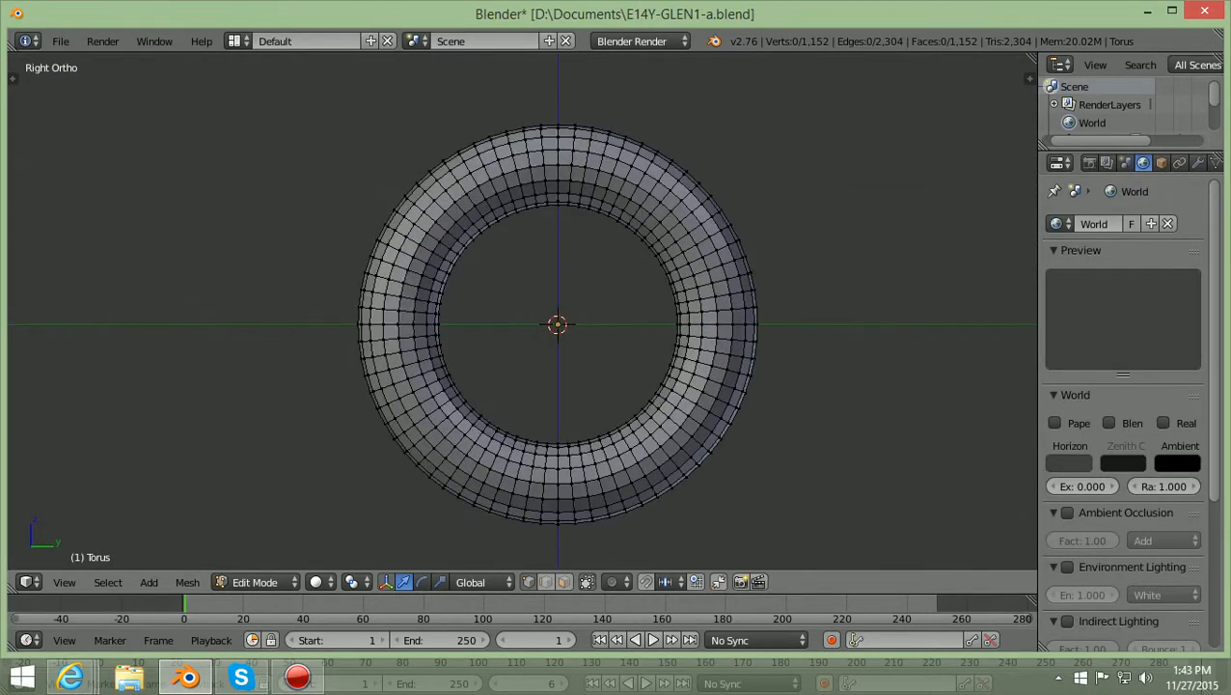
Using wireframe shading, select the torus's innermost seven vertex loops all around the hole, front and back, and delete the vertices.
key(z)
scroll(564, 326, up, 2)
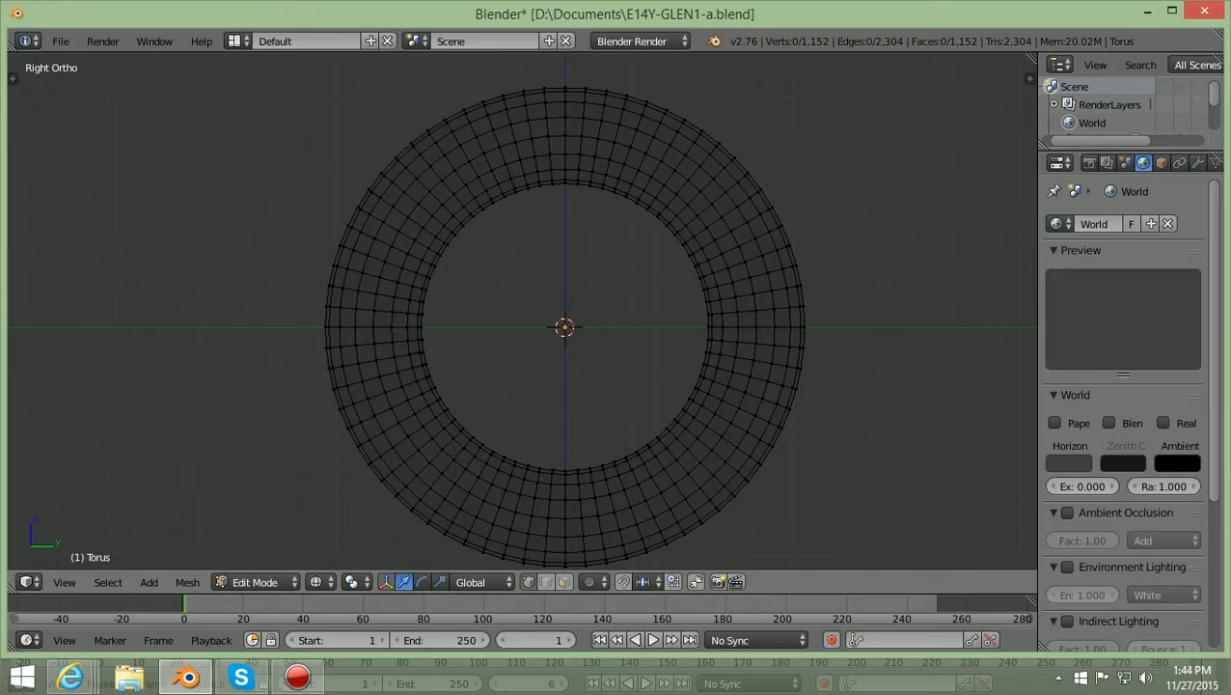
alt+right_click(484, 445)
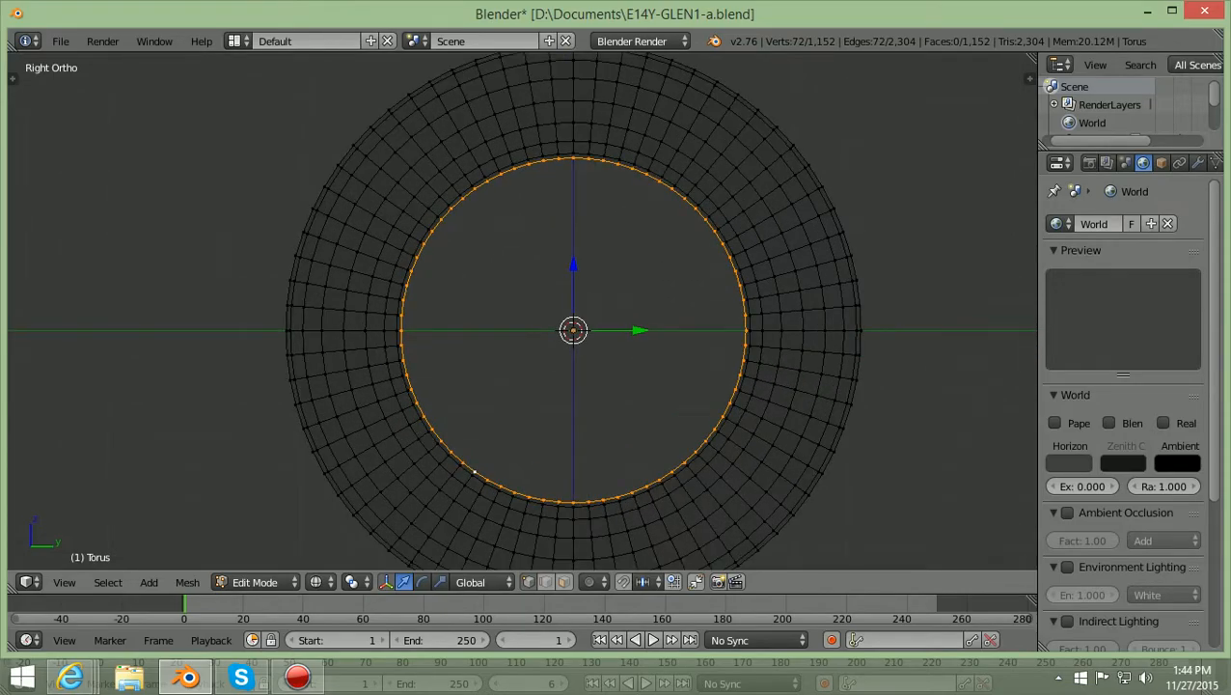
ctrl+right_click(406, 374)
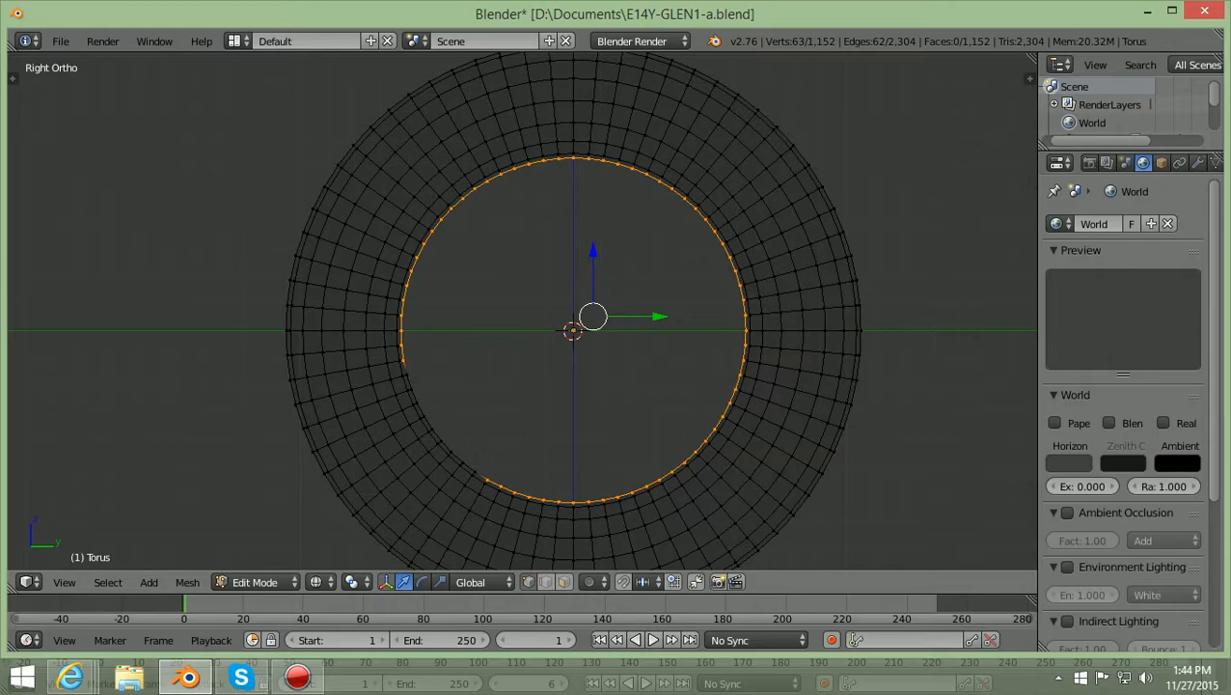
ctrl+scroll(574, 330, down, 1)
mouse_move(527, 461)
ctrl+mouse_down()
mouse_move(452, 455)
mouse_move(397, 392)
mouse_move(381, 251)
mouse_move(411, 275)
mouse_move(475, 292)
ctrl+mouse_up()
mouse_move(390, 278)
ctrl+mouse_down()
mouse_move(460, 166)
mouse_move(567, 129)
mouse_move(687, 147)
mouse_move(738, 183)
mouse_move(788, 290)
mouse_move(789, 355)
mouse_move(773, 425)
mouse_move(709, 483)
mouse_move(617, 521)
mouse_move(526, 497)
mouse_move(453, 434)
mouse_move(417, 308)
ctrl+mouse_up()
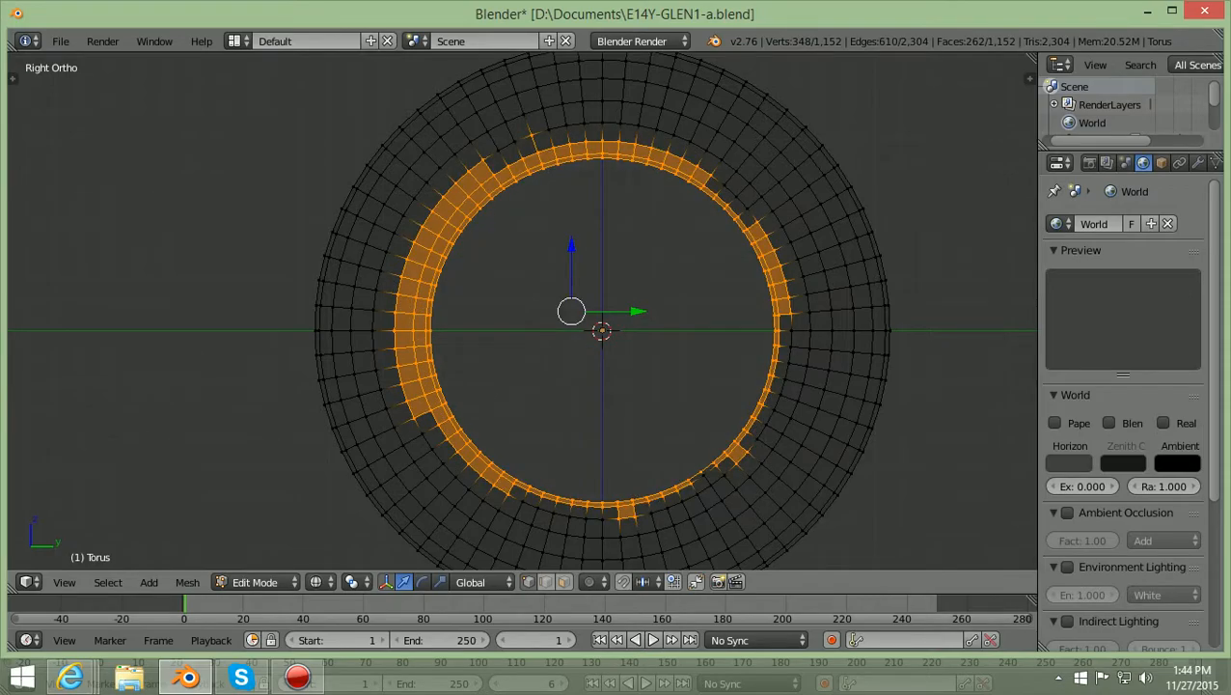
mouse_move(494, 175)
ctrl+mouse_down()
mouse_move(509, 135)
mouse_move(531, 159)
mouse_move(543, 133)
mouse_move(606, 118)
mouse_move(653, 154)
mouse_move(647, 183)
mouse_move(610, 133)
mouse_move(644, 120)
mouse_move(720, 162)
ctrl+mouse_up()
mouse_move(691, 245)
ctrl+mouse_down()
mouse_move(695, 155)
mouse_move(729, 156)
mouse_move(783, 230)
mouse_move(777, 241)
ctrl+mouse_up()
mouse_move(748, 355)
ctrl+mouse_down()
mouse_move(767, 237)
mouse_move(803, 258)
mouse_move(809, 354)
mouse_move(791, 282)
mouse_move(816, 333)
mouse_move(810, 371)
mouse_move(751, 365)
ctrl+mouse_up()
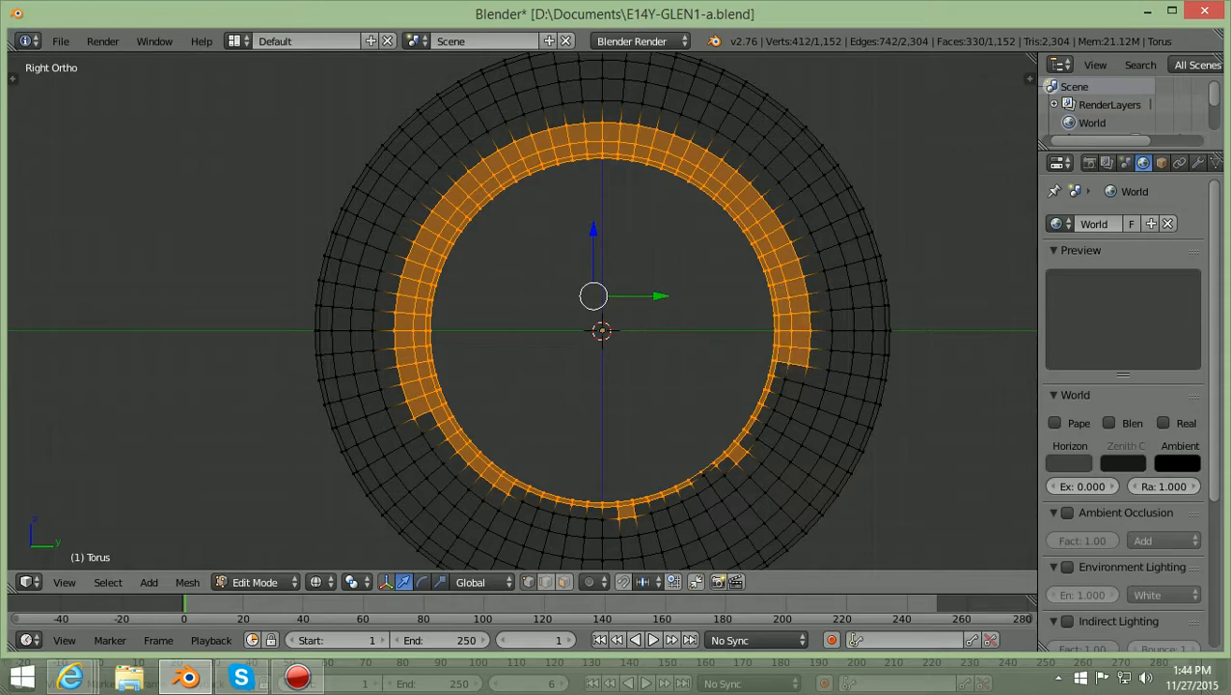
mouse_move(711, 460)
ctrl+mouse_down()
mouse_move(758, 359)
mouse_move(795, 349)
mouse_move(790, 433)
mouse_move(743, 471)
mouse_move(749, 493)
mouse_move(676, 531)
mouse_move(600, 543)
mouse_move(521, 524)
mouse_move(475, 491)
mouse_move(448, 462)
mouse_move(426, 367)
ctrl+mouse_up()
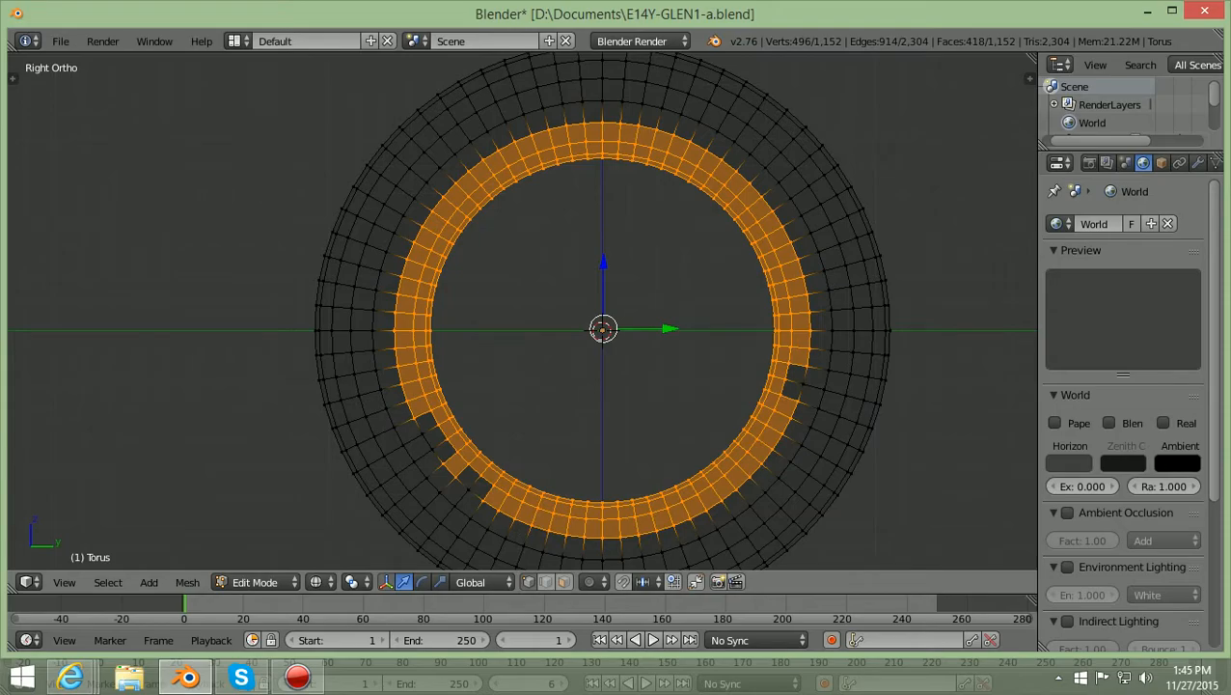
mouse_move(491, 516)
ctrl+mouse_down()
mouse_move(470, 468)
mouse_move(483, 488)
mouse_move(416, 429)
mouse_move(445, 410)
mouse_move(445, 475)
ctrl+mouse_up()
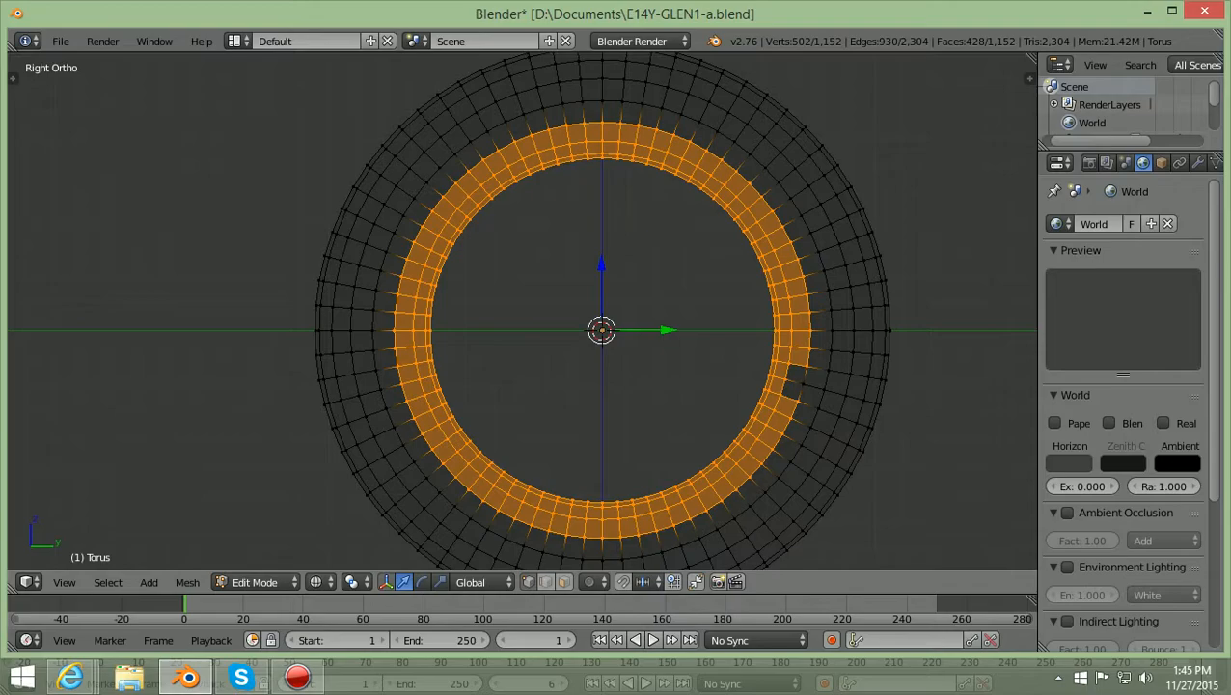
mouse_move(778, 396)
ctrl+mouse_down()
mouse_move(791, 380)
mouse_move(782, 397)
ctrl+mouse_up()
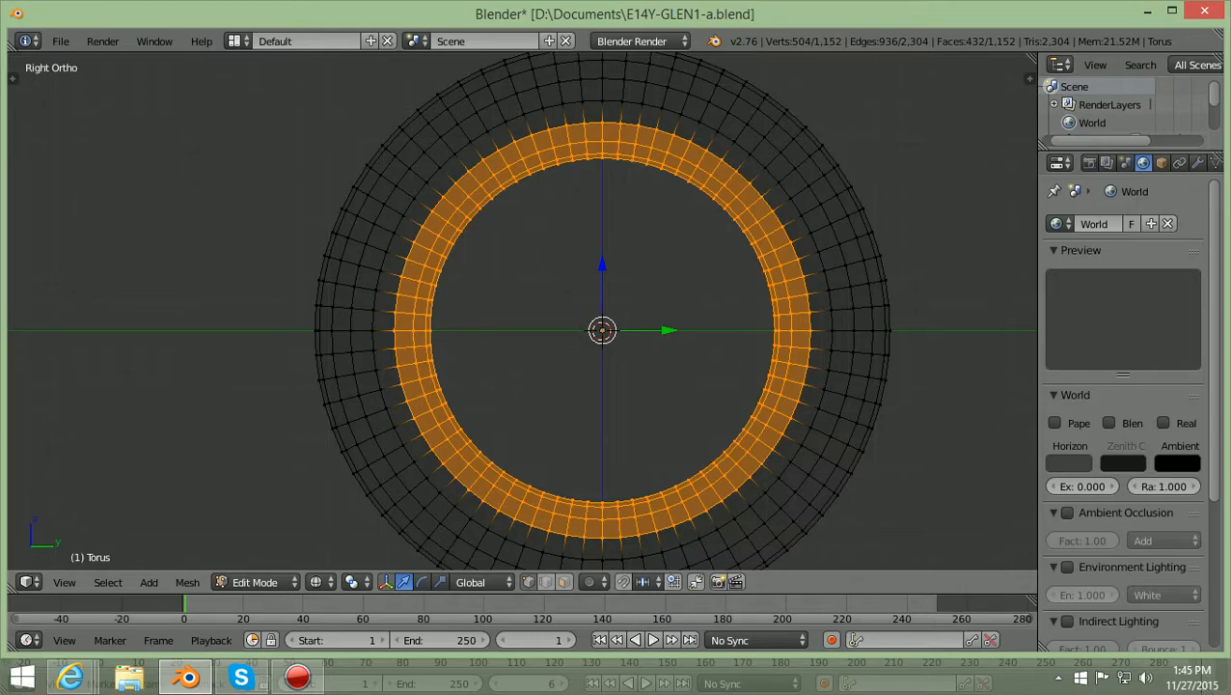
scroll(523, 311, down, 2)
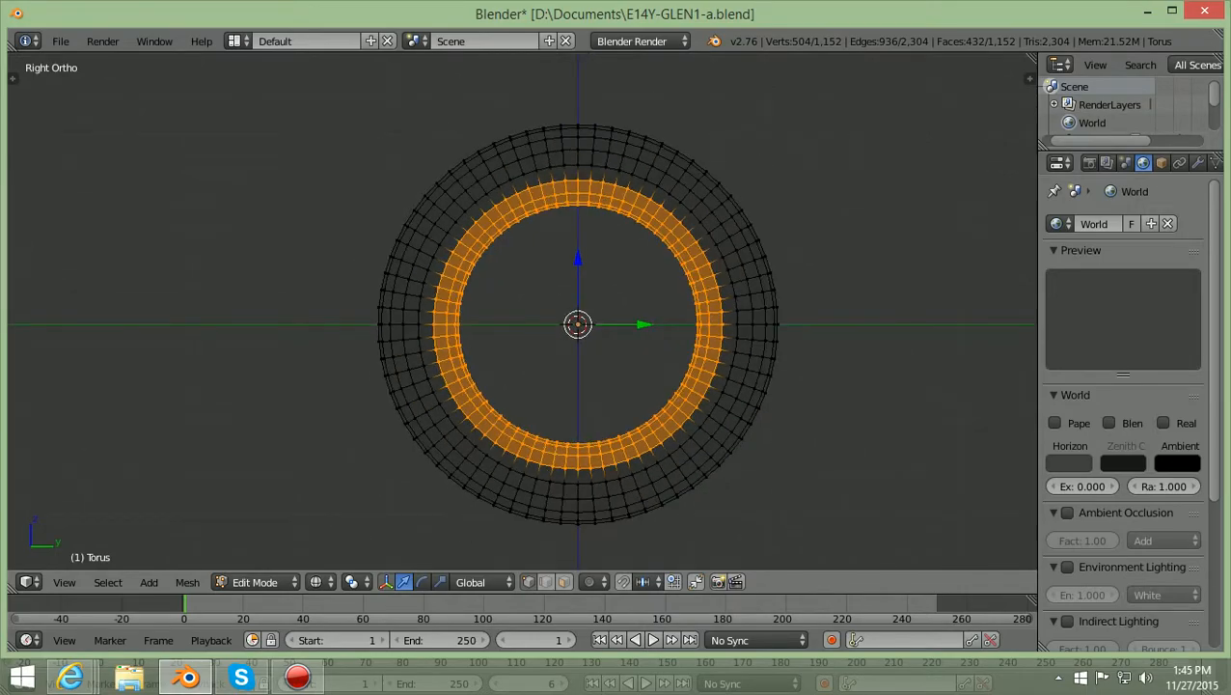
scroll(522, 309, down, 1)
middle_drag(522, 309, 680, 348)
middle_drag(27, 259, 726, 207)
middle_drag(617, 309, 587, 320)
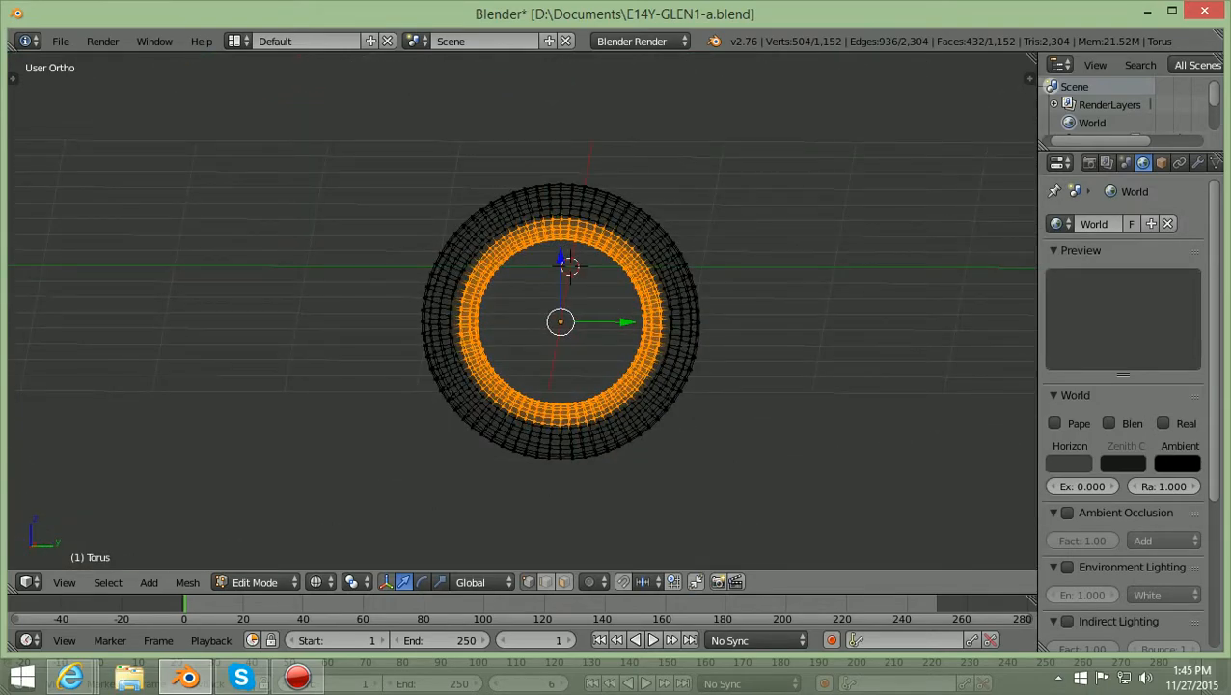
key(x)
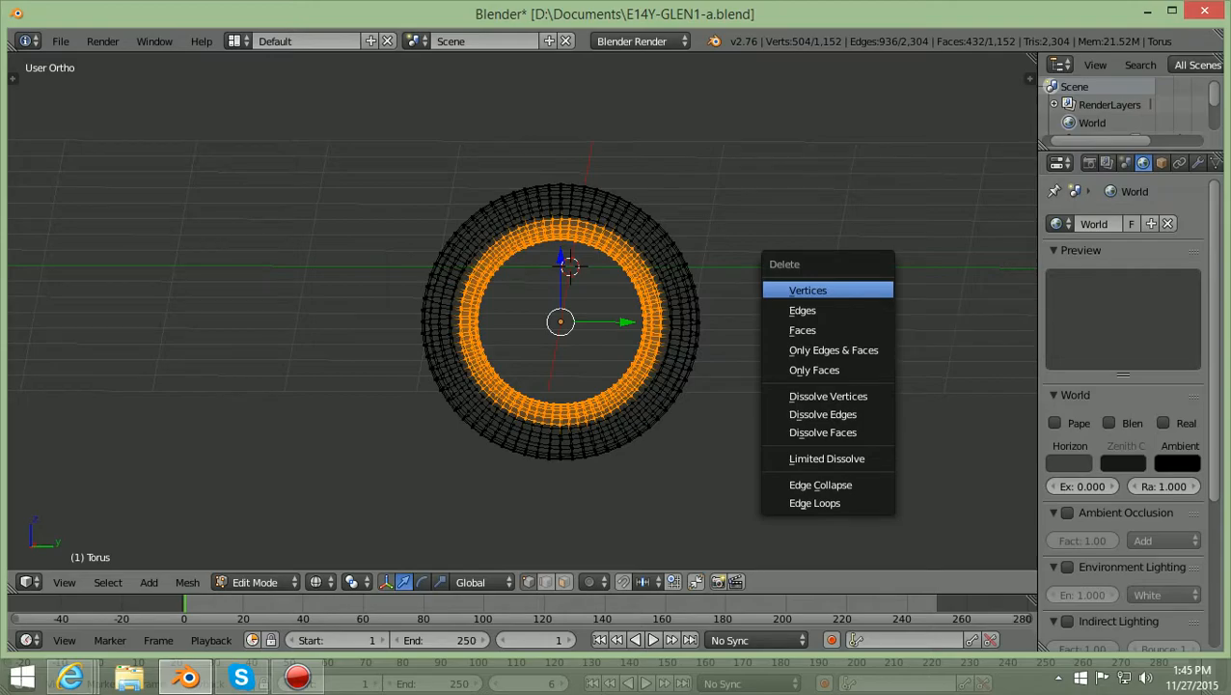
click(861, 290)
scroll(861, 290, down, 2)
middle_drag(861, 290, 986, 328)
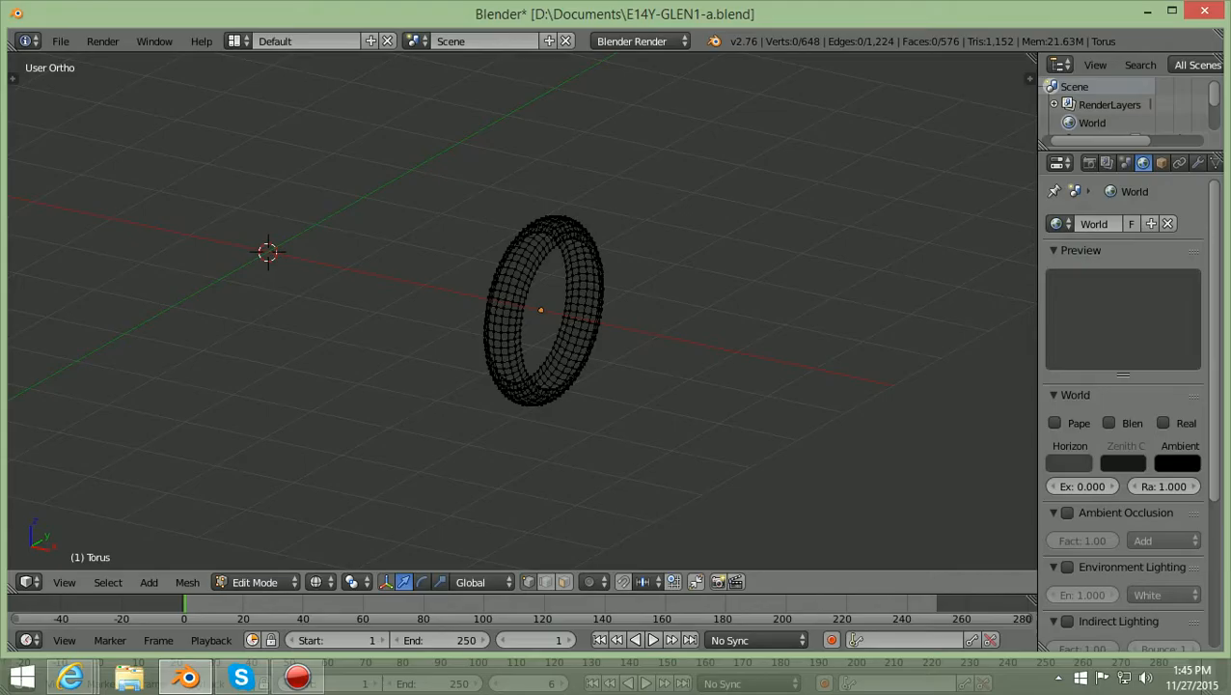
Select the whole remaining ring and scale it uniformly to about 0.9655 against the engine cowling in the side-profile reference.
key(z)
mouse_move(986, 328)
middle_down()
mouse_move(801, 402)
mouse_move(627, 348)
mouse_move(666, 286)
mouse_move(963, 310)
mouse_move(1021, 319)
mouse_move(1055, 343)
mouse_move(1136, 308)
mouse_move(1049, 281)
mouse_move(1003, 309)
mouse_move(1020, 320)
mouse_move(849, 354)
mouse_move(878, 224)
mouse_move(868, 289)
mouse_move(832, 300)
mouse_move(864, 301)
middle_up()
key(KP_1)
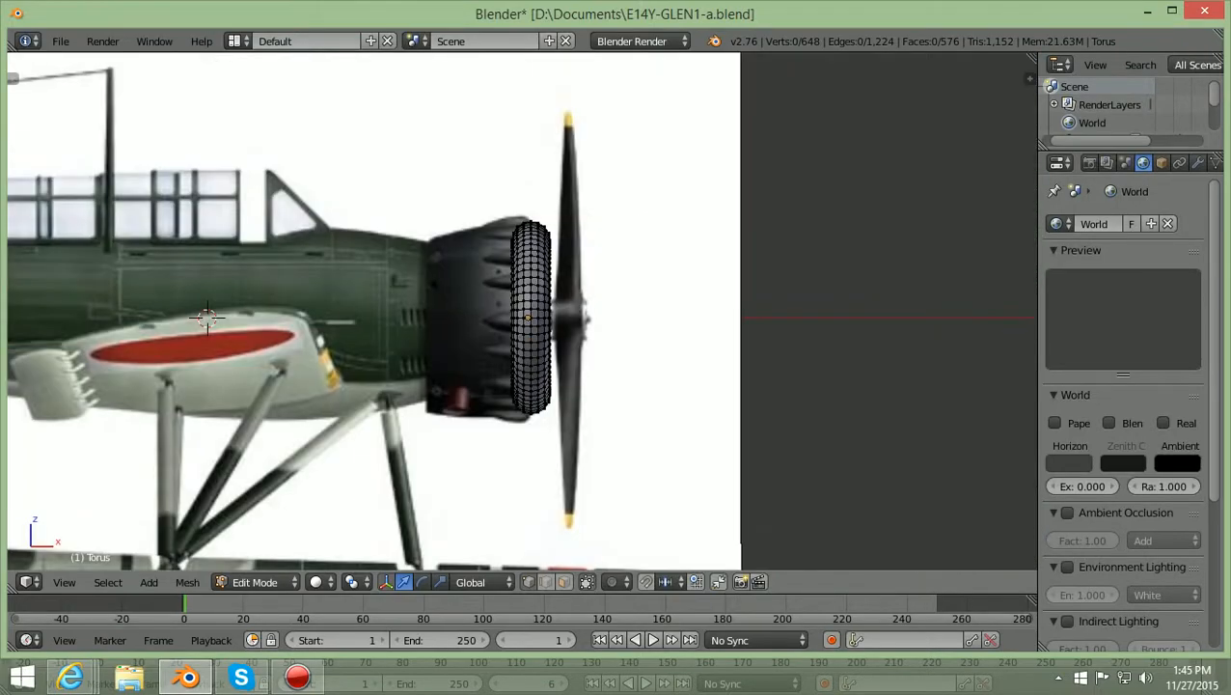
scroll(522, 310, up, 3)
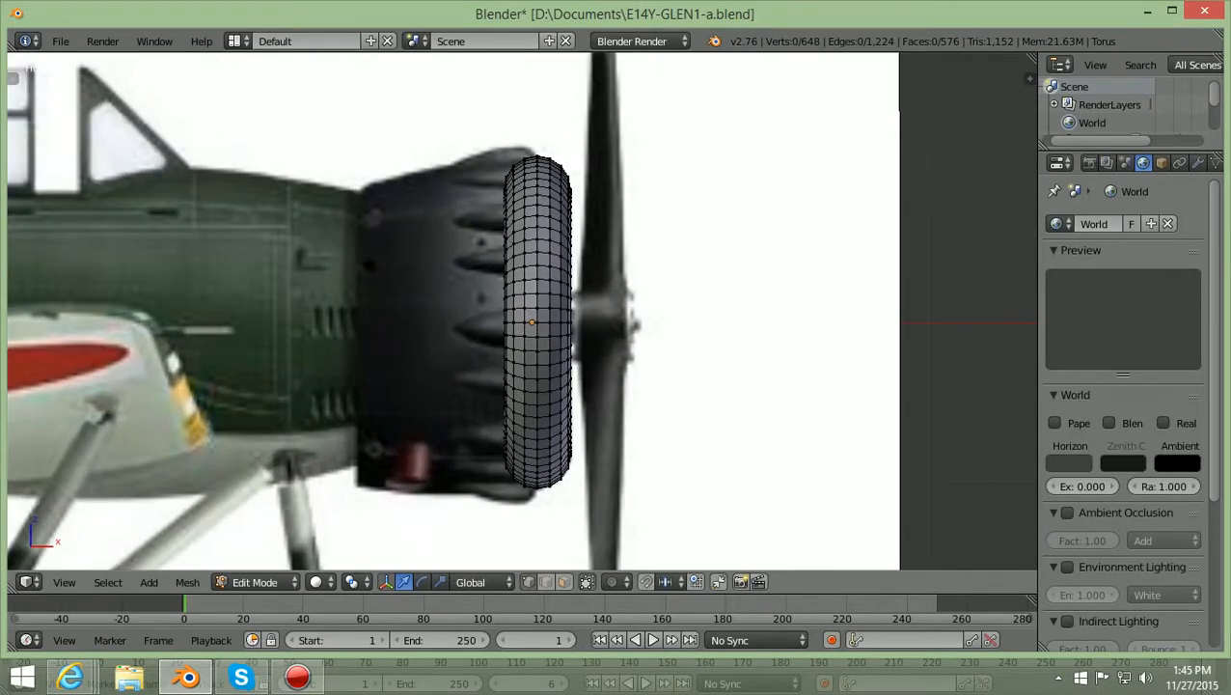
key(z)
scroll(522, 311, up, 1)
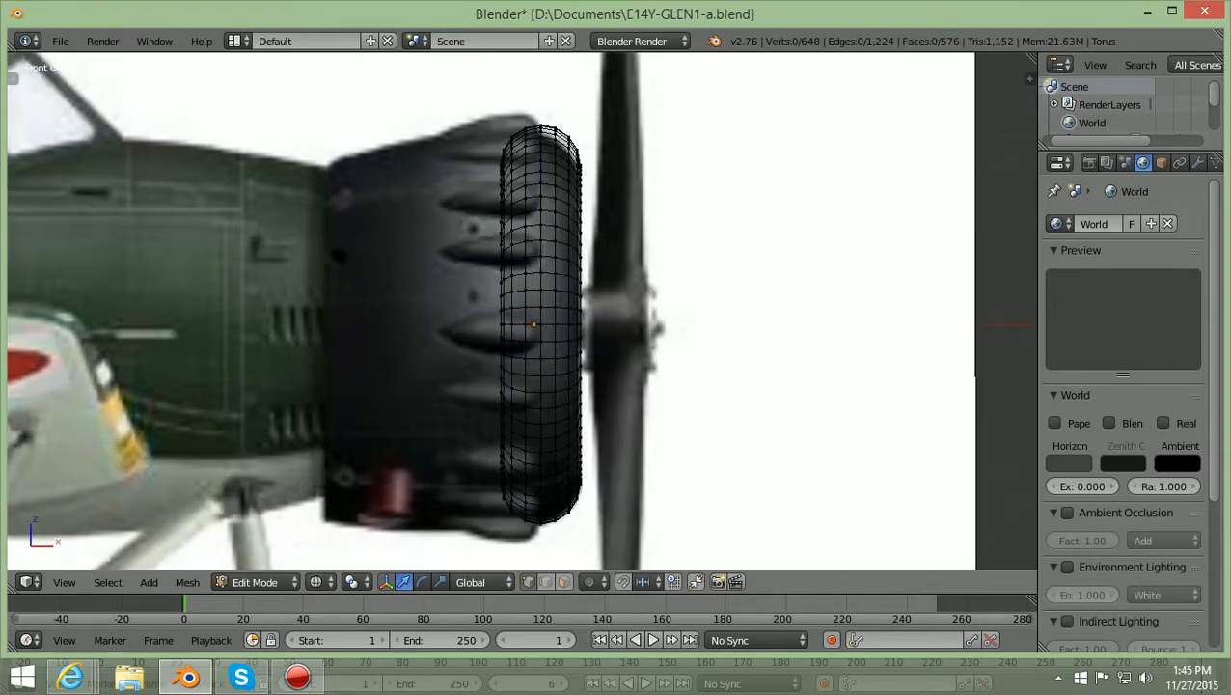
scroll(522, 311, down, 1)
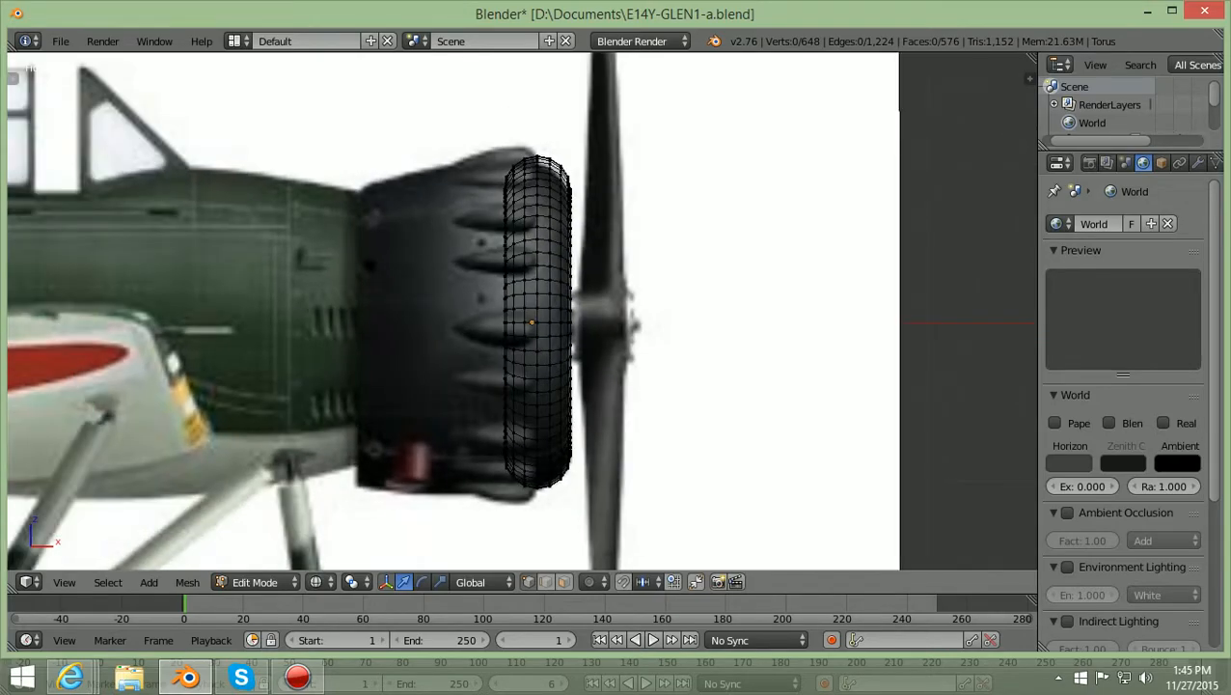
key(b)
drag(431, 537, 624, 79)
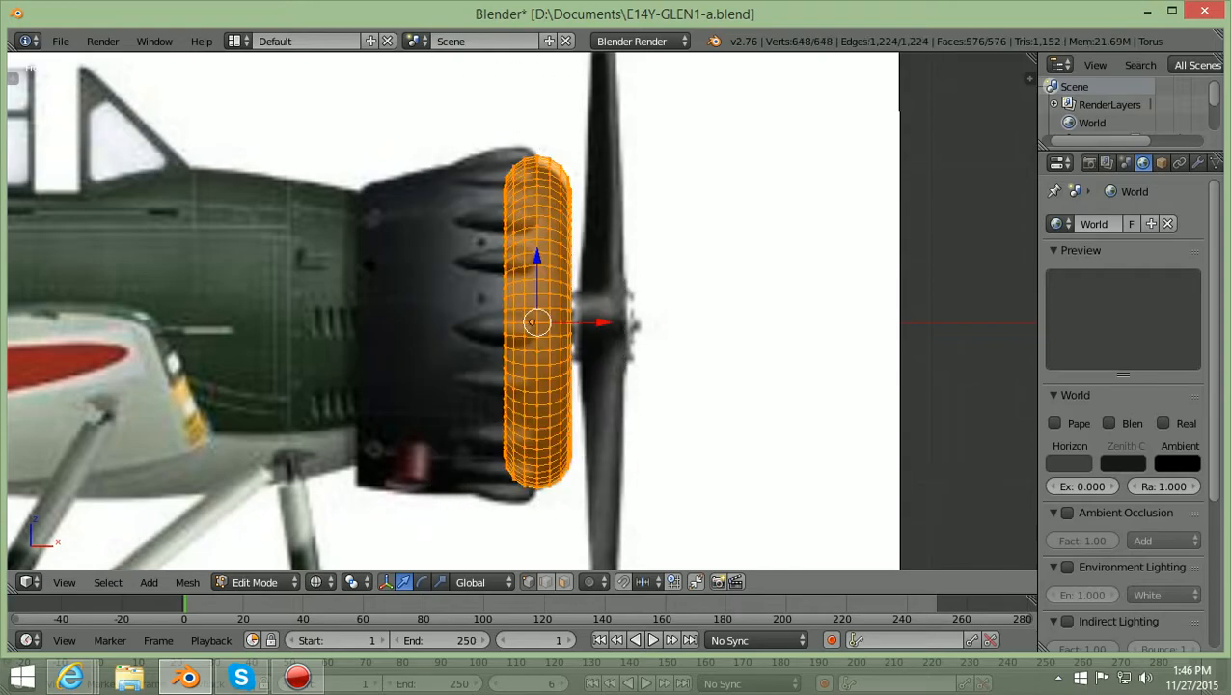
scroll(522, 311, up, 1)
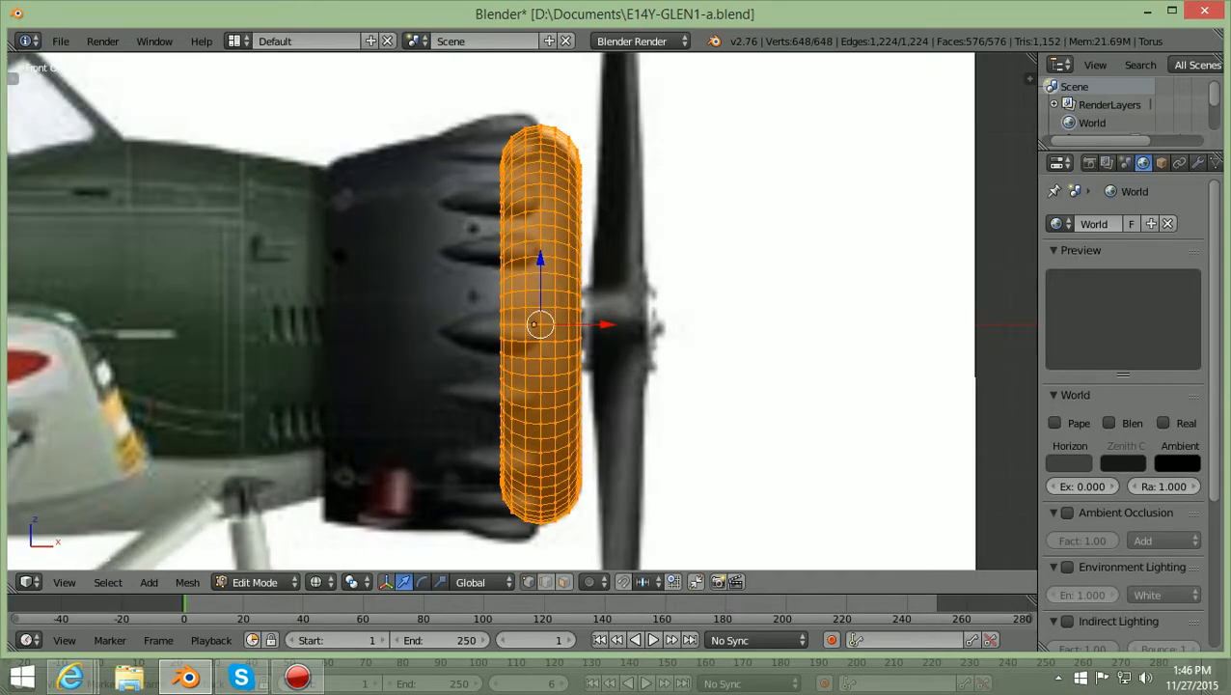
key(s)
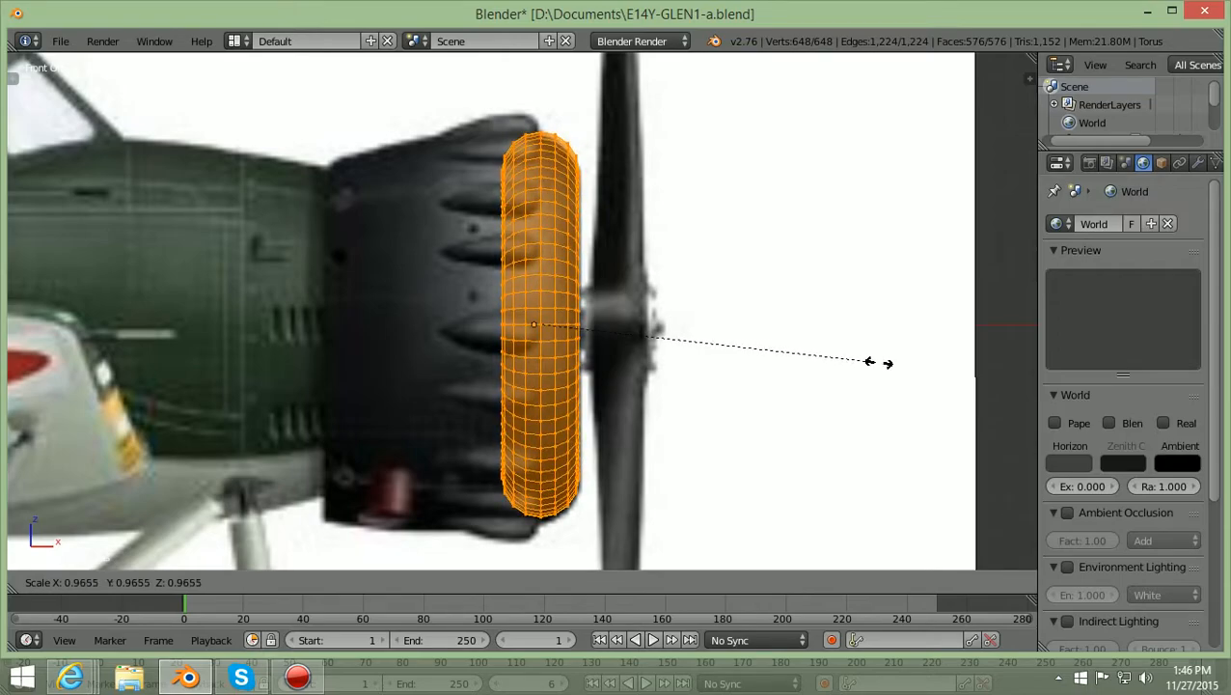
click(879, 362)
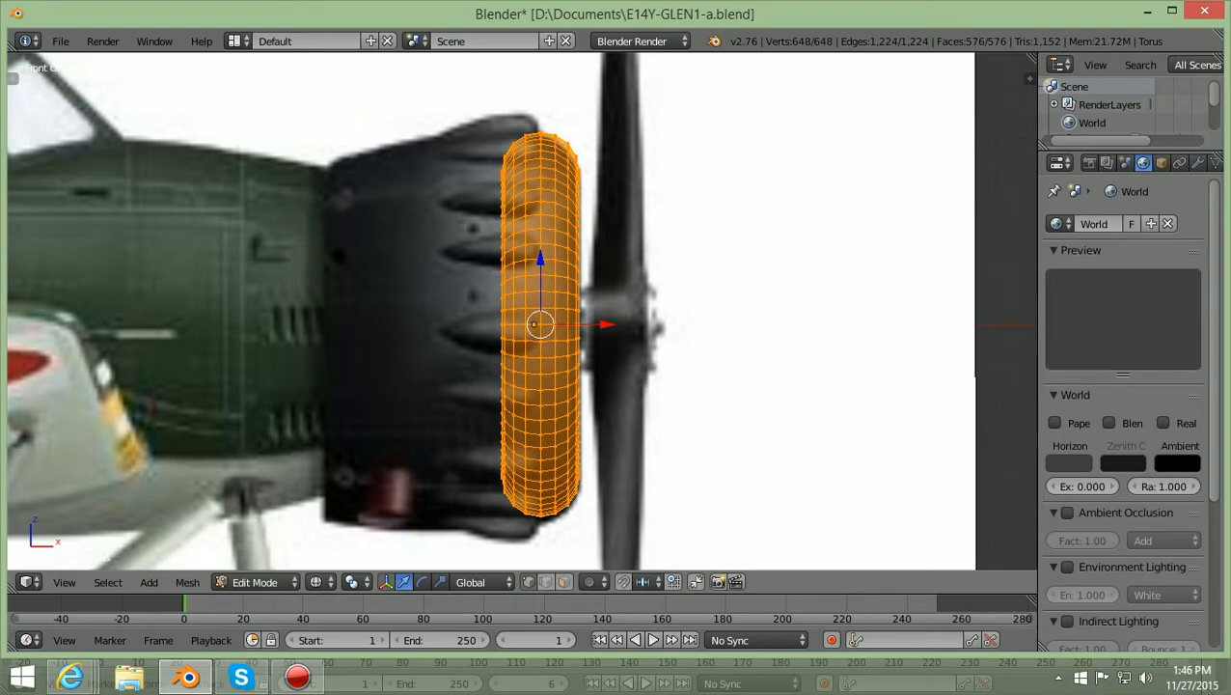
Move the ring down along global Z by about 0.0286, then back up by about 0.0048 to fit the cowling.
key(g)
key(z)
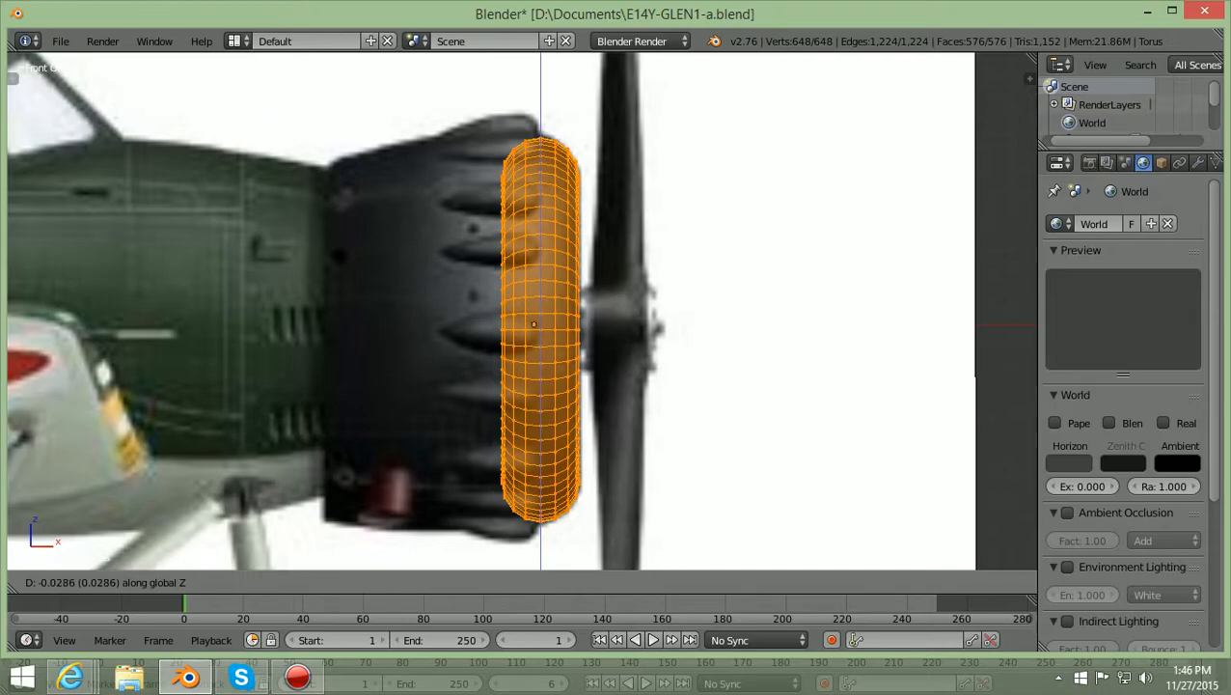
key(Return)
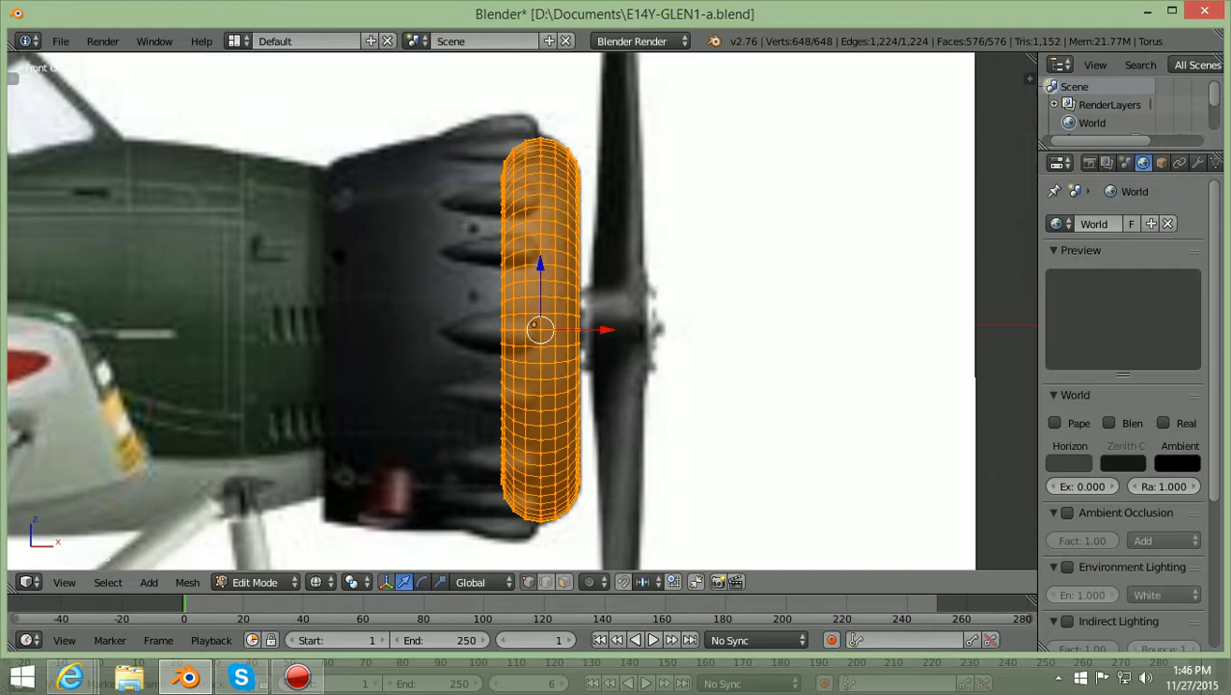
key(g)
key(z)
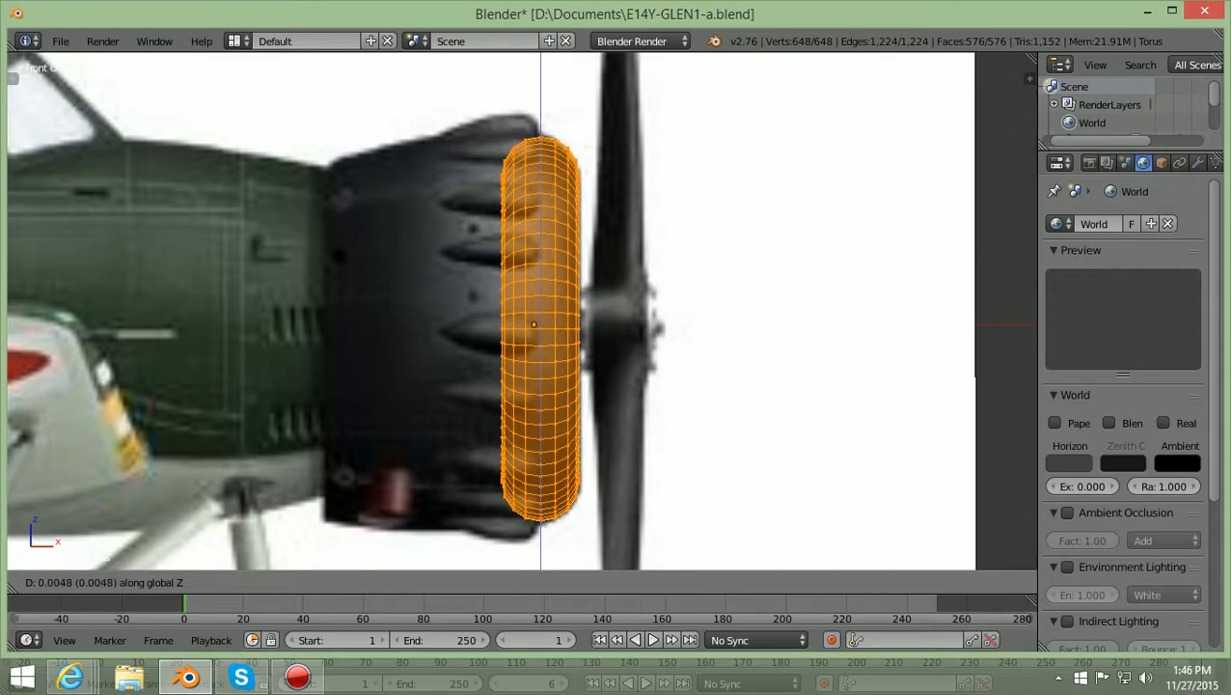
key(Return)
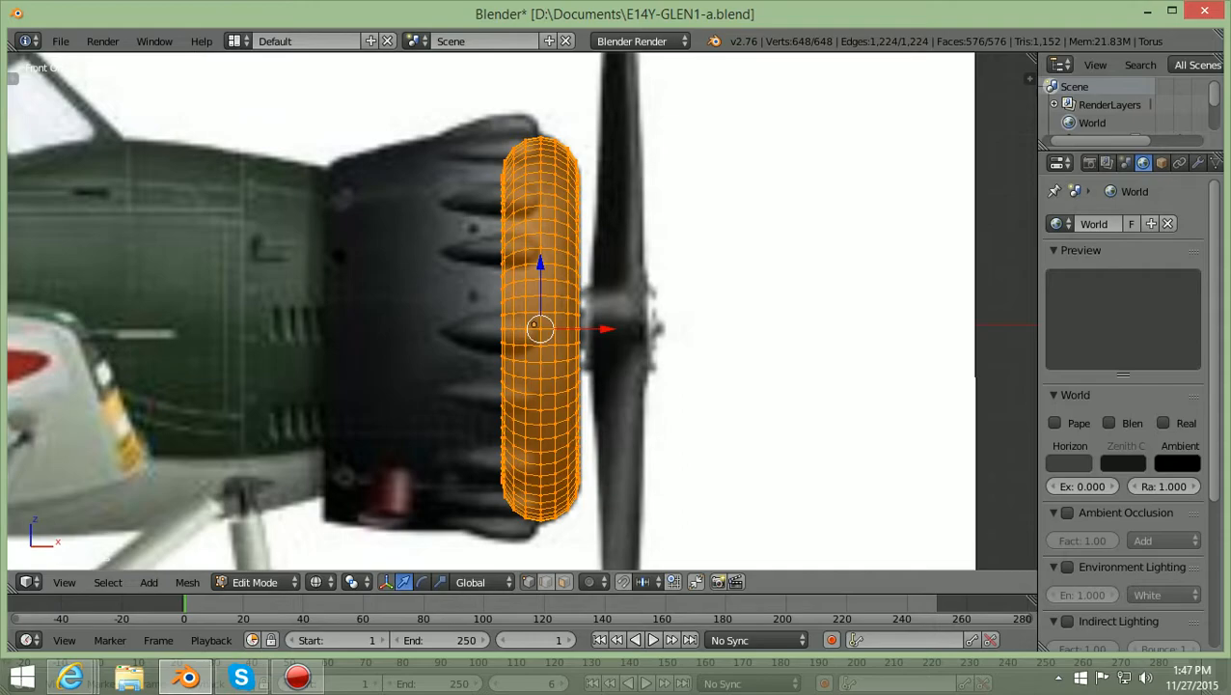
Examine the ring's fit over the cowling's front lip in the side-profile reference, in solid and wireframe, and clear the selection.
scroll(521, 311, down, 3)
mouse_move(521, 311)
middle_down()
mouse_move(506, 319)
mouse_move(517, 315)
middle_up()
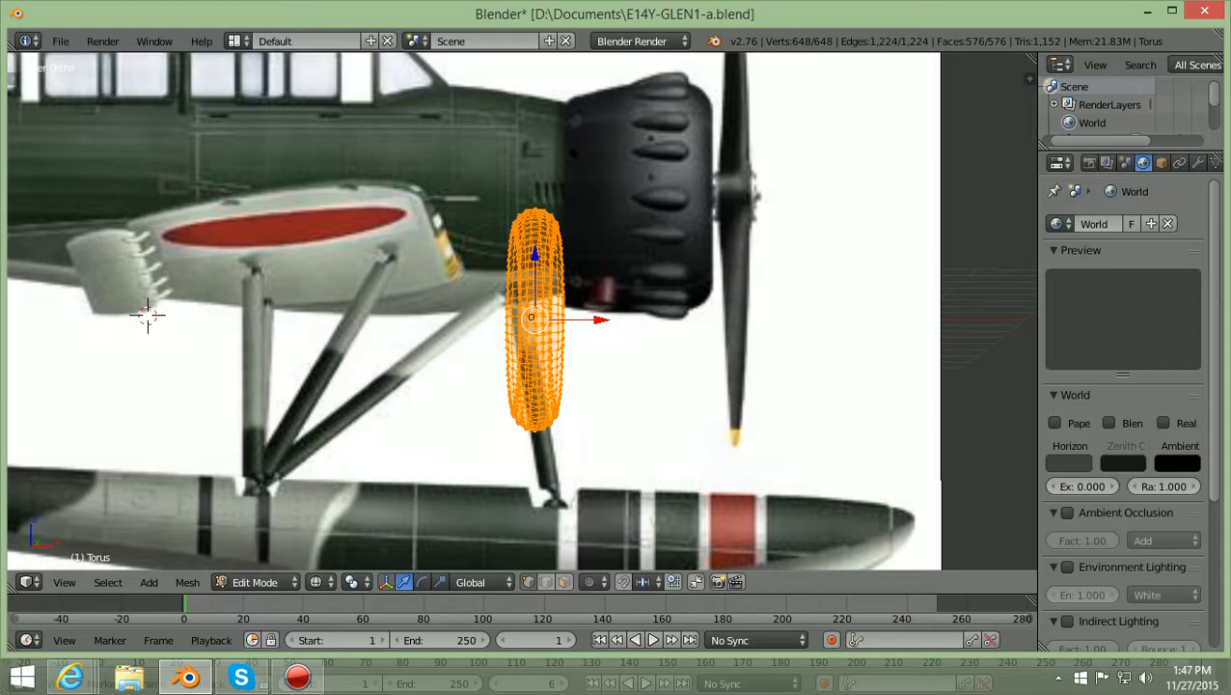
key(KP_1)
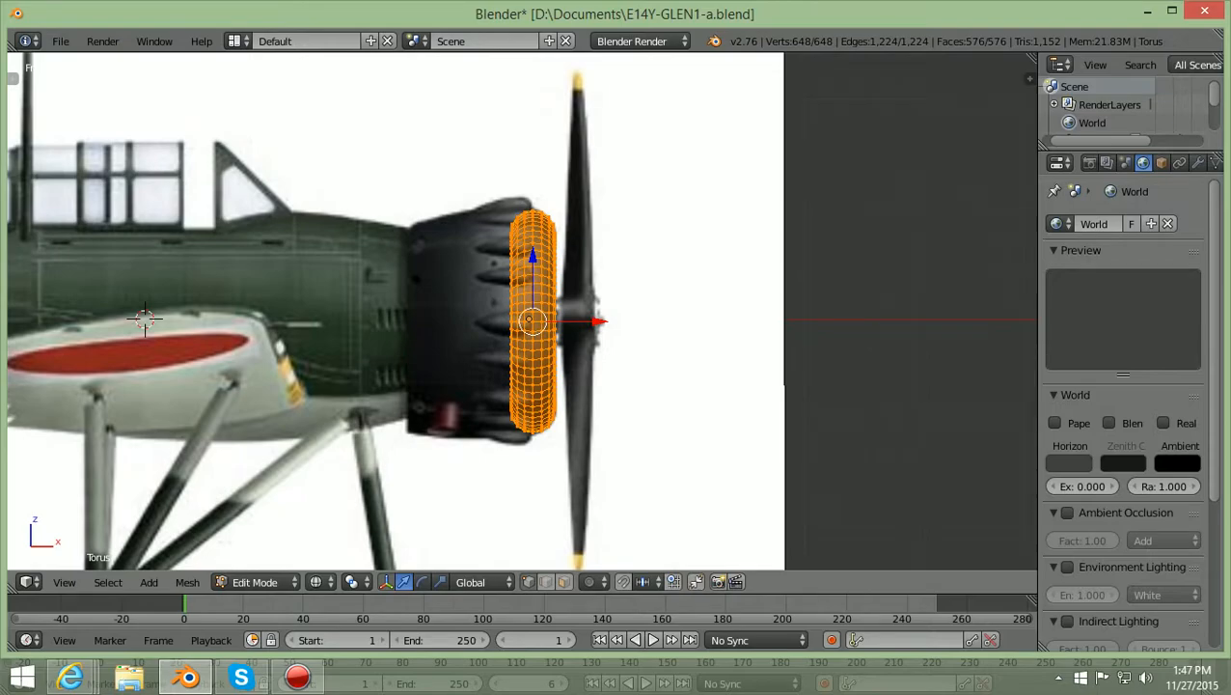
scroll(522, 311, up, 1)
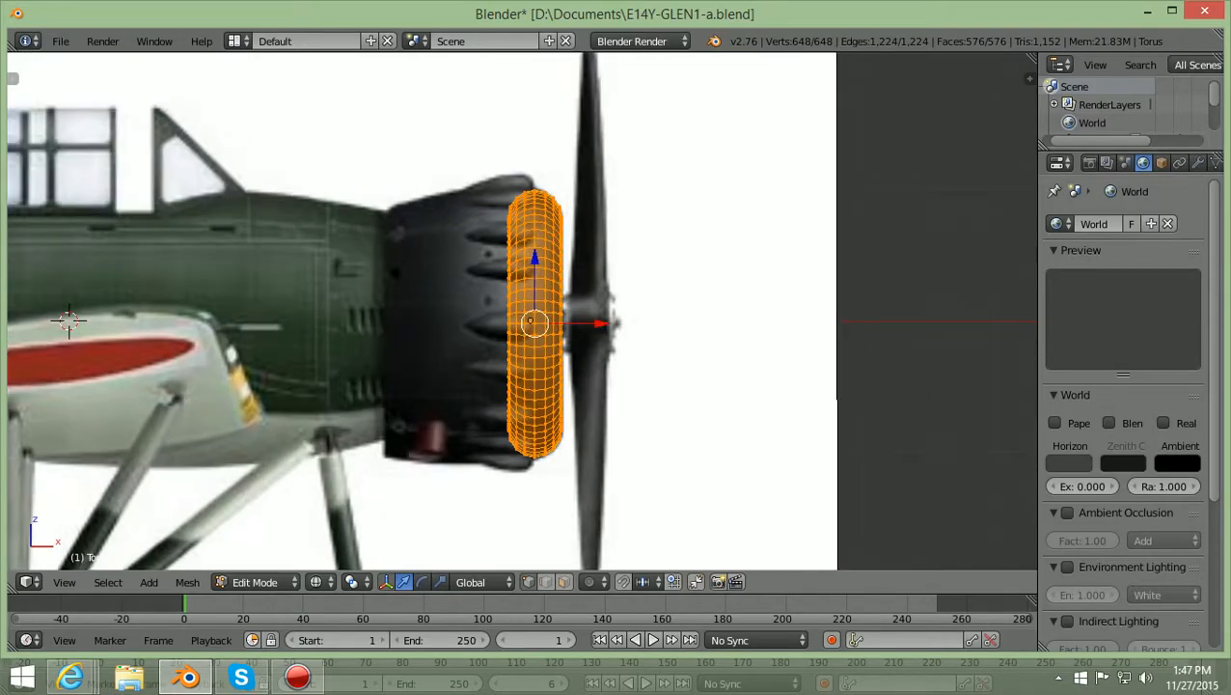
scroll(491, 308, down, 3)
scroll(490, 309, up, 1)
key(z)
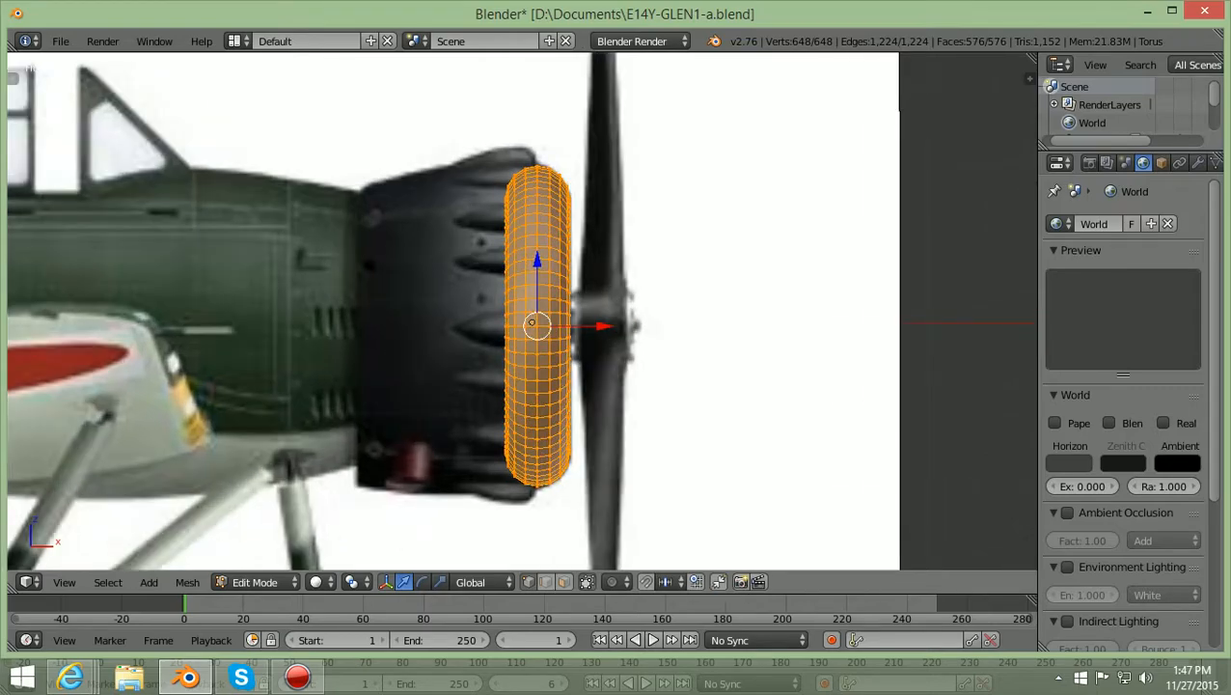
key(z)
key(a)
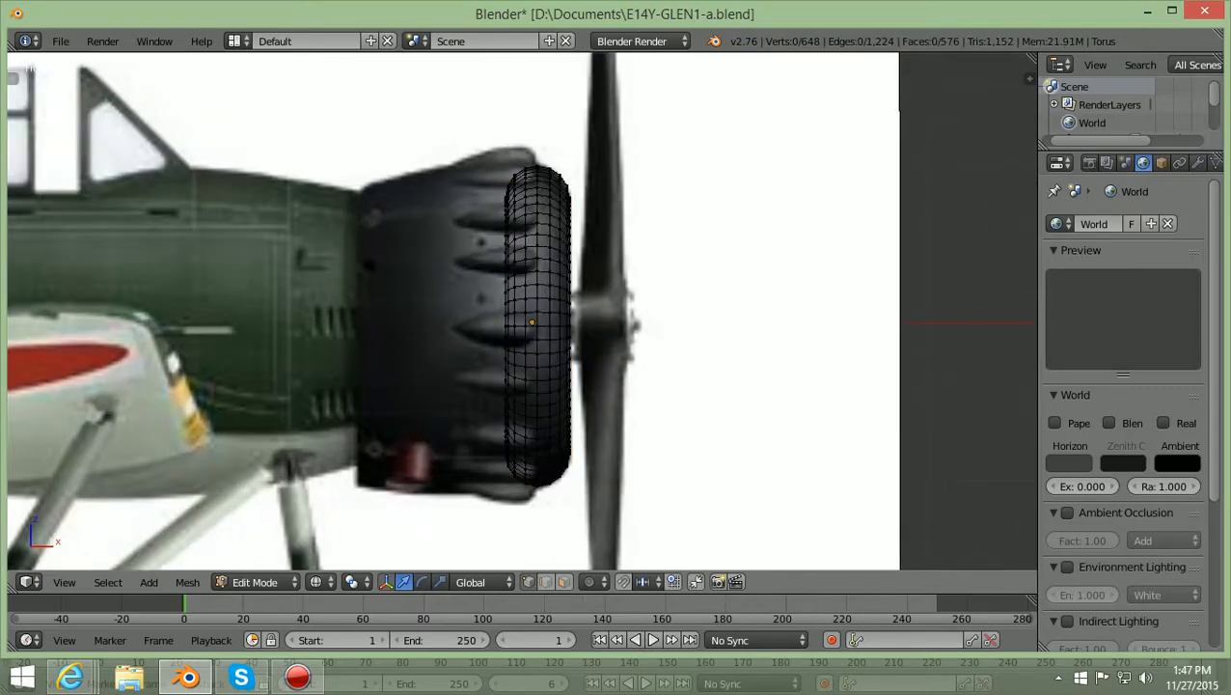
Examine how the ring lines up with the engine cowling in the top-down reference of the aircraft.
scroll(454, 309, down, 3)
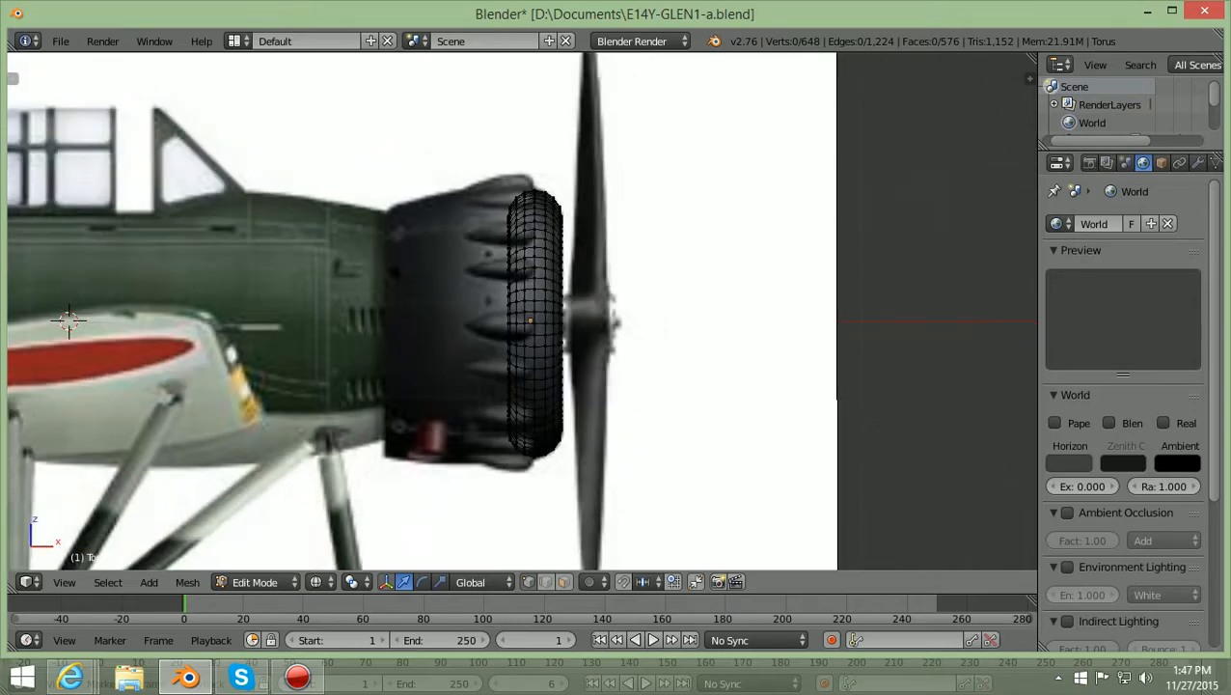
key(KP_7)
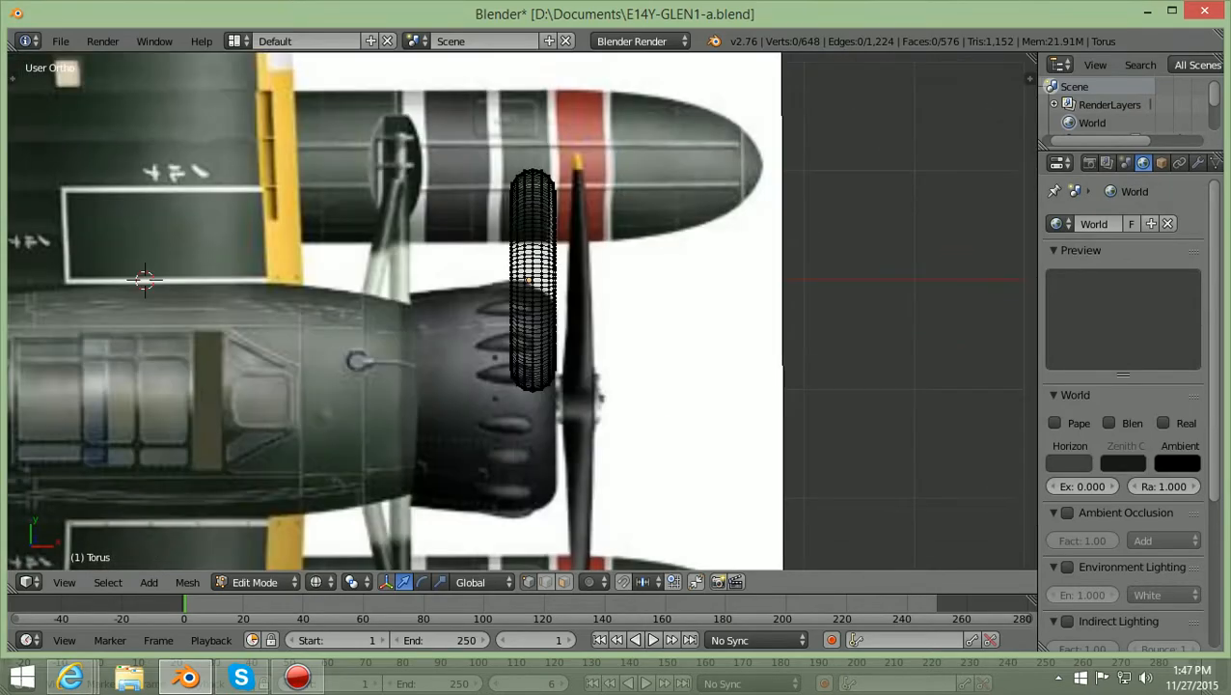
scroll(526, 314, up, 1)
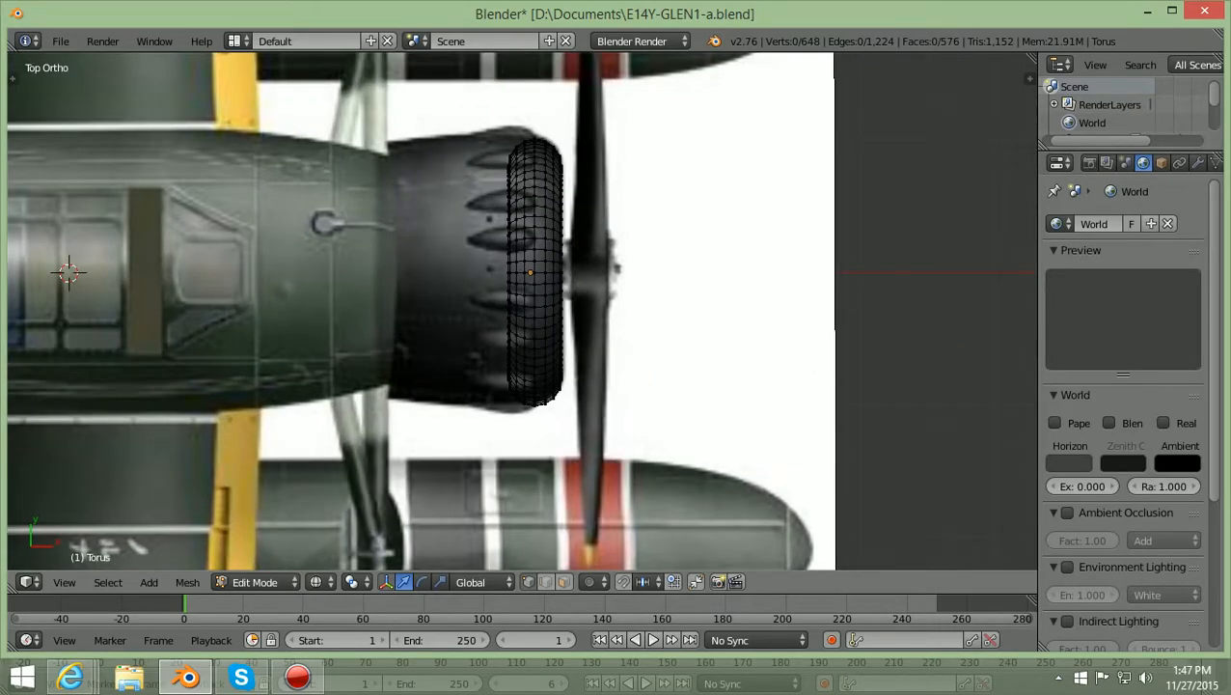
scroll(526, 309, up, 1)
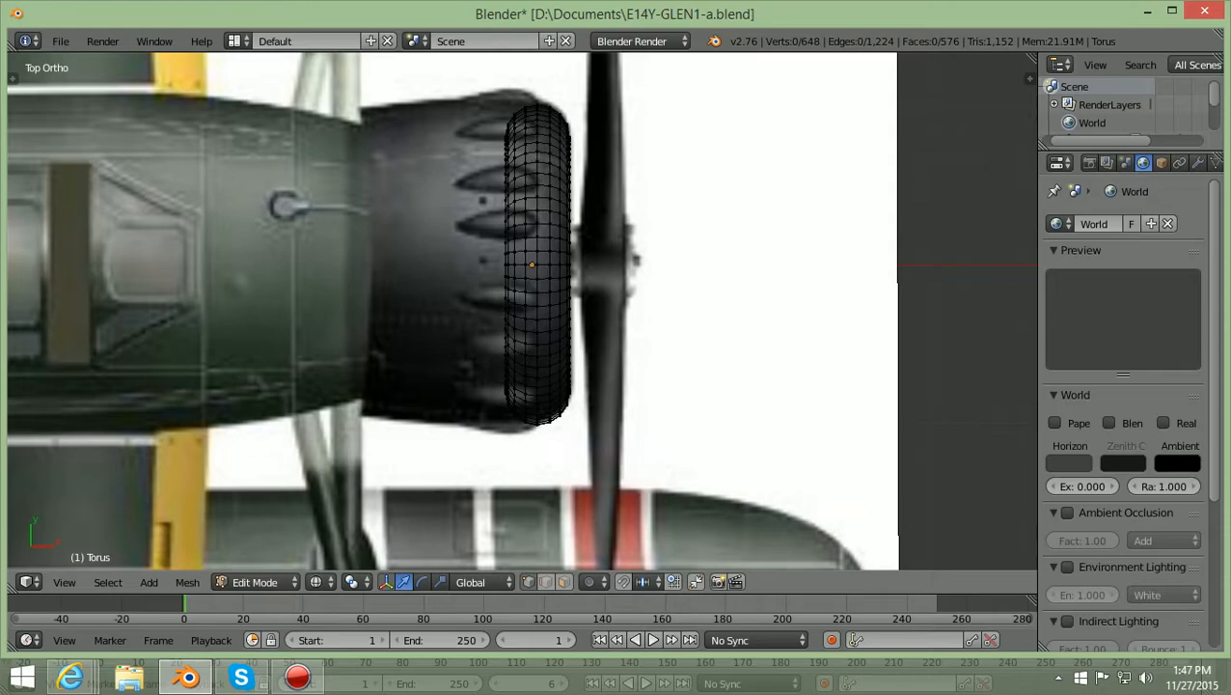
scroll(522, 309, down, 8)
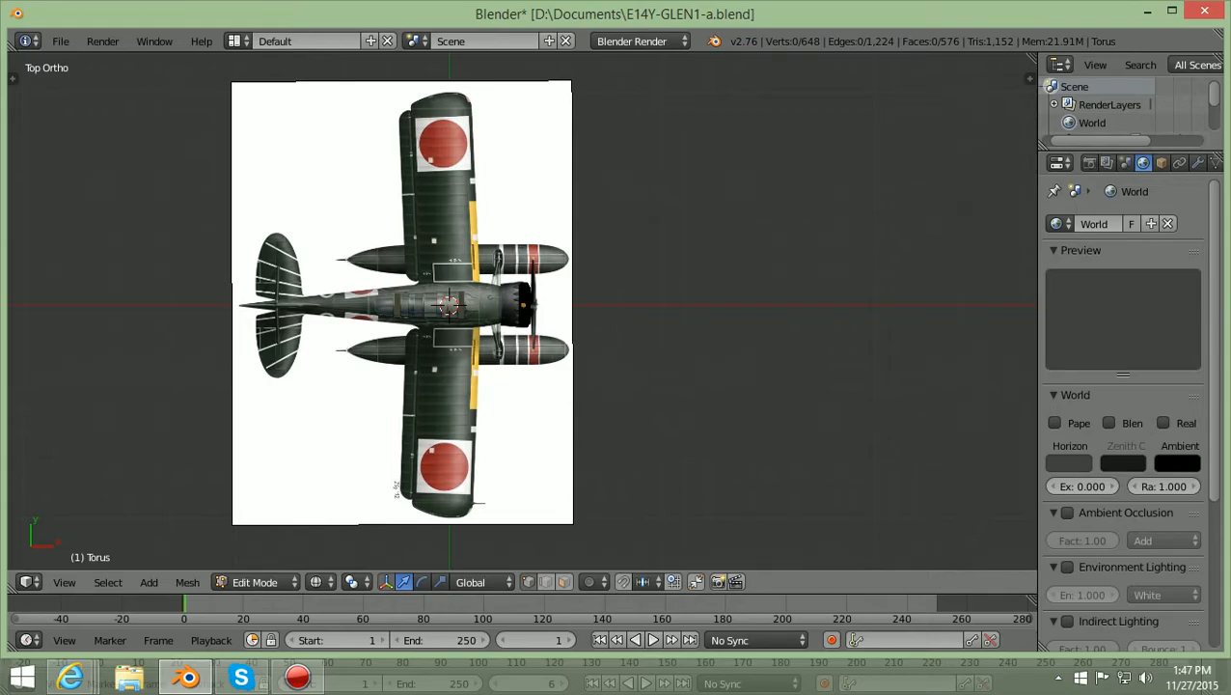
scroll(526, 290, up, 10)
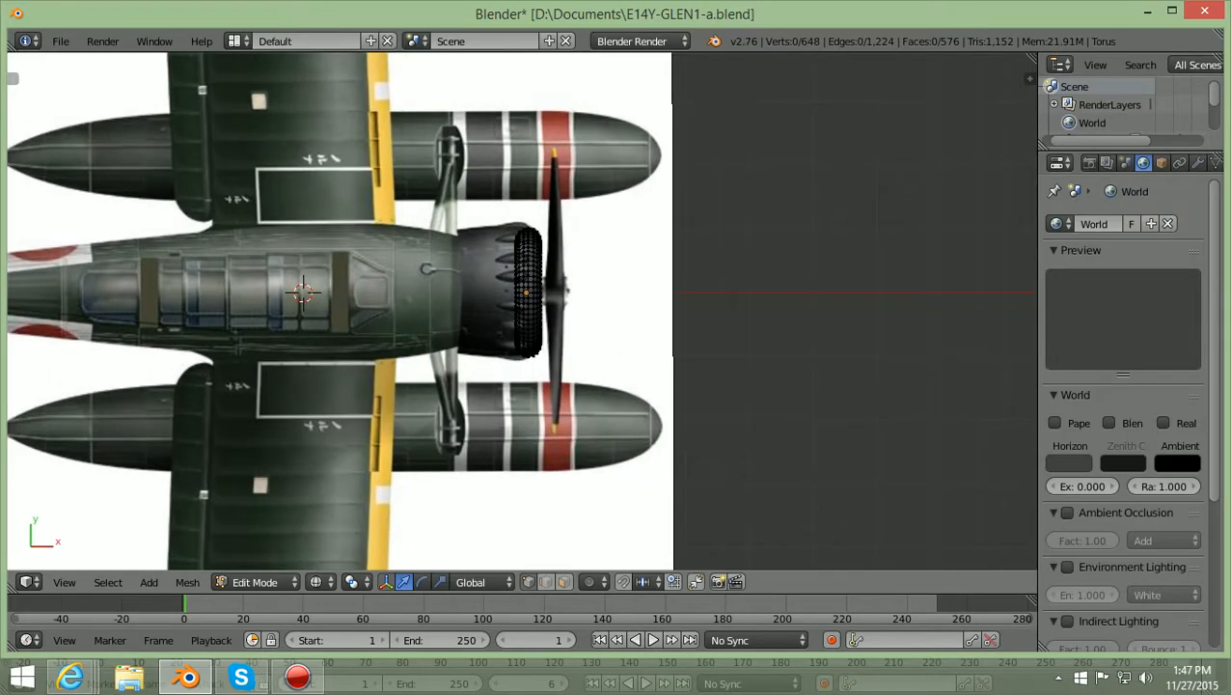
Compare the ring's fit over the engine cowling's front lip between the top-down and side-profile references.
scroll(526, 289, up, 2)
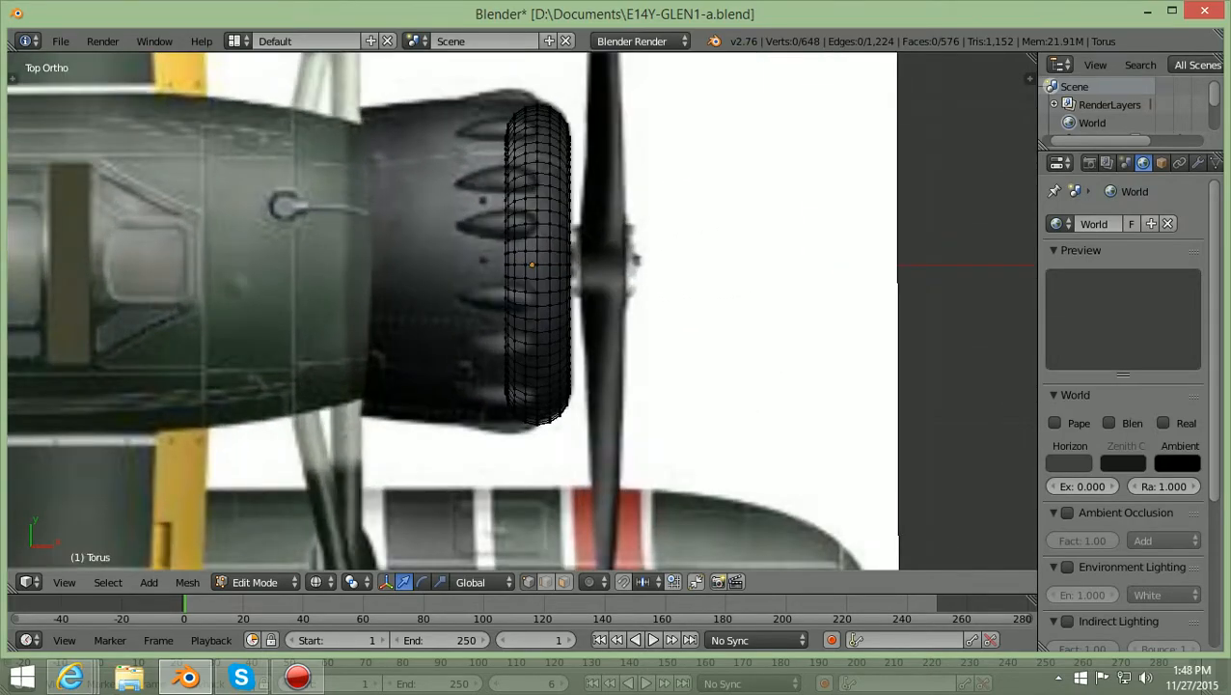
scroll(526, 289, up, 1)
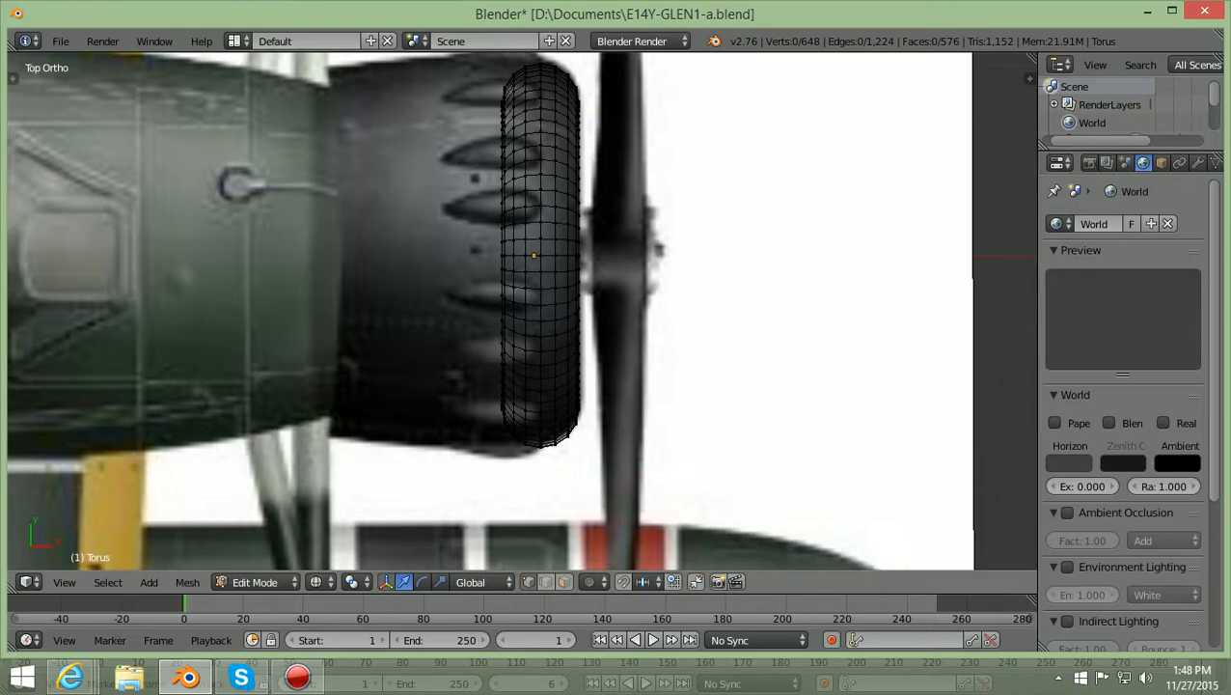
scroll(521, 308, down, 1)
ctrl+scroll(521, 309, down, 4)
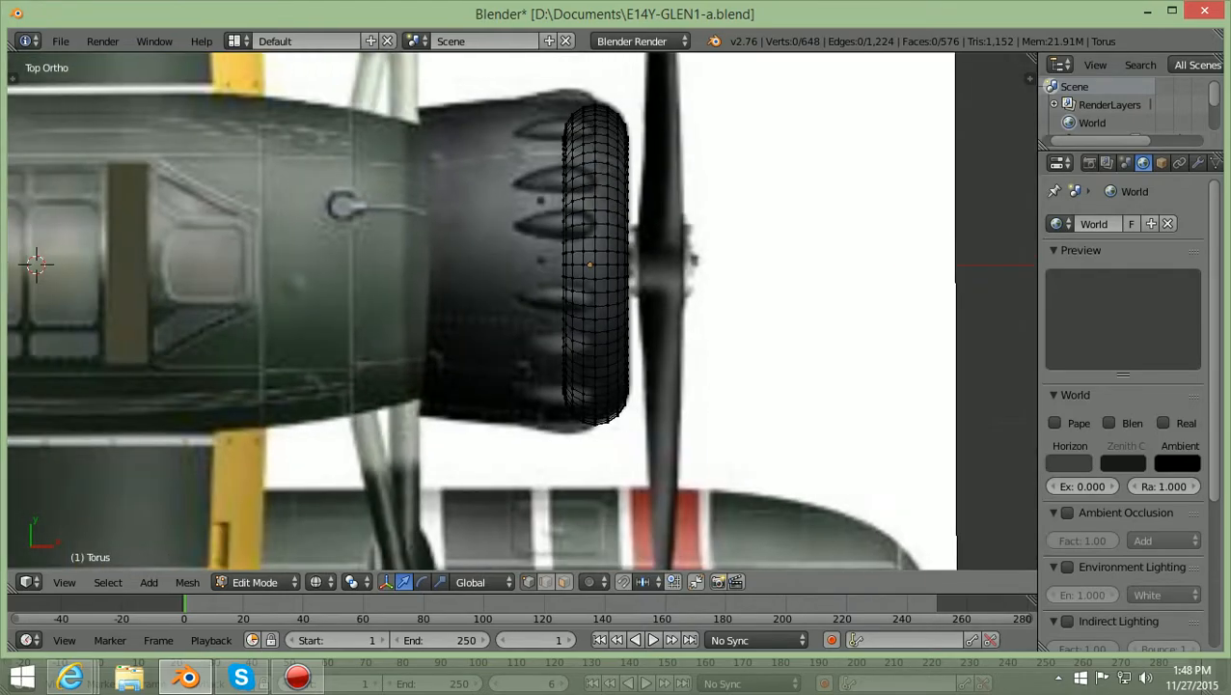
scroll(521, 309, down, 2)
scroll(521, 311, up, 2)
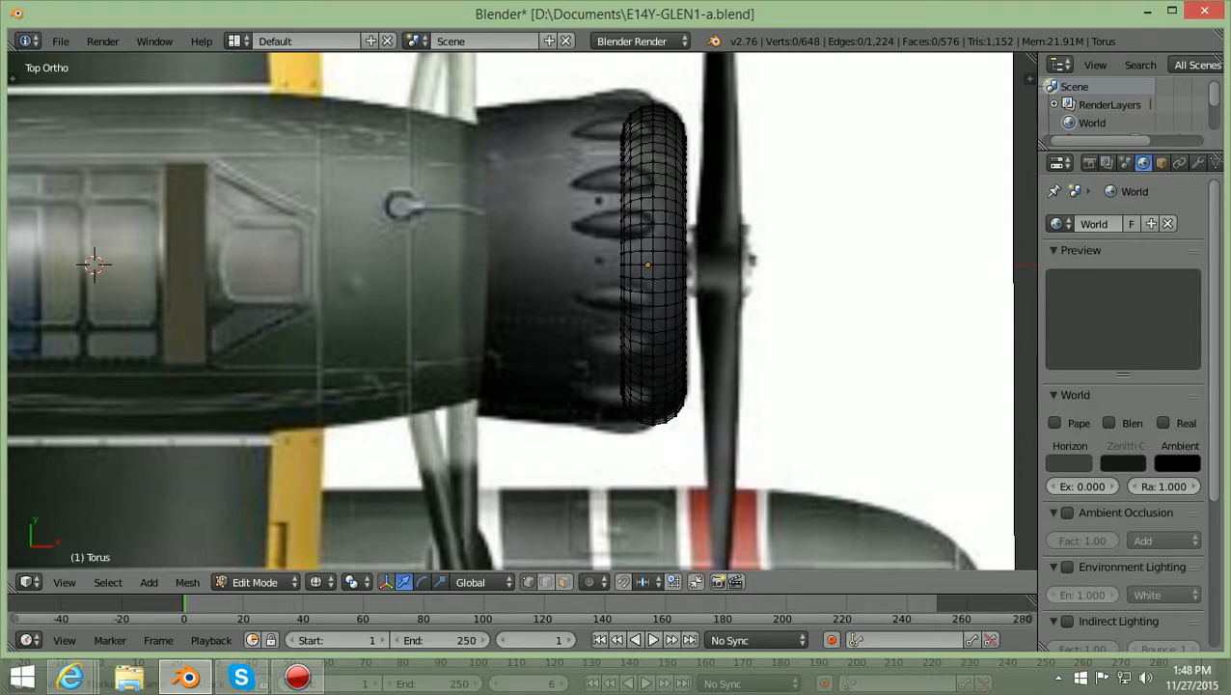
key(KP_1)
scroll(521, 311, up, 1)
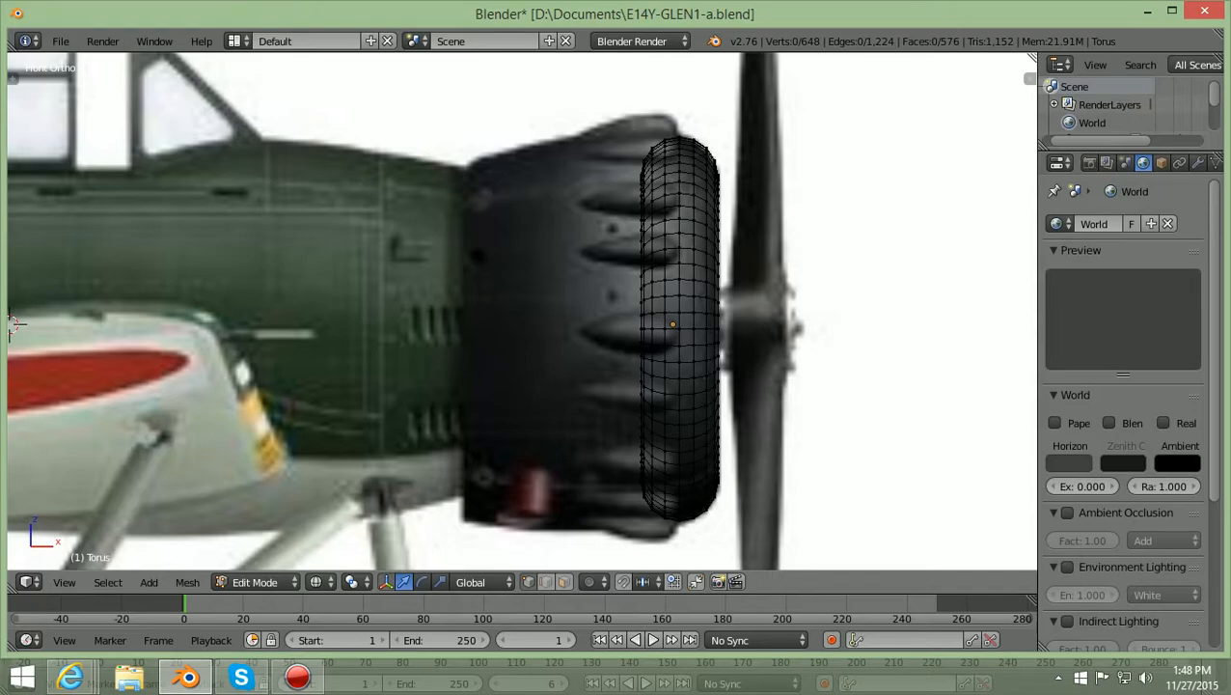
key(KP_7)
scroll(521, 310, down, 1)
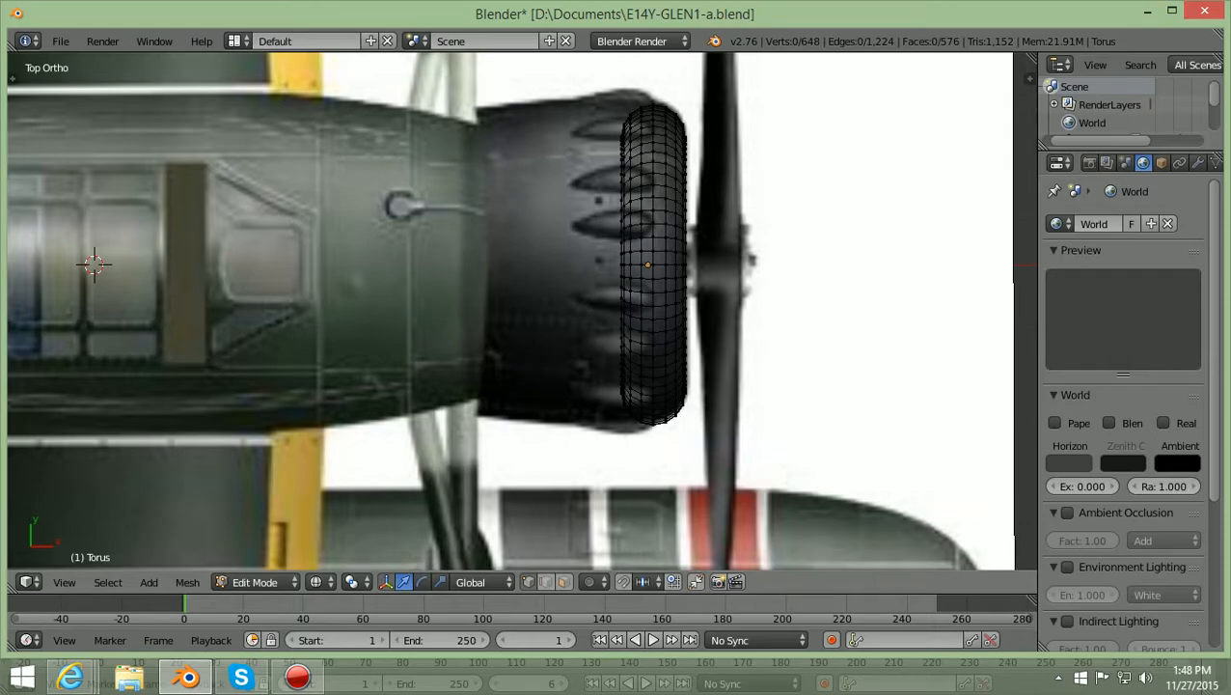
key(KP_1)
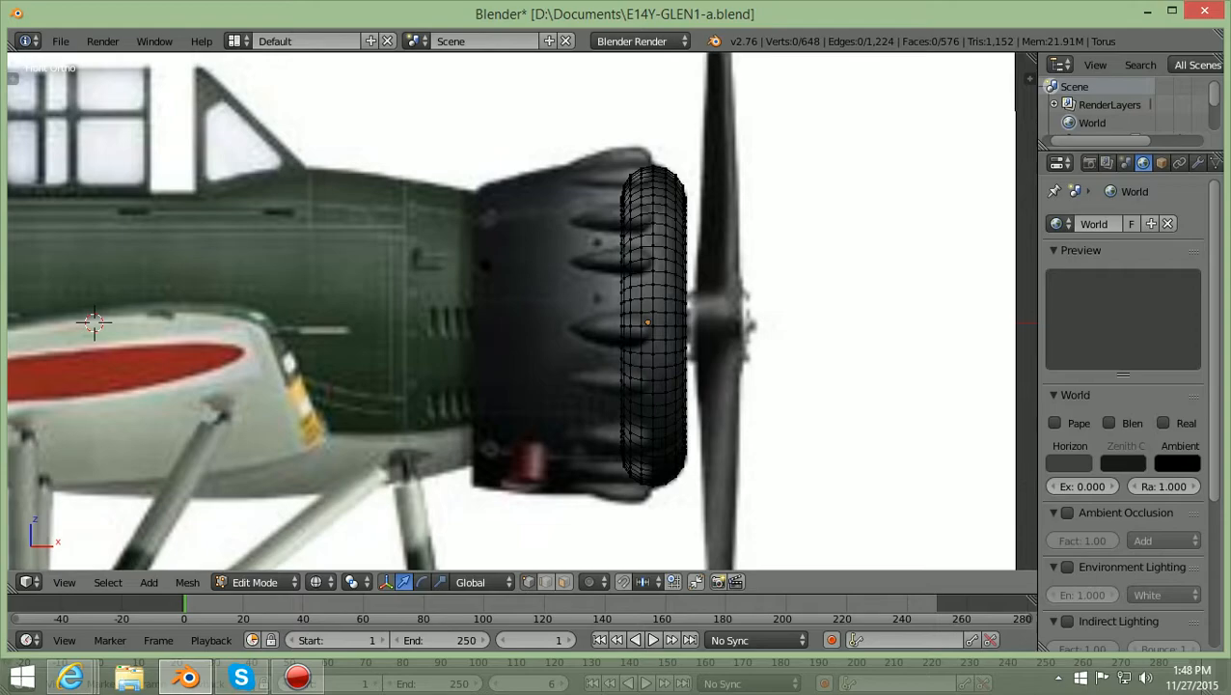
key(KP_7)
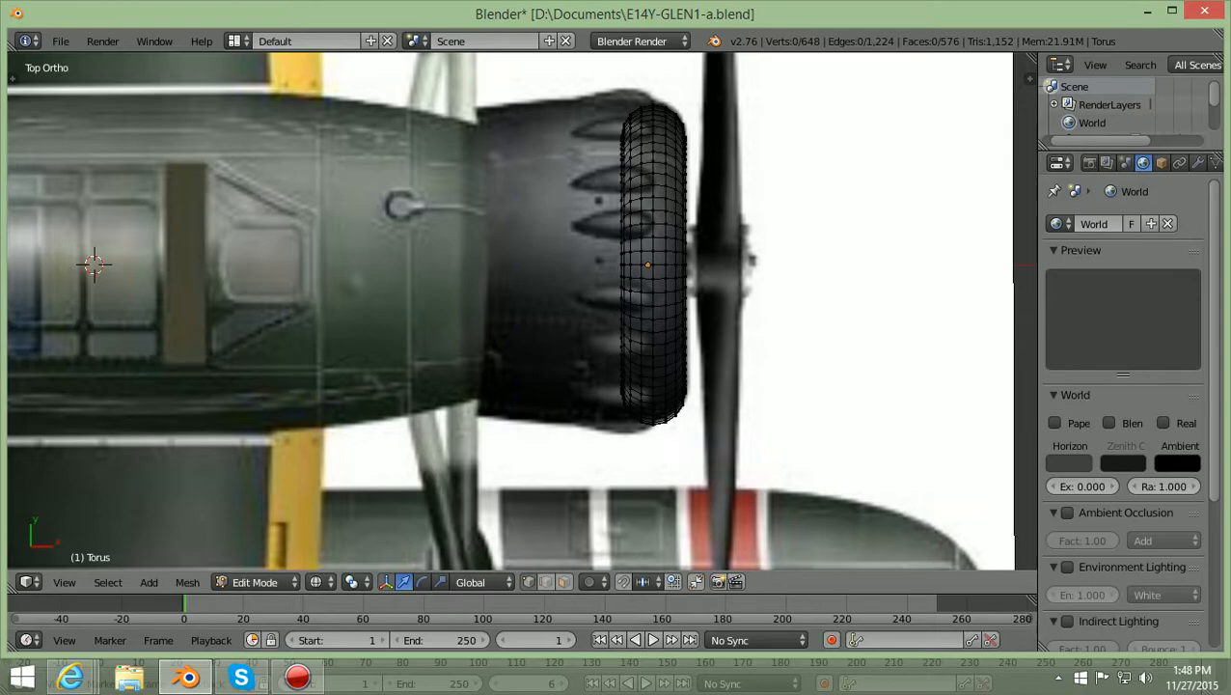
Select the rear rows of the ring in the top-down reference and try shifting them slightly backwards along global X.
scroll(512, 309, up, 1)
scroll(522, 309, down, 1)
shift+scroll(521, 310, up, 1)
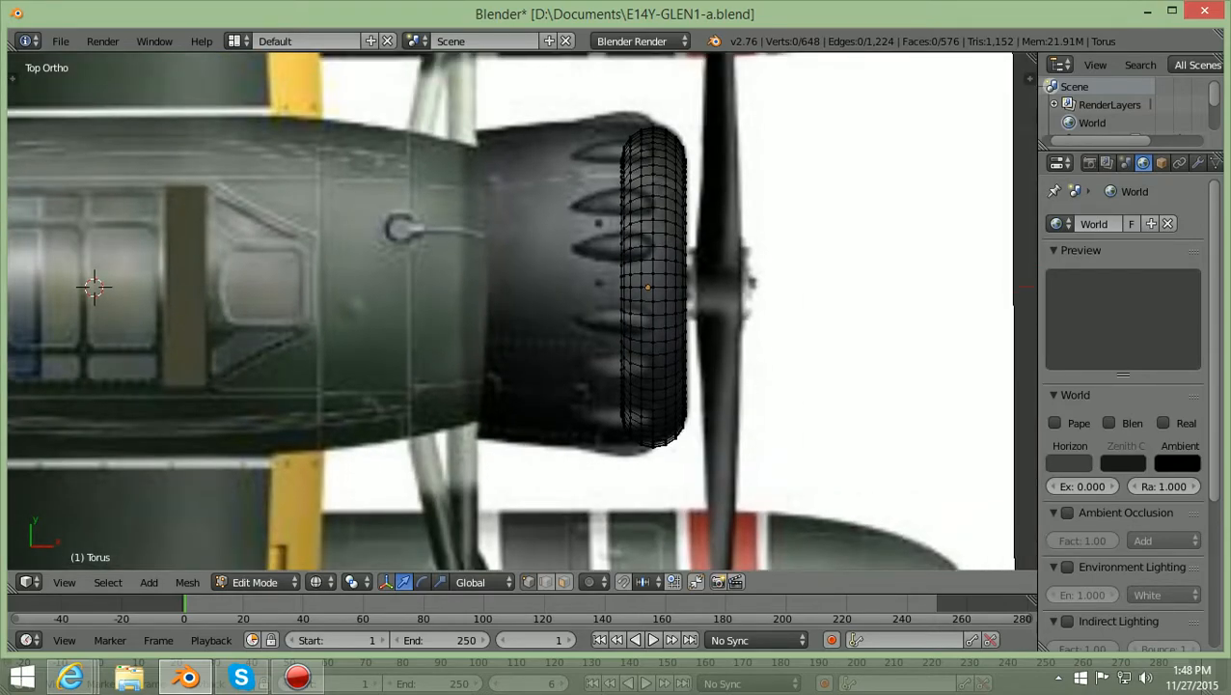
key(b)
drag(606, 473, 648, 108)
scroll(647, 108, up, 1)
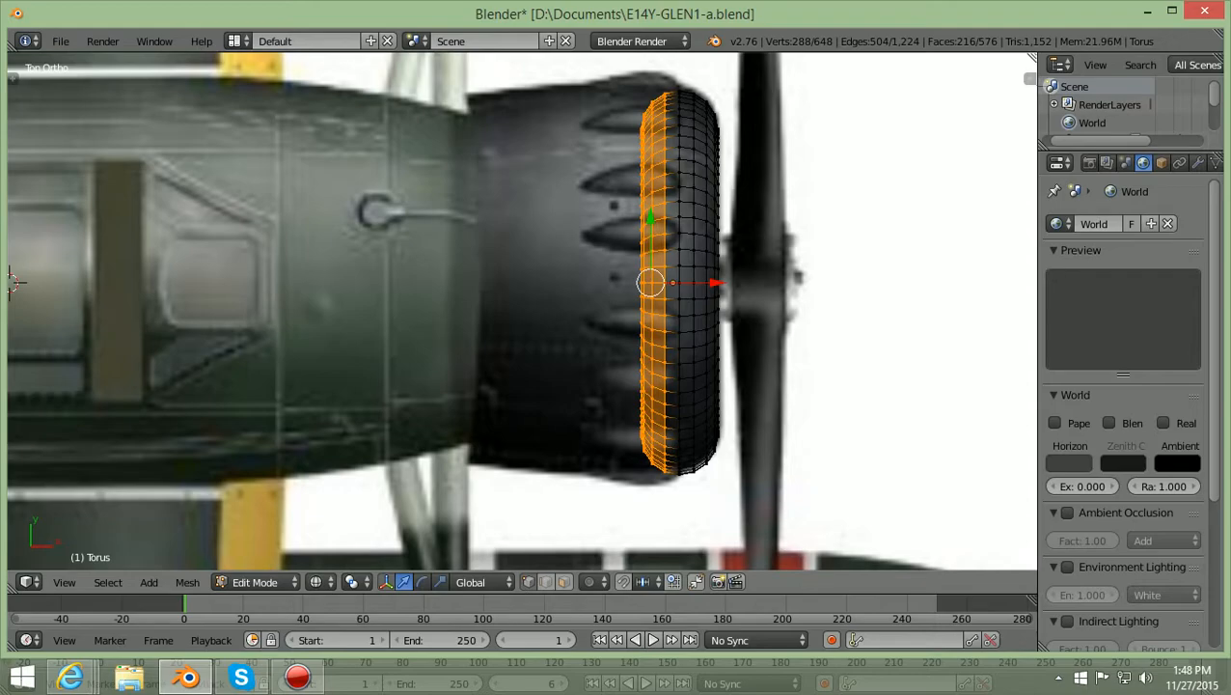
scroll(522, 310, up, 1)
scroll(11, 282, down, 1)
key(g)
key(x)
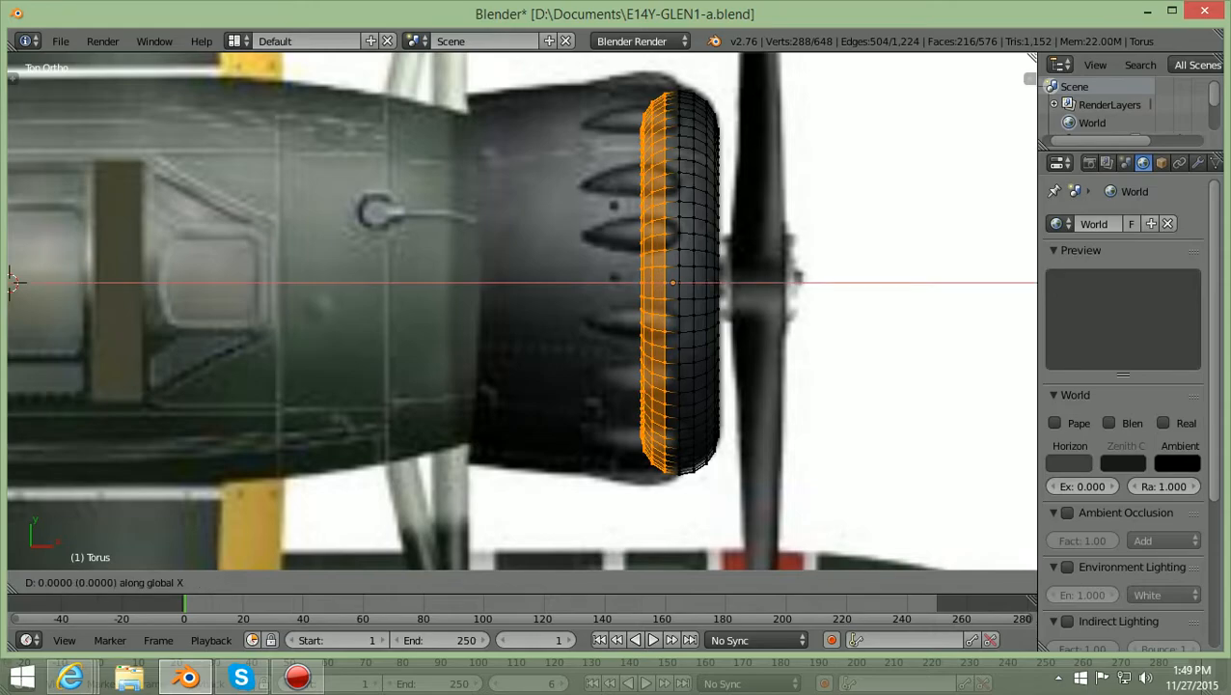
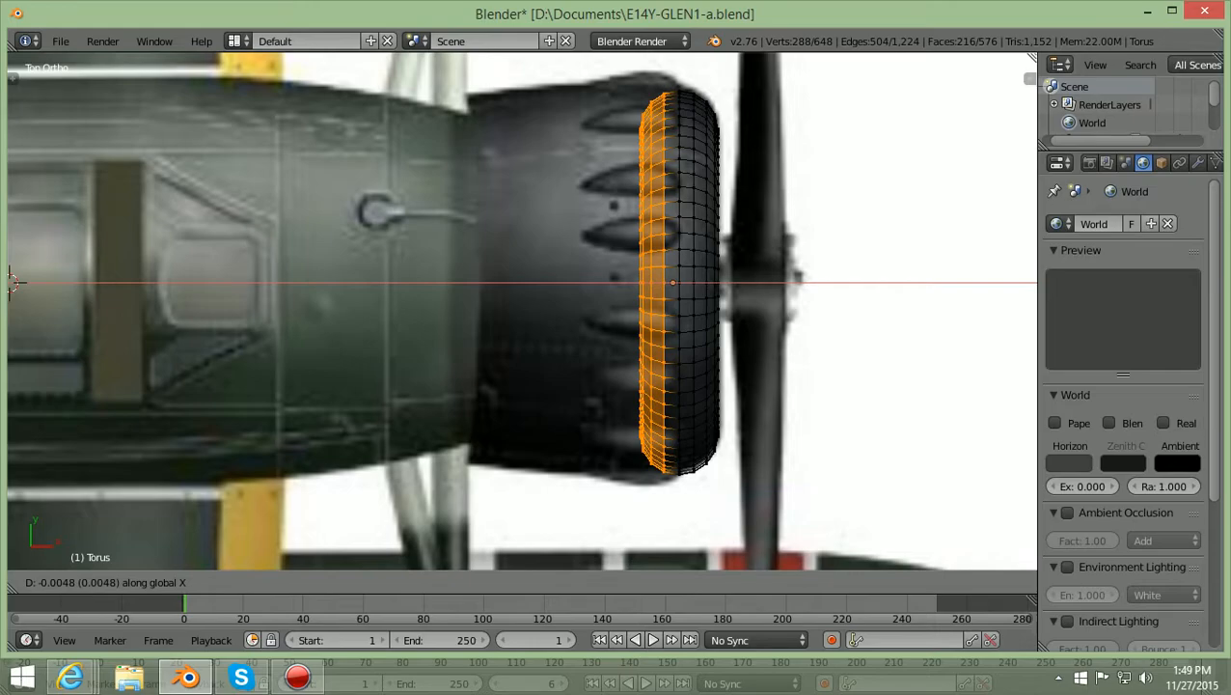
click(13, 282)
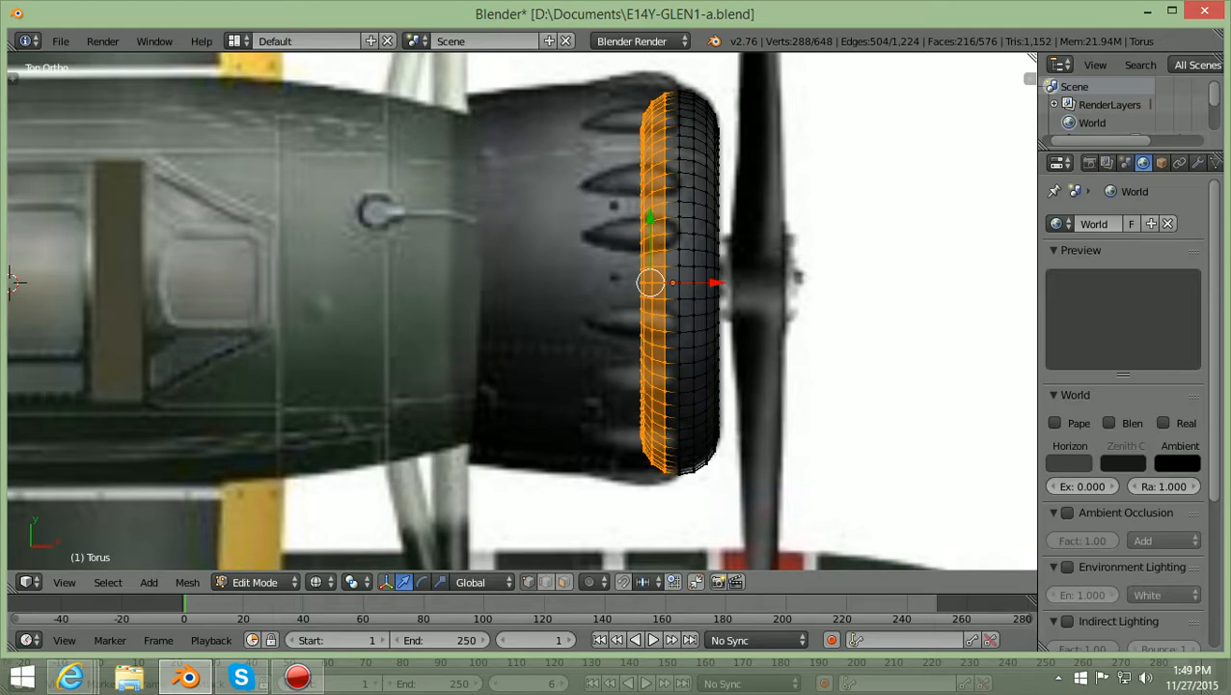
Scale the ring's selected rear rows uniformly to about 1.0186, and extrude them in place with no offset.
key(s)
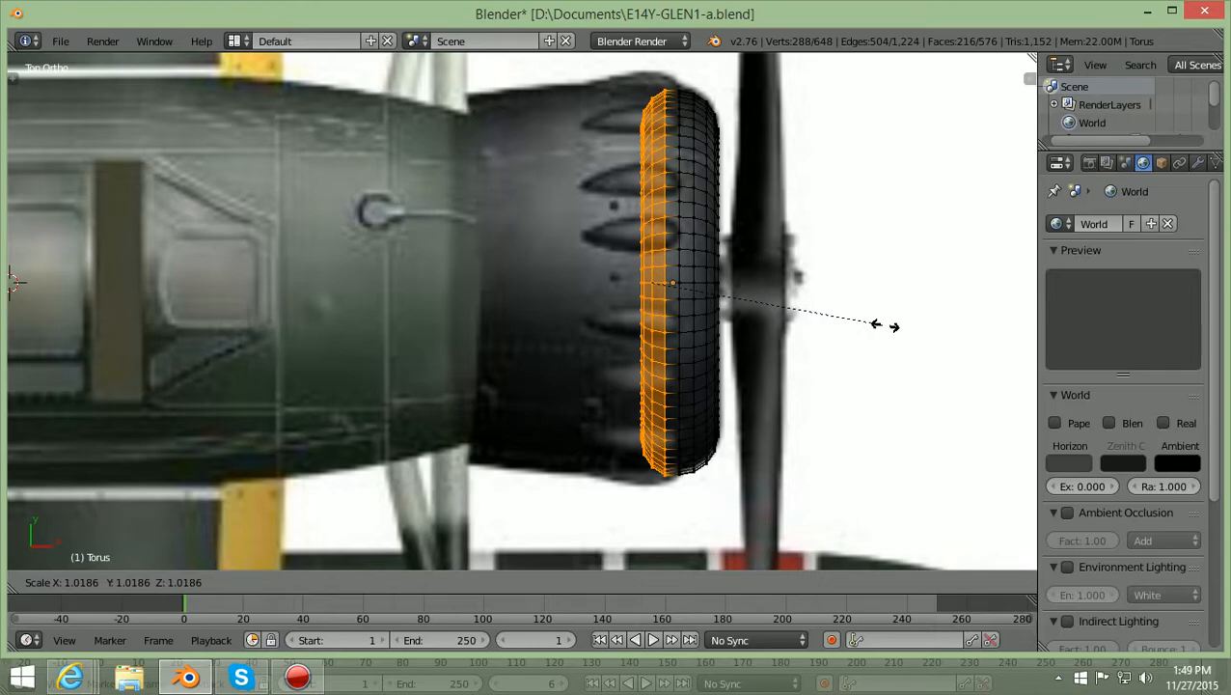
click(885, 326)
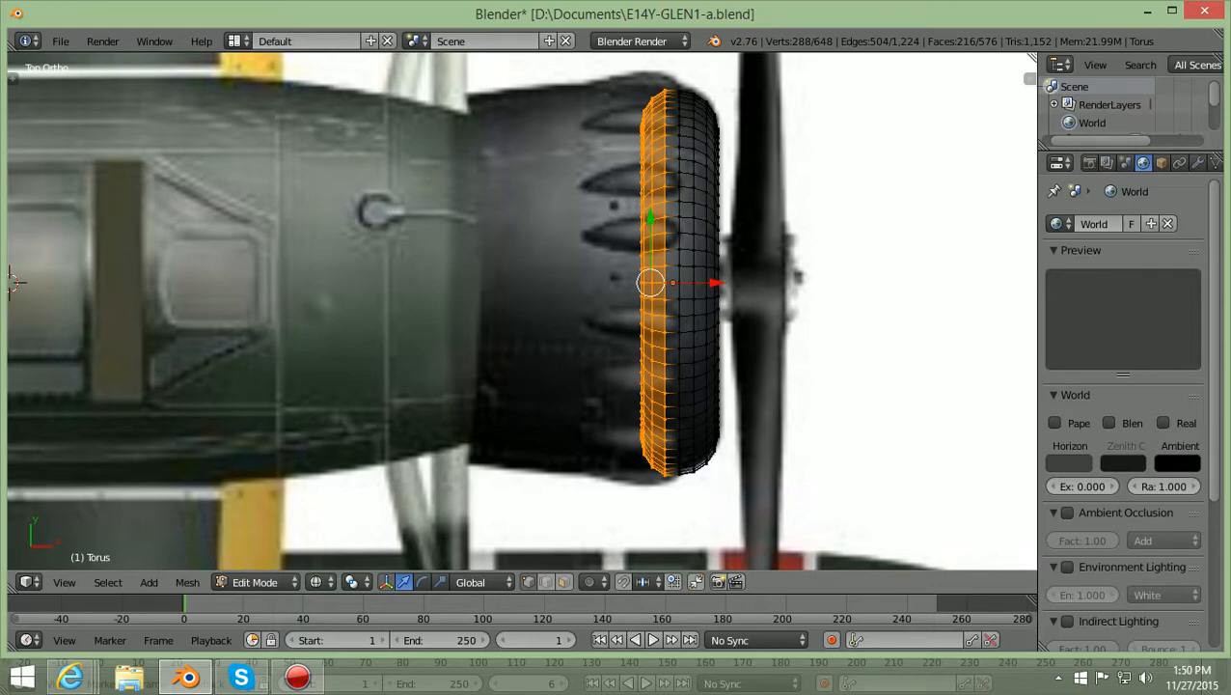
key(e)
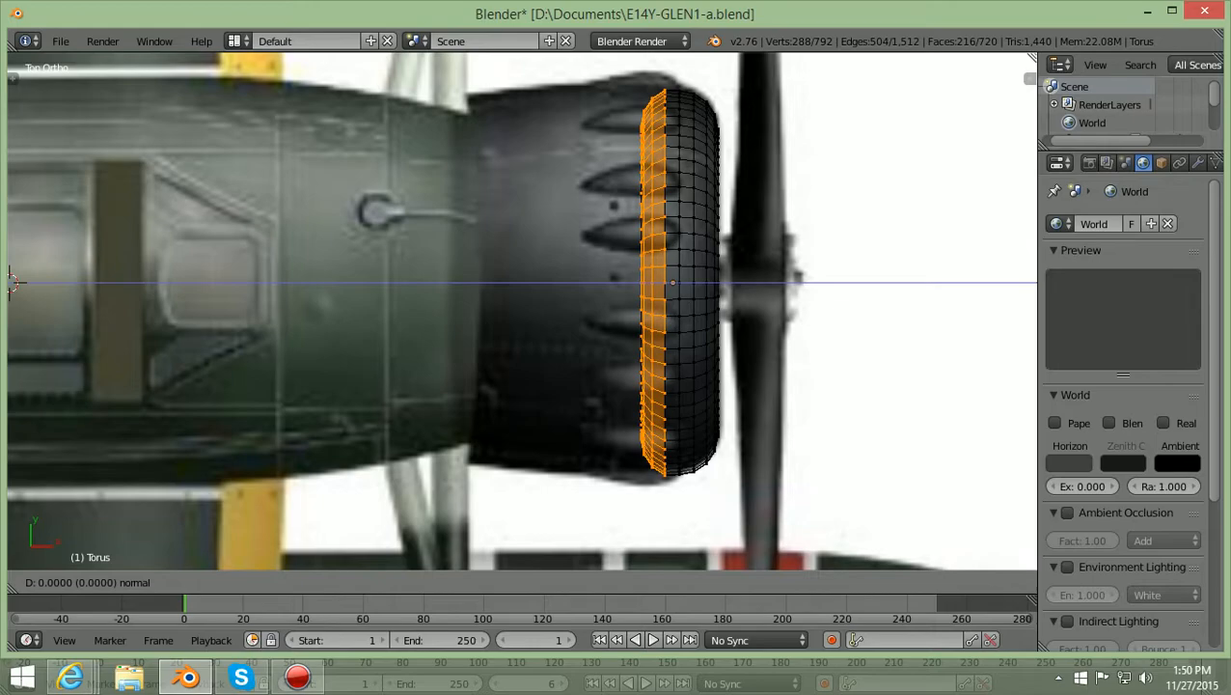
key(x)
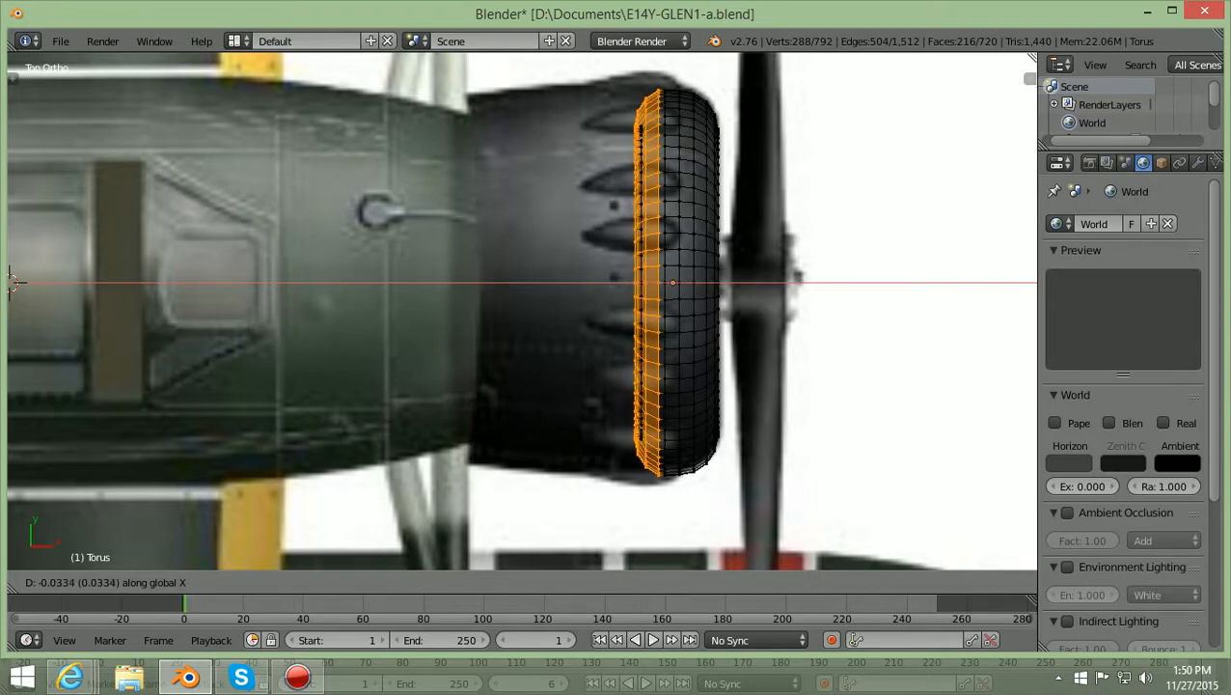
click(12, 280)
scroll(165, 291, down, 2)
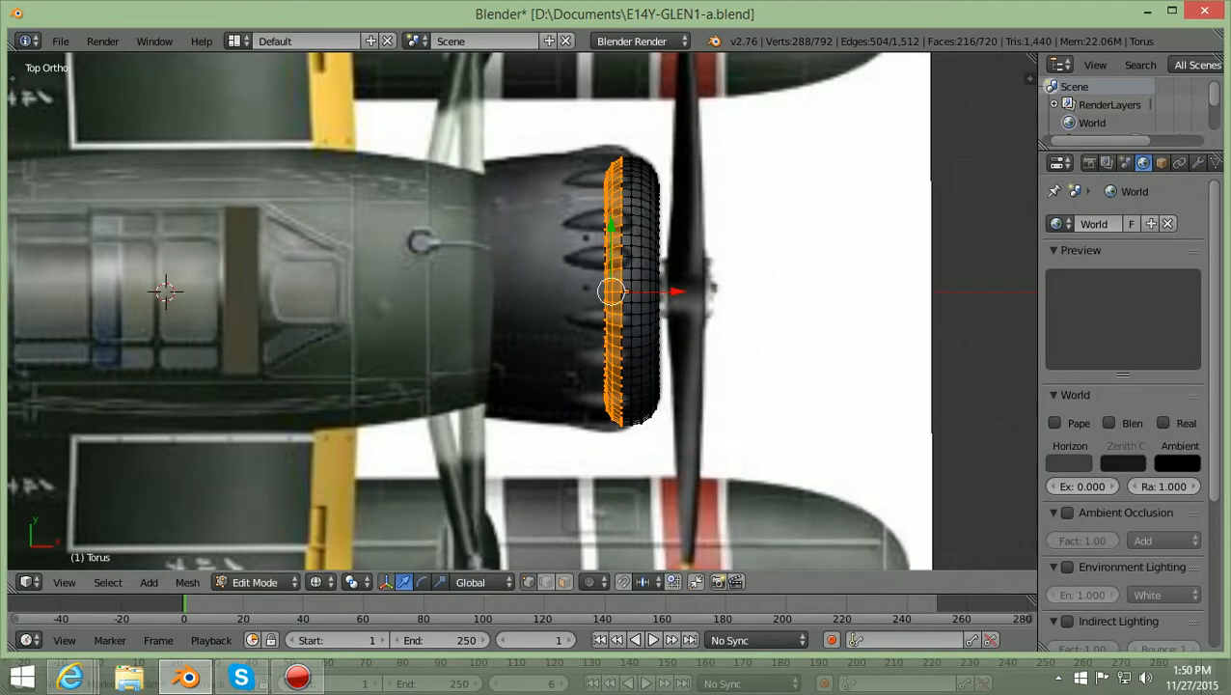
Reselect only the rearmost rows in the side-profile reference and move them about -0.4288 along global X over the cowling.
middle_drag(522, 310, 473, 330)
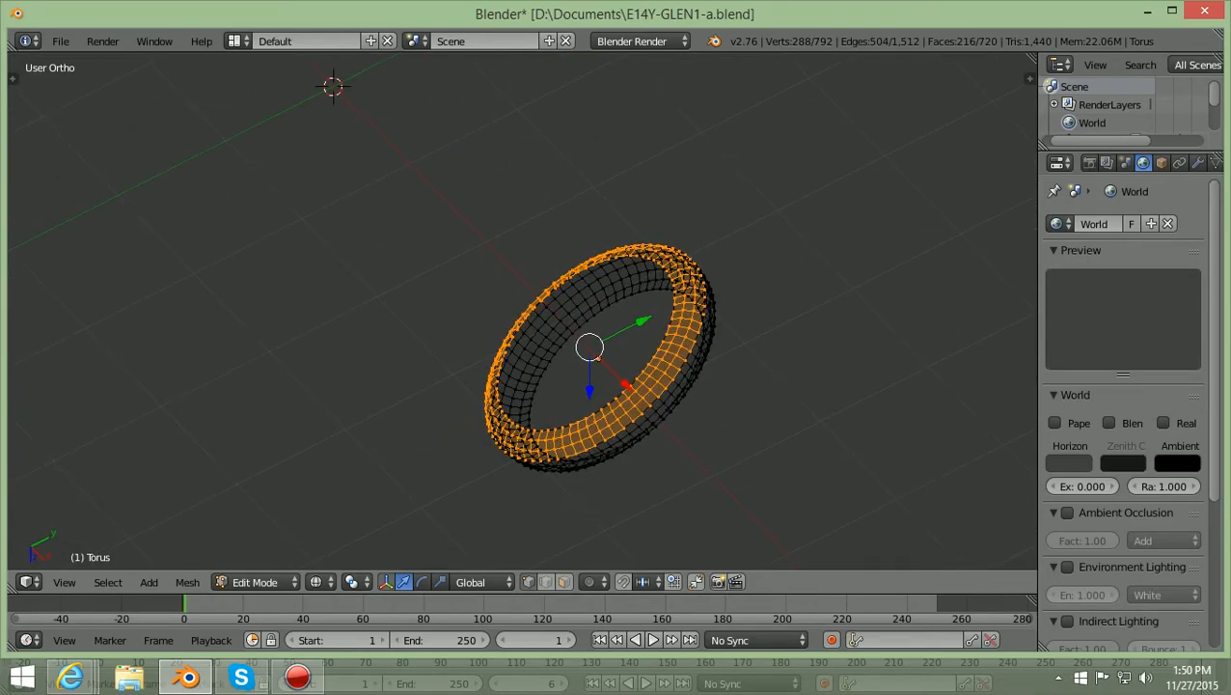
key(KP_1)
scroll(523, 311, up, 2)
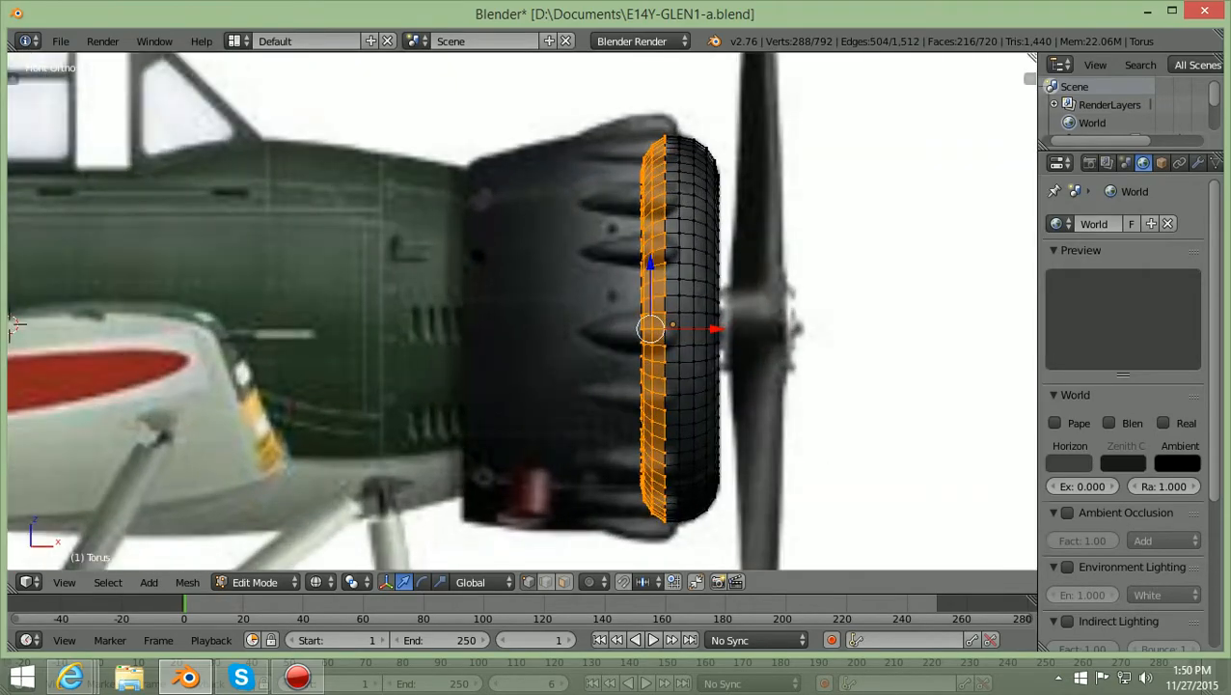
key(a)
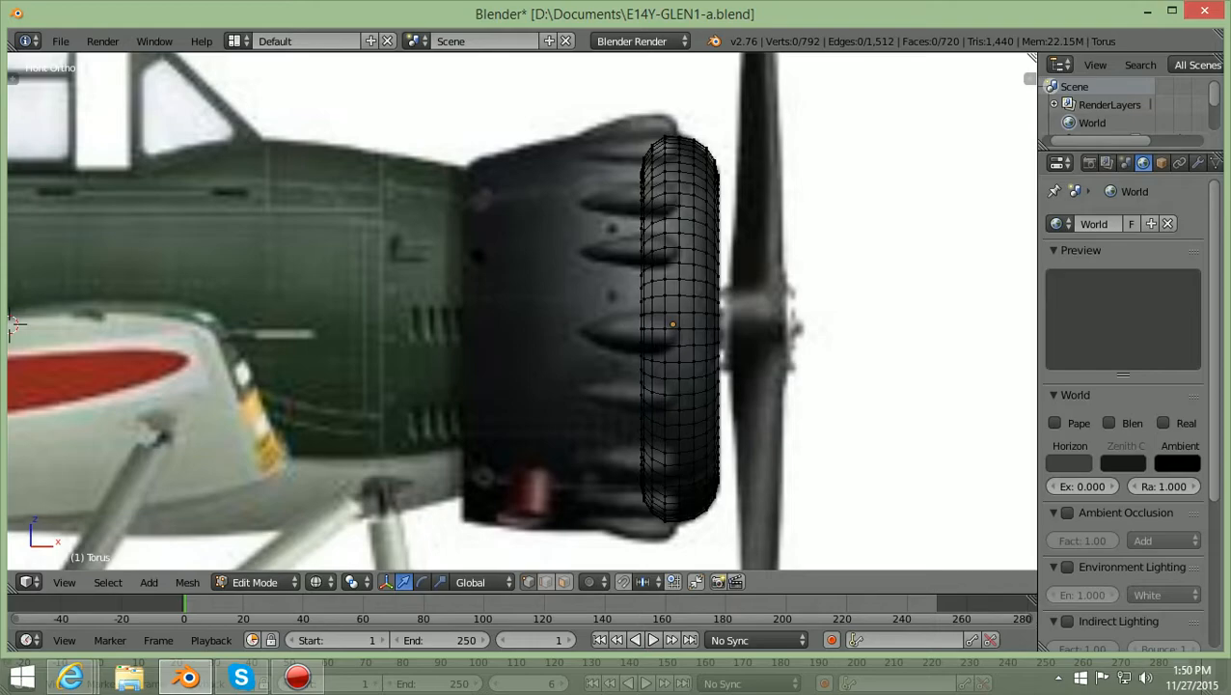
key(b)
drag(620, 534, 660, 131)
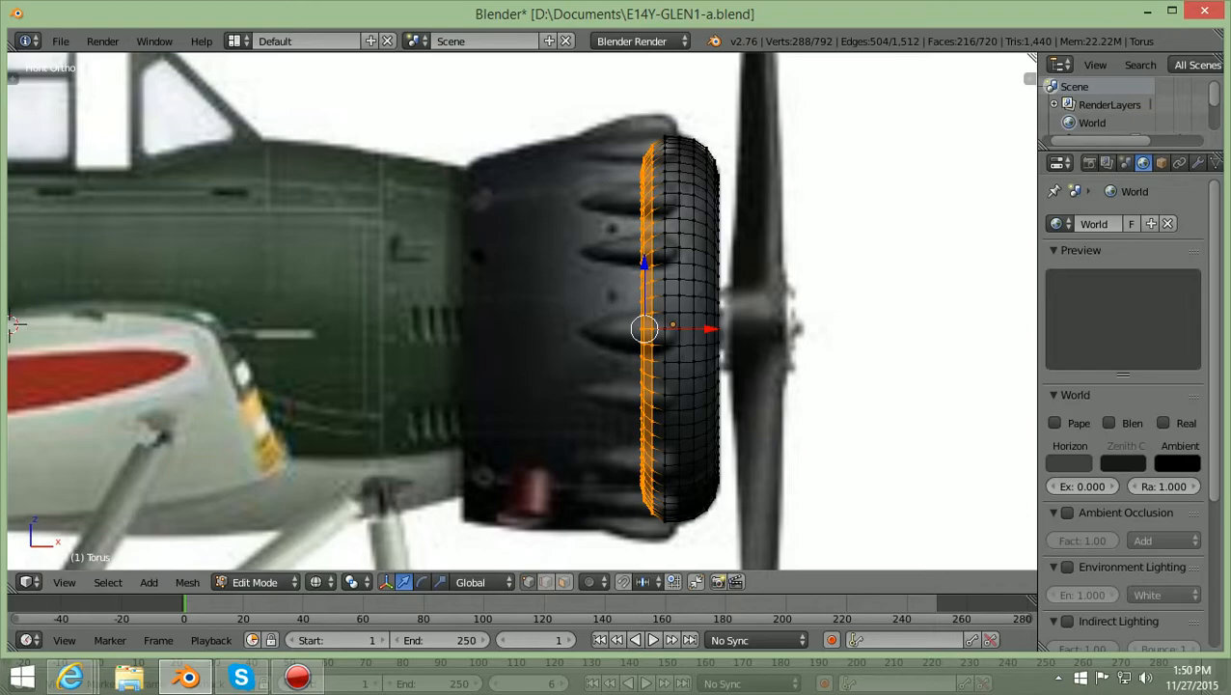
key(g)
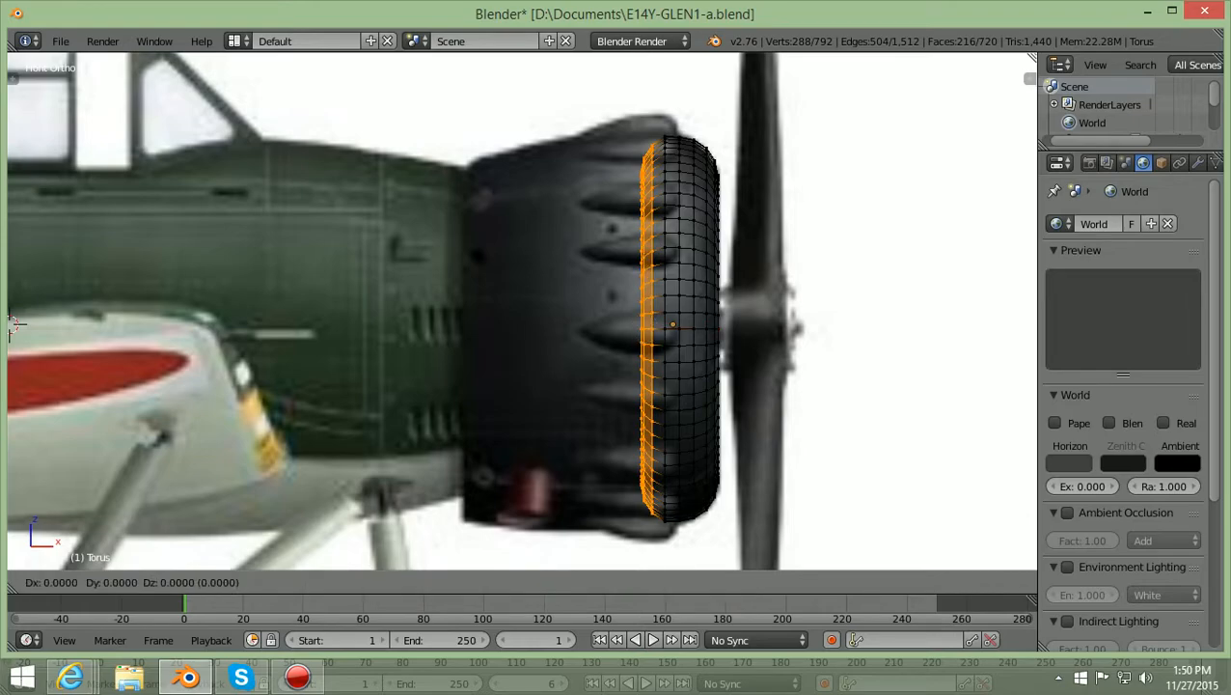
key(x)
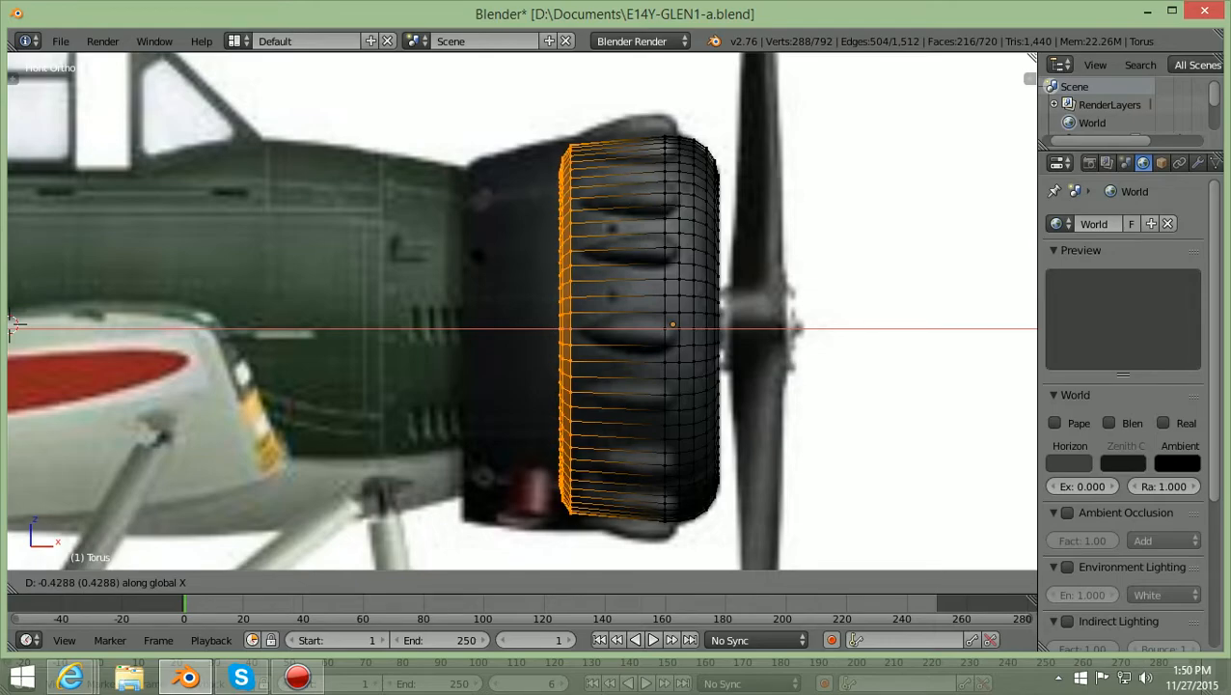
click(13, 326)
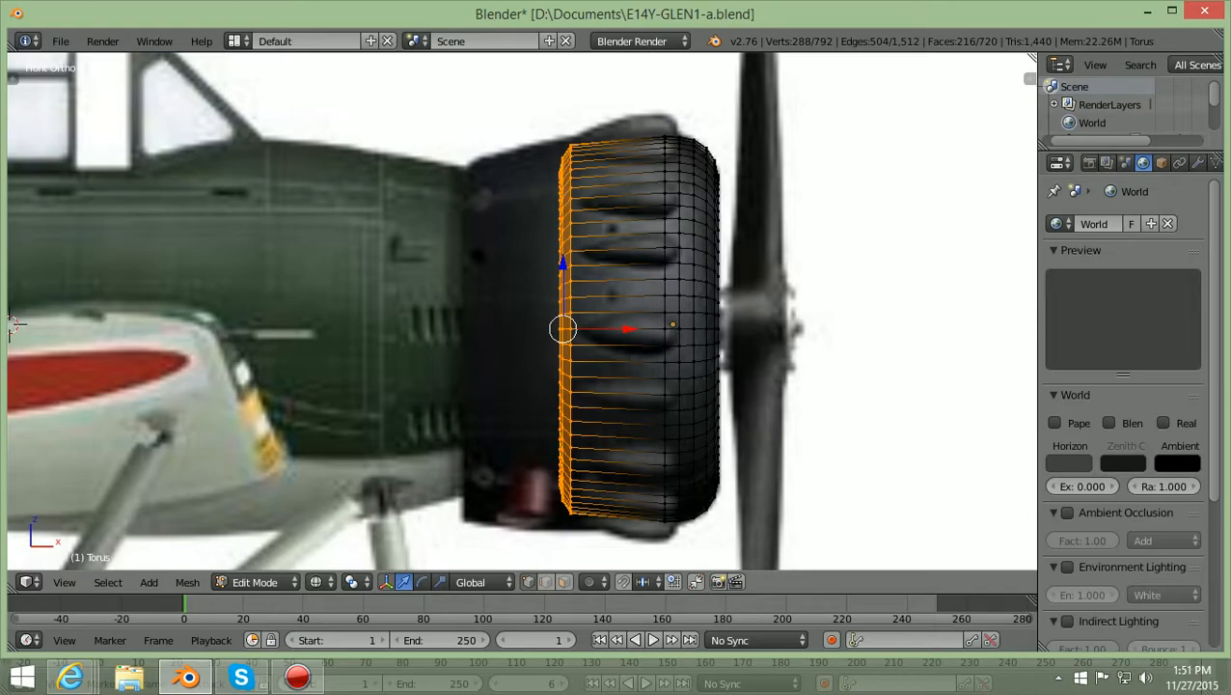
Scale the moved rear rows uniformly to about 1.0240 against the cowling's outline and clear the selection.
key(s)
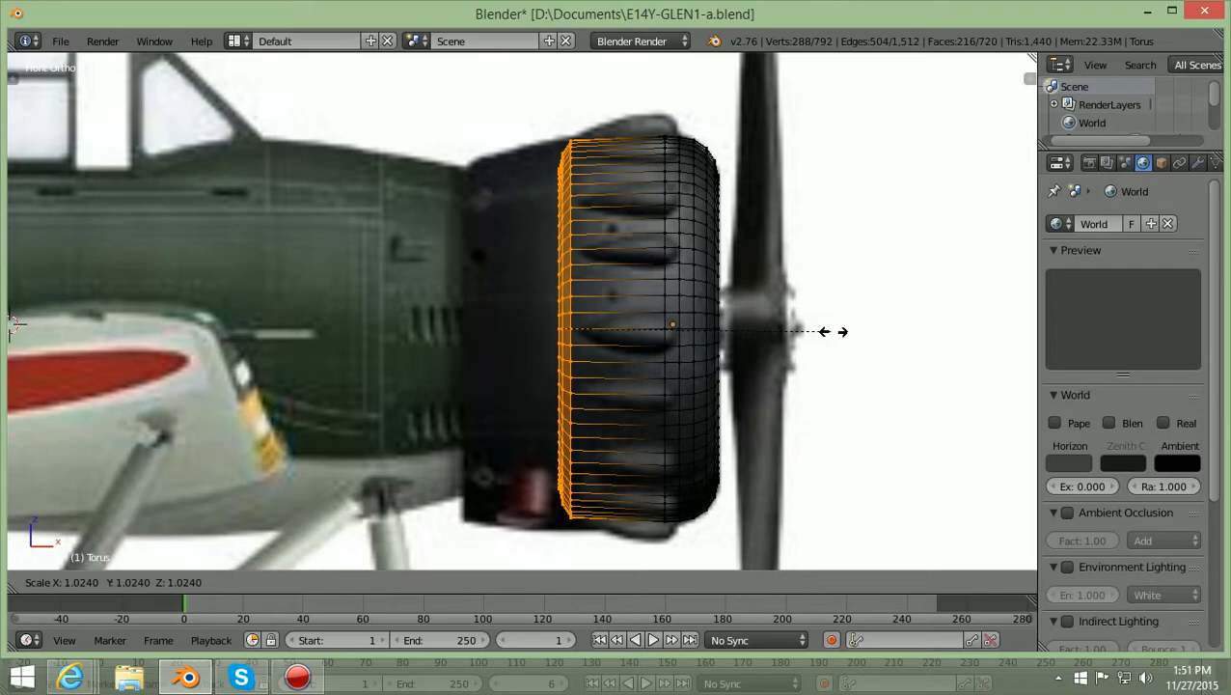
click(835, 332)
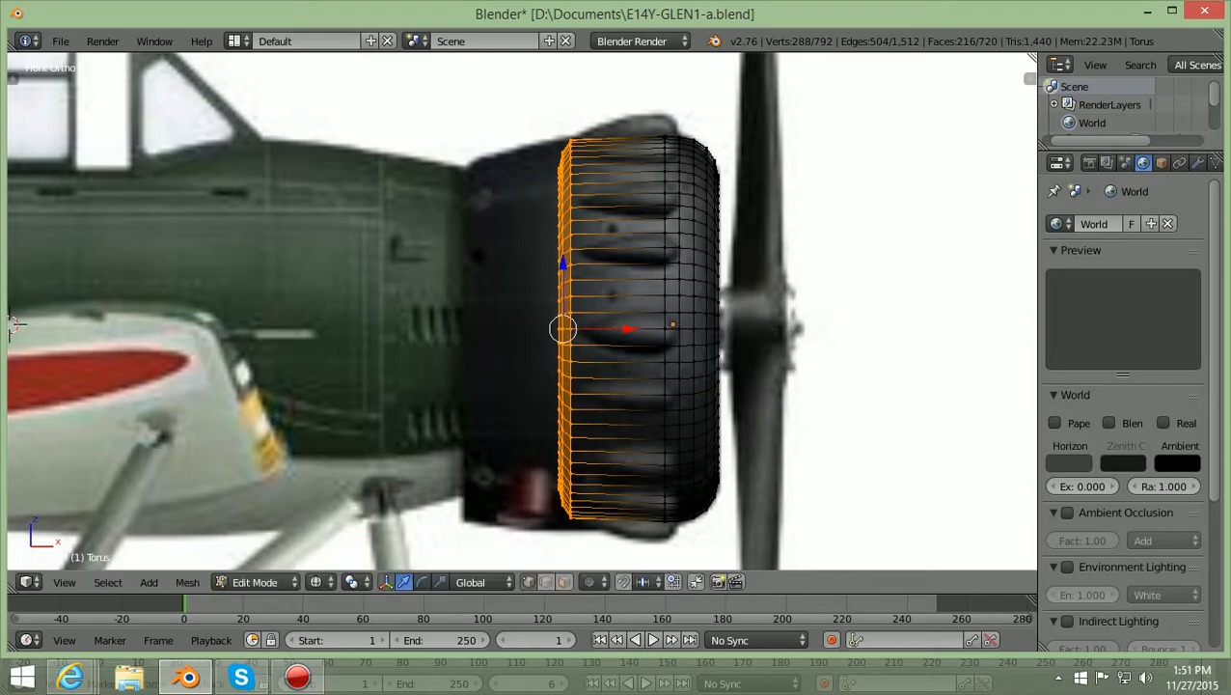
key(a)
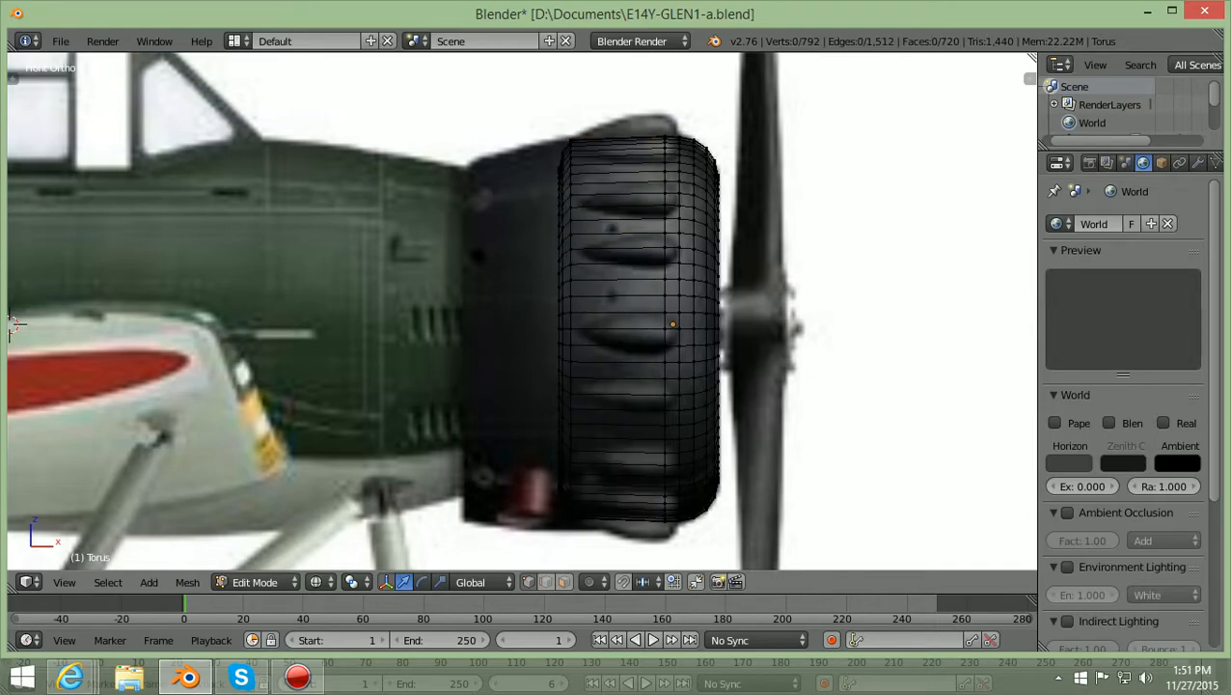
Select the vertex rows where the rear extension meets the front ring, scale them uniformly to about 1.0088, and deselect.
key(b)
drag(647, 530, 668, 124)
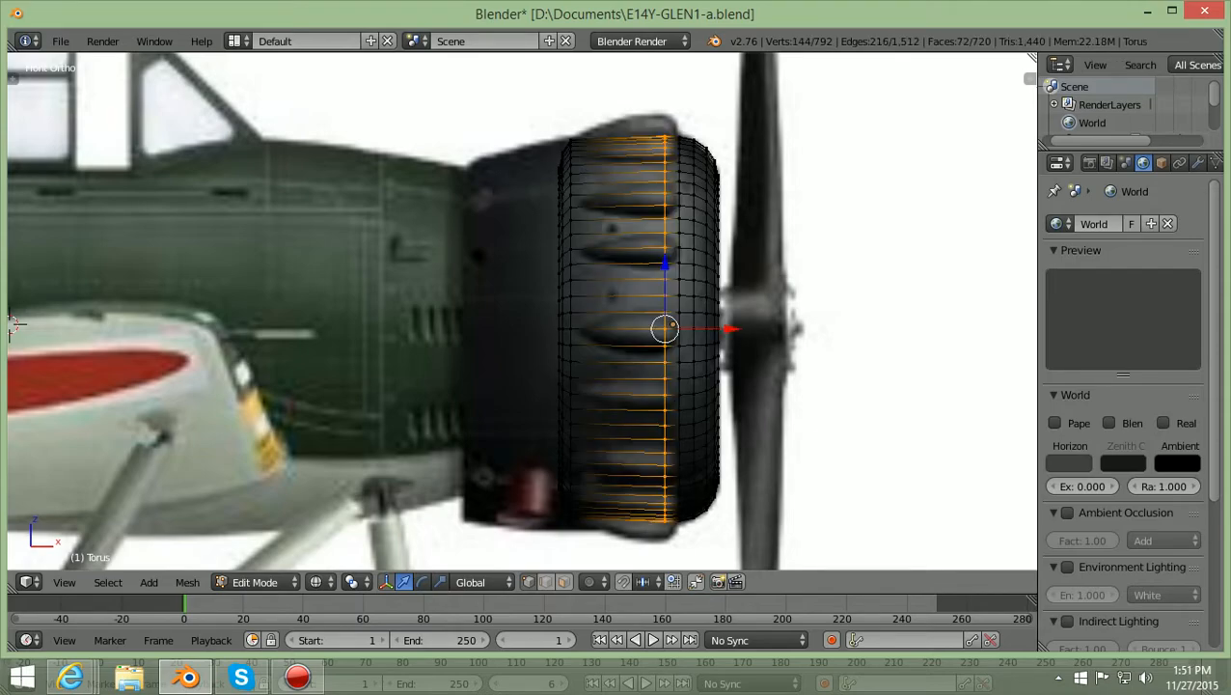
key(s)
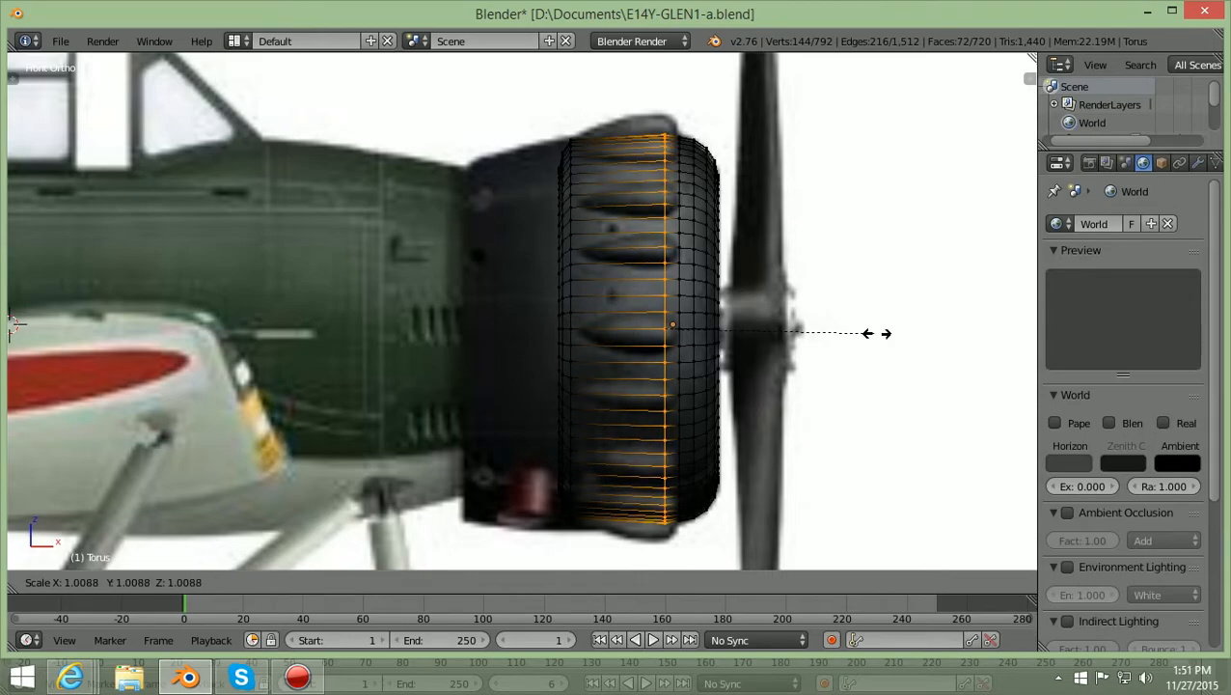
click(878, 334)
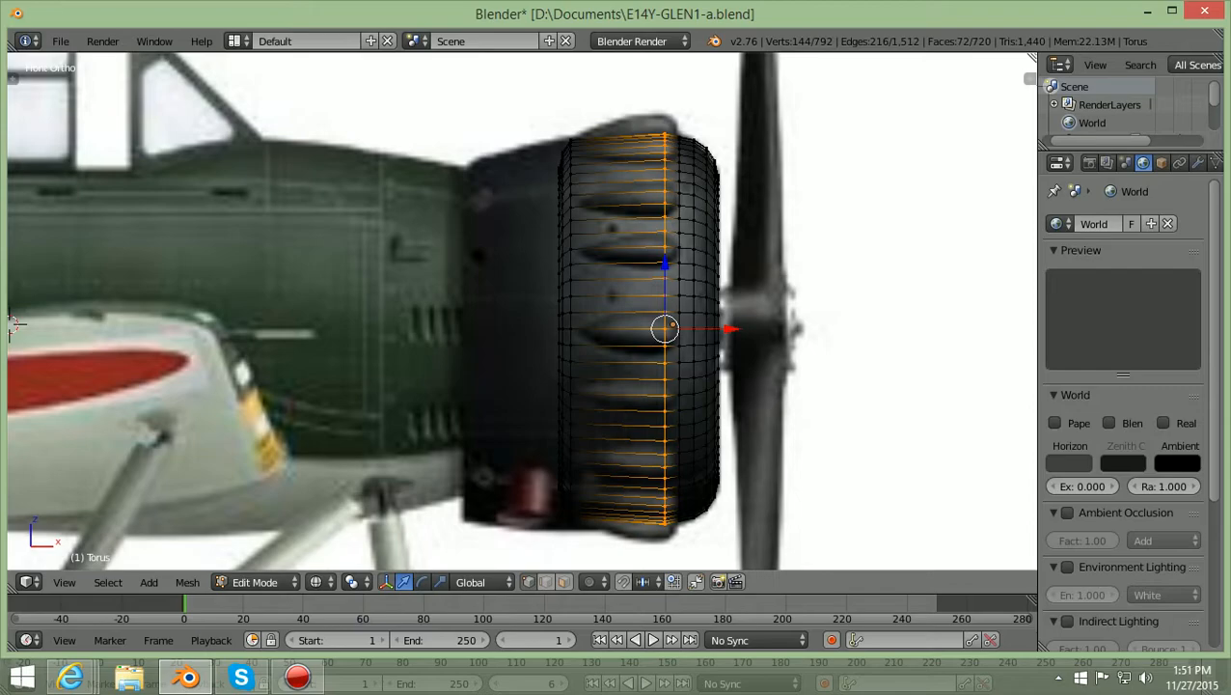
key(a)
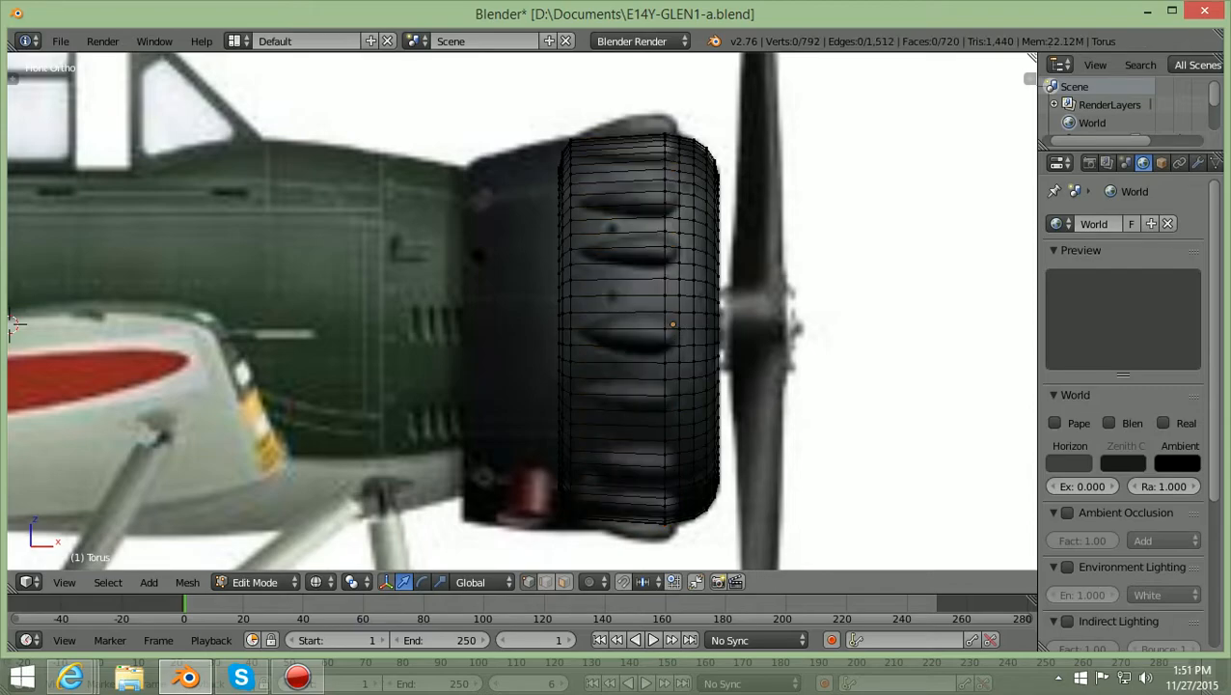
Select the next vertex row forward of that junction, scale it to fit the cowling's profile, and clear the selection.
key(b)
drag(674, 537, 685, 127)
key(s)
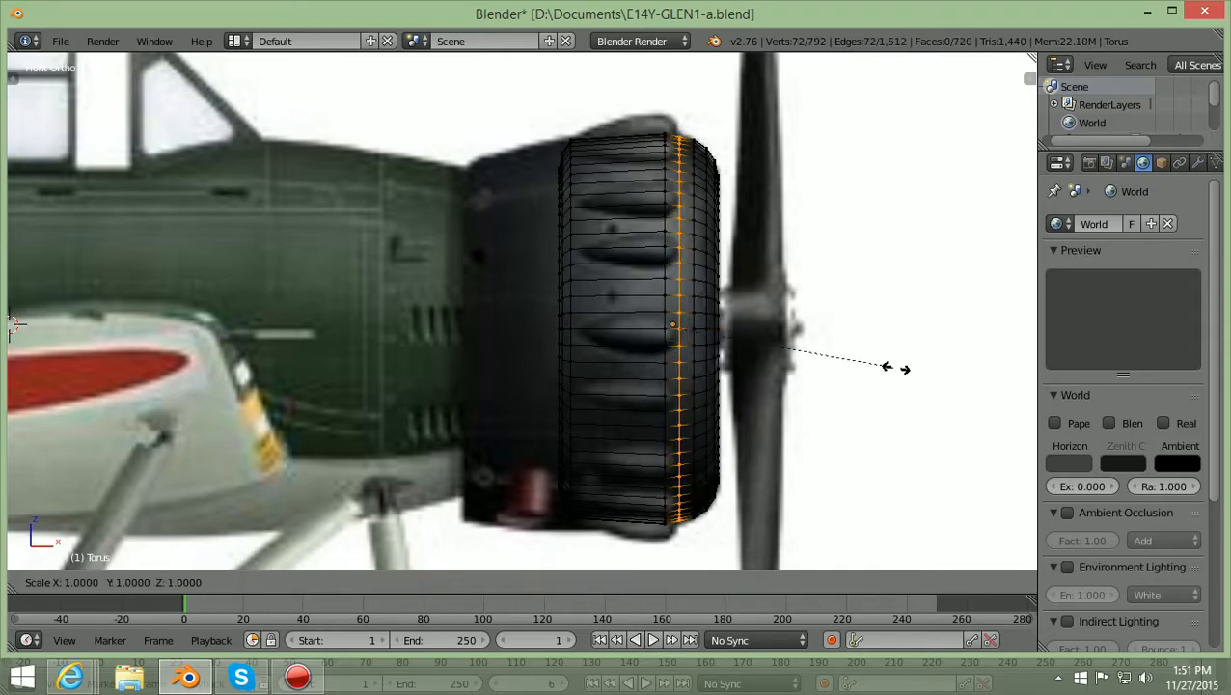
click(897, 369)
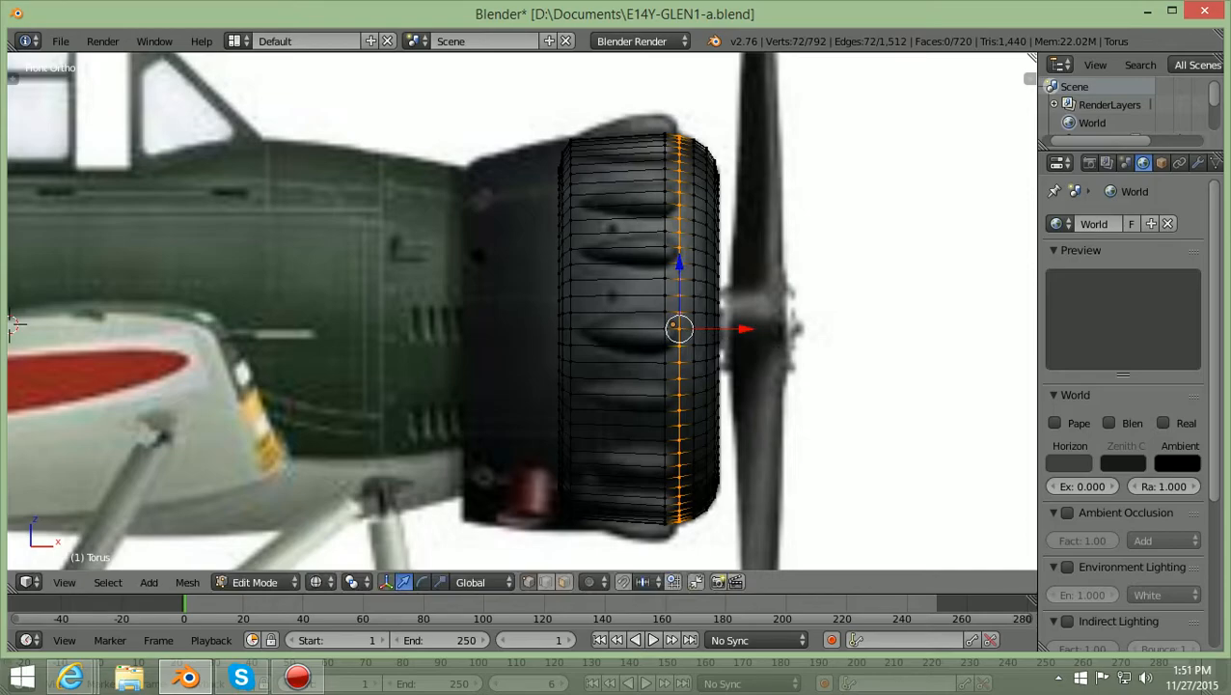
key(a)
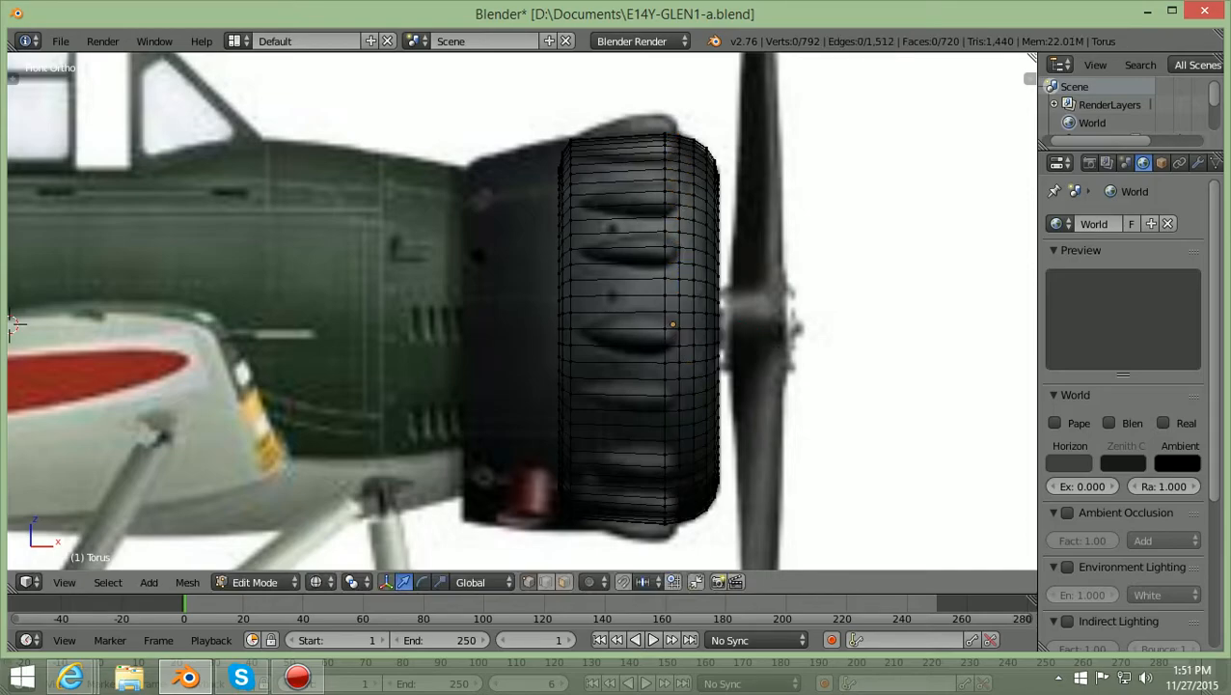
Select the vertex row just behind the cowling's rounded front lip, scale it uniformly to about 1.0089 against the reference profile, and deselect.
key(b)
drag(687, 526, 699, 124)
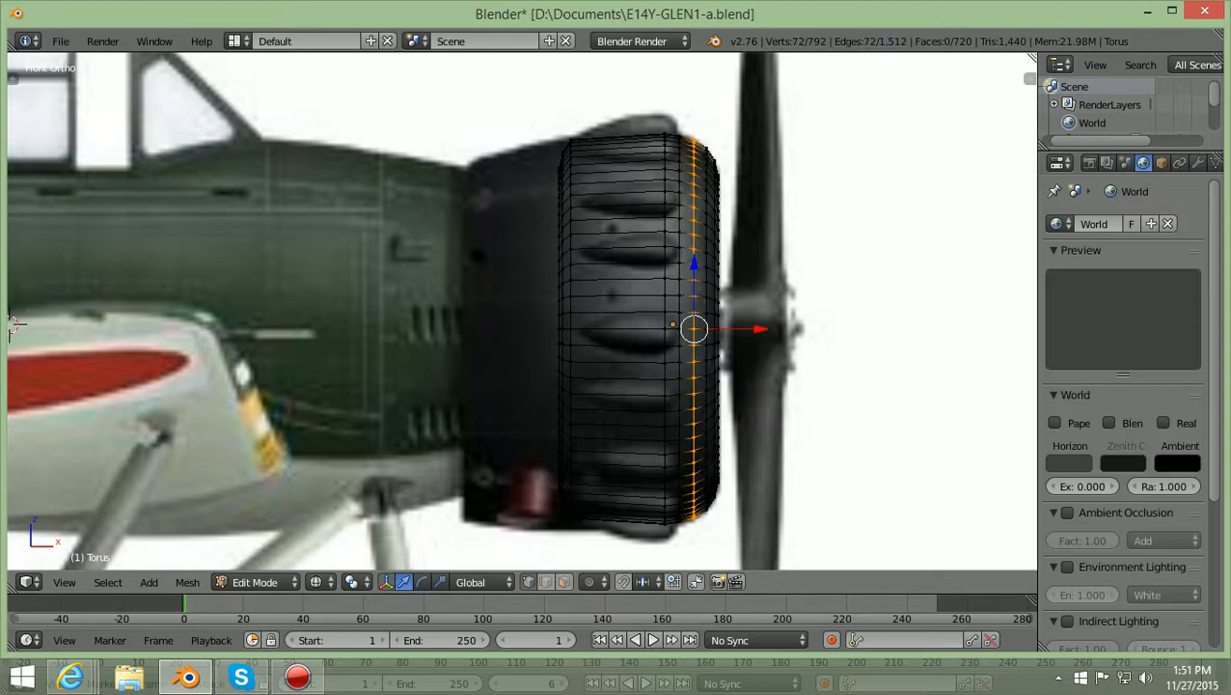
key(s)
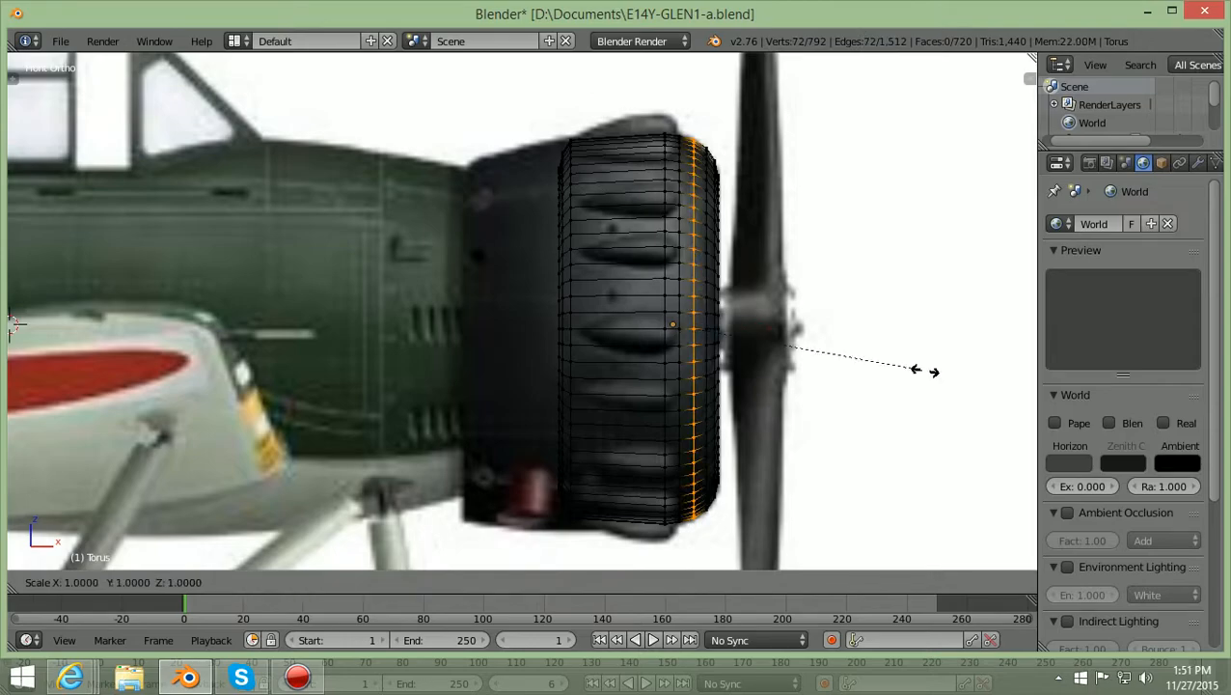
click(924, 372)
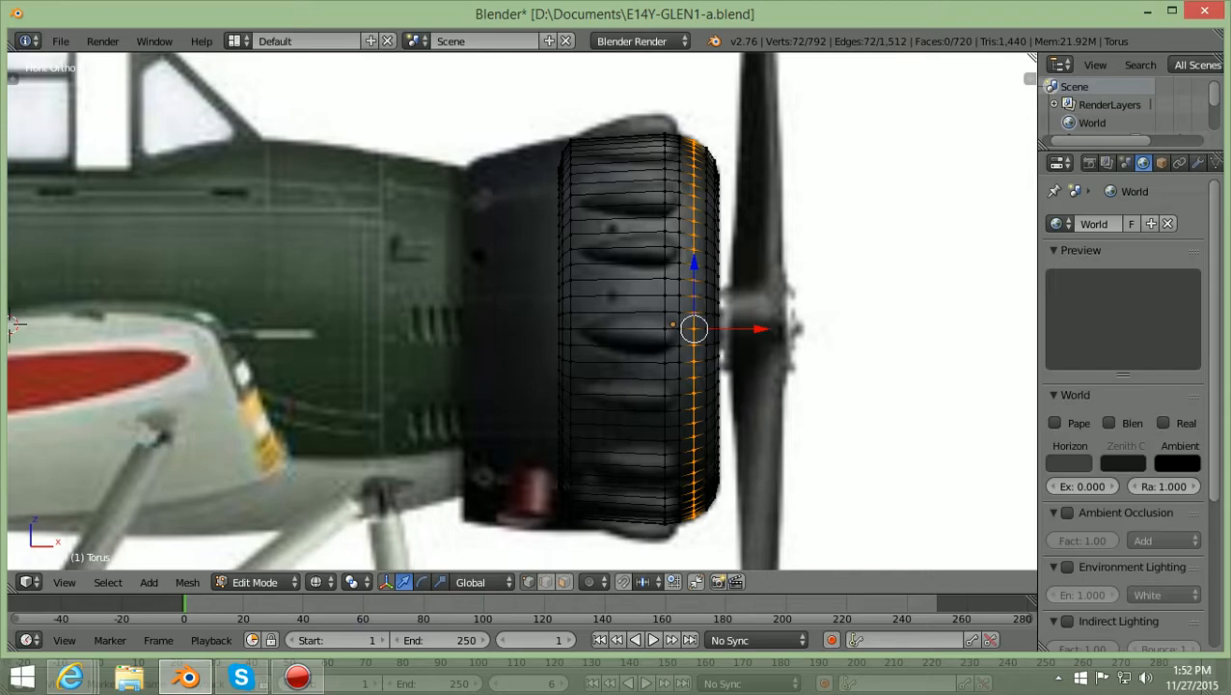
key(s)
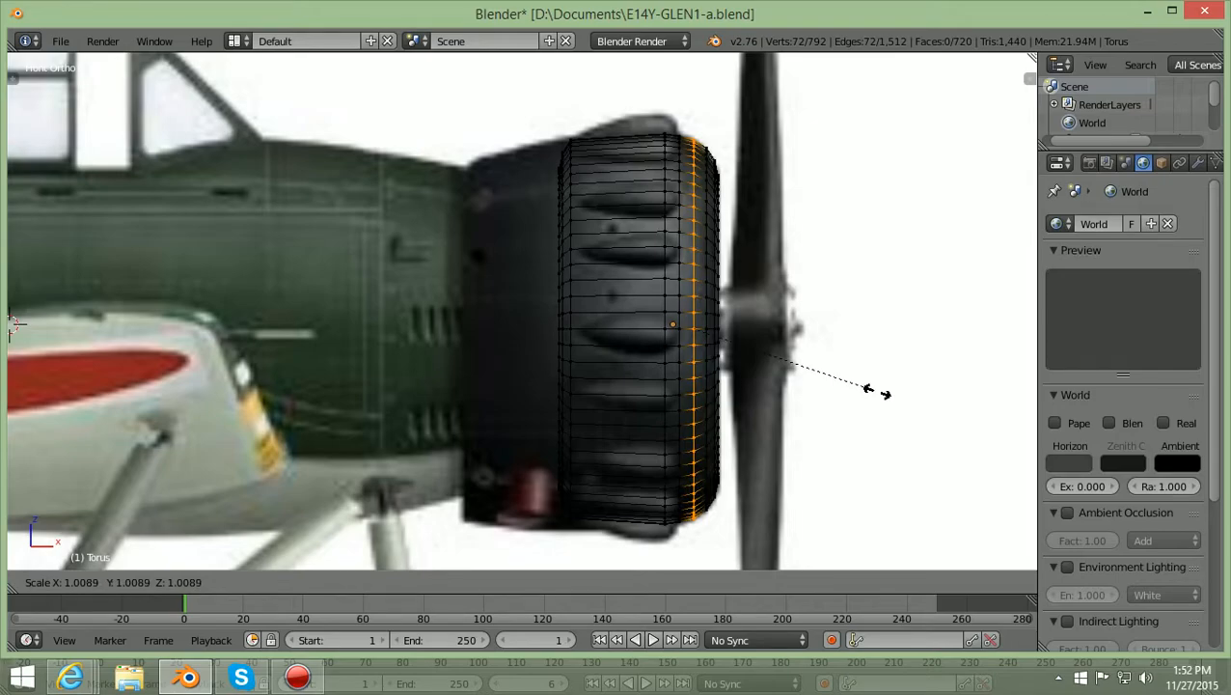
click(877, 391)
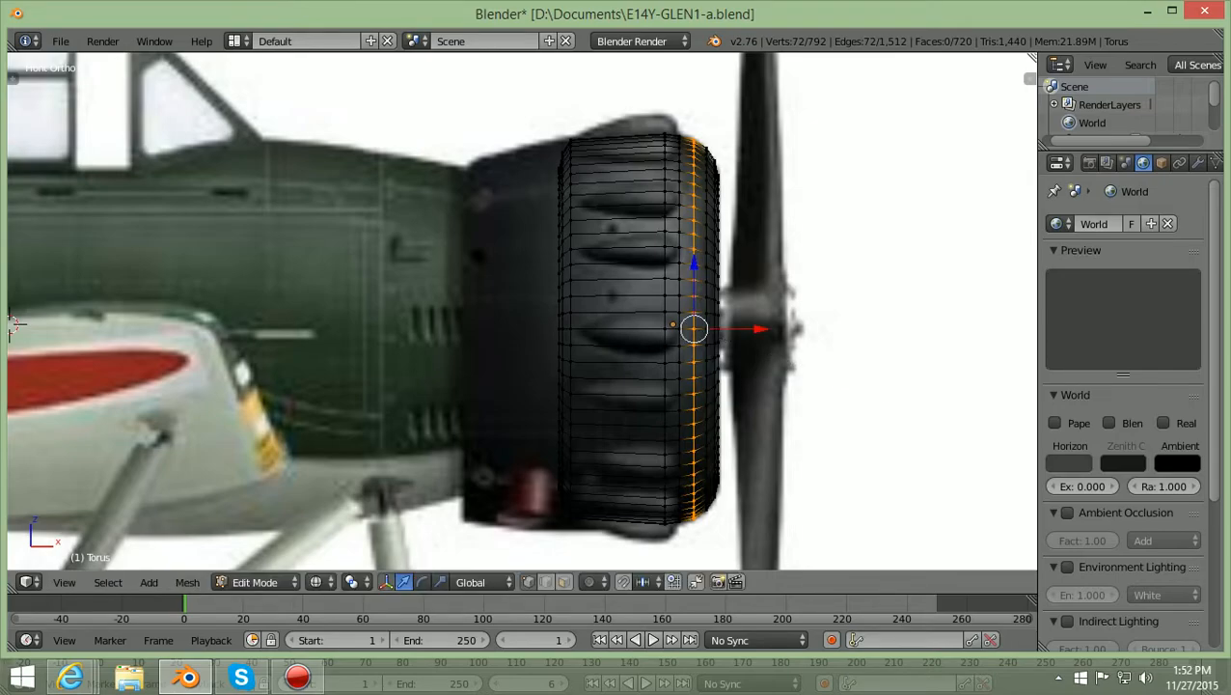
key(a)
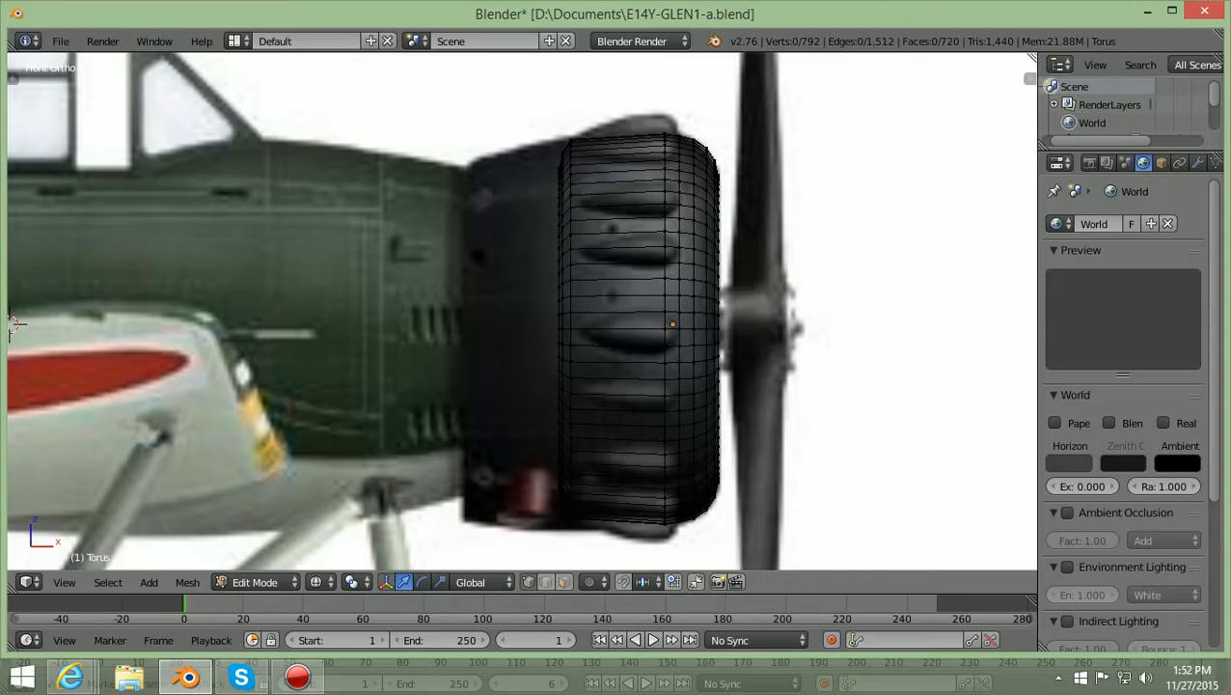
Select the entire cowling mesh in the top view and scale it uniformly to about 1.0158 against the reference outline.
key(z)
scroll(878, 391, down, 2)
mouse_move(877, 391)
middle_down()
mouse_move(551, 390)
mouse_move(604, 454)
mouse_move(589, 521)
mouse_move(569, 405)
mouse_move(610, 442)
middle_up()
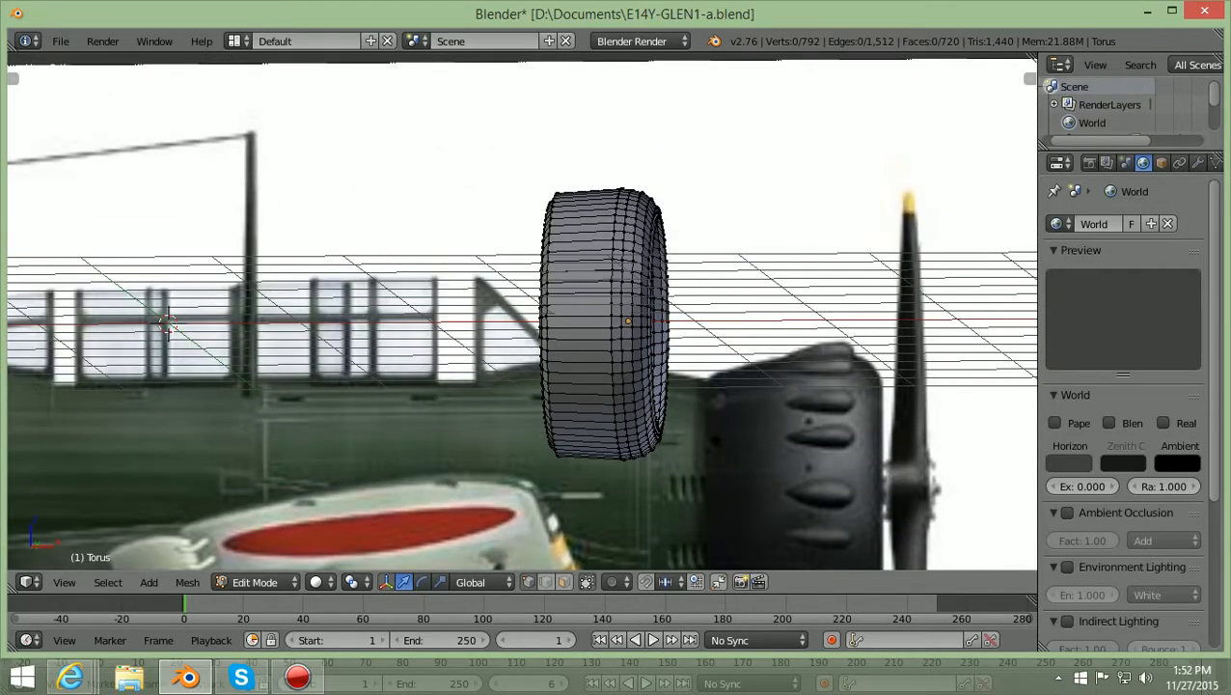
key(KP_7)
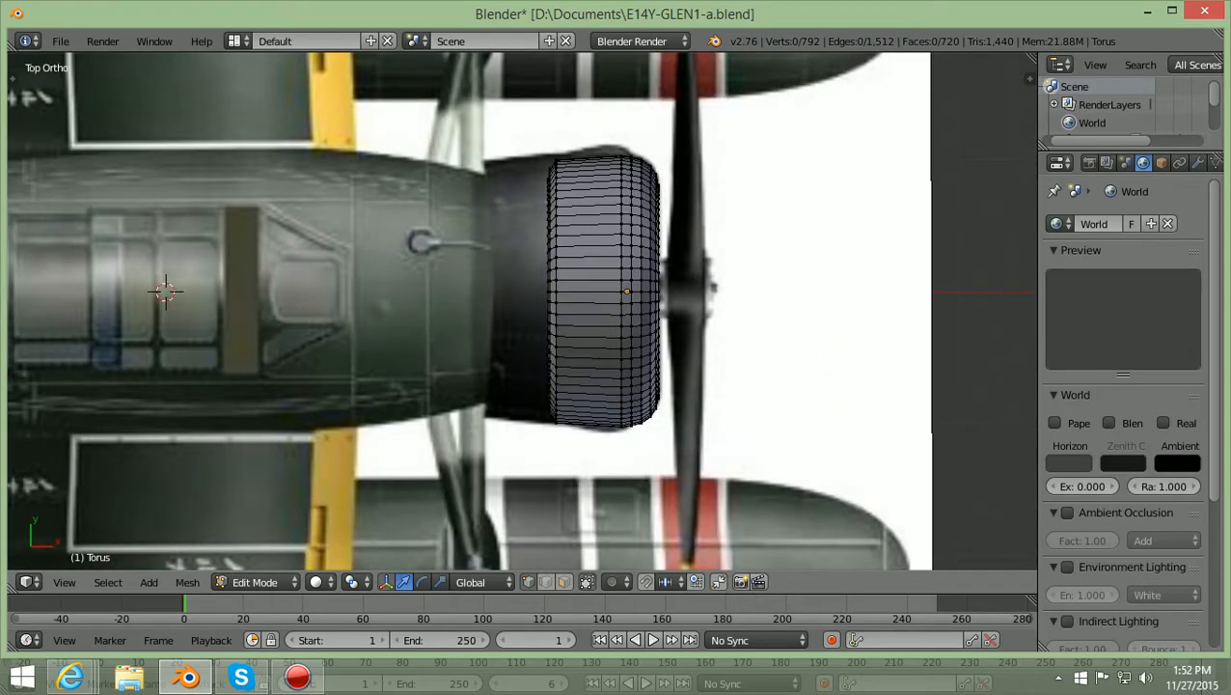
scroll(523, 311, up, 1)
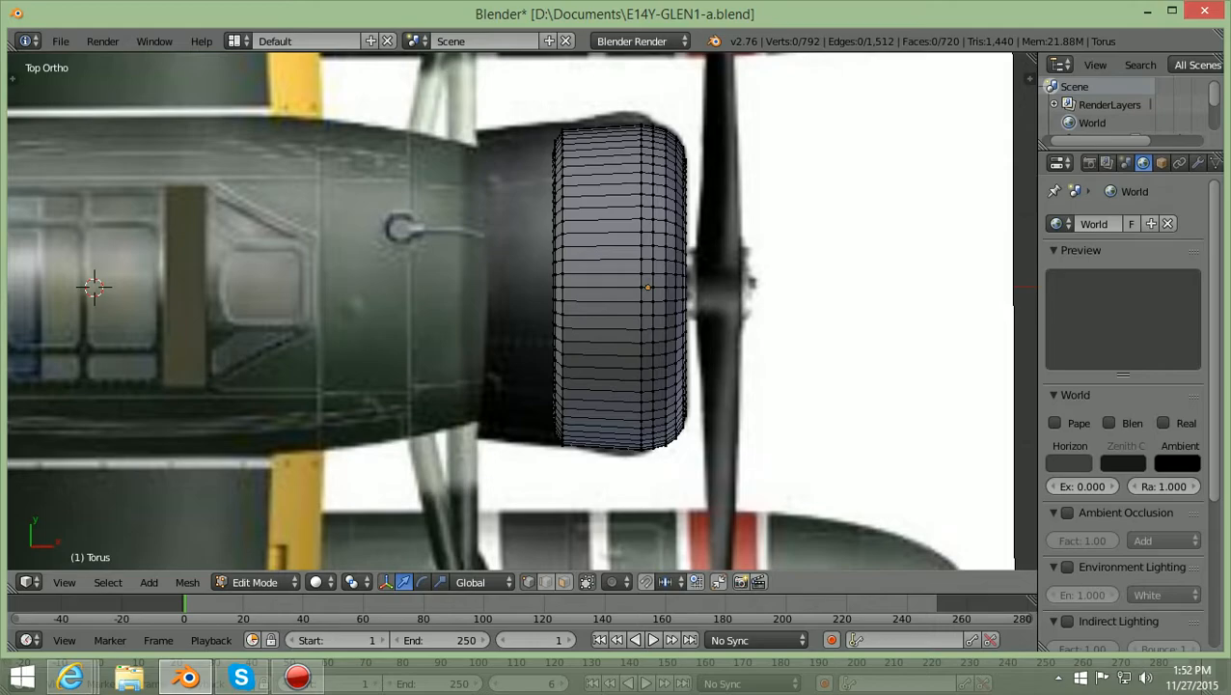
key(z)
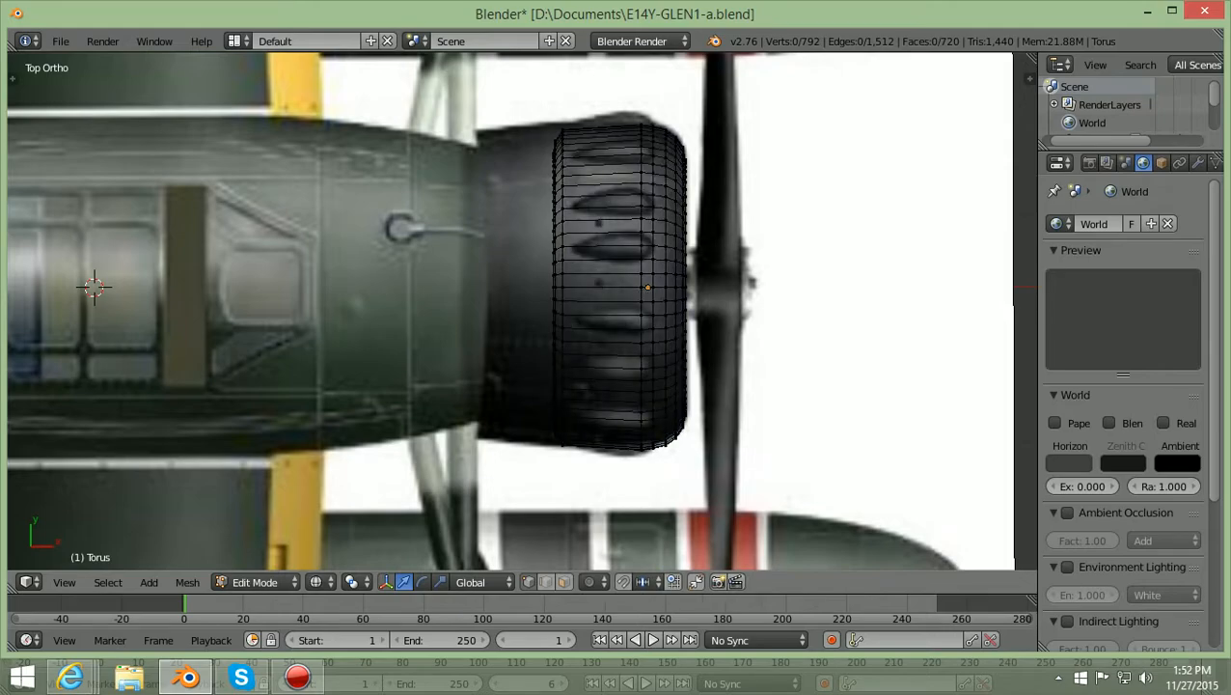
key(b)
drag(504, 76, 834, 478)
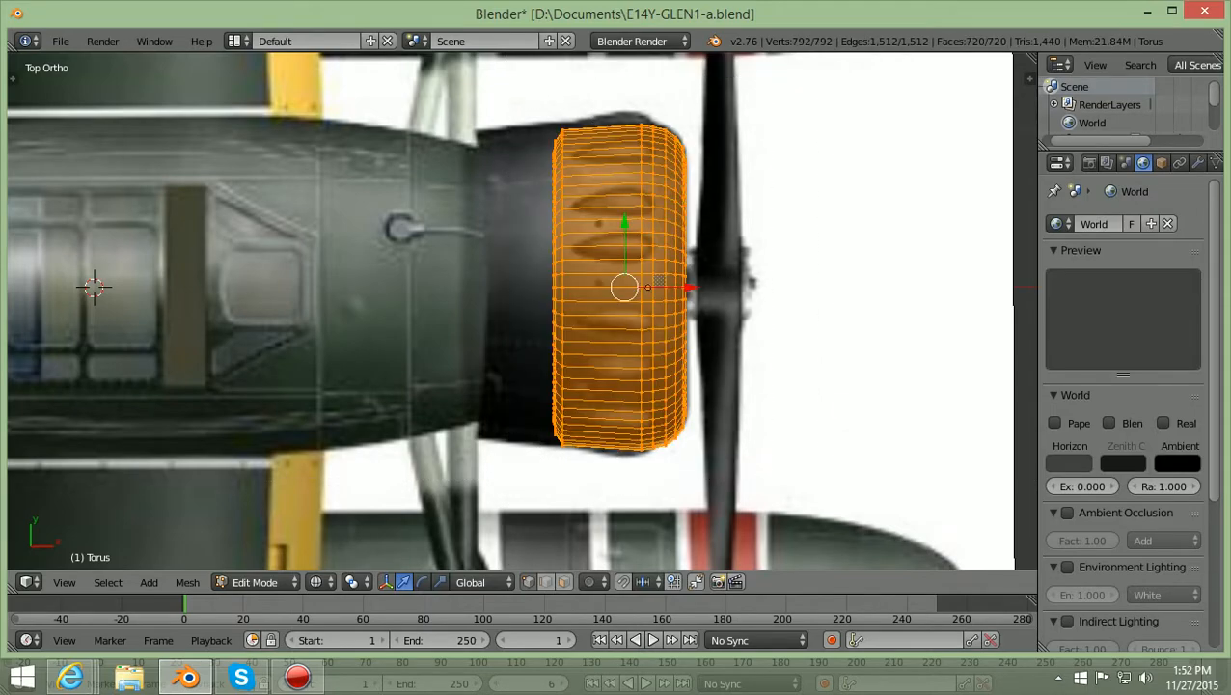
key(s)
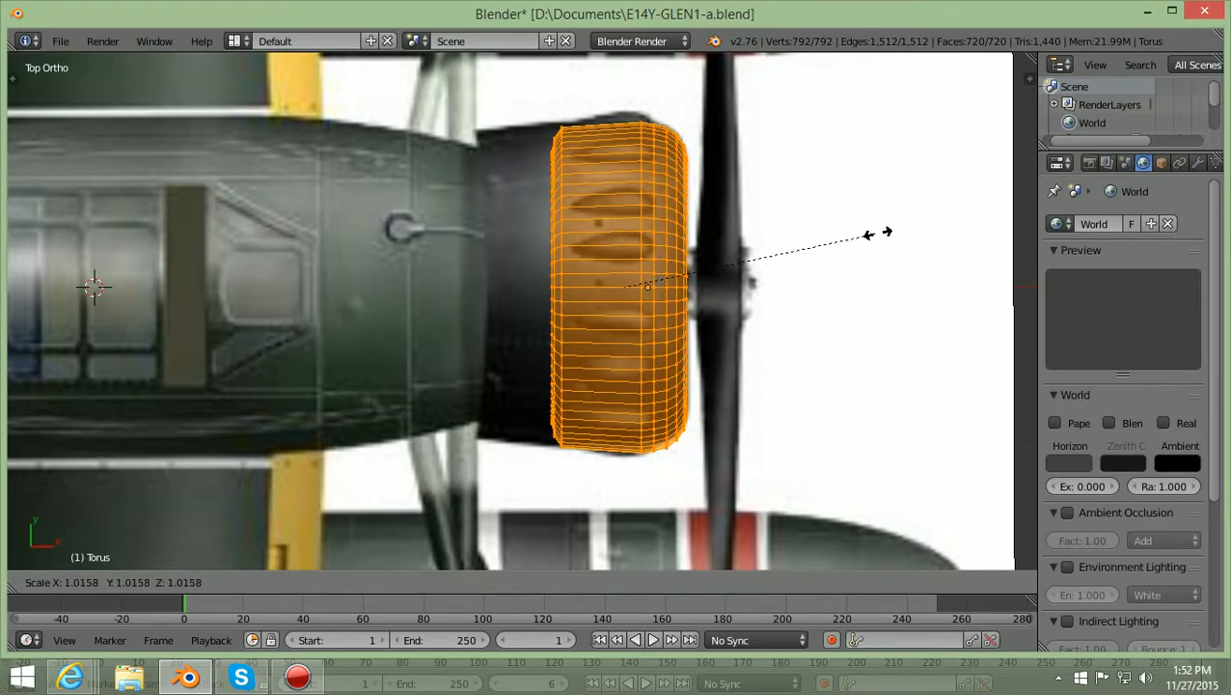
click(879, 234)
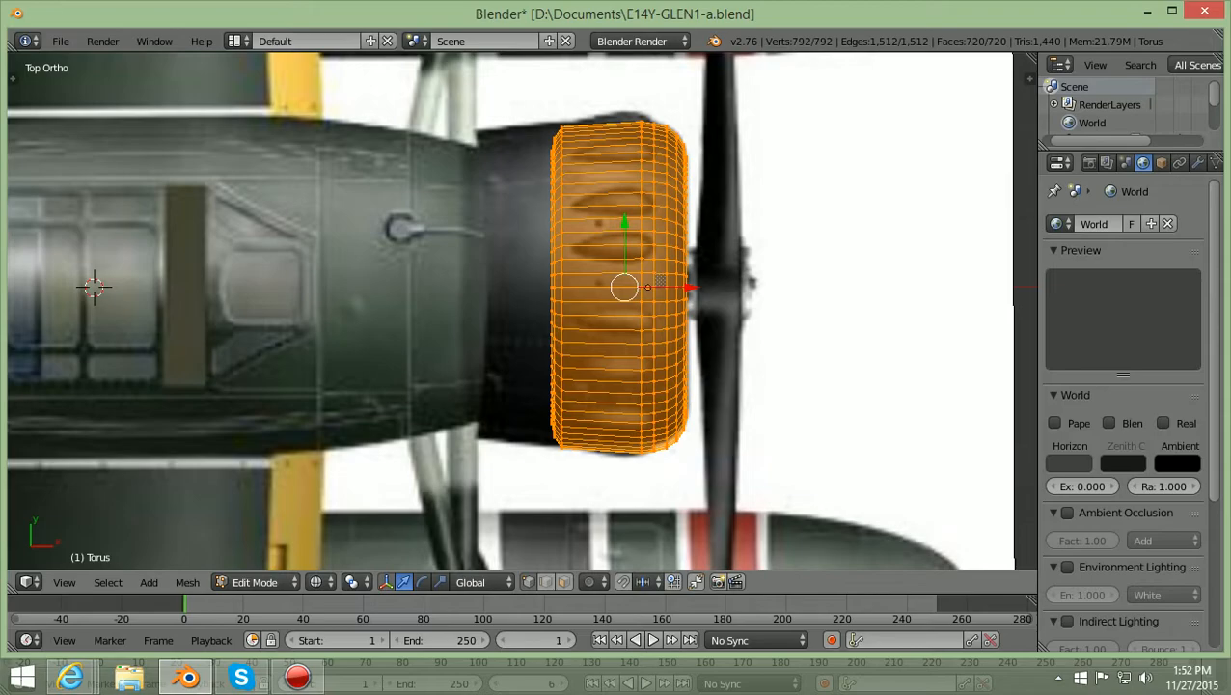
Nudge the entire cowling mesh twice along global Z by about 0.0001.
key(g)
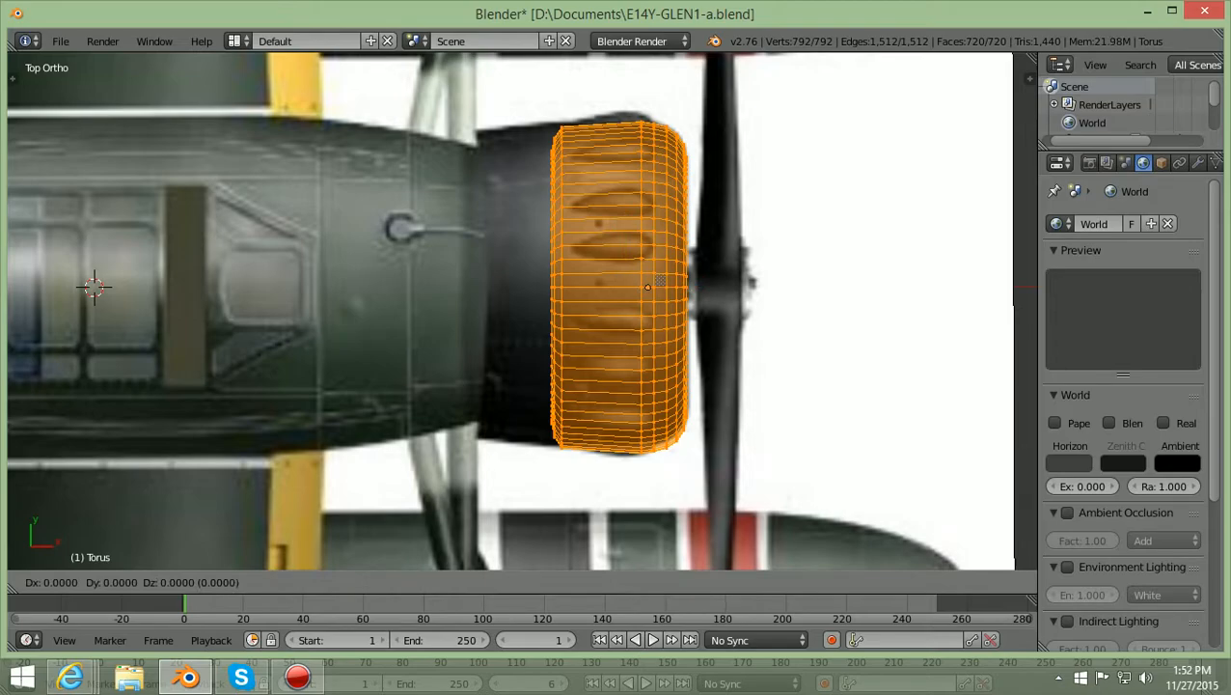
key(z)
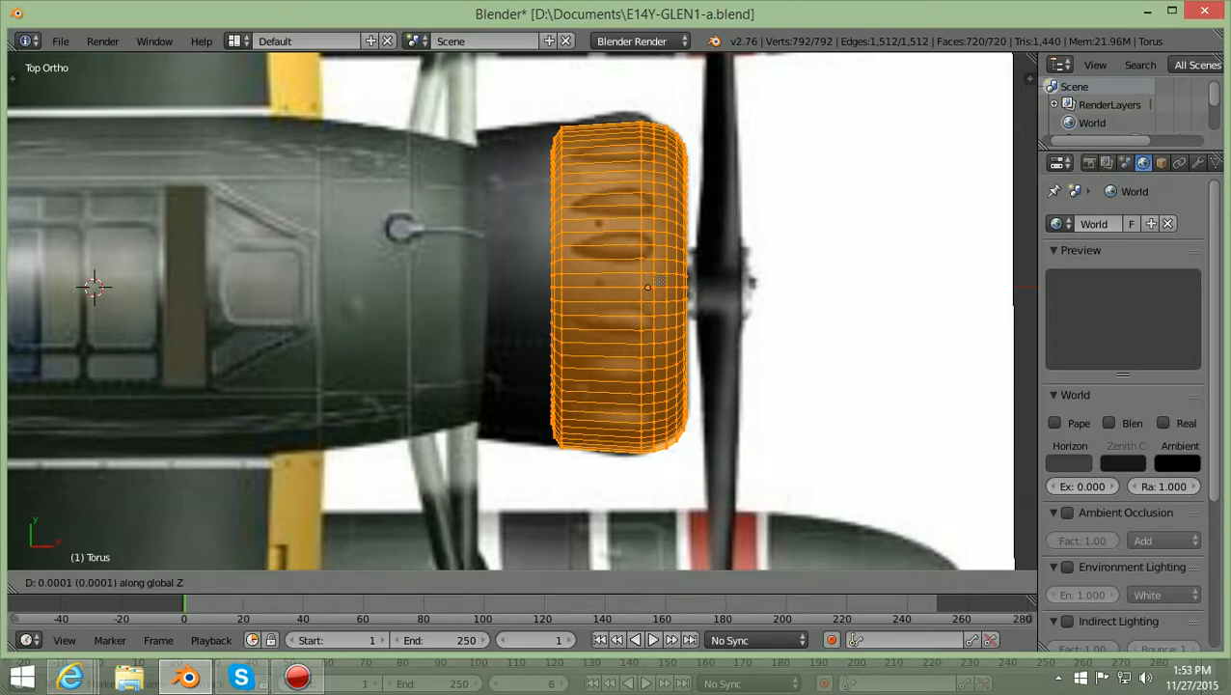
click(660, 281)
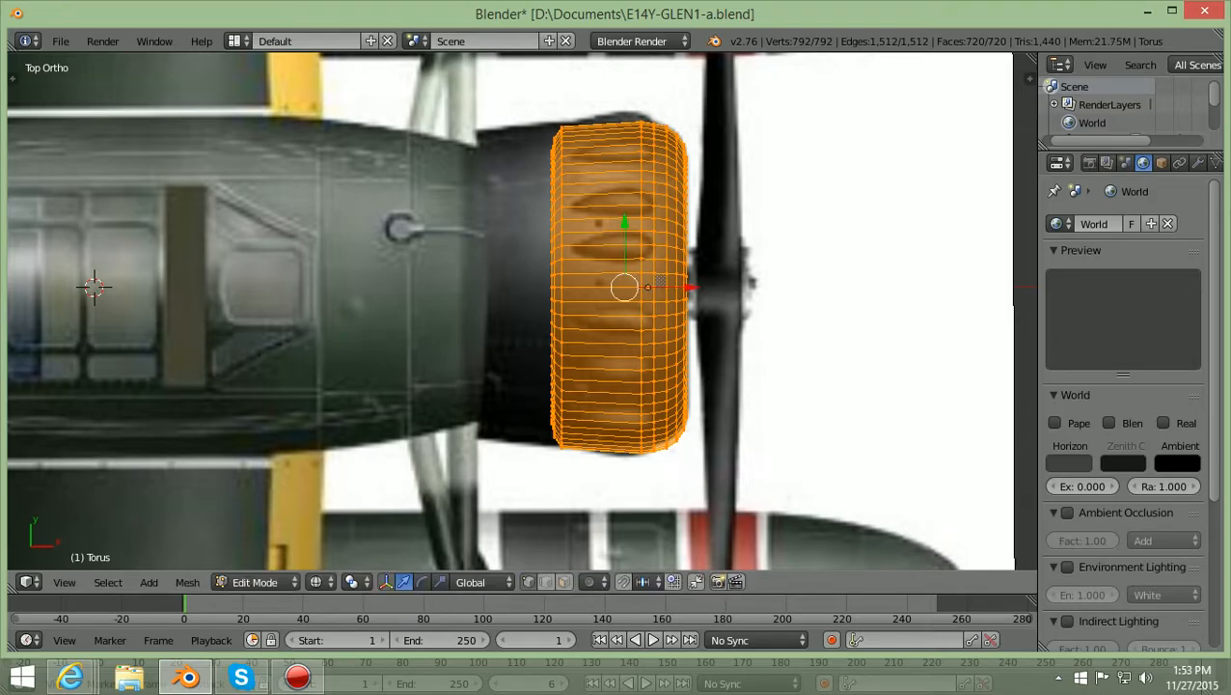
key(g)
key(z)
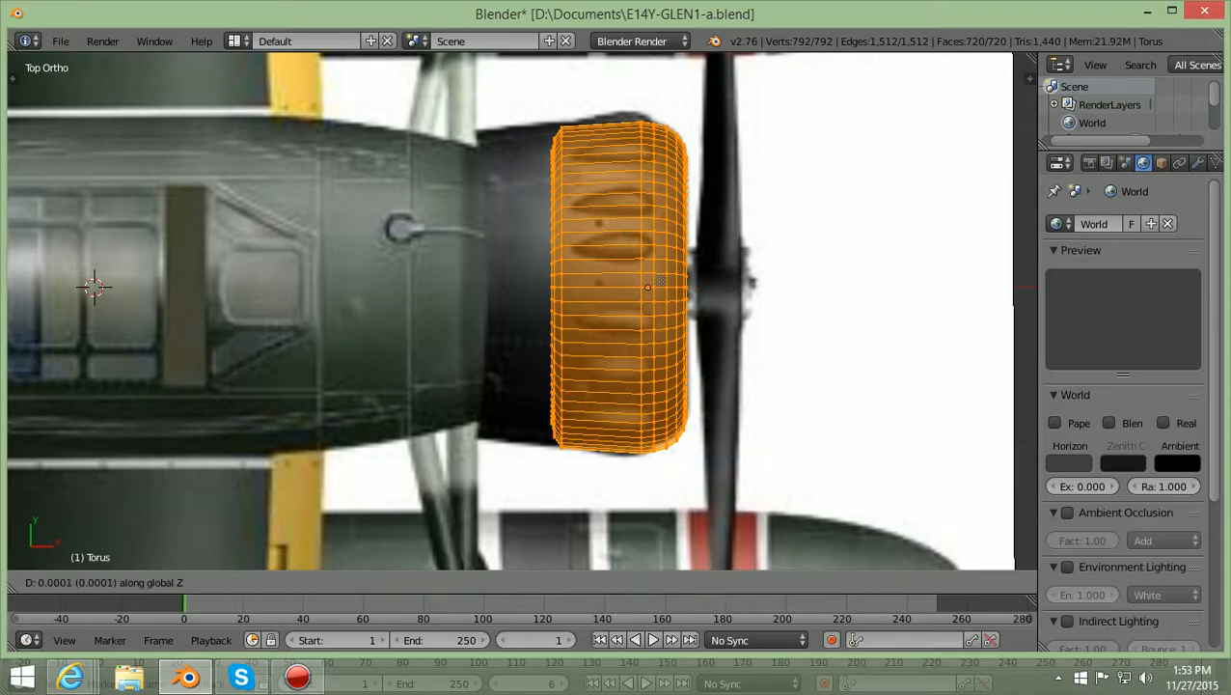
click(660, 281)
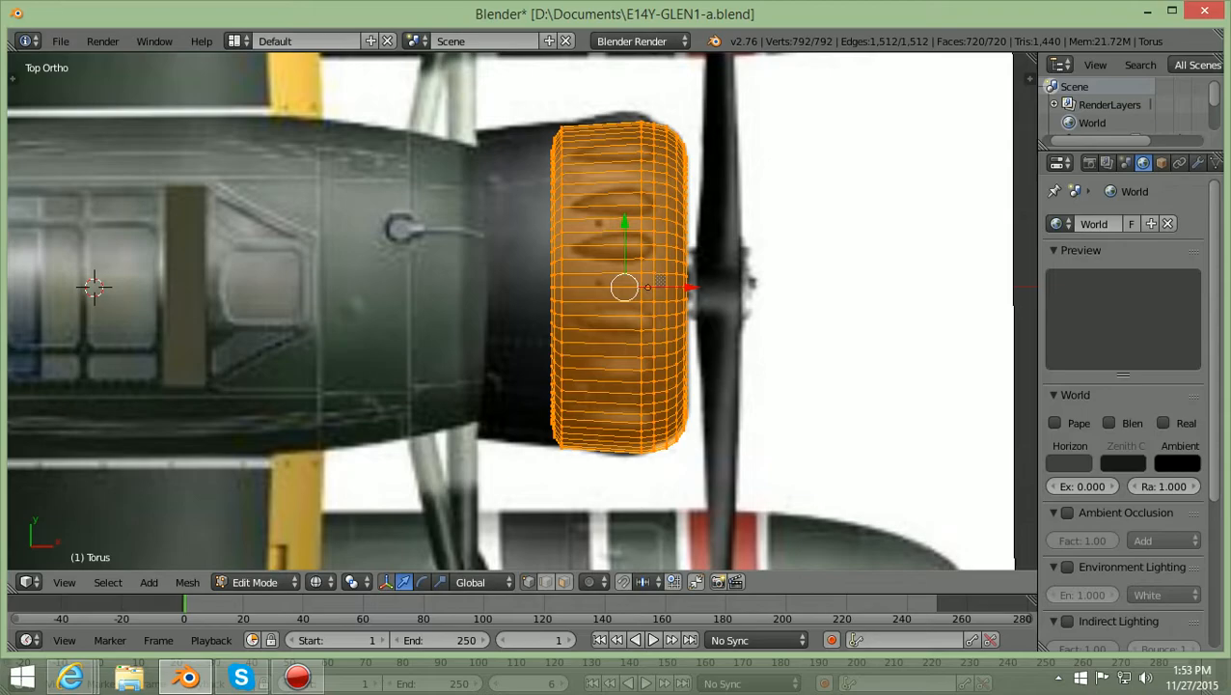
Scale the entire cowling mesh uniformly to about 0.9847 against the front-view reference and clear the selection.
key(KP_1)
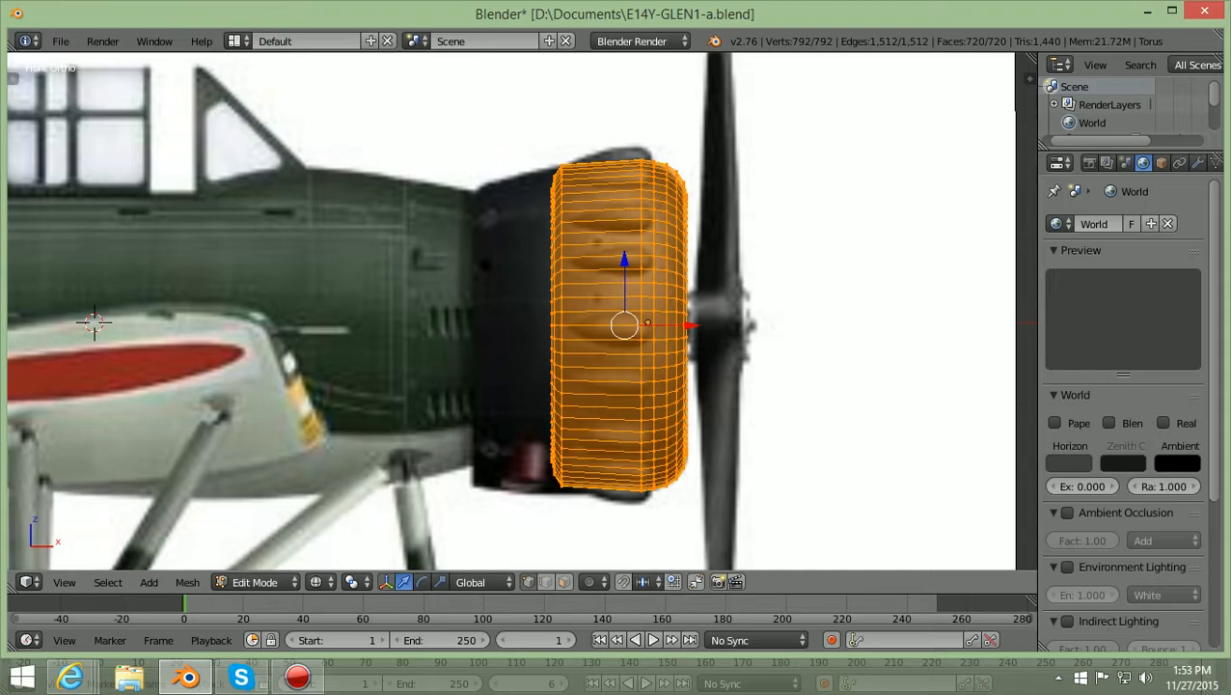
key(s)
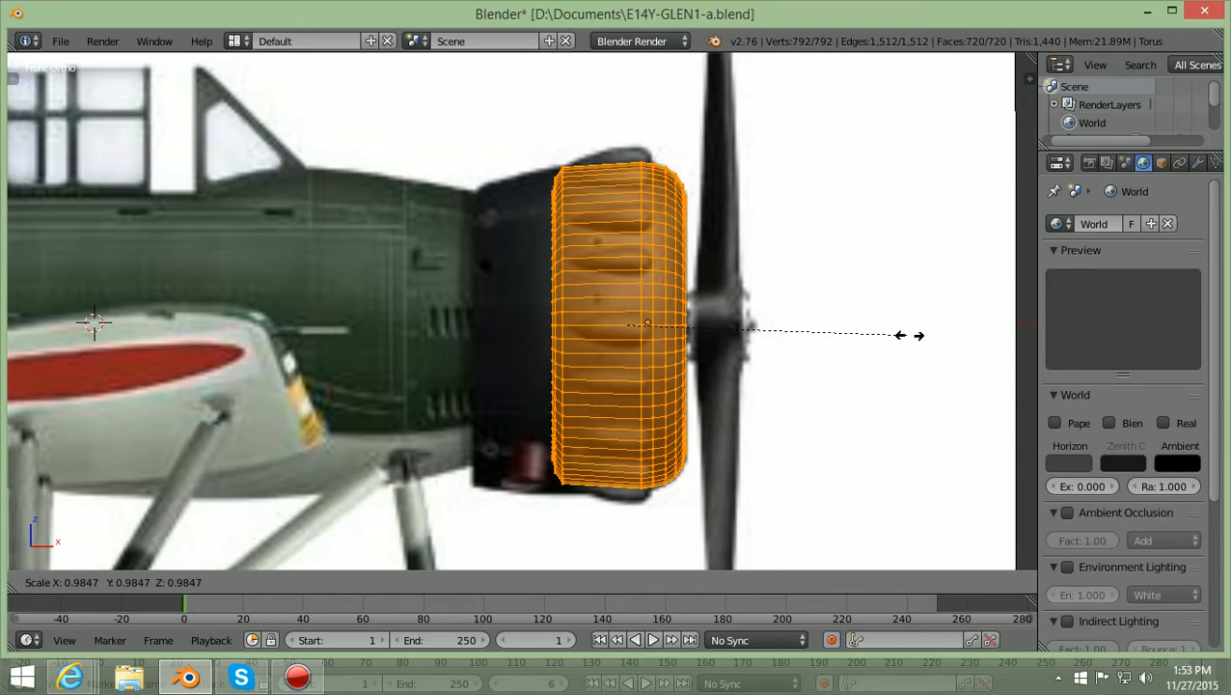
click(908, 335)
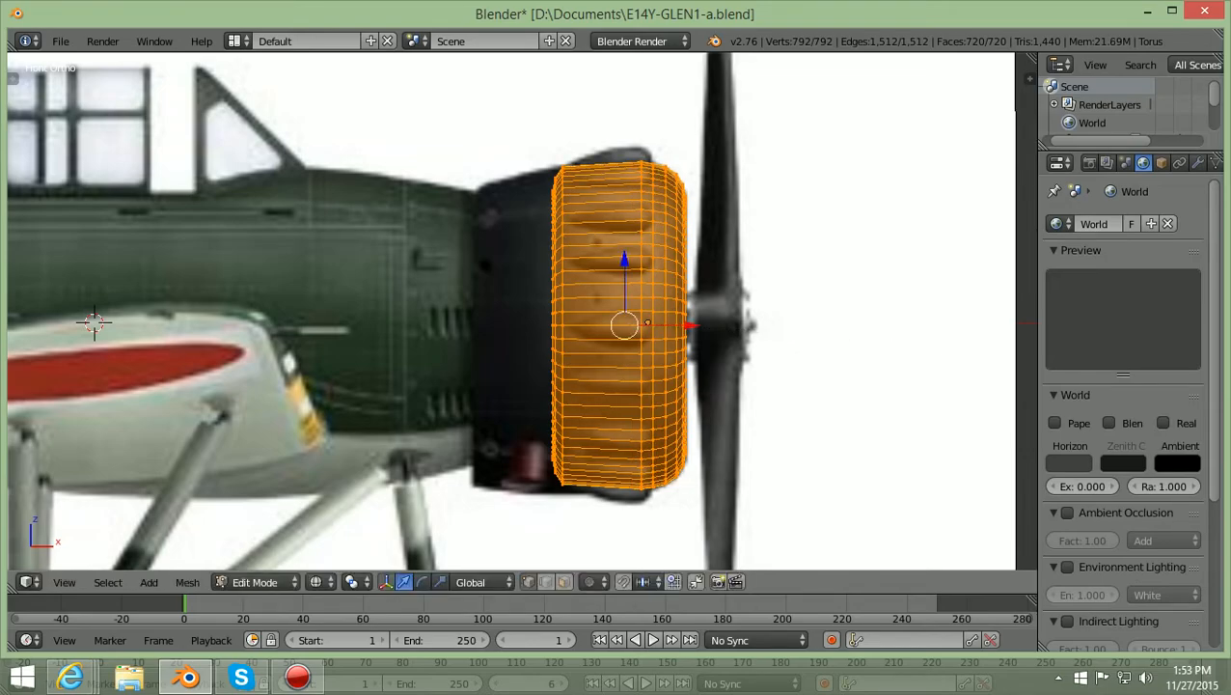
key(alt+z)
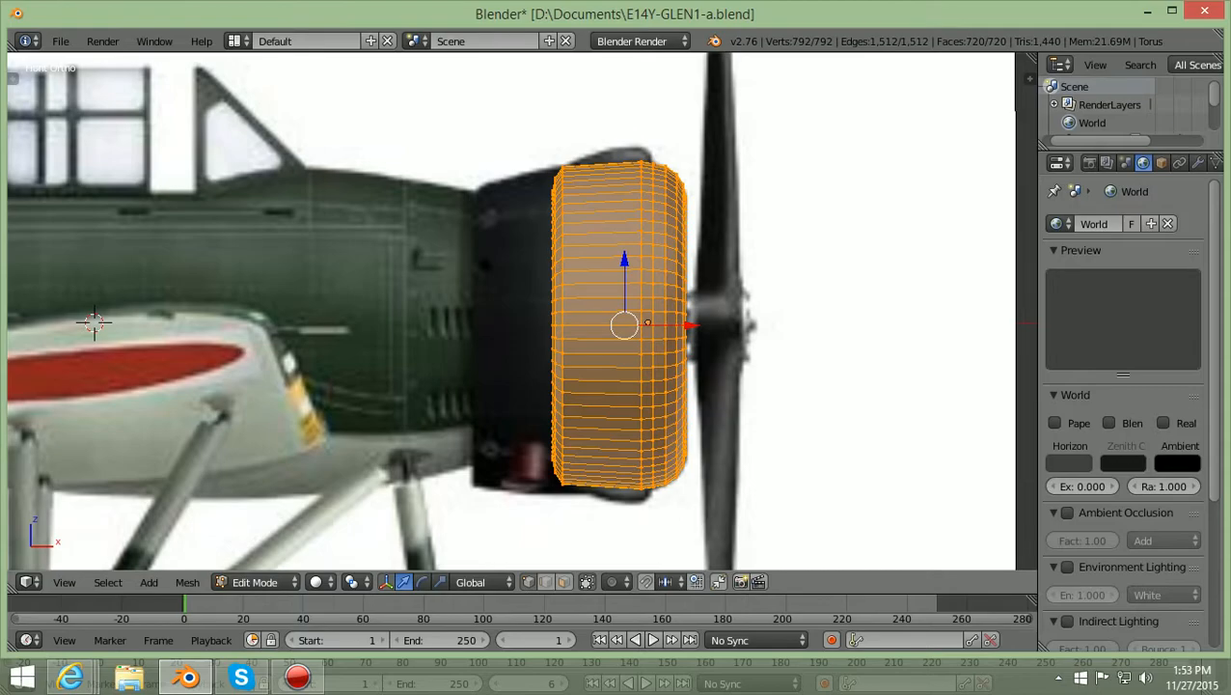
key(alt+z)
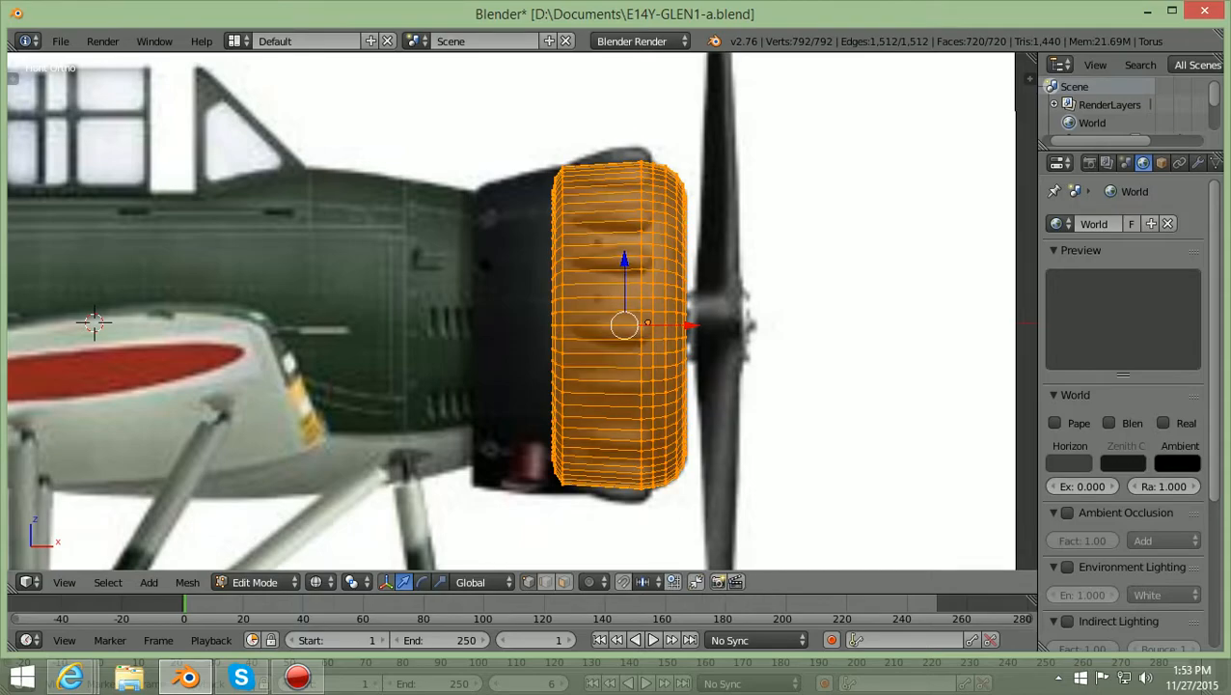
key(a)
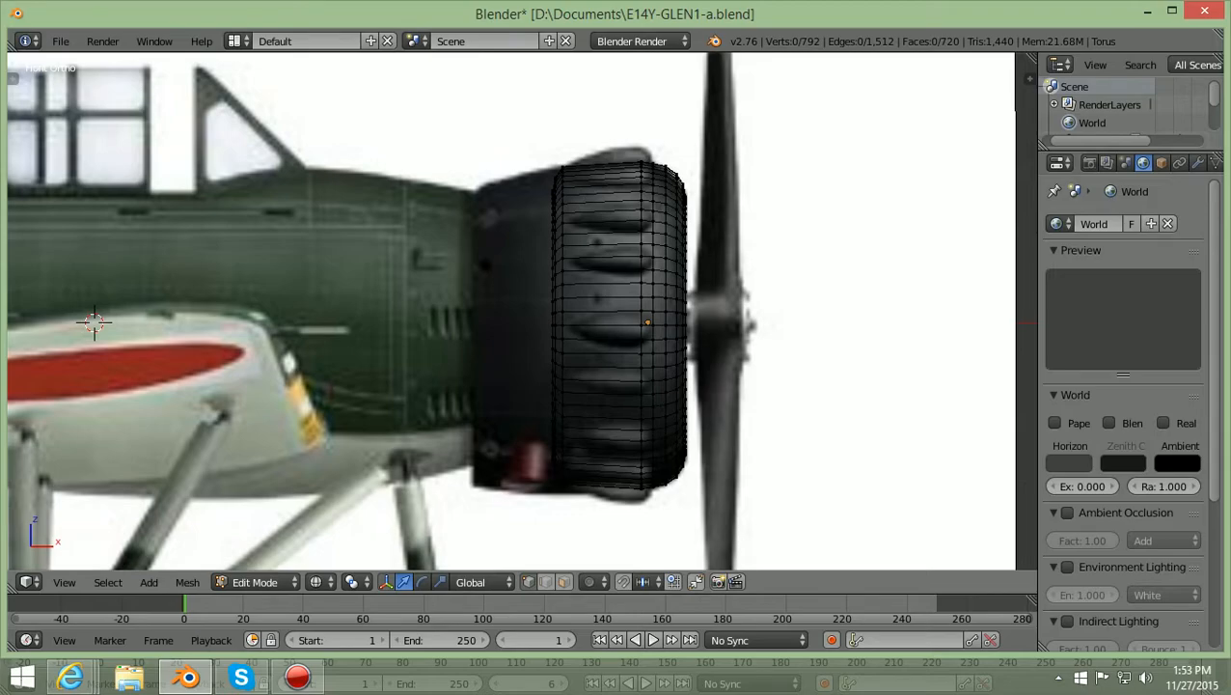
Select the rearmost vertex rows of the cowling, move them about -0.26 along global X towards the fuselage, and deselect.
key(b)
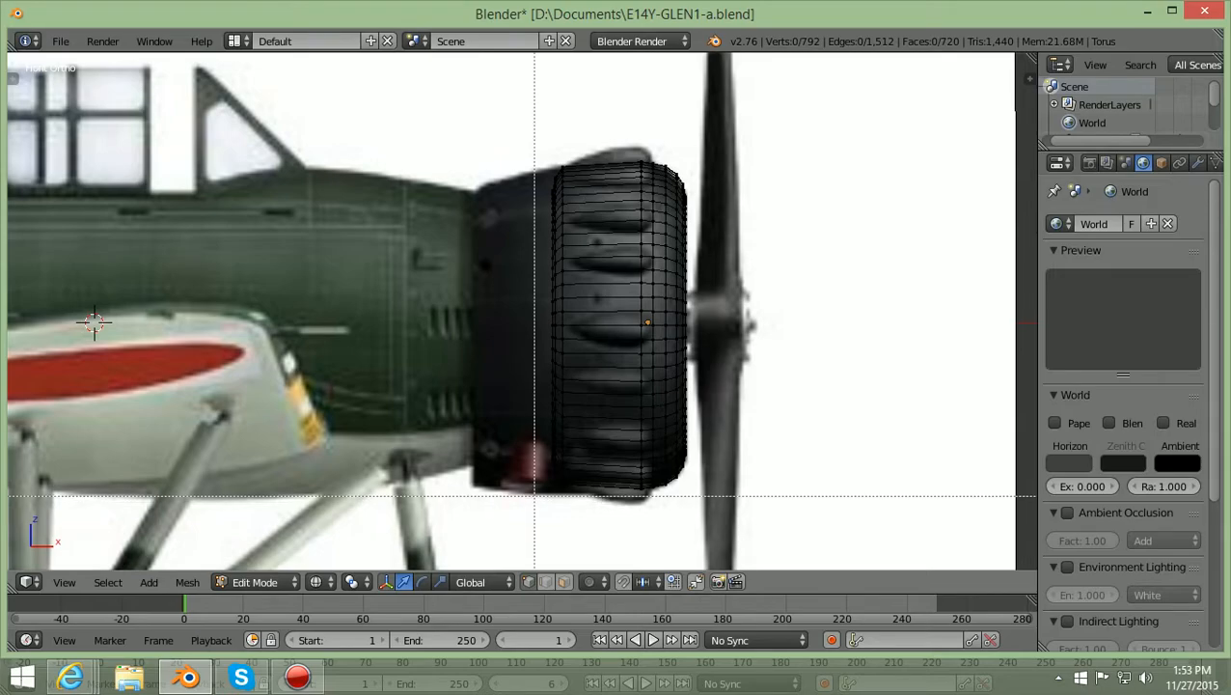
drag(531, 504, 559, 166)
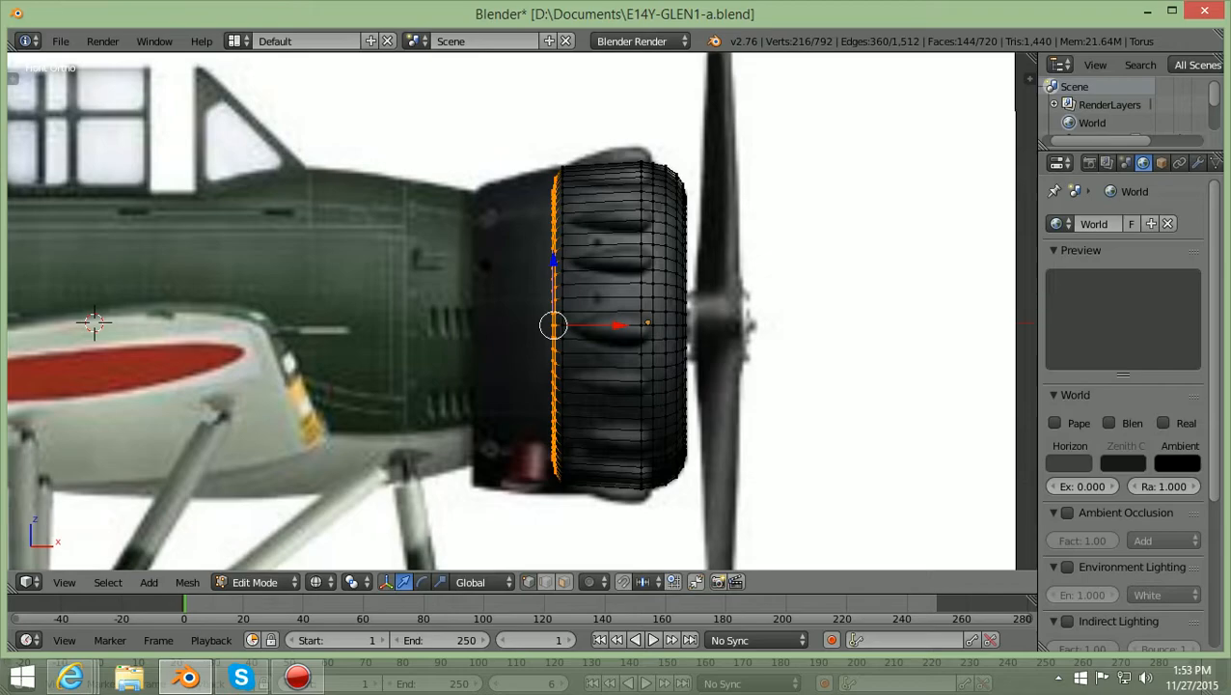
key(g)
key(x)
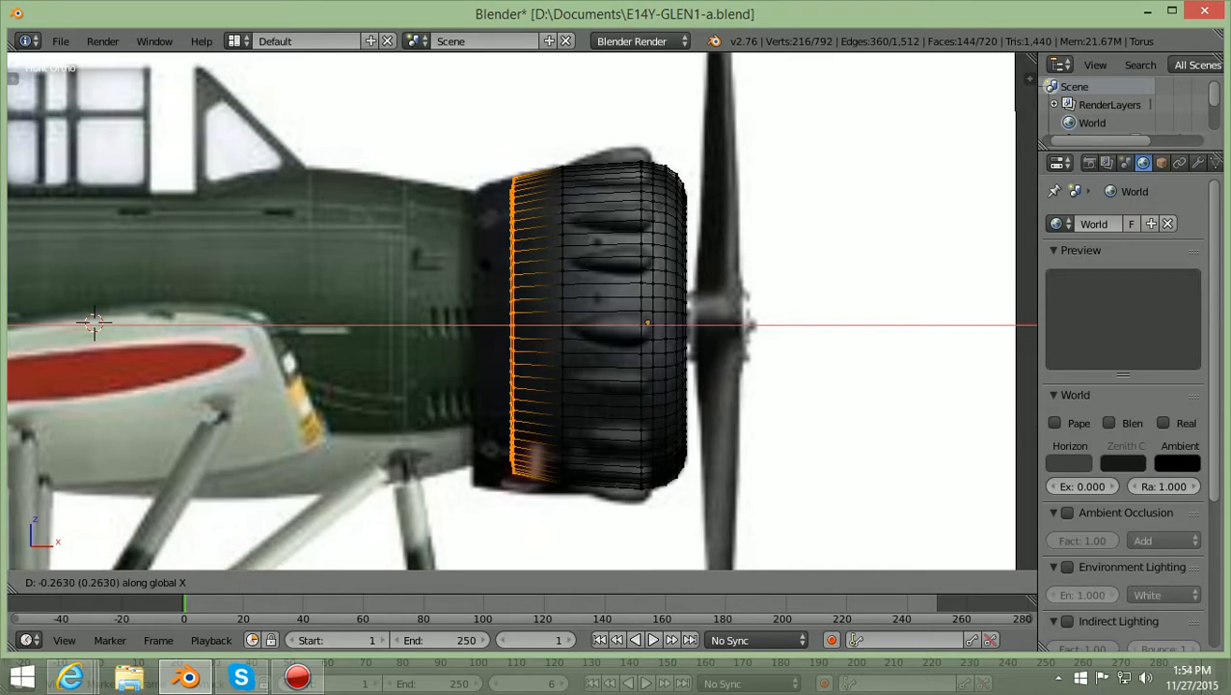
key(Return)
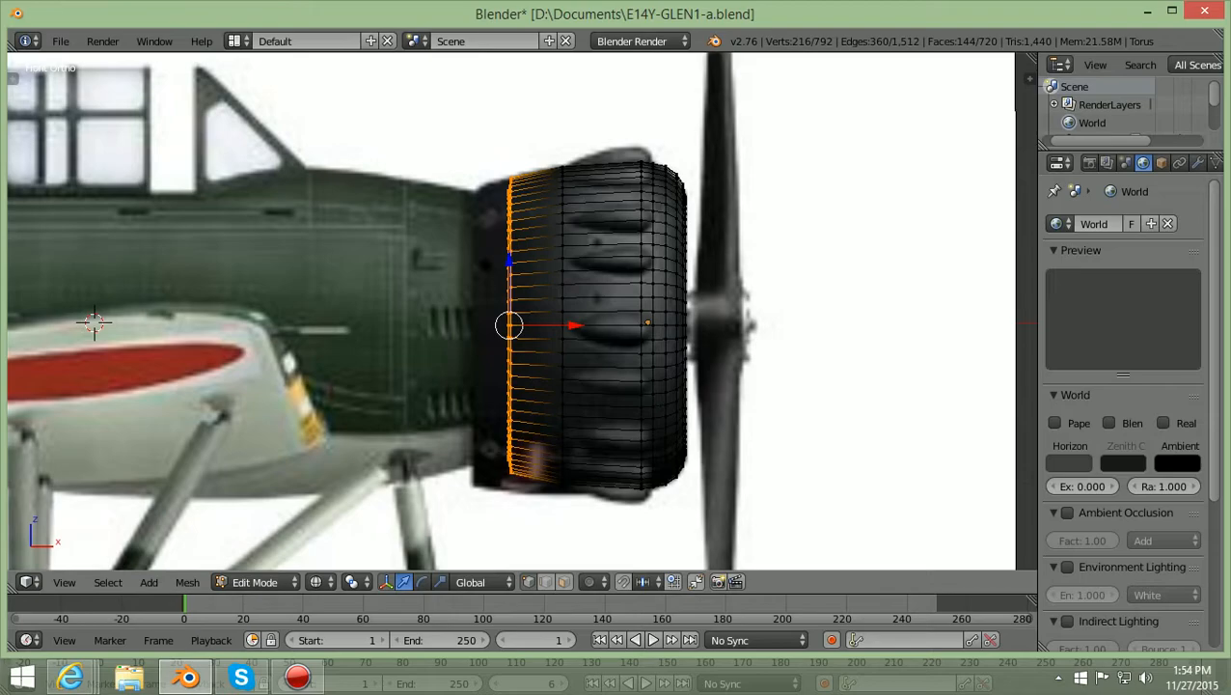
key(a)
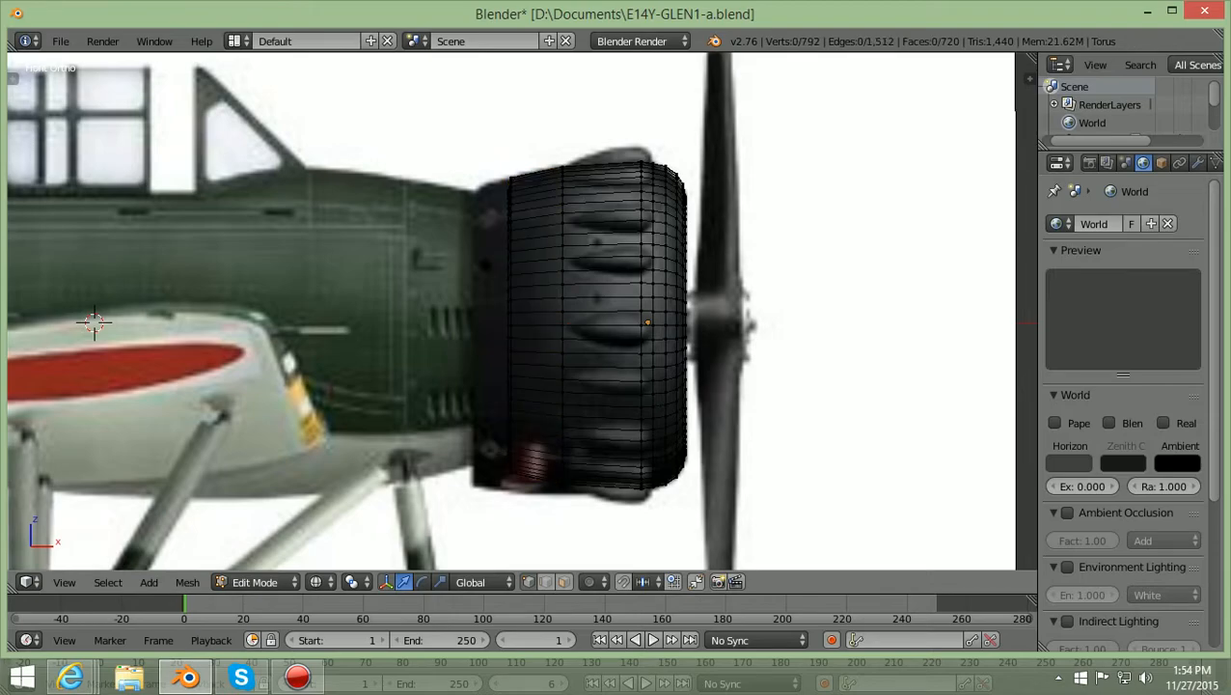
Examine the cowling mesh against the front-view reference and from the right view.
scroll(521, 328, up, 3)
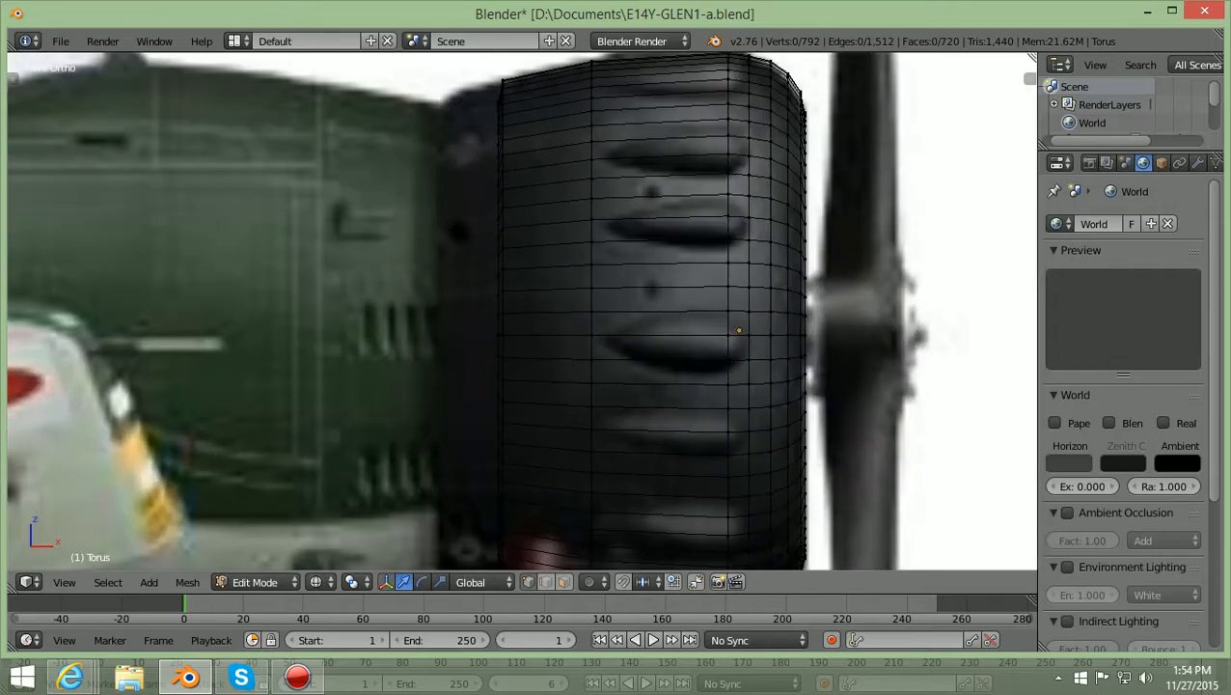
scroll(521, 309, down, 2)
scroll(522, 311, down, 1)
scroll(521, 310, up, 1)
scroll(521, 311, down, 1)
key(KP_3)
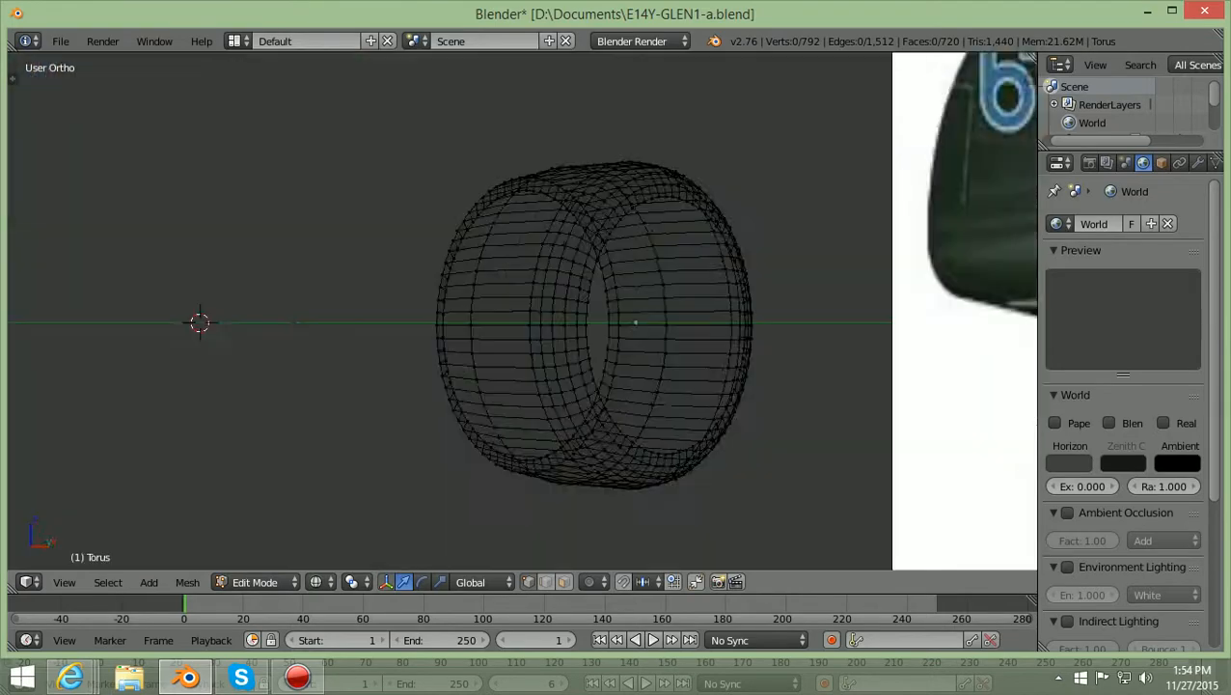
scroll(521, 311, up, 3)
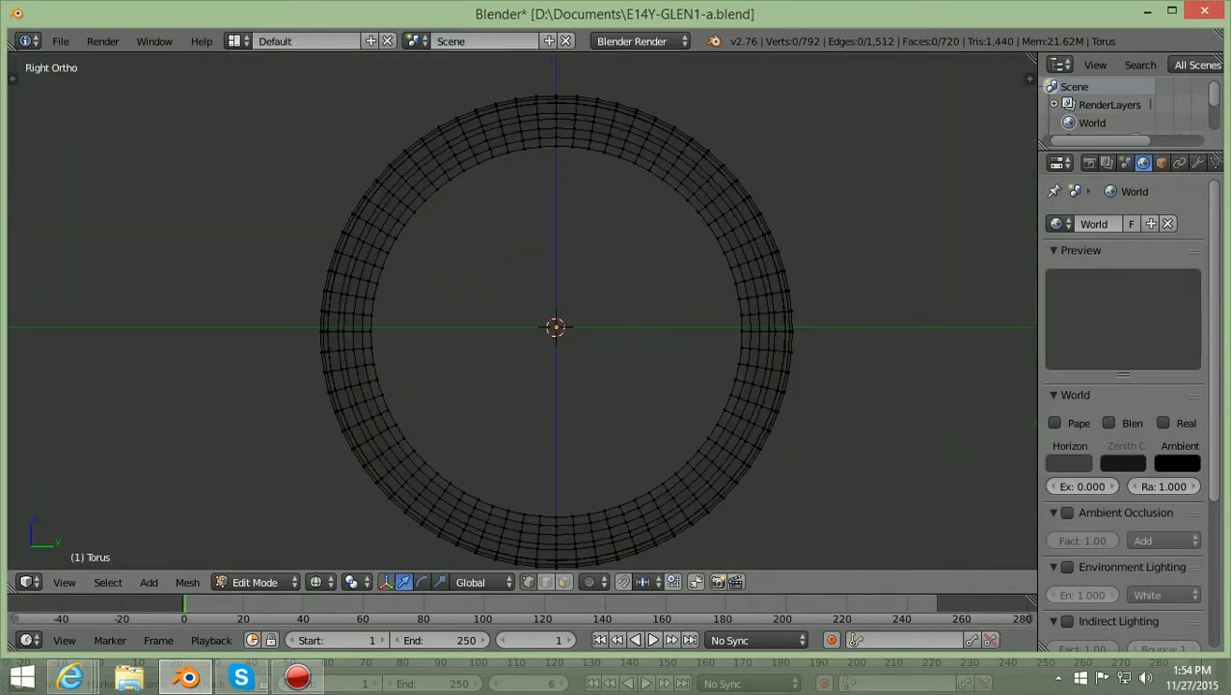
scroll(521, 311, down, 1)
scroll(518, 309, up, 1)
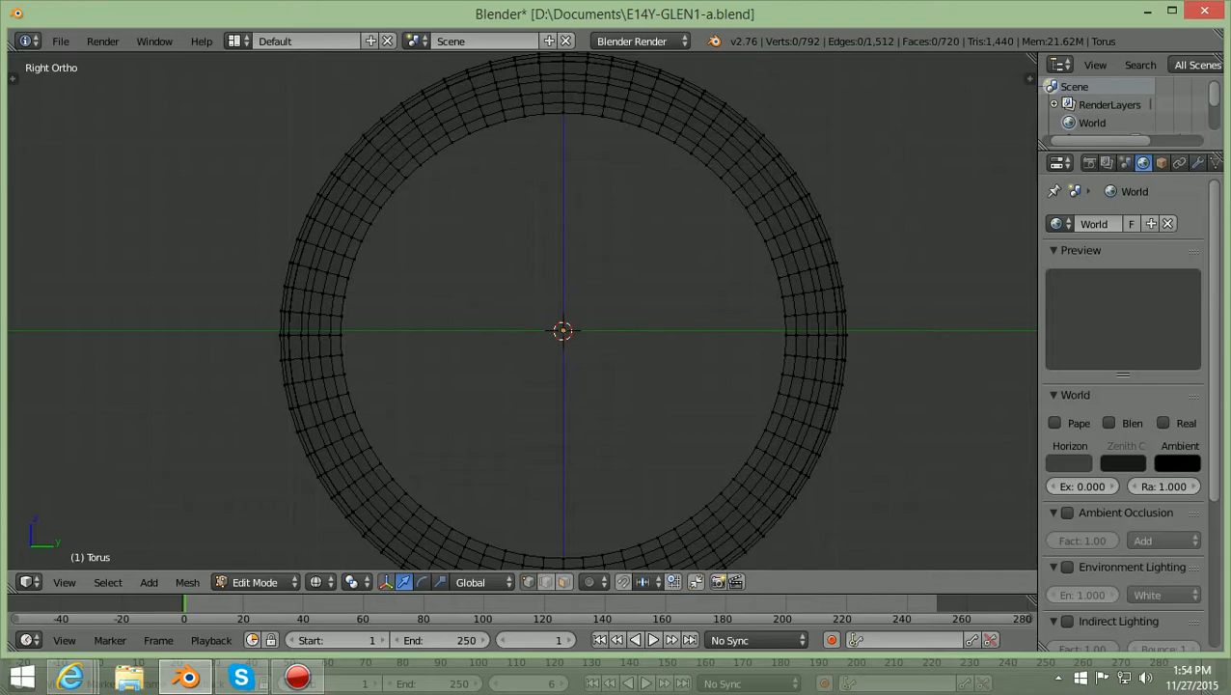
Select the inner edge loop of the cowling's front opening, check its position against the front-view reference, and deselect it.
alt+right_click(341, 319)
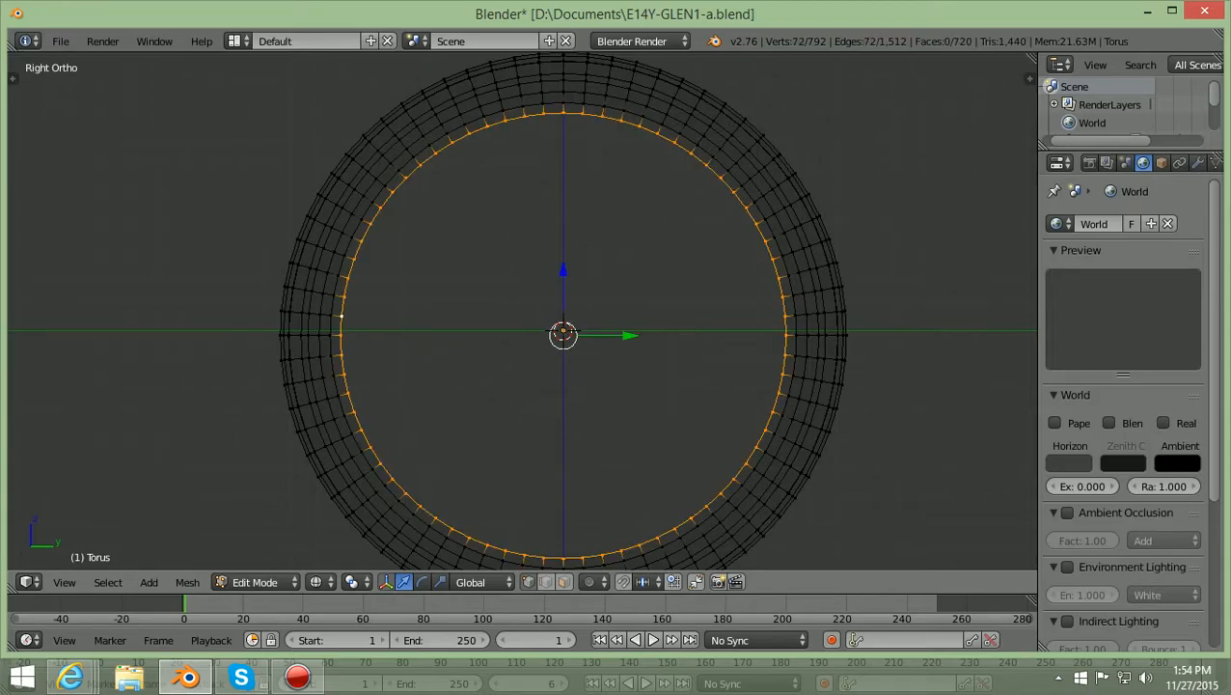
scroll(521, 310, down, 2)
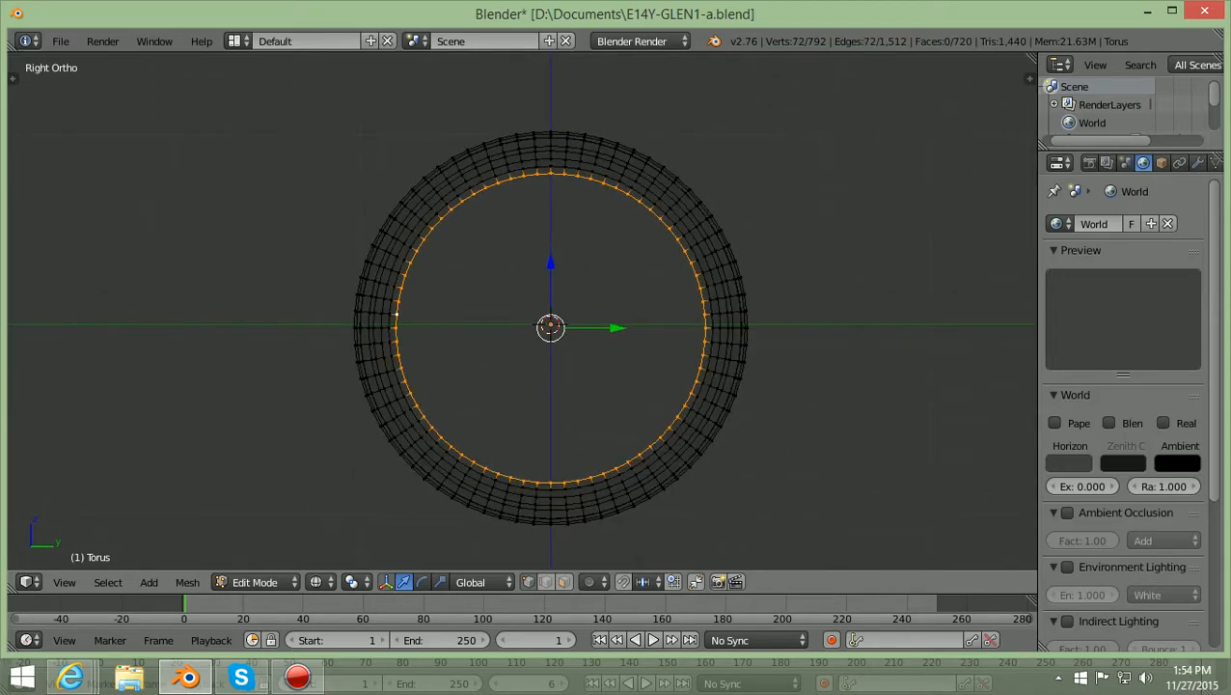
scroll(521, 313, down, 1)
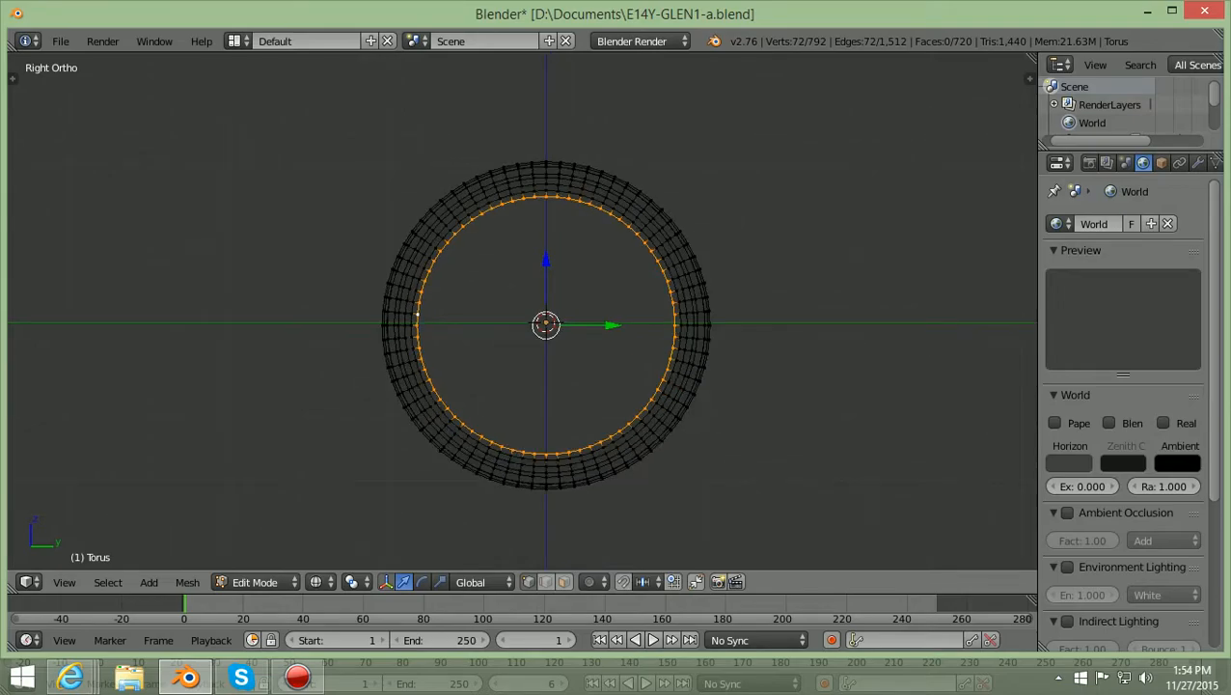
key(KP_1)
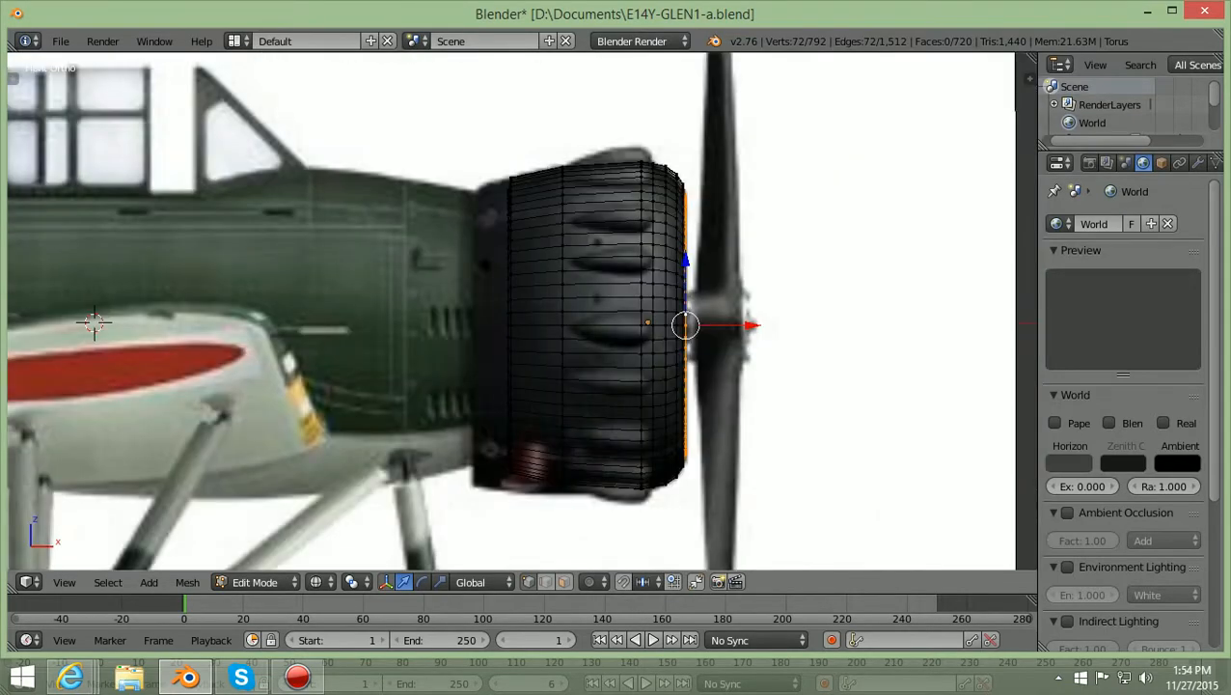
scroll(521, 312, down, 1)
mouse_move(521, 312)
middle_down()
mouse_move(488, 316)
mouse_move(501, 320)
middle_up()
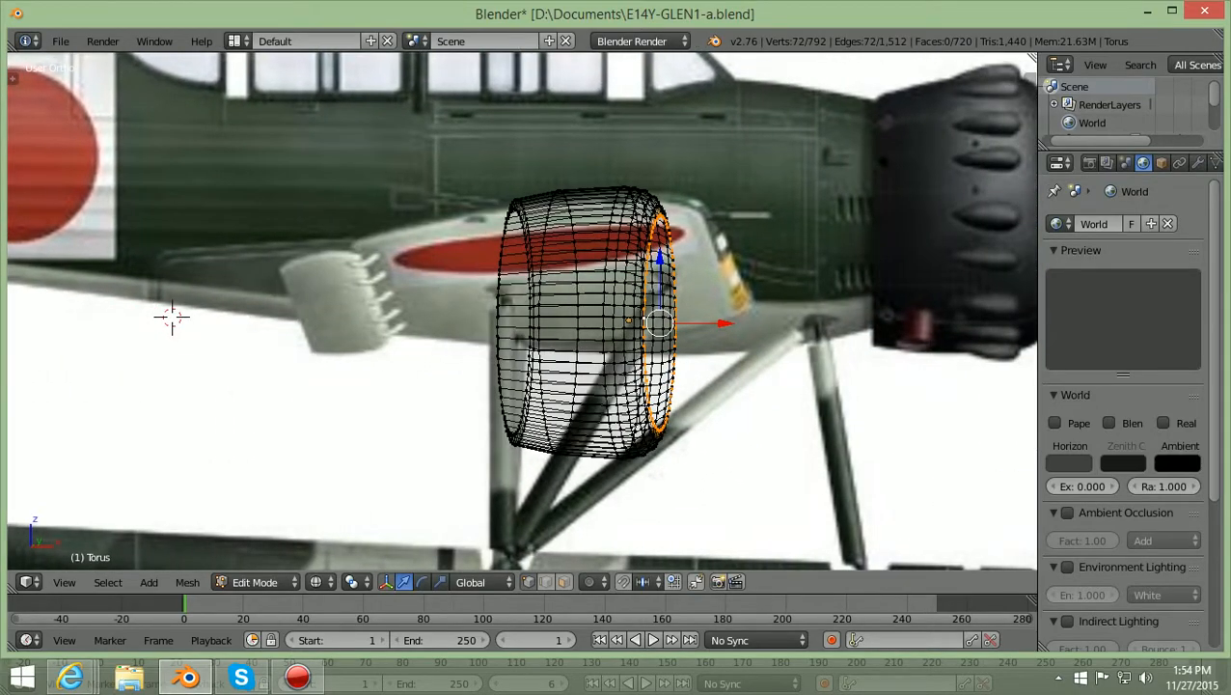
scroll(521, 313, down, 1)
key(a)
Select the inner edge loop at the cowling's rear opening.
middle_drag(521, 313, 584, 330)
scroll(522, 313, up, 10)
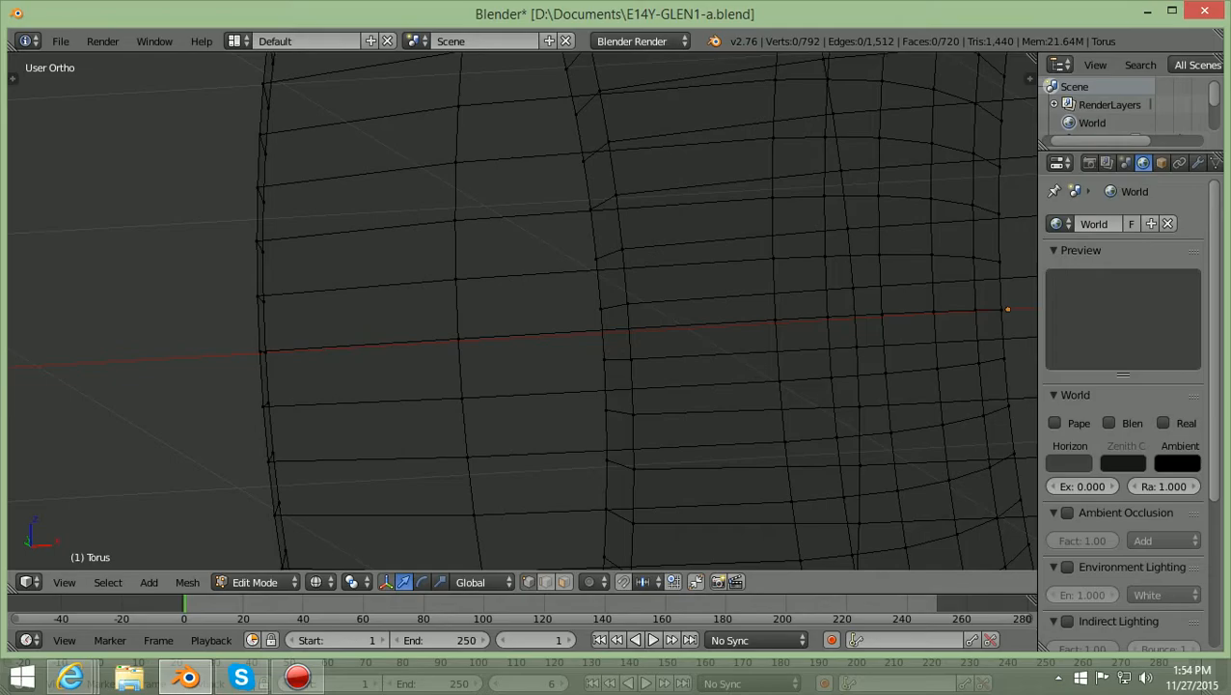
alt+right_click(603, 350)
alt+scroll(604, 349, down, 1)
scroll(603, 350, down, 2)
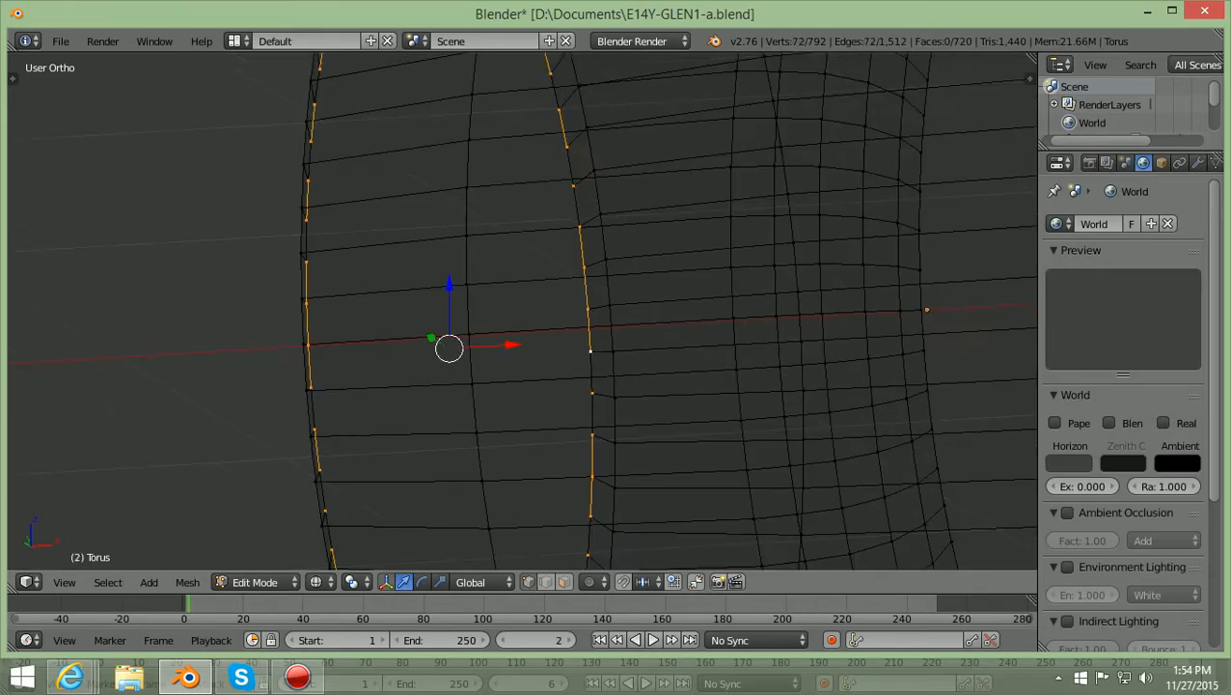
middle_drag(603, 349, 746, 331)
scroll(521, 308, down, 5)
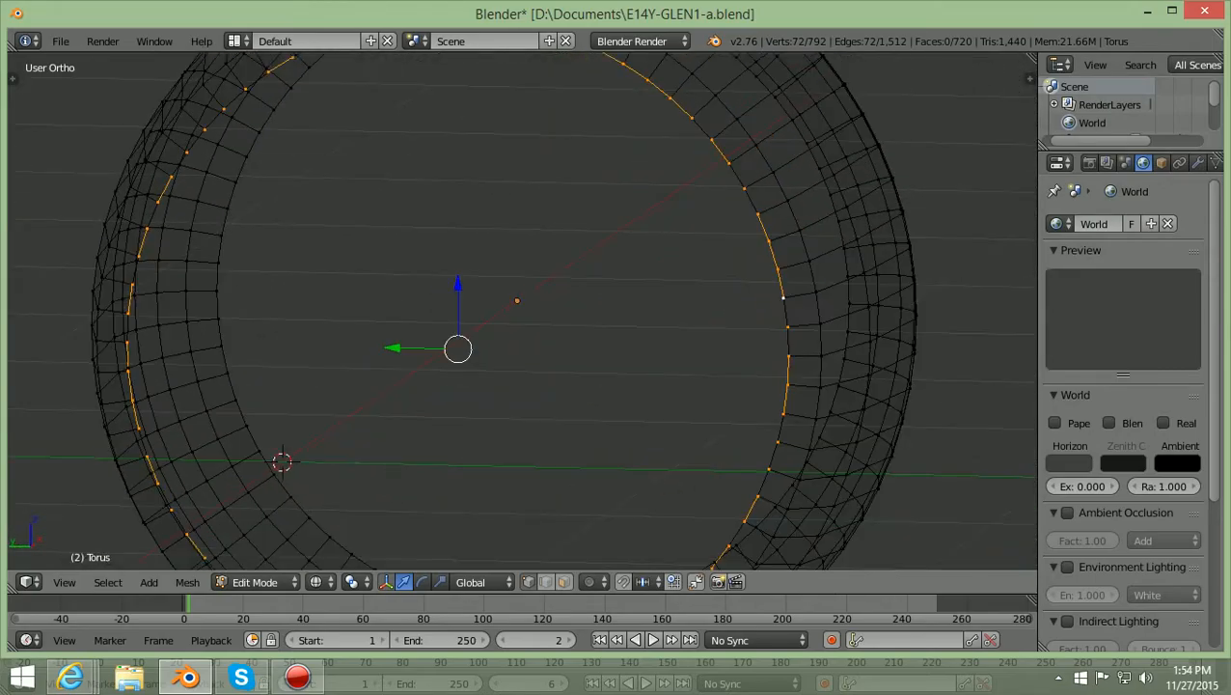
Inspect the selected rear inner loop and the surrounding cowling walls from several angles, and clear the selection.
middle_drag(521, 309, 614, 308)
scroll(614, 308, down, 2)
scroll(613, 308, up, 2)
scroll(614, 308, up, 3)
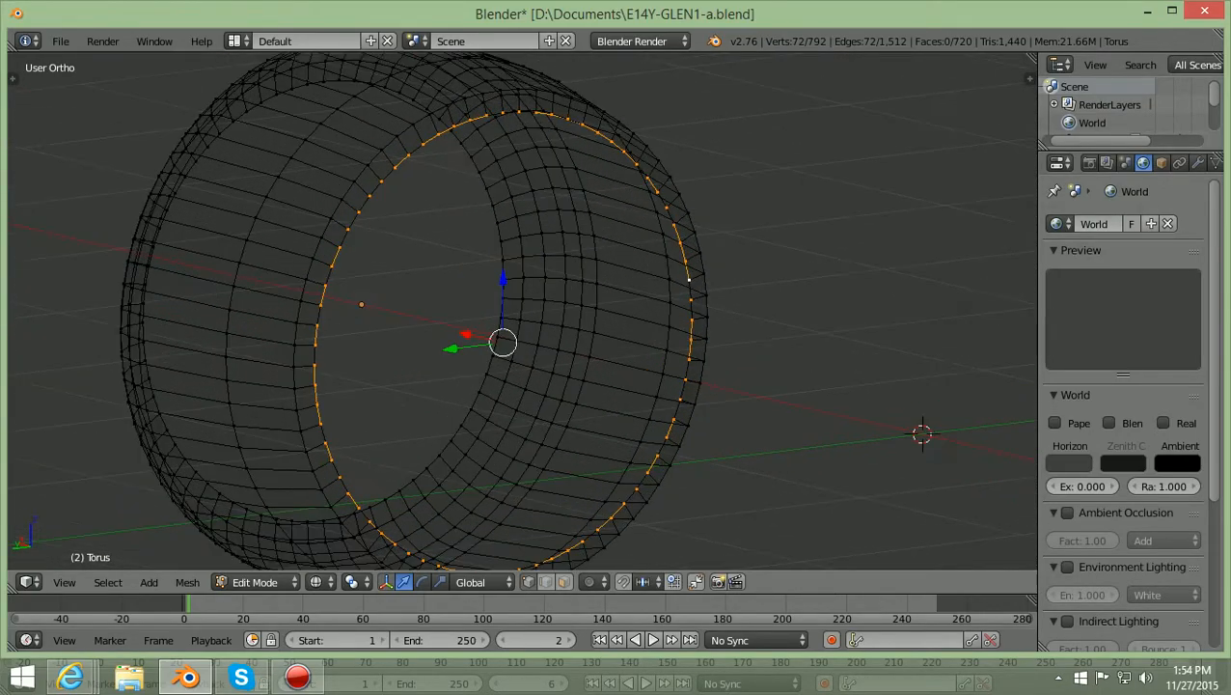
scroll(613, 308, down, 5)
scroll(614, 308, up, 3)
scroll(413, 310, down, 2)
scroll(413, 310, up, 2)
scroll(413, 310, down, 2)
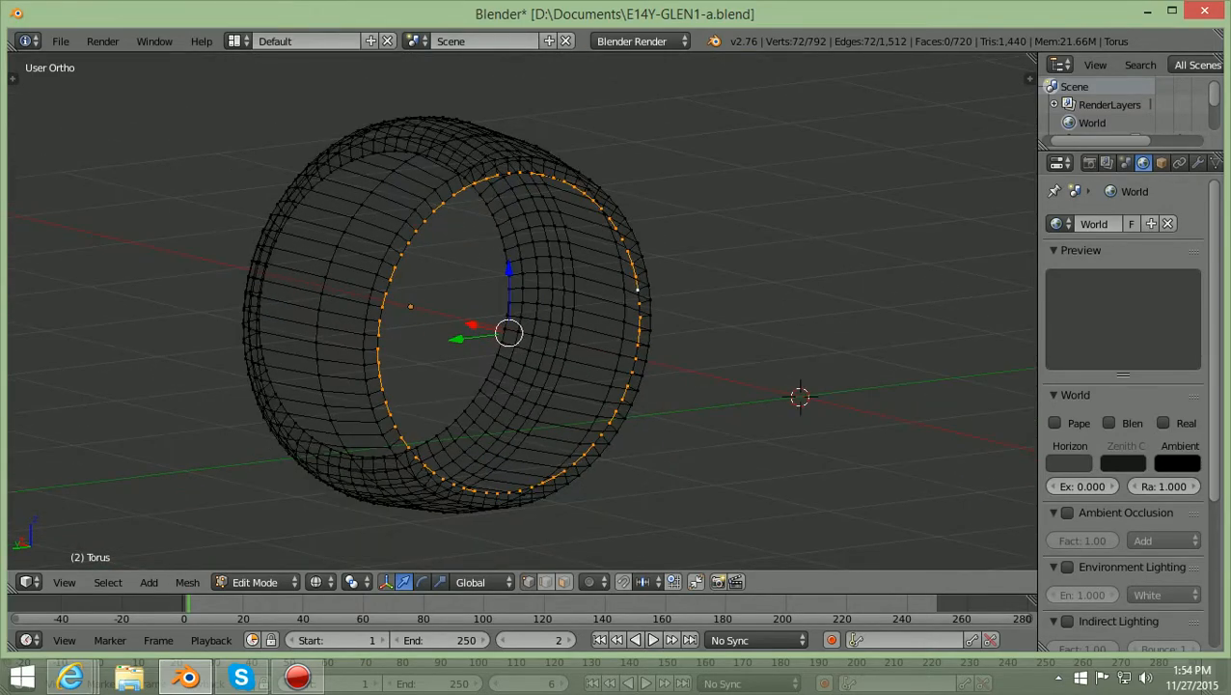
scroll(579, 310, down, 2)
middle_drag(580, 310, 287, 353)
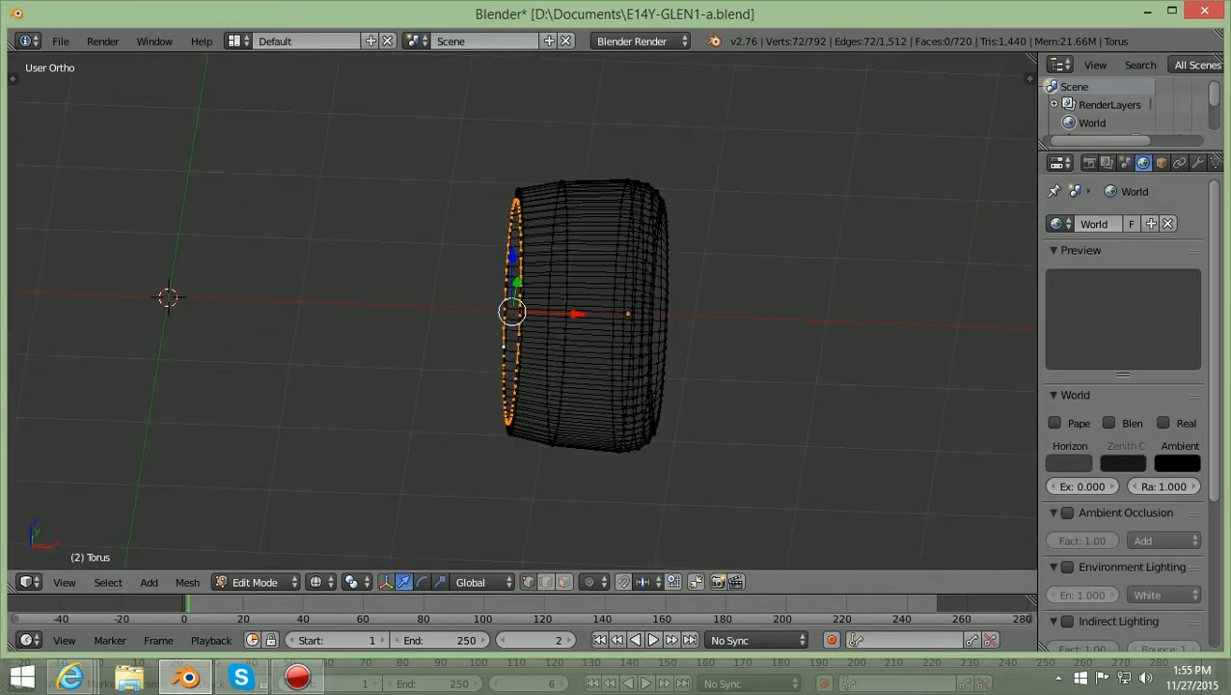
key(a)
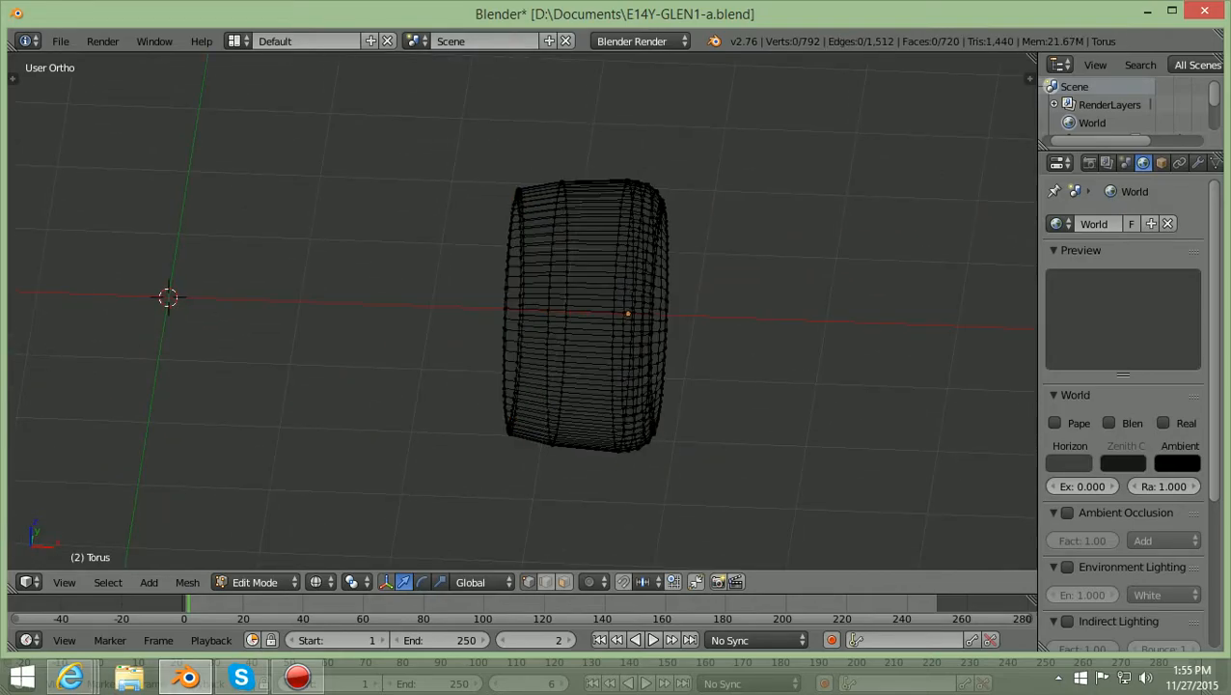
Select the entire cowling mesh and remove its duplicate vertices with Remove Doubles.
key(b)
drag(430, 487, 766, 87)
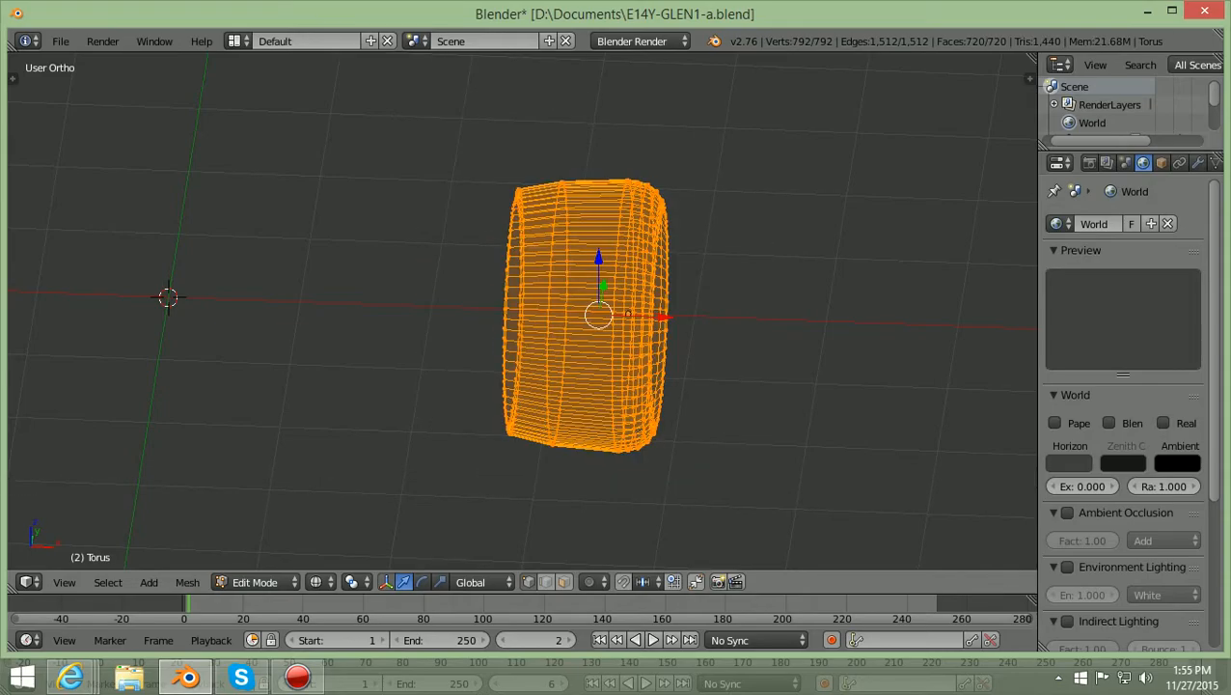
key(t)
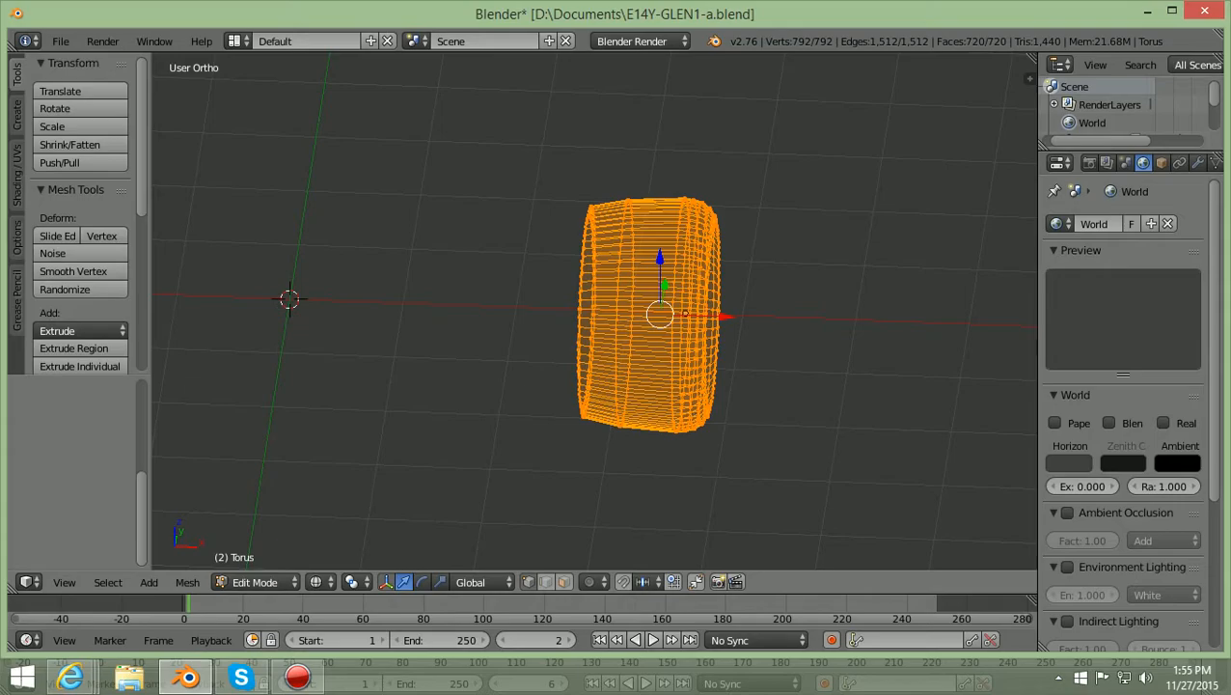
scroll(80, 212, down, 6)
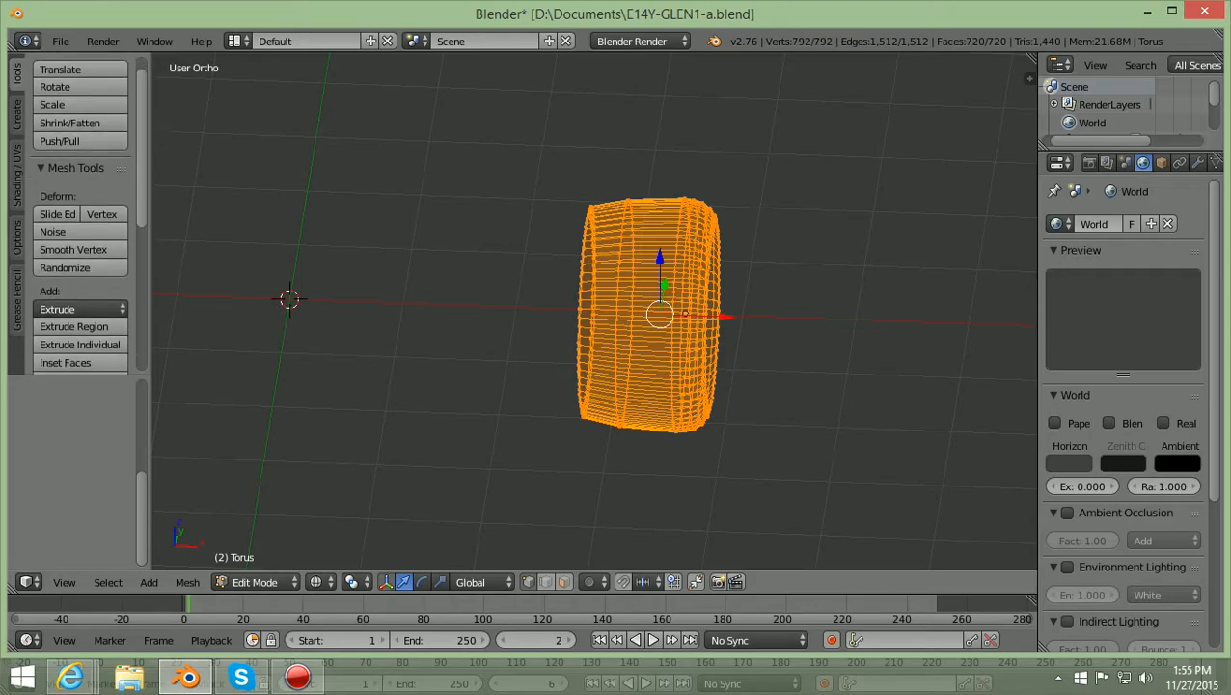
scroll(80, 213, down, 1)
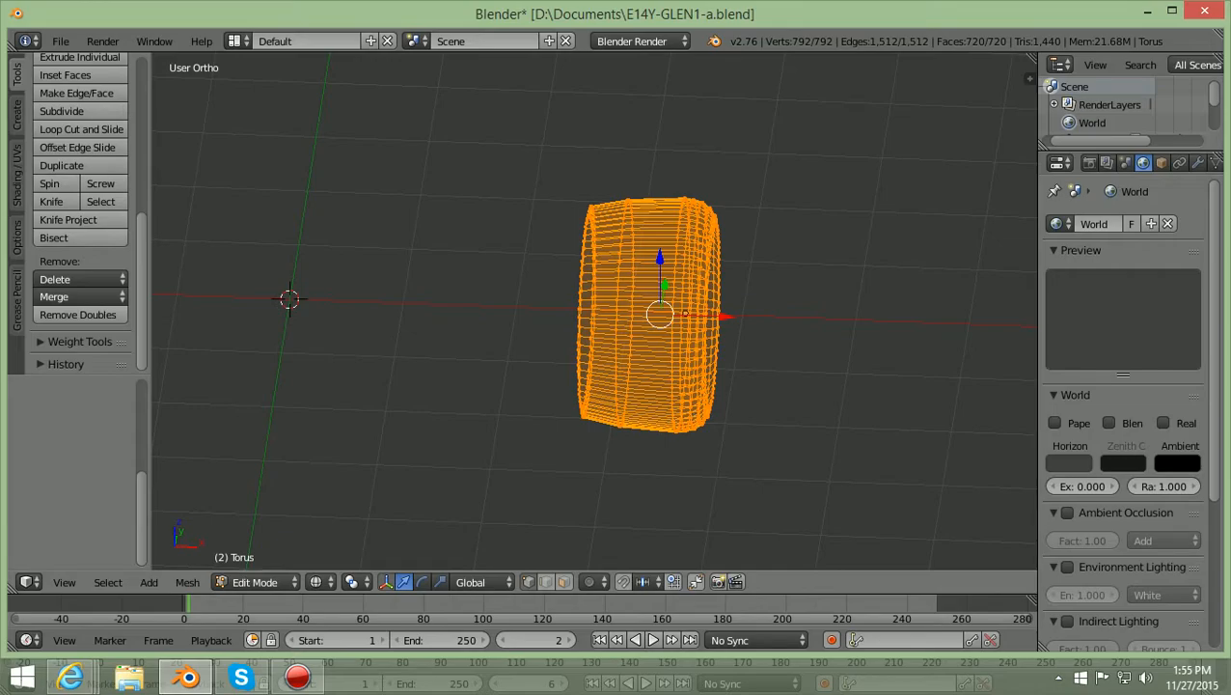
scroll(80, 213, up, 12)
scroll(80, 213, down, 9)
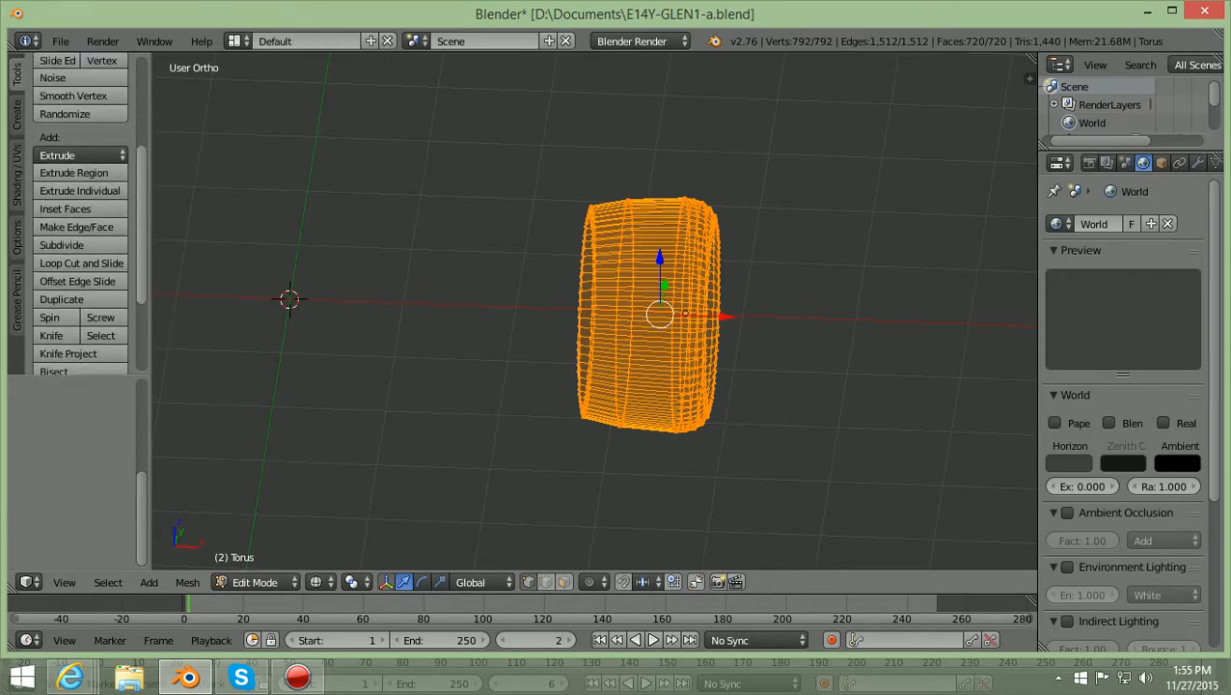
scroll(80, 212, up, 5)
scroll(80, 212, down, 5)
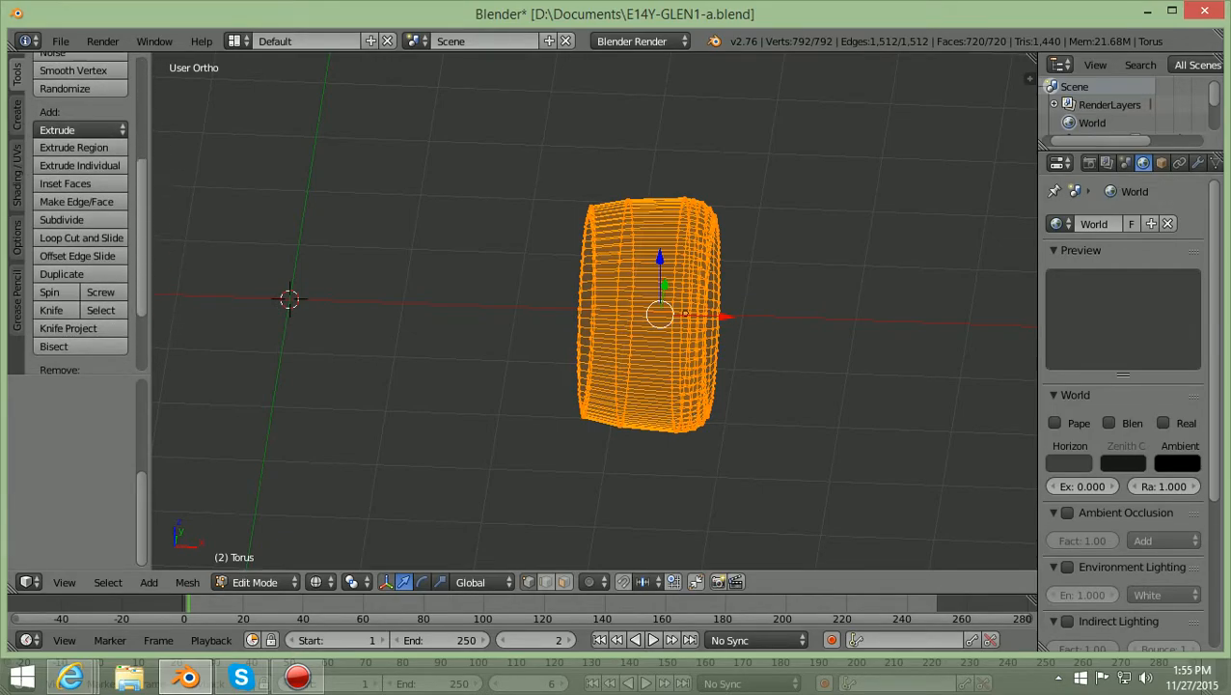
scroll(80, 212, down, 3)
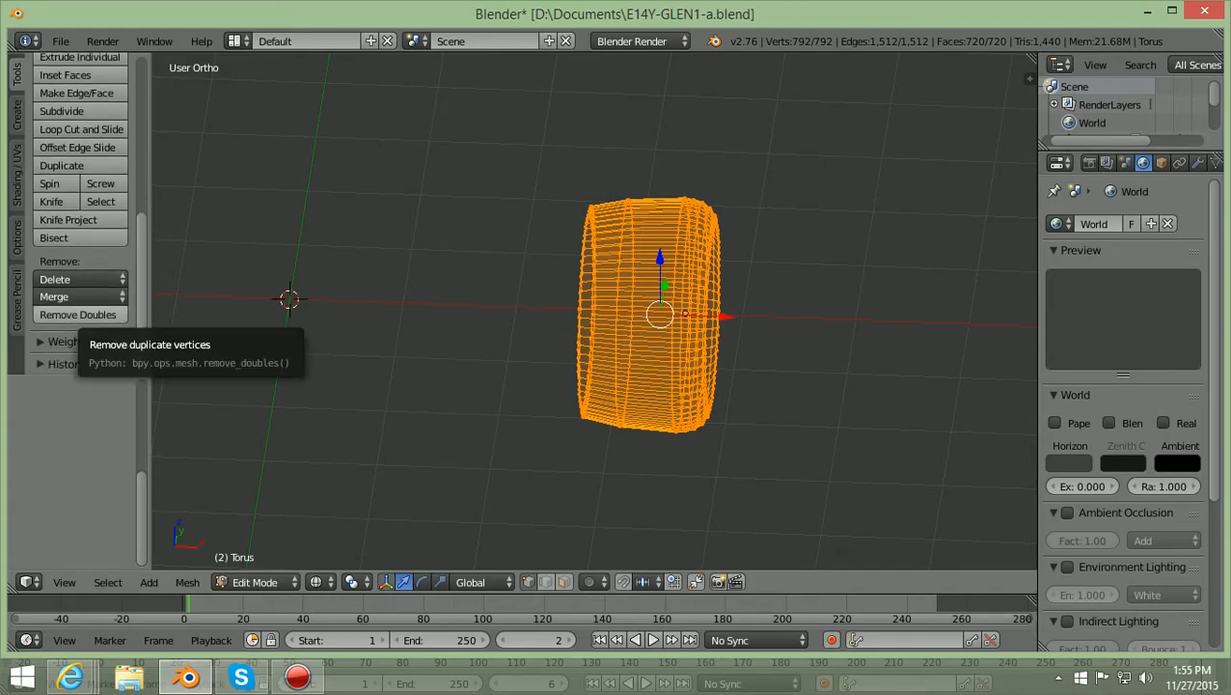
click(77, 315)
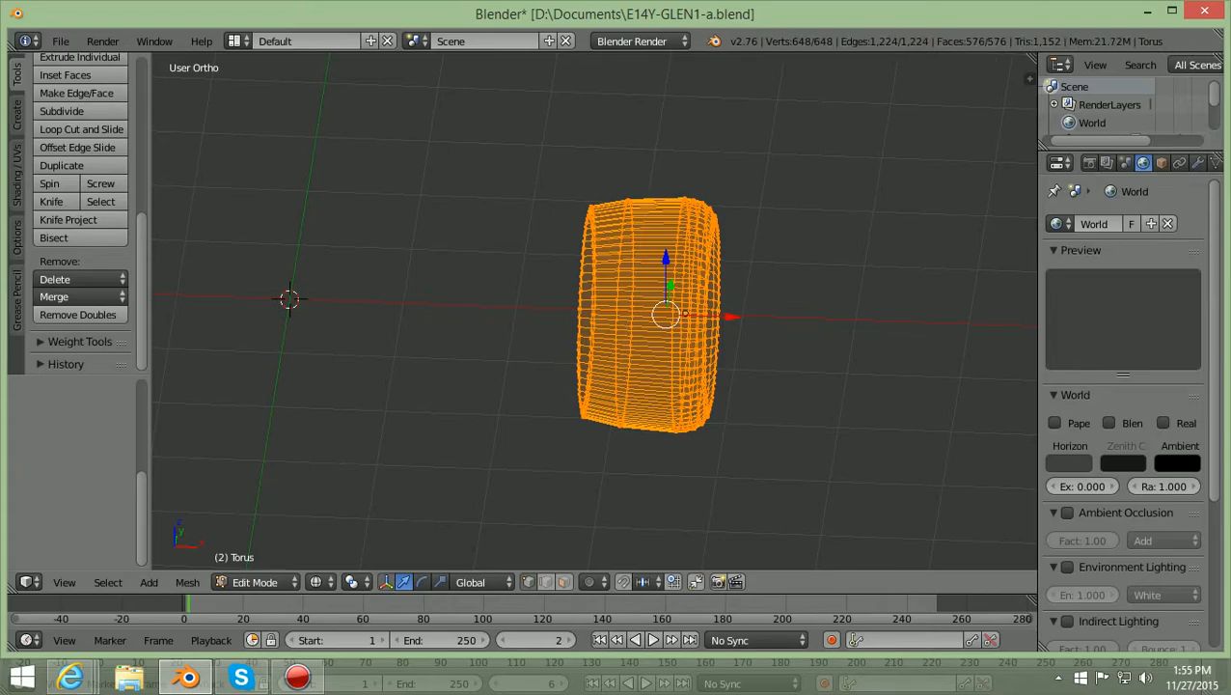
Hide the tool shelf and deselect the entire cowling mesh.
scroll(596, 309, down, 2)
middle_drag(618, 308, 716, 322)
scroll(716, 322, up, 2)
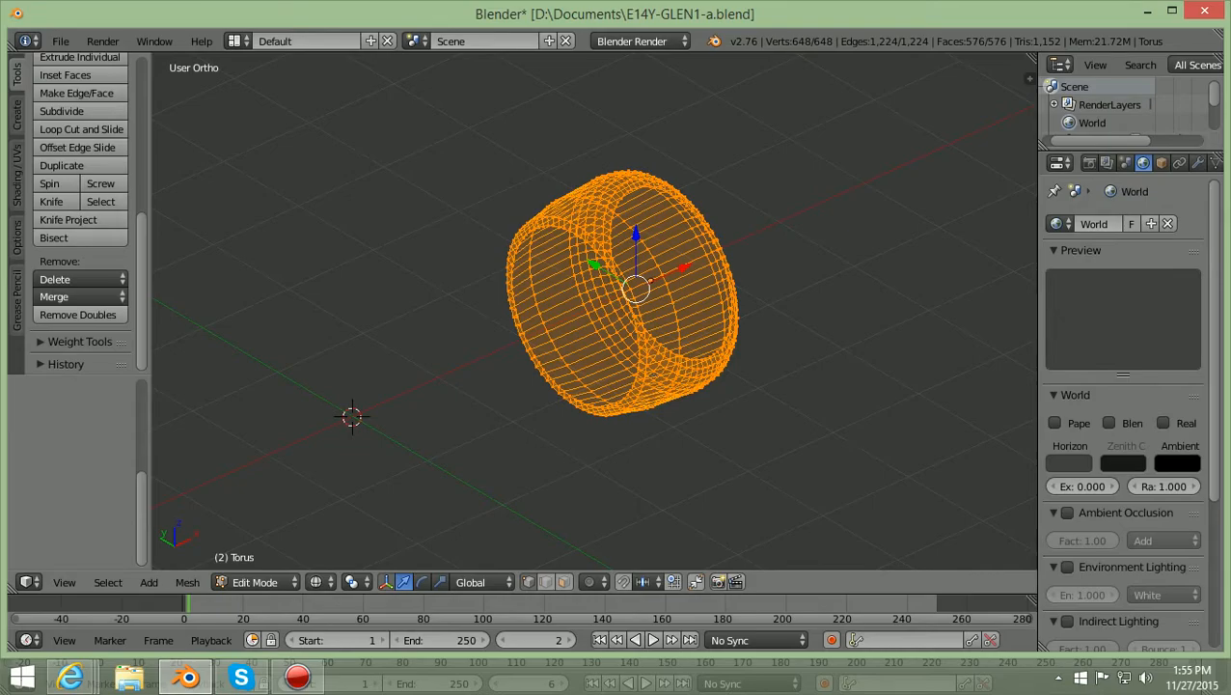
key(t)
scroll(555, 289, up, 1)
scroll(555, 290, down, 4)
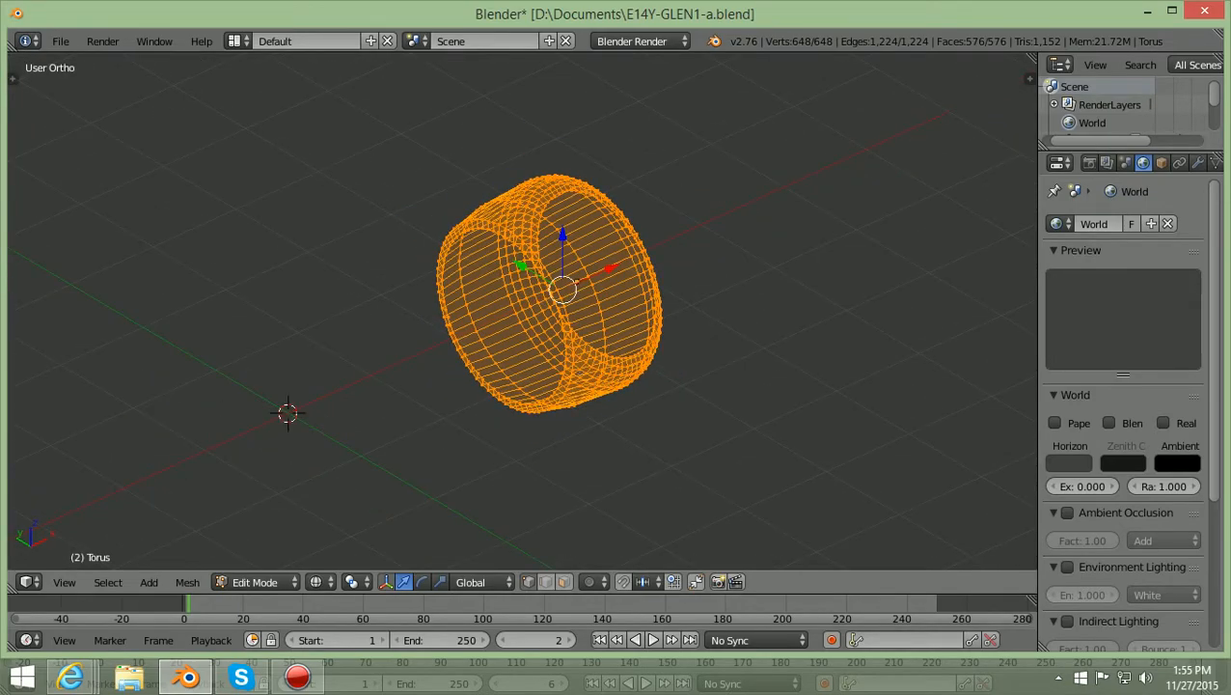
scroll(555, 289, up, 1)
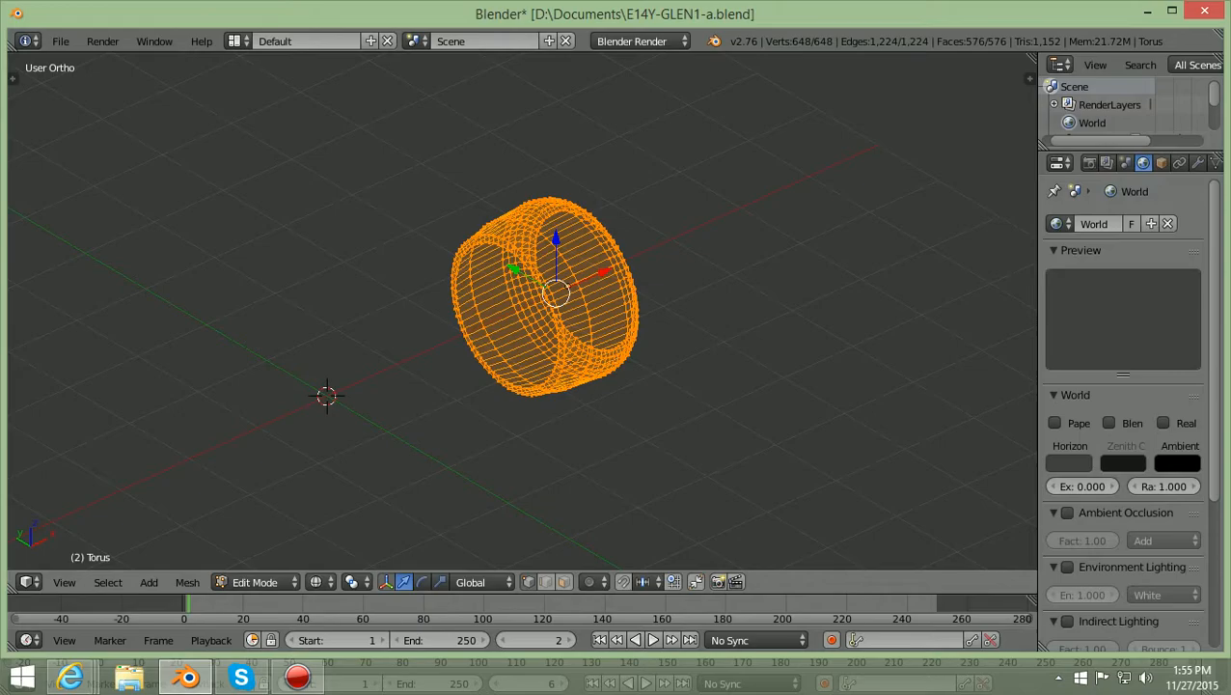
key(a)
Select the full inner edge loop around the cowling's rear opening.
scroll(555, 289, up, 7)
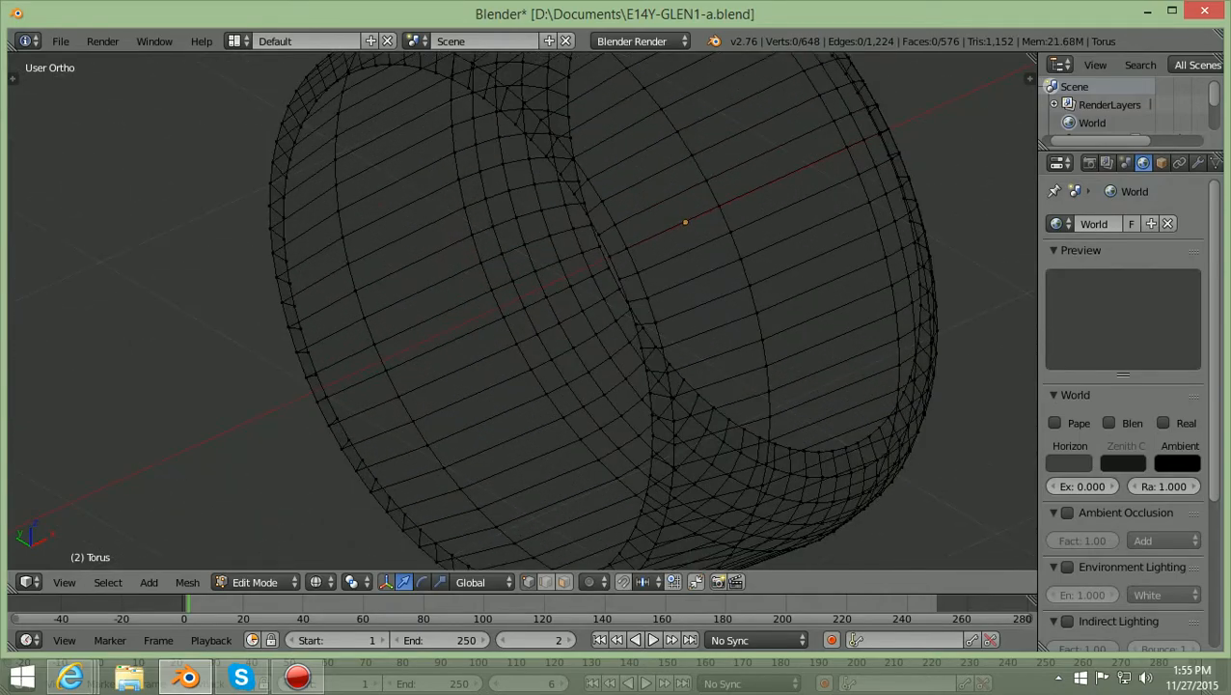
scroll(555, 290, up, 2)
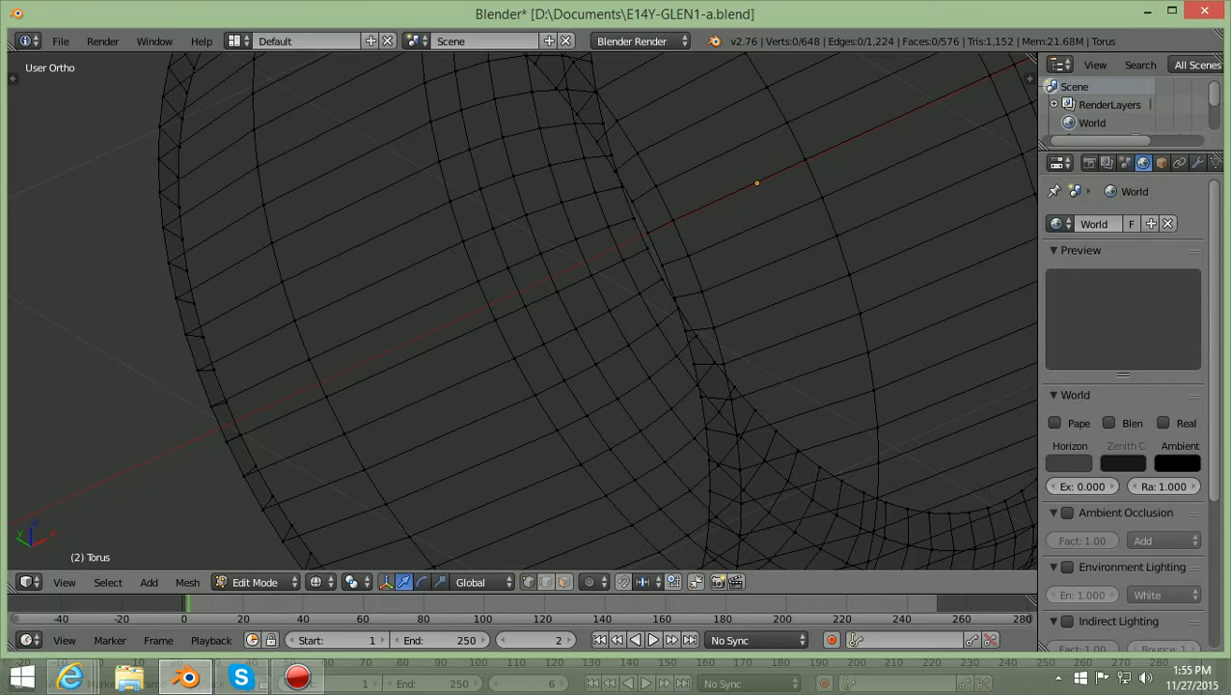
alt+right_click(203, 337)
scroll(522, 309, down, 3)
middle_drag(463, 308, 690, 244)
middle_drag(1020, 344, 560, 473)
scroll(560, 405, down, 1)
middle_drag(560, 405, 455, 394)
scroll(455, 394, up, 2)
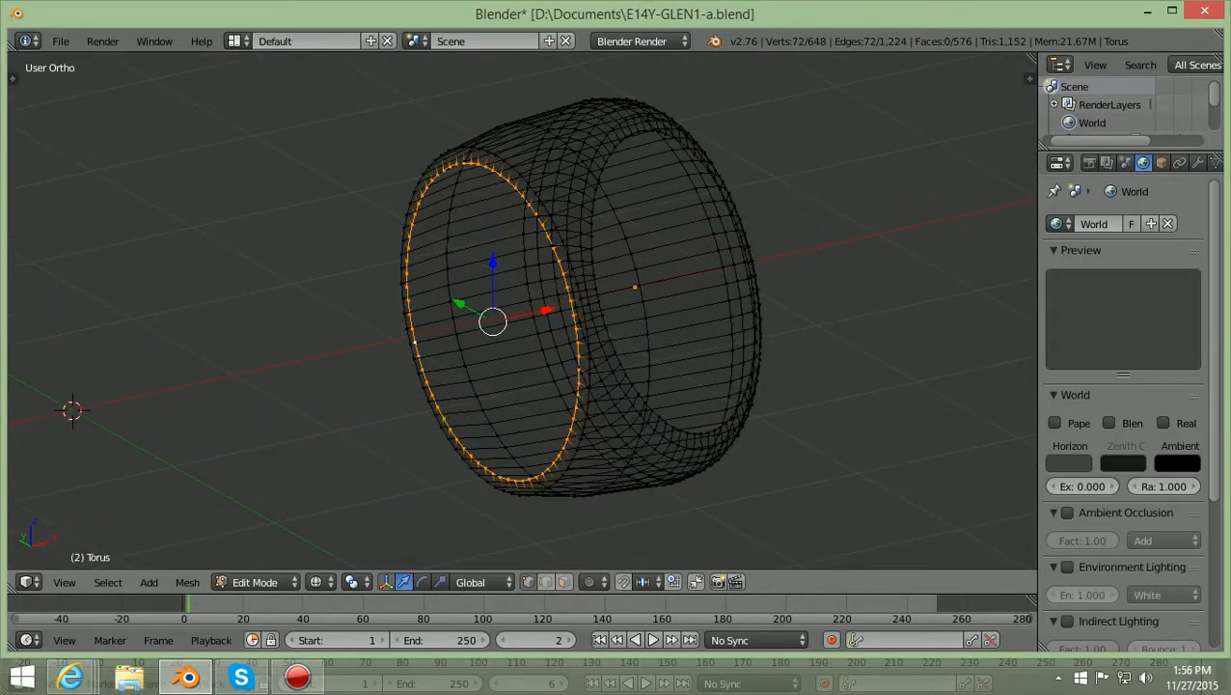
Examine the selected rear inner edge loop and its connection to the cowling's outer wall up close and from another angle.
scroll(522, 309, down, 2)
scroll(521, 309, up, 1)
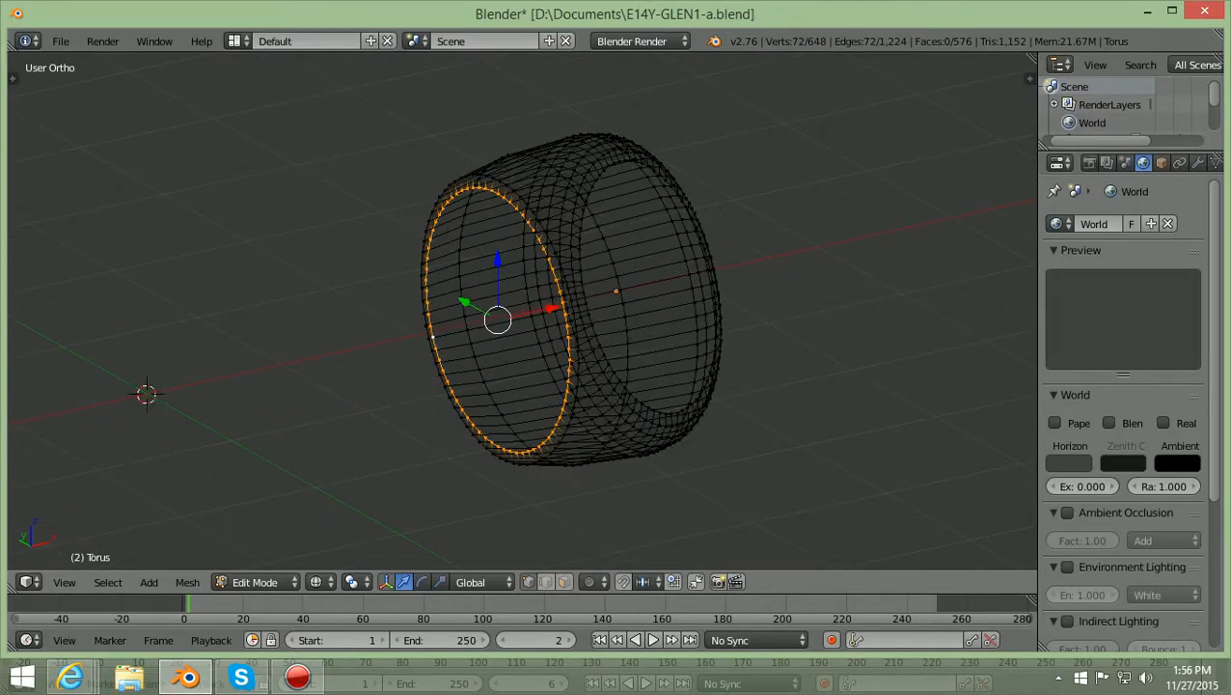
scroll(592, 294, up, 2)
scroll(579, 309, down, 1)
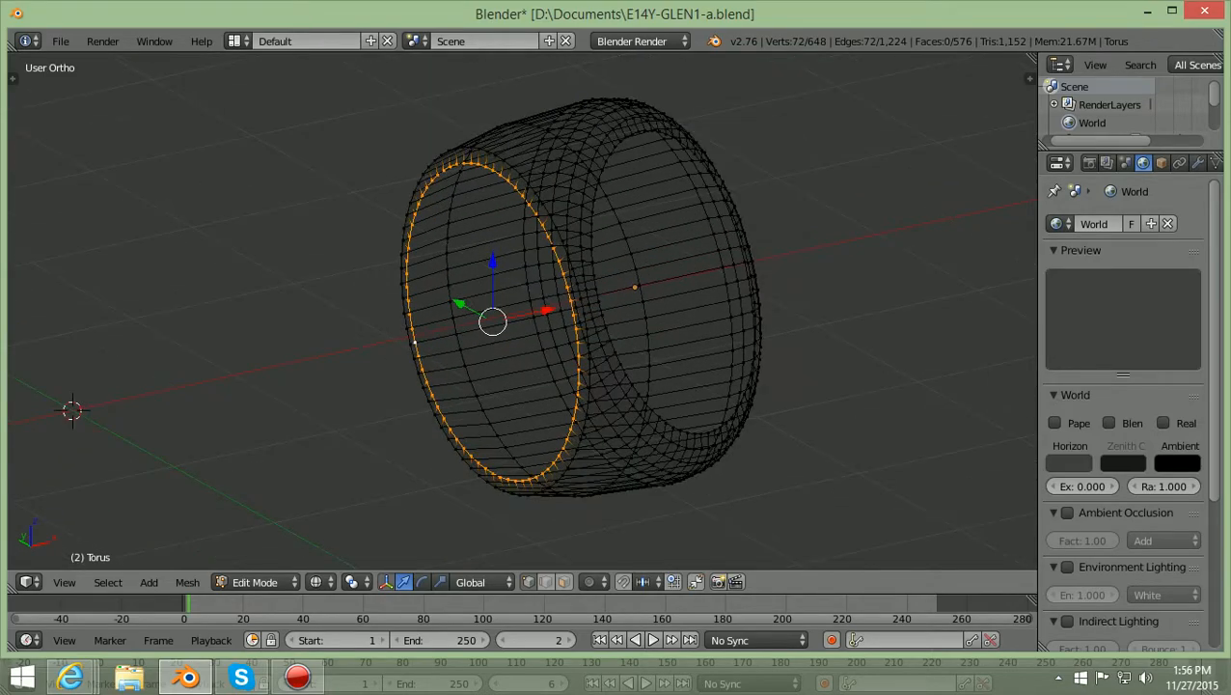
scroll(579, 309, up, 2)
scroll(579, 309, up, 1)
scroll(579, 309, down, 4)
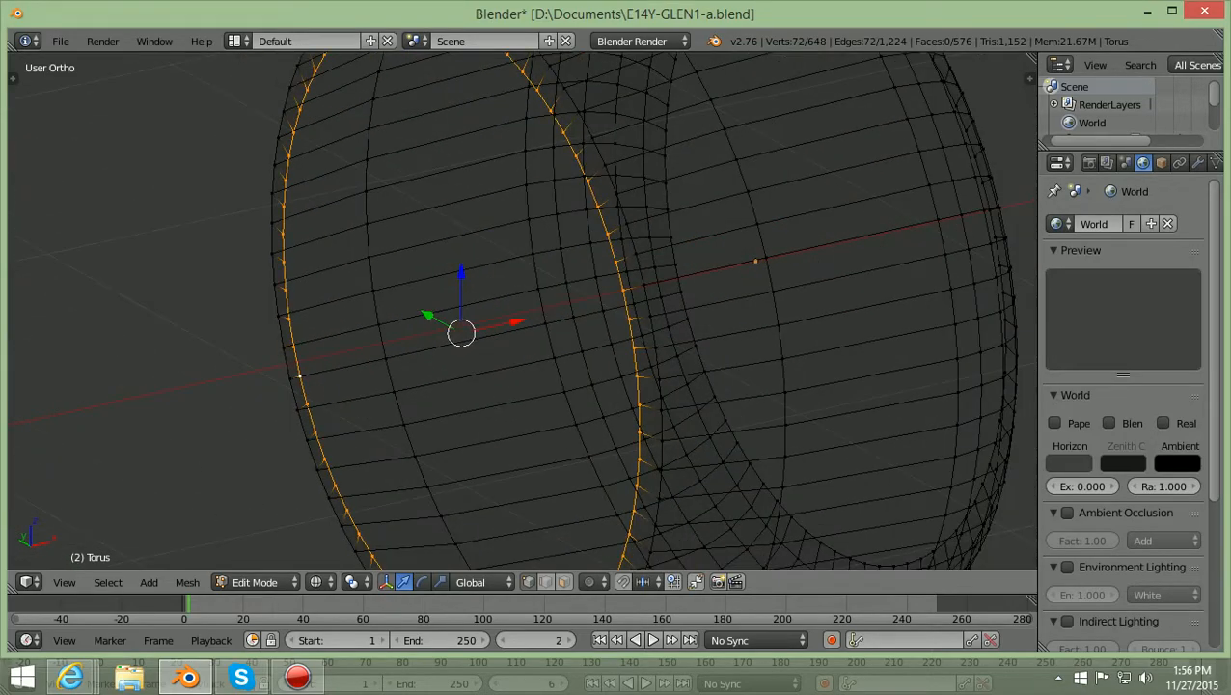
middle_drag(580, 309, 550, 314)
scroll(579, 309, up, 1)
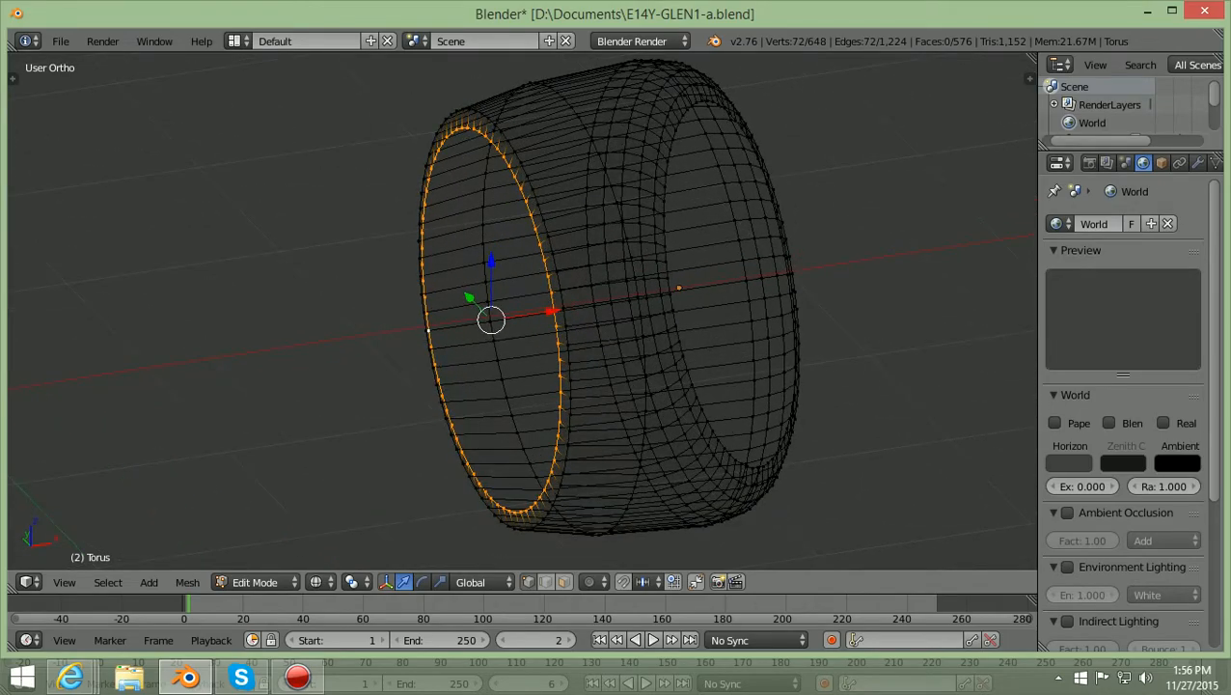
scroll(32, 385, down, 1)
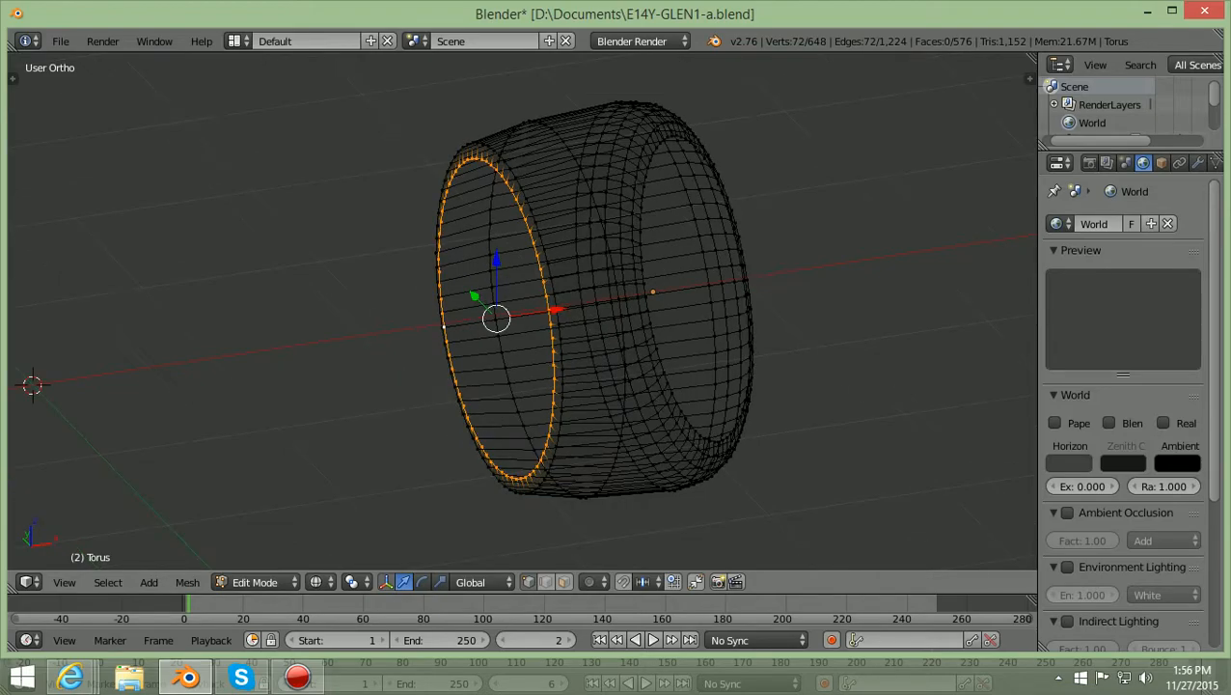
In front view, move the cowling's rear inner edge loop about -0.12 along the global X axis.
key(KP_1)
scroll(11, 326, up, 2)
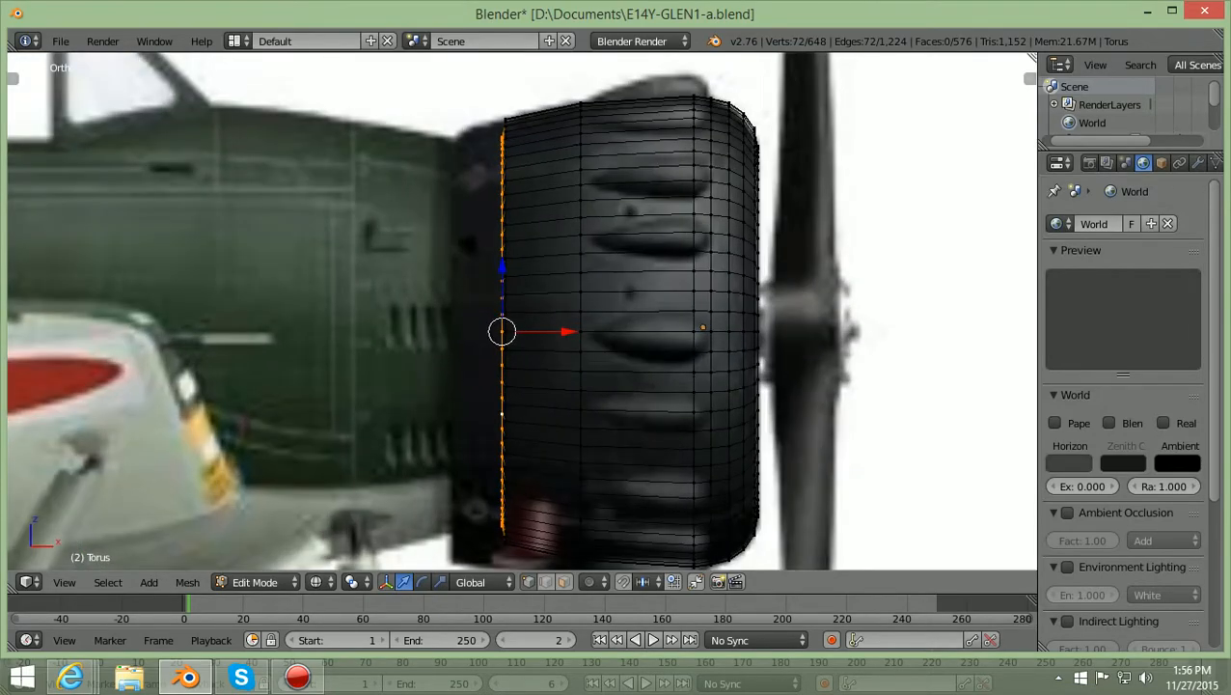
scroll(93, 323, down, 2)
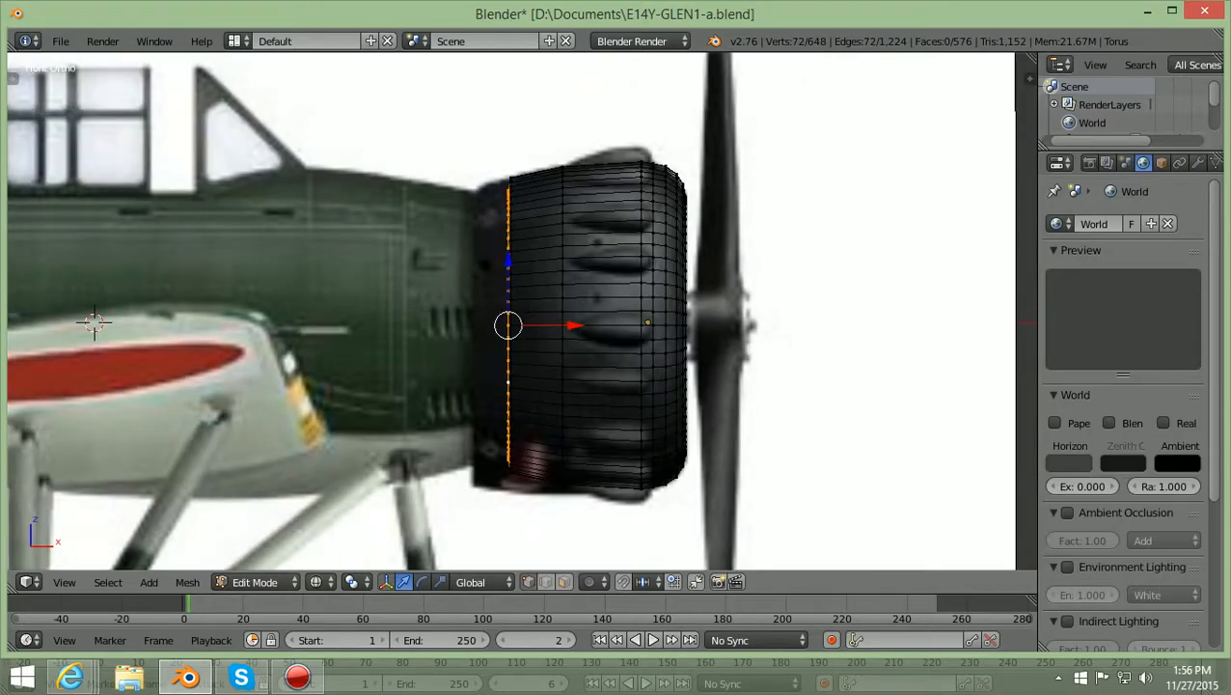
key(g)
key(x)
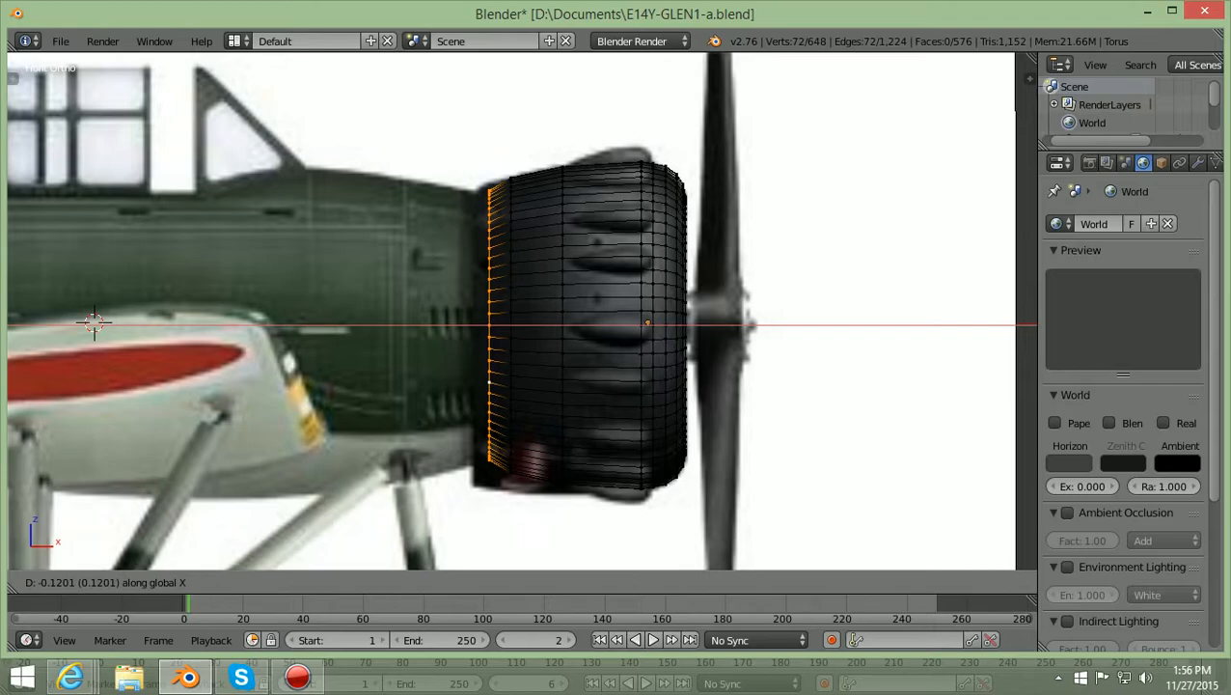
key(Return)
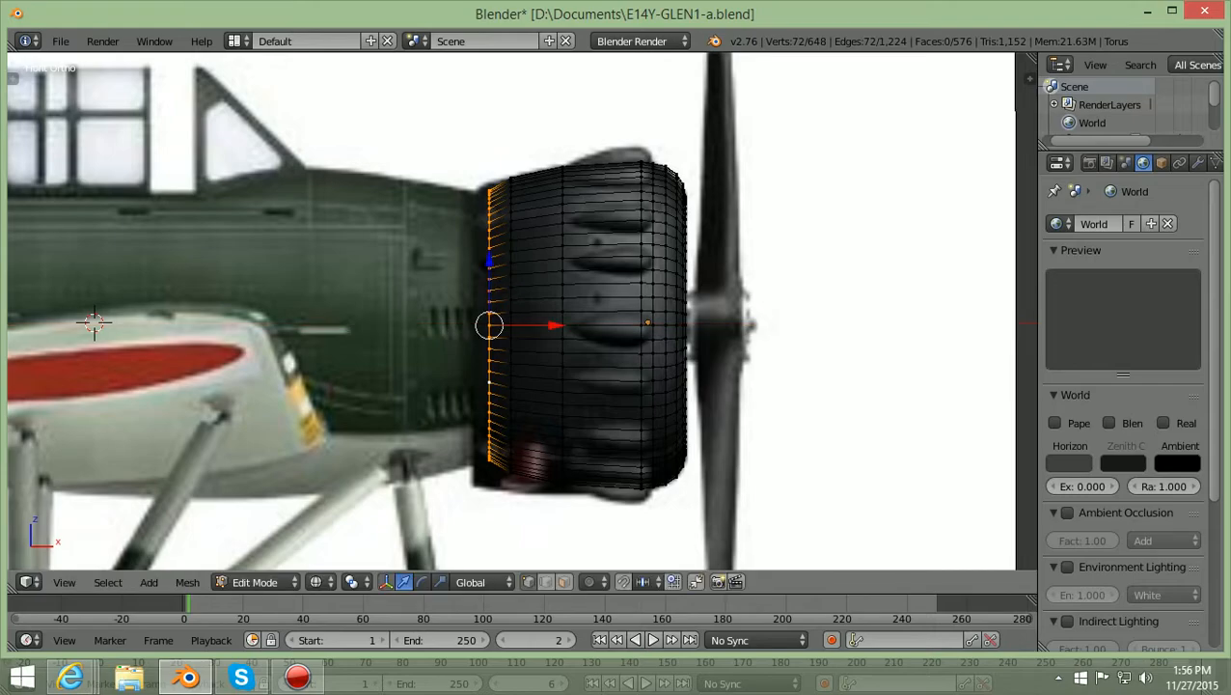
Scale the rear edge loop uniformly to about 1.04 to follow the cowling outline in the side reference image.
ctrl+scroll(521, 310, down, 4)
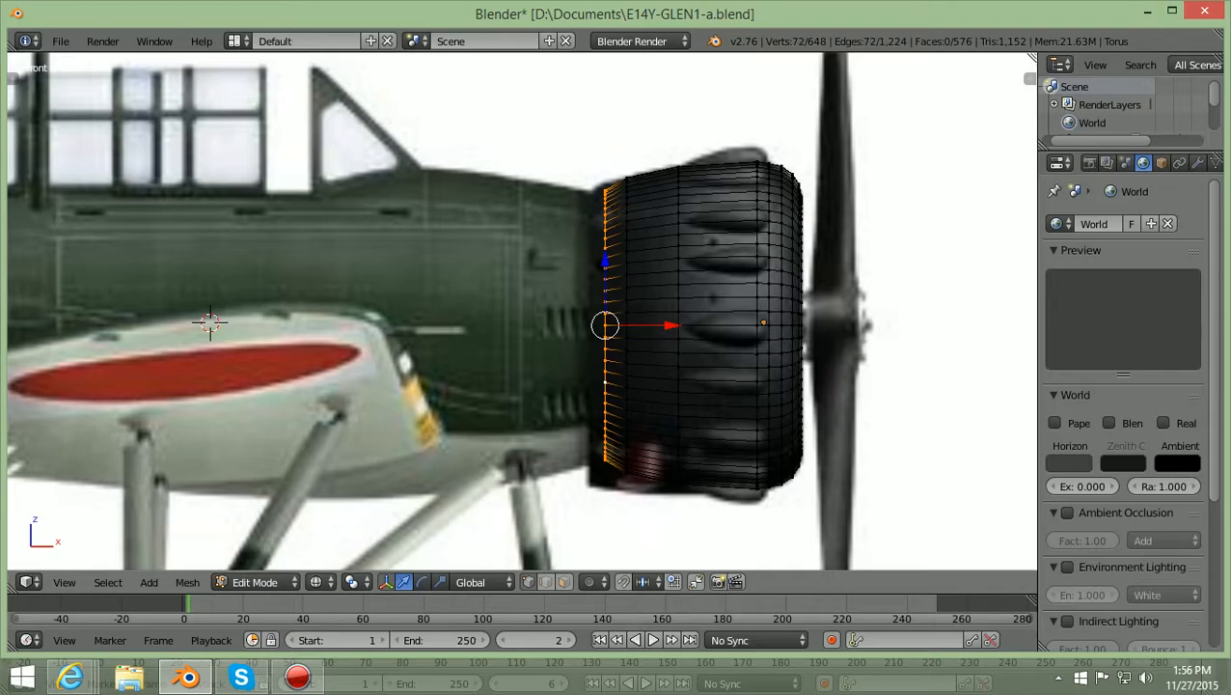
shift+scroll(521, 311, up, 2)
scroll(522, 310, up, 3)
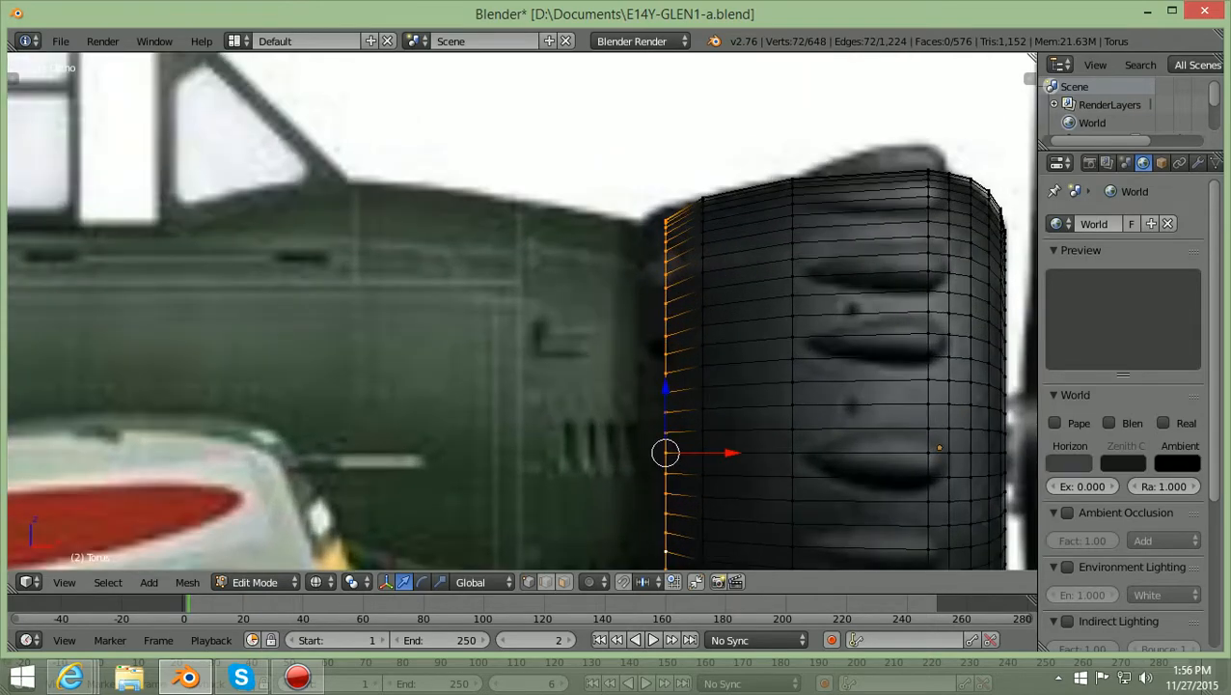
ctrl+scroll(521, 310, up, 2)
scroll(521, 311, up, 1)
scroll(521, 311, up, 1)
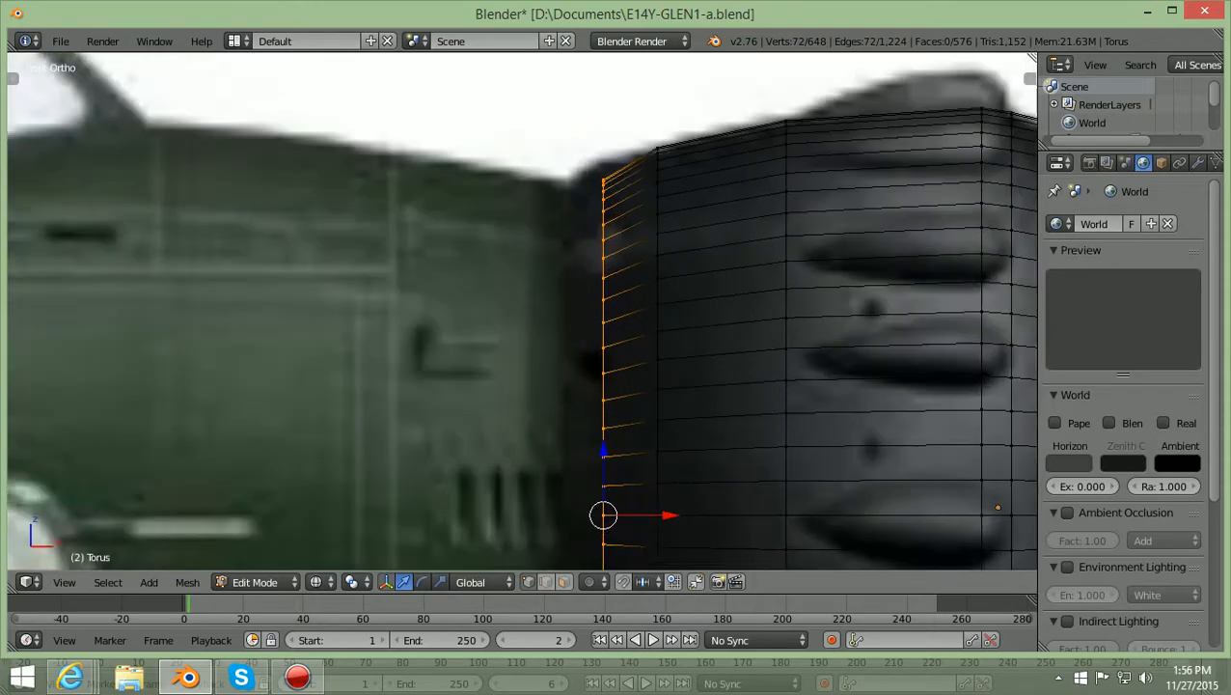
ctrl+scroll(521, 311, up, 2)
scroll(521, 311, up, 1)
scroll(521, 311, down, 1)
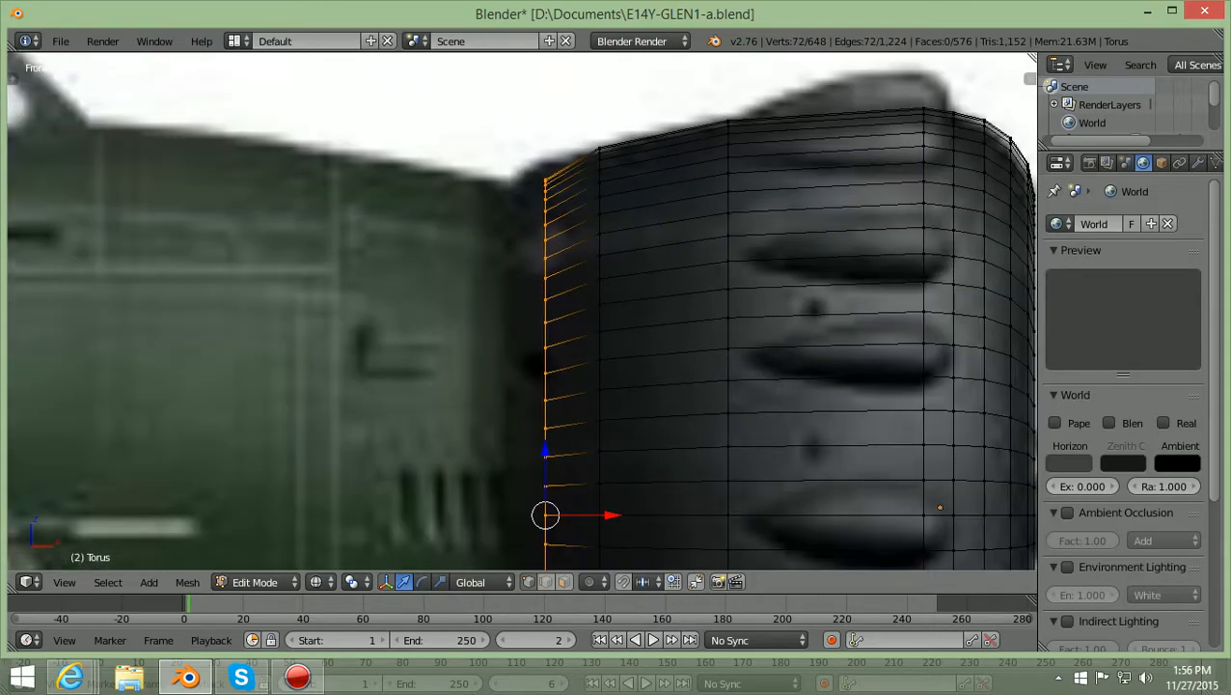
key(s)
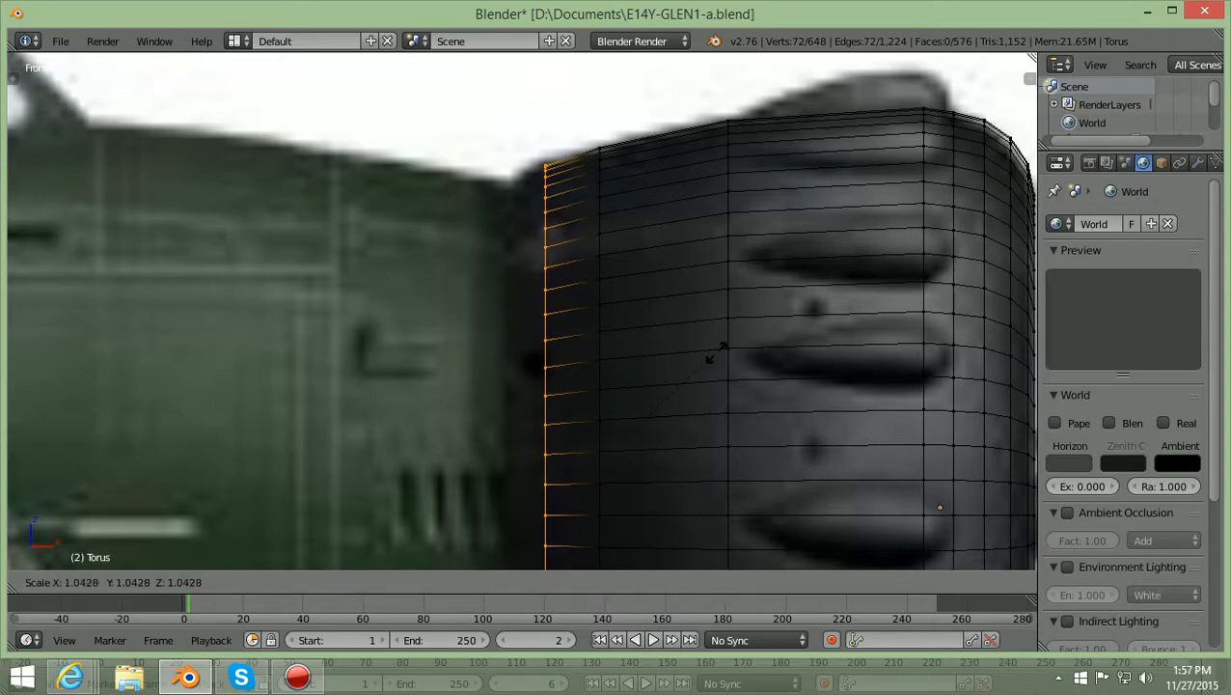
click(714, 354)
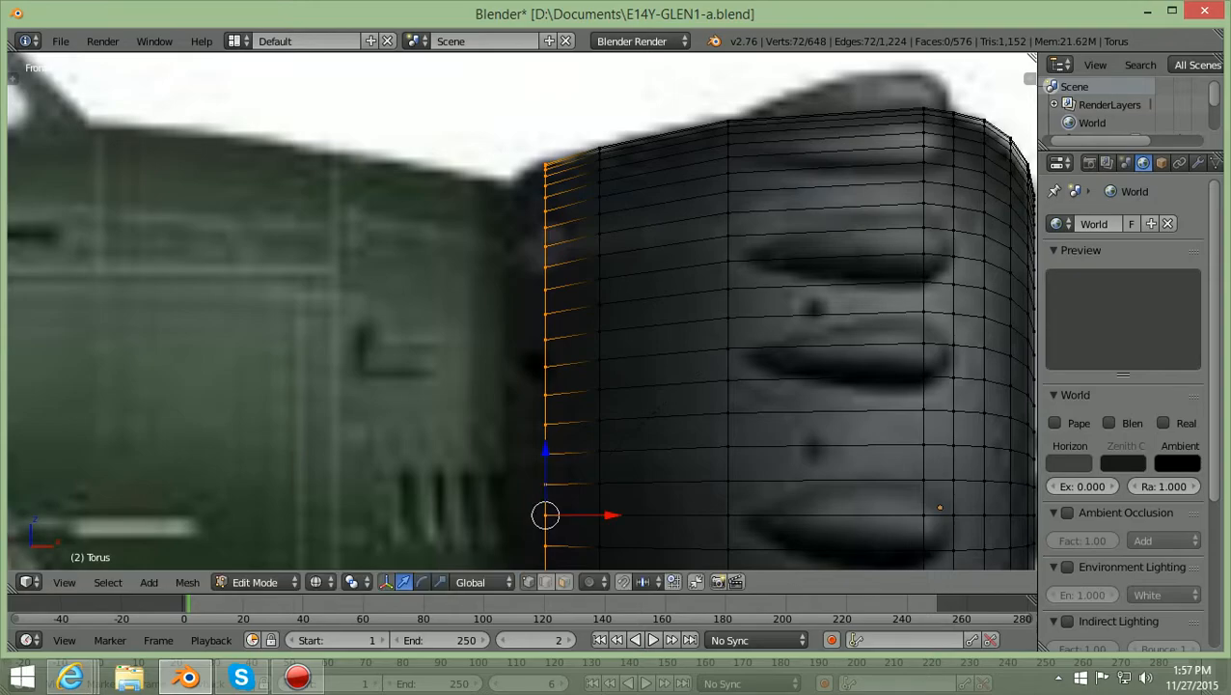
Extrude the rear edge loop about -0.10 along the global X axis to the cowling's rear end in the reference.
scroll(715, 354, down, 3)
scroll(714, 354, up, 3)
scroll(522, 310, down, 4)
scroll(522, 309, up, 3)
scroll(59, 405, up, 1)
scroll(59, 405, down, 3)
scroll(522, 309, down, 1)
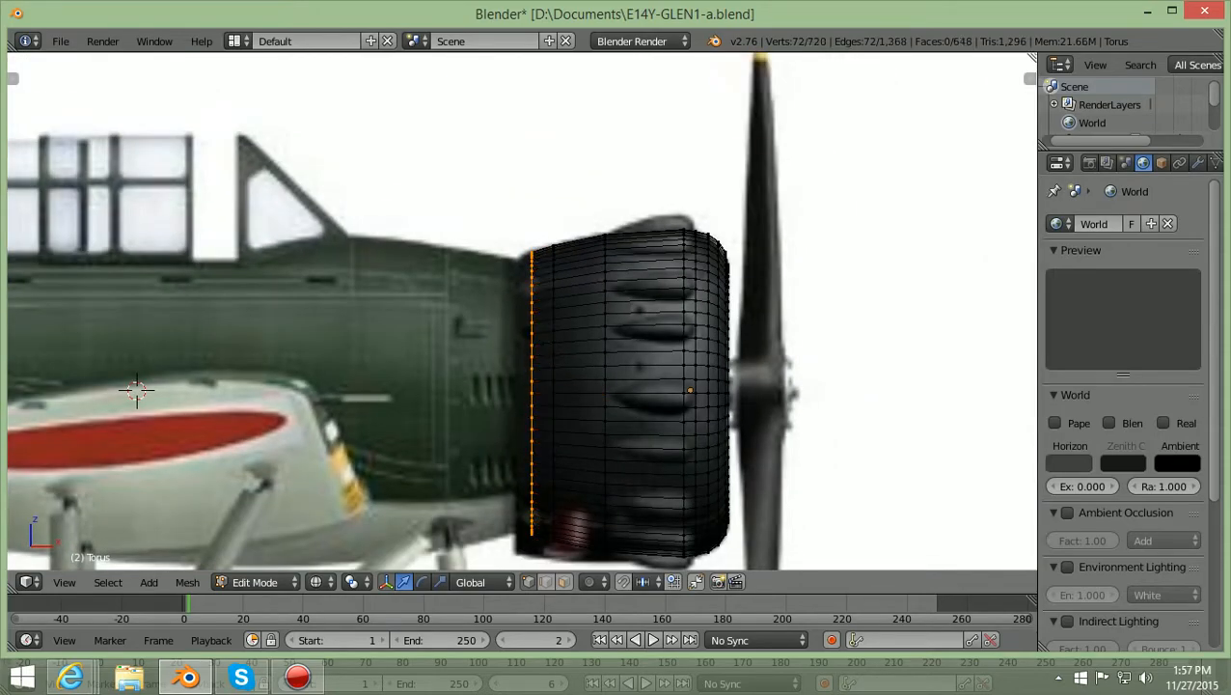
key(e)
key(x)
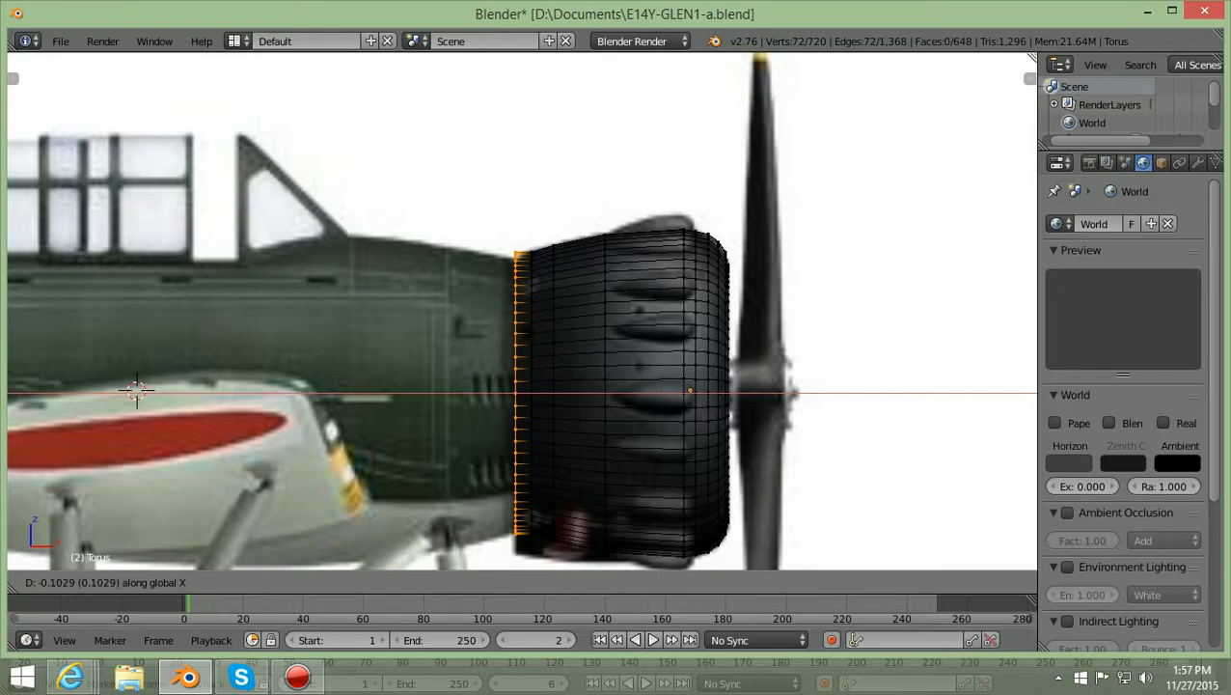
key(Return)
Scale the extruded rear edge loop to about 0.94 to match the fuselage junction in the reference, and deselect the mesh.
scroll(523, 312, up, 7)
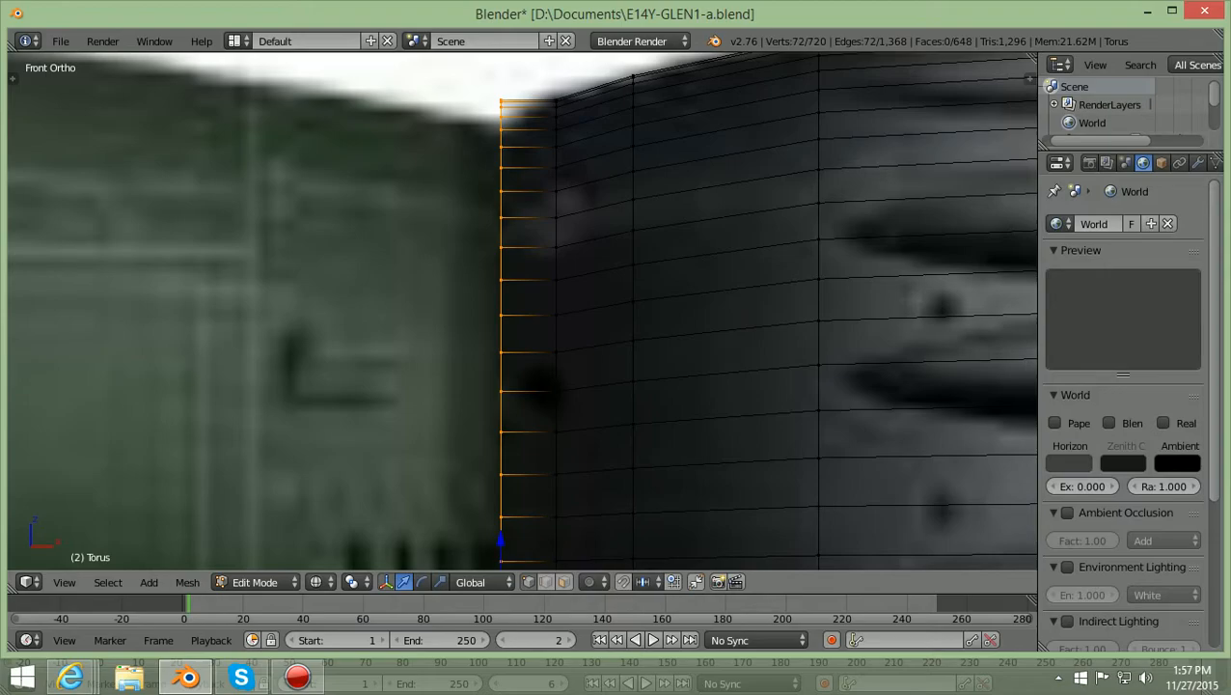
scroll(523, 312, down, 2)
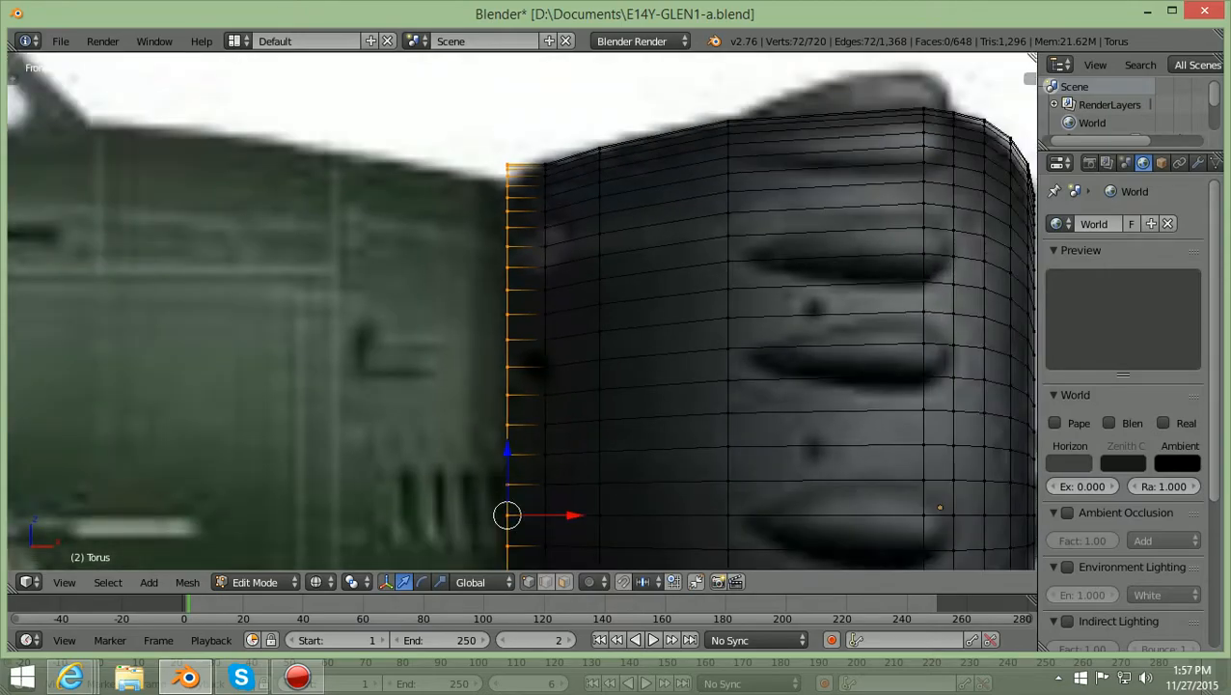
scroll(523, 312, down, 1)
scroll(522, 311, down, 1)
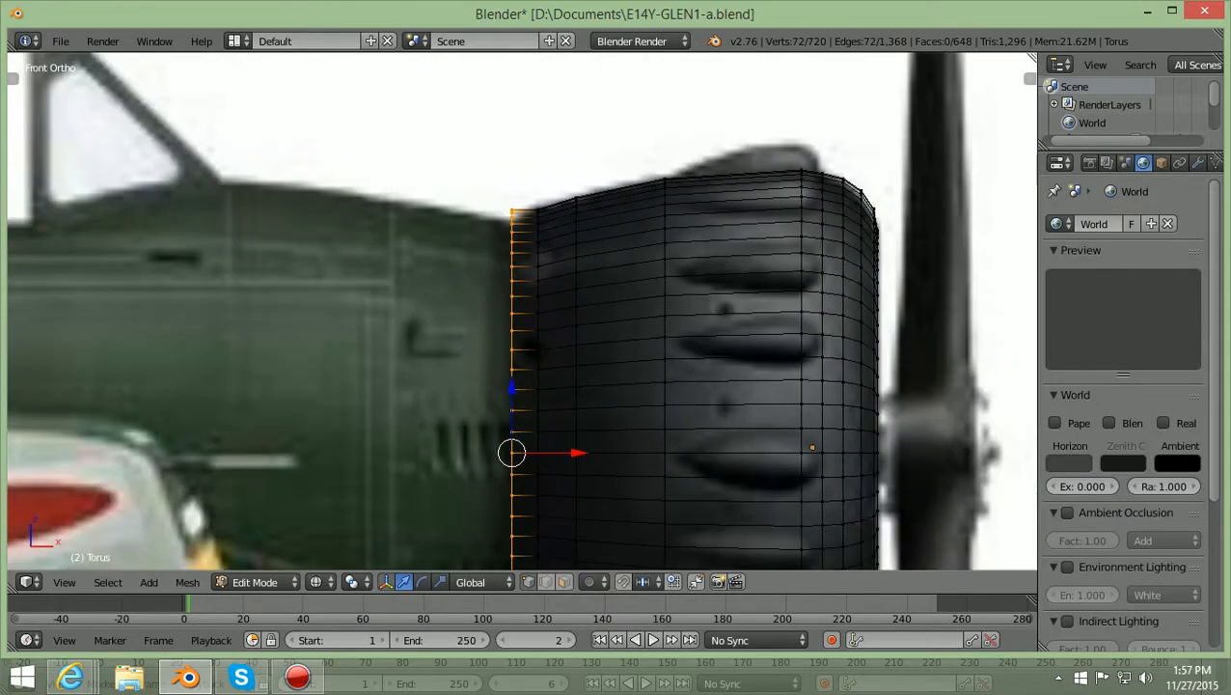
shift+scroll(522, 311, down, 6)
scroll(522, 310, down, 1)
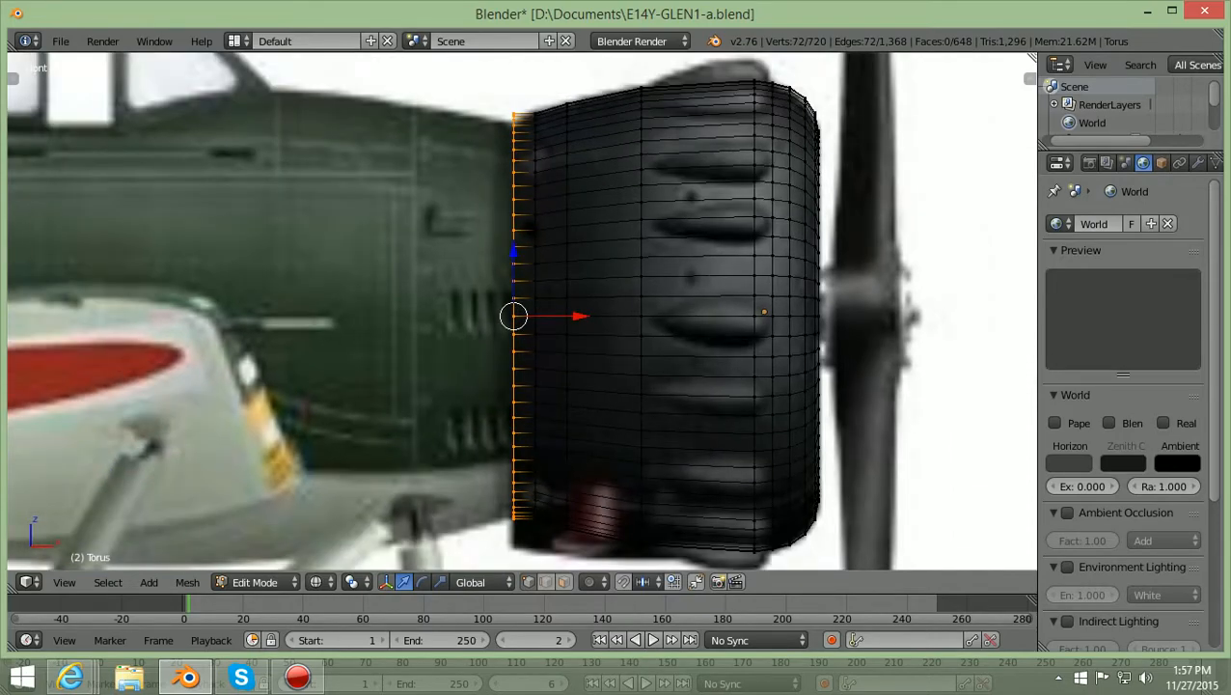
key(s)
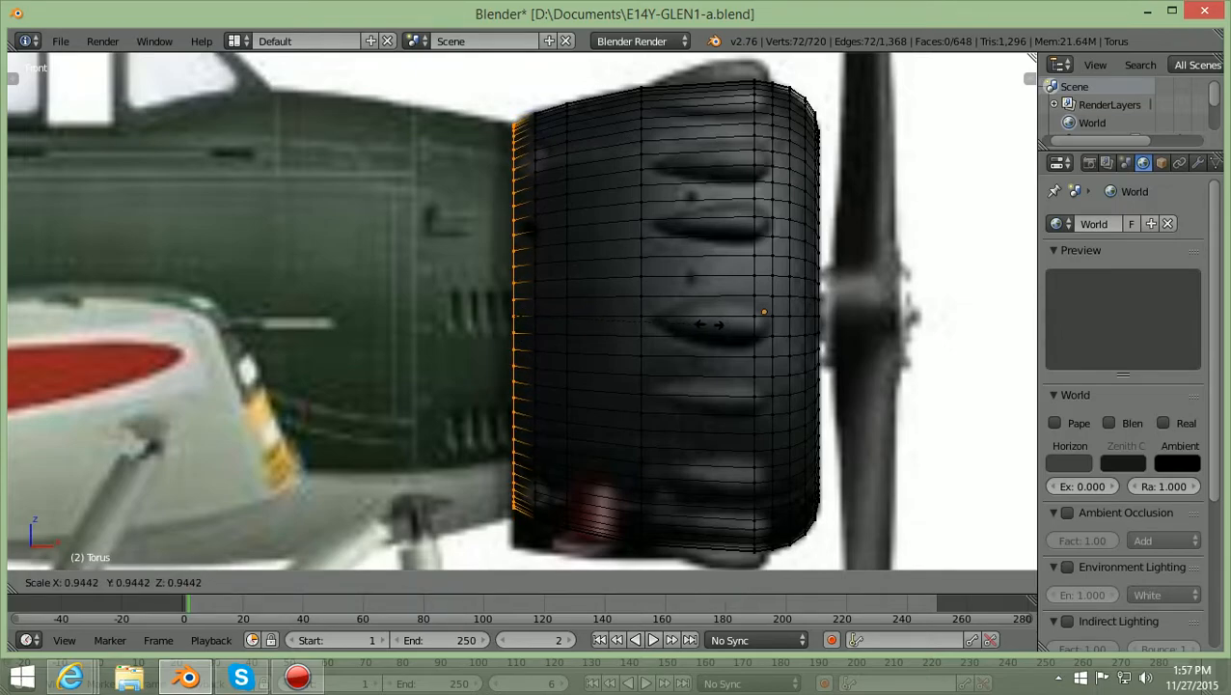
click(714, 326)
scroll(714, 326, down, 4)
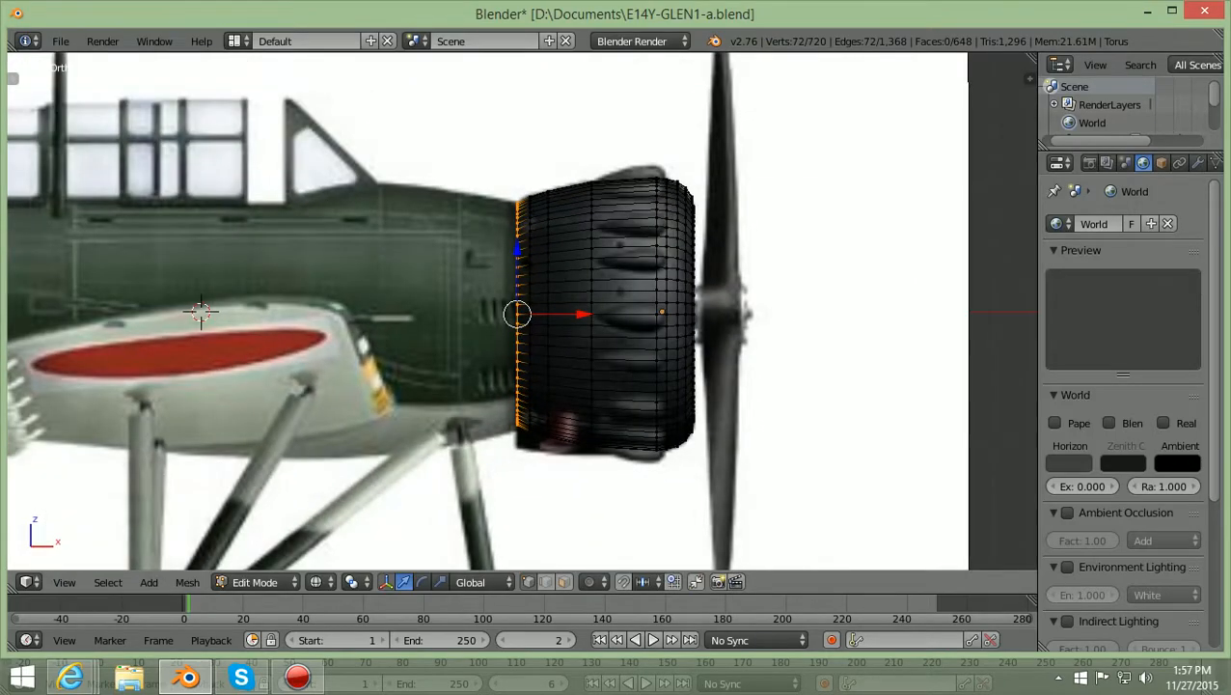
scroll(521, 310, up, 1)
key(a)
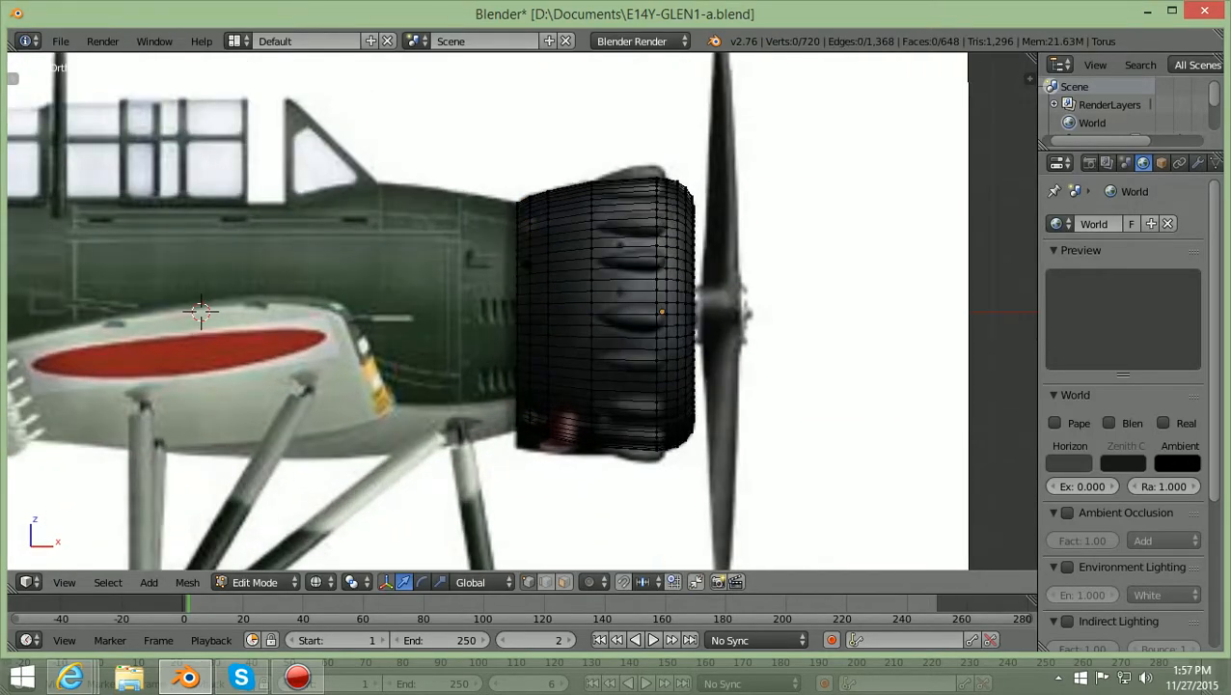
Show the cowling in solid shading and examine its overall shape from an oblique angle, near and far.
key(z)
scroll(521, 311, down, 3)
mouse_move(521, 311)
middle_down()
mouse_move(462, 354)
mouse_move(317, 363)
mouse_move(206, 330)
mouse_move(255, 270)
mouse_move(473, 271)
mouse_move(415, 318)
mouse_move(453, 290)
mouse_move(492, 328)
mouse_move(511, 323)
middle_up()
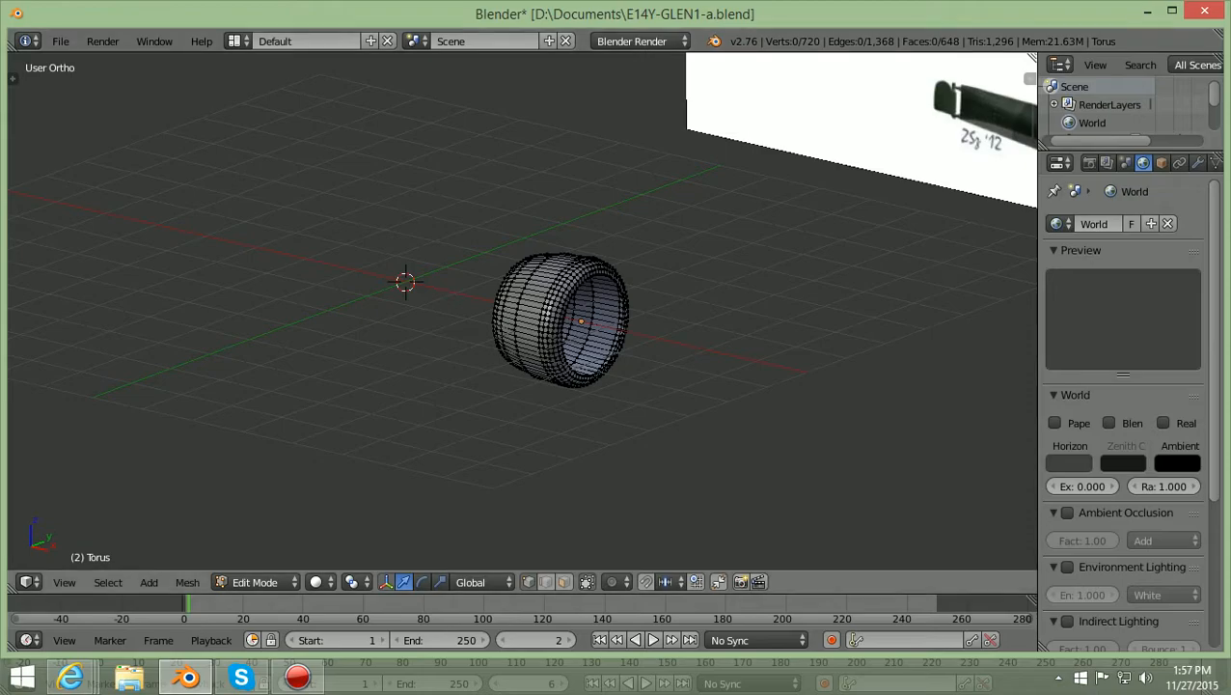
scroll(522, 310, up, 1)
scroll(523, 311, down, 2)
scroll(522, 311, up, 2)
scroll(522, 311, down, 3)
scroll(522, 311, up, 1)
scroll(522, 311, up, 5)
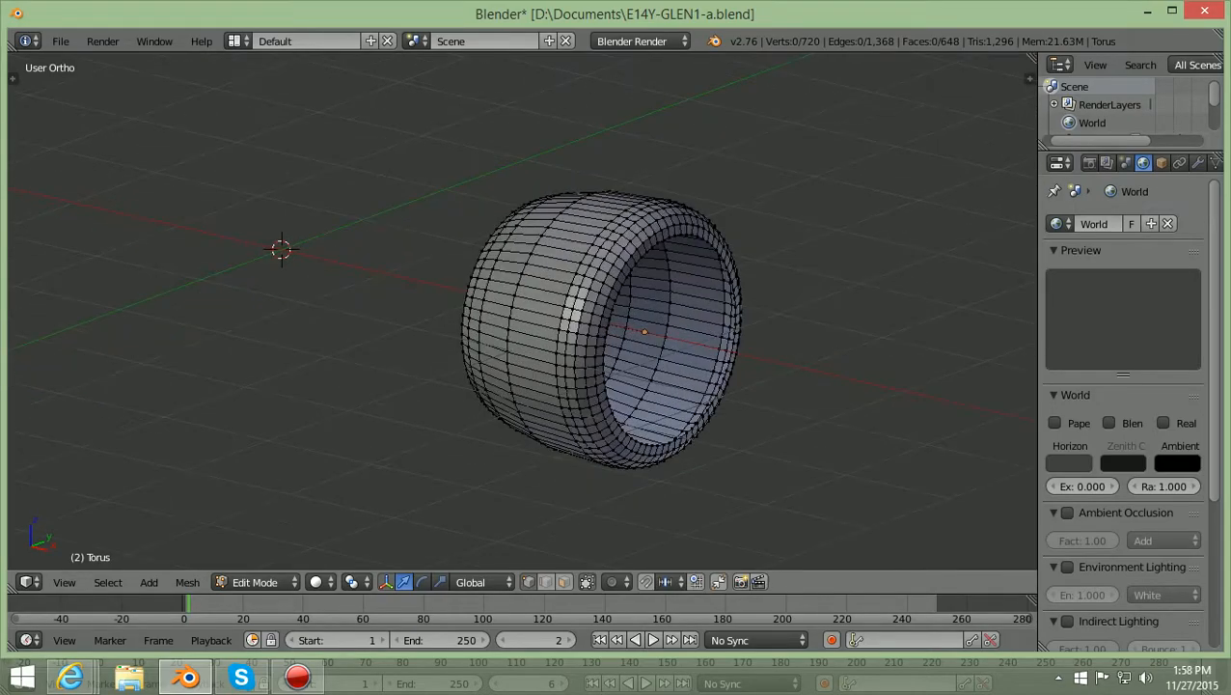
scroll(522, 311, down, 2)
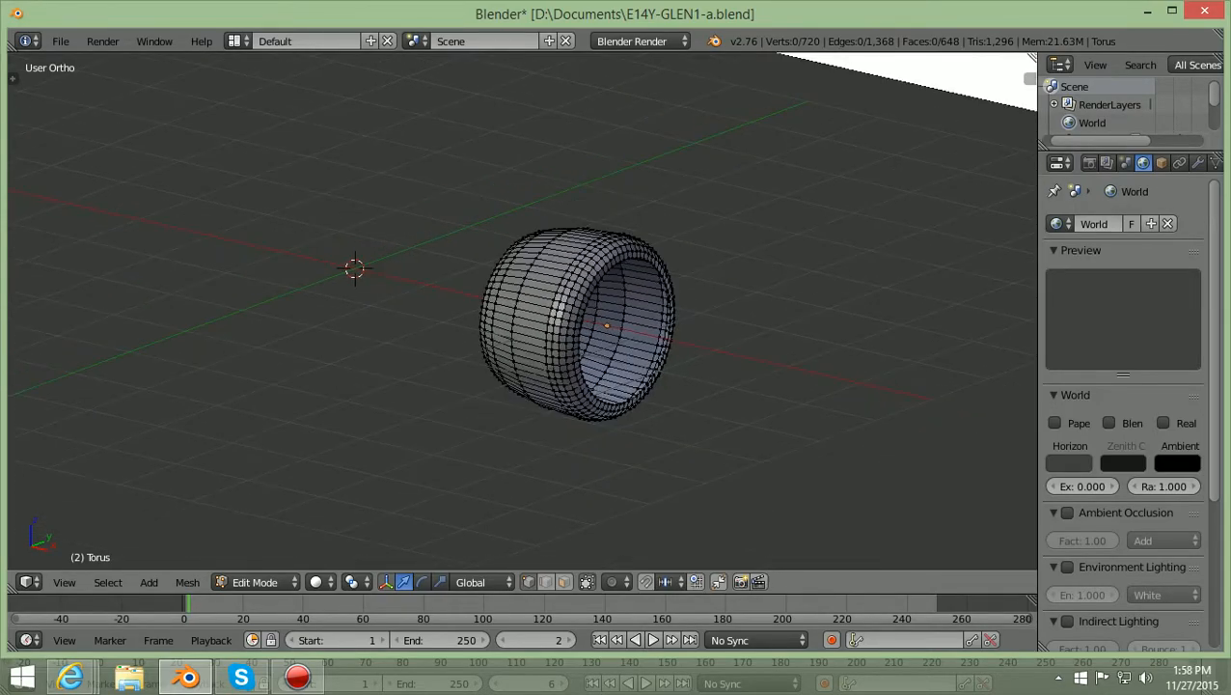
scroll(522, 311, up, 1)
scroll(522, 311, down, 2)
scroll(522, 311, up, 1)
scroll(522, 311, down, 3)
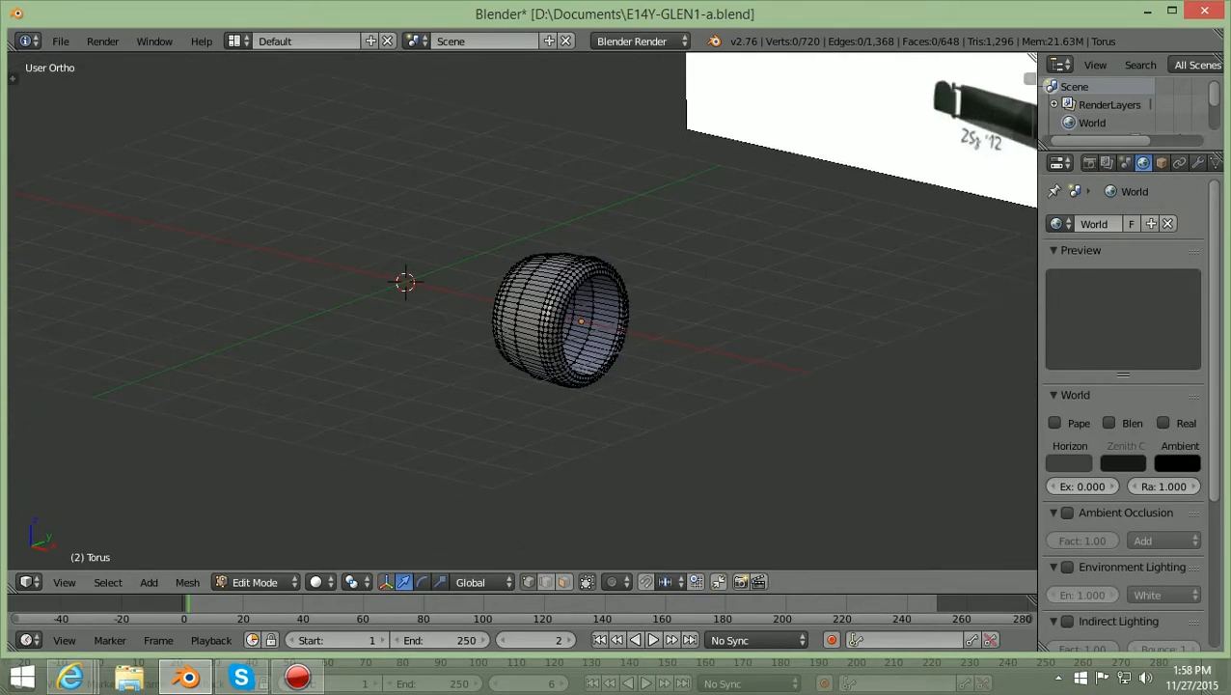
scroll(522, 311, up, 2)
Compare the solid cowling with the full side reference image in front view and from slightly rotated angles.
key(KP_1)
scroll(522, 310, up, 2)
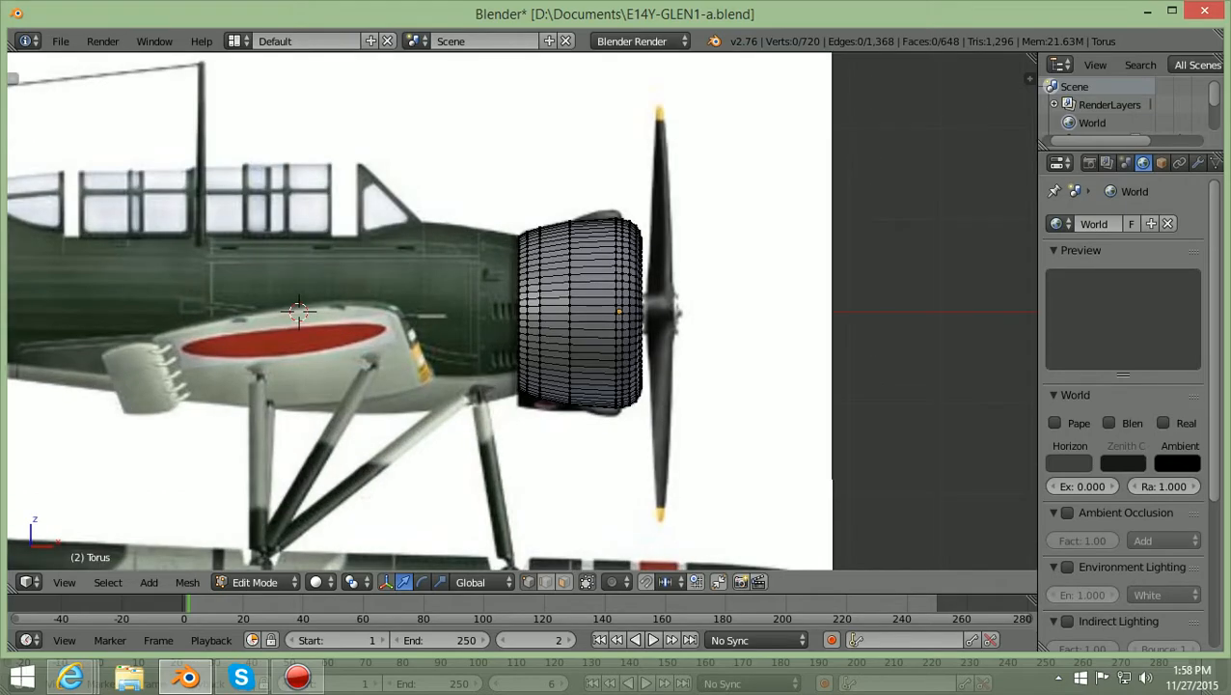
scroll(522, 311, up, 1)
scroll(522, 311, down, 1)
scroll(522, 310, down, 3)
middle_drag(695, 289, 646, 327)
scroll(646, 327, up, 1)
scroll(646, 327, down, 2)
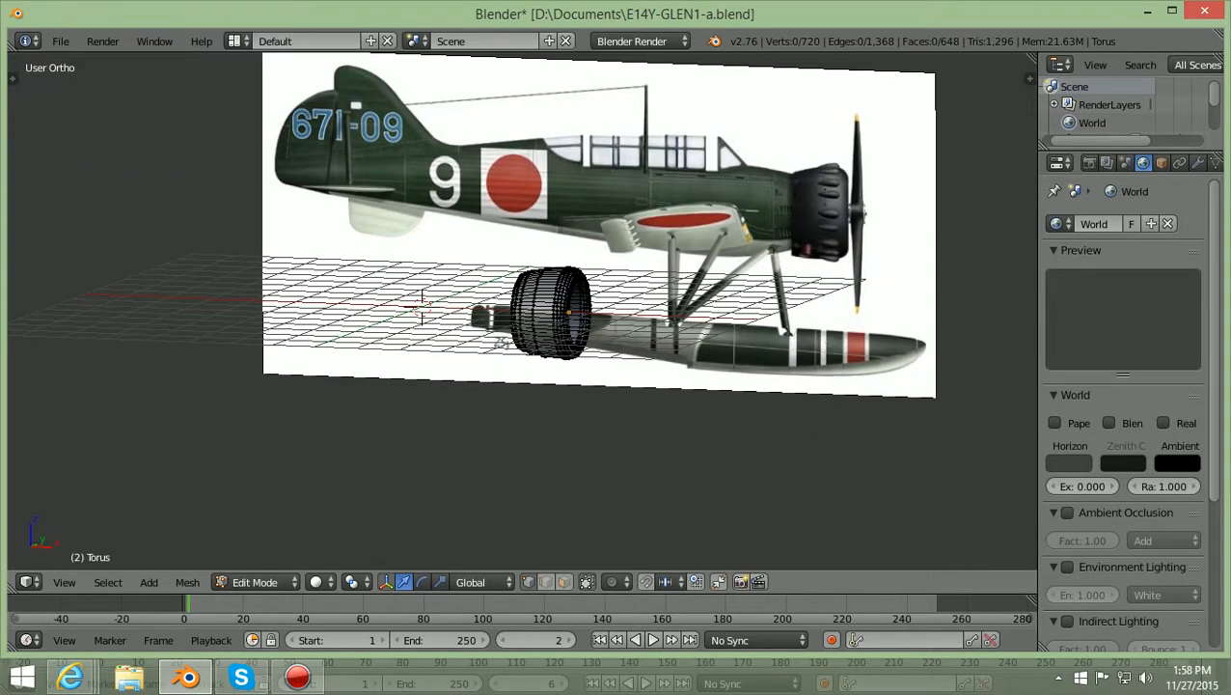
key(KP_1)
scroll(413, 312, up, 5)
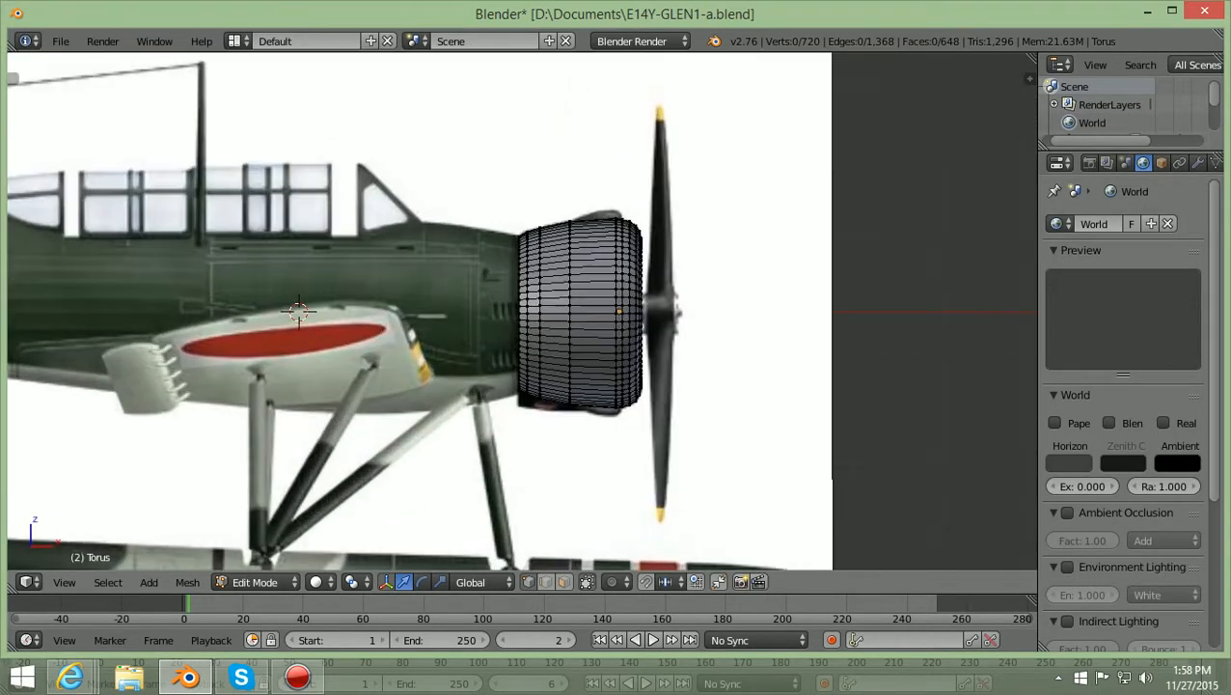
scroll(335, 311, down, 2)
scroll(334, 310, down, 4)
middle_drag(335, 310, 465, 309)
key(KP_1)
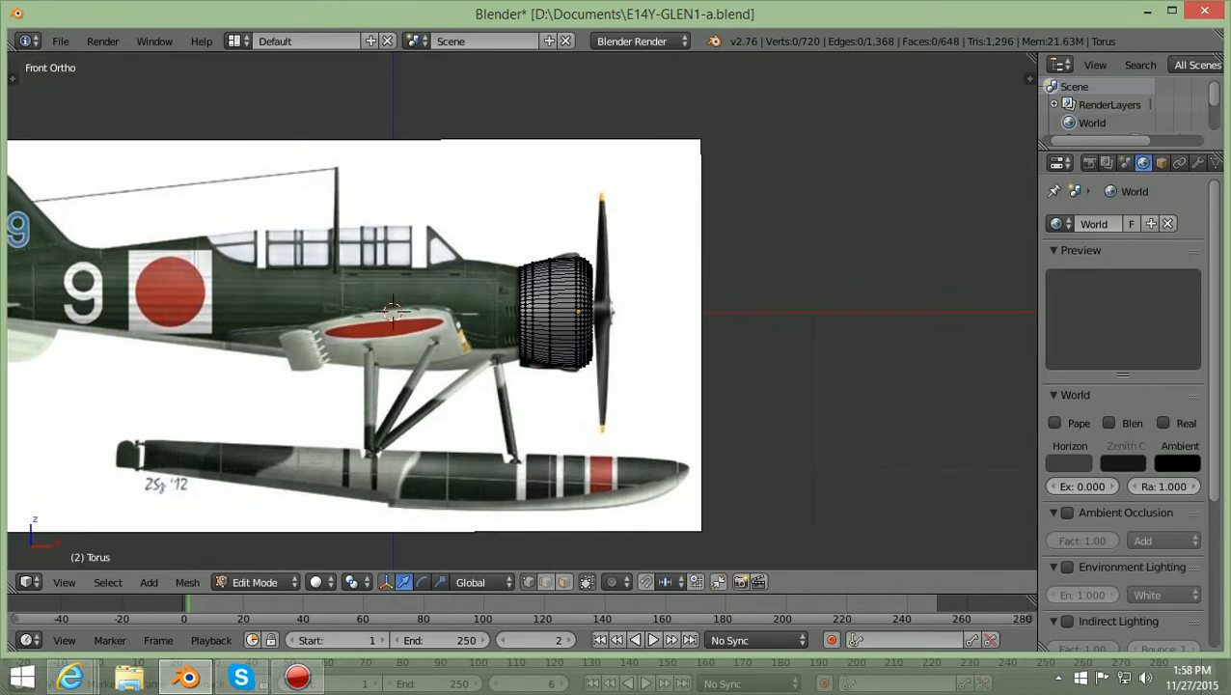
scroll(465, 309, up, 2)
scroll(466, 309, up, 1)
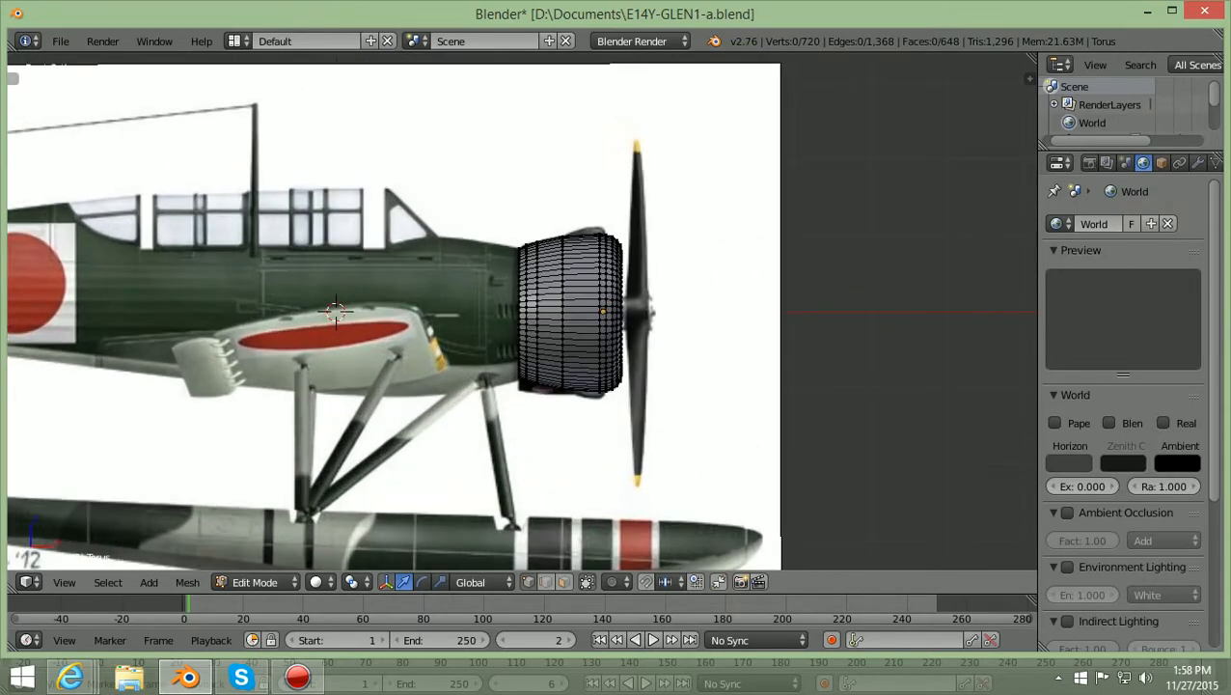
Show the cowling from above in see-through wireframe over the top reference image.
key(KP_7)
scroll(522, 311, up, 3)
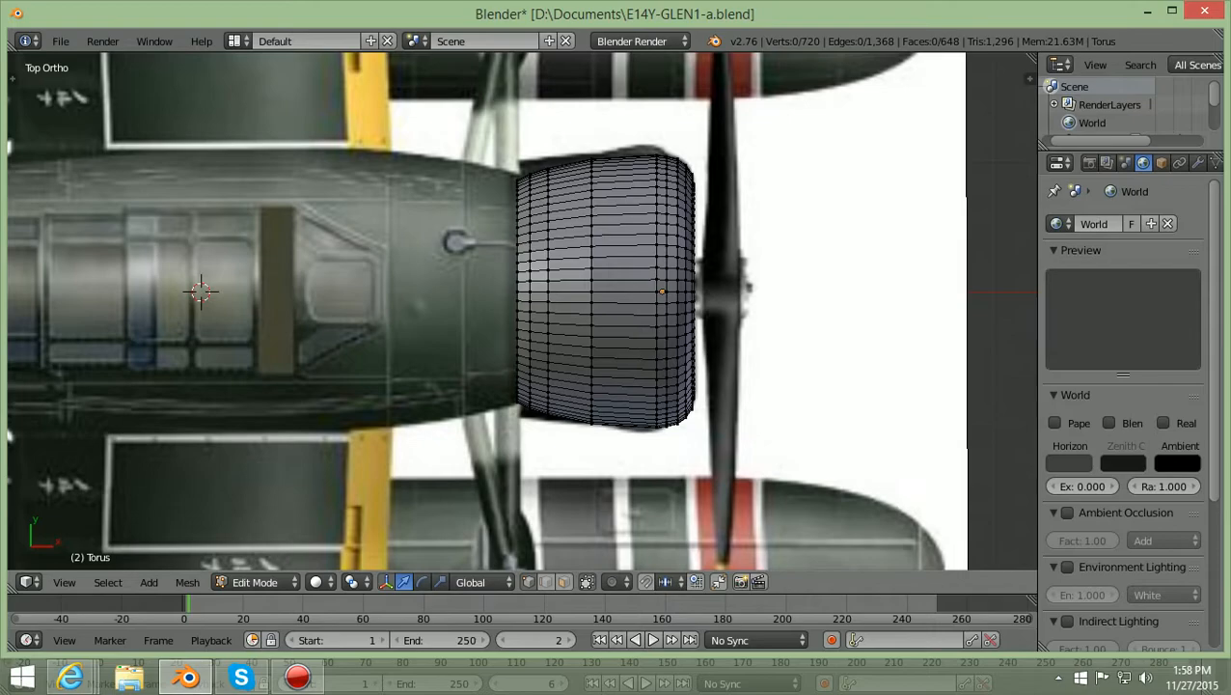
key(alt+z)
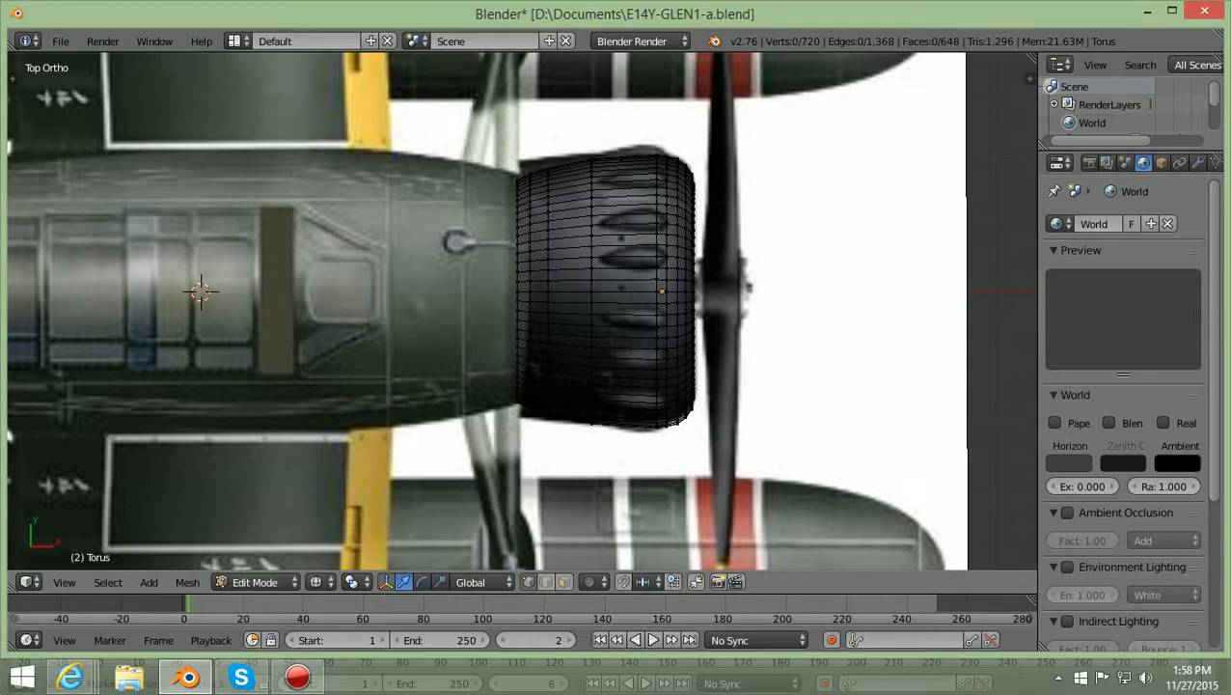
key(b)
drag(581, 473, 614, 139)
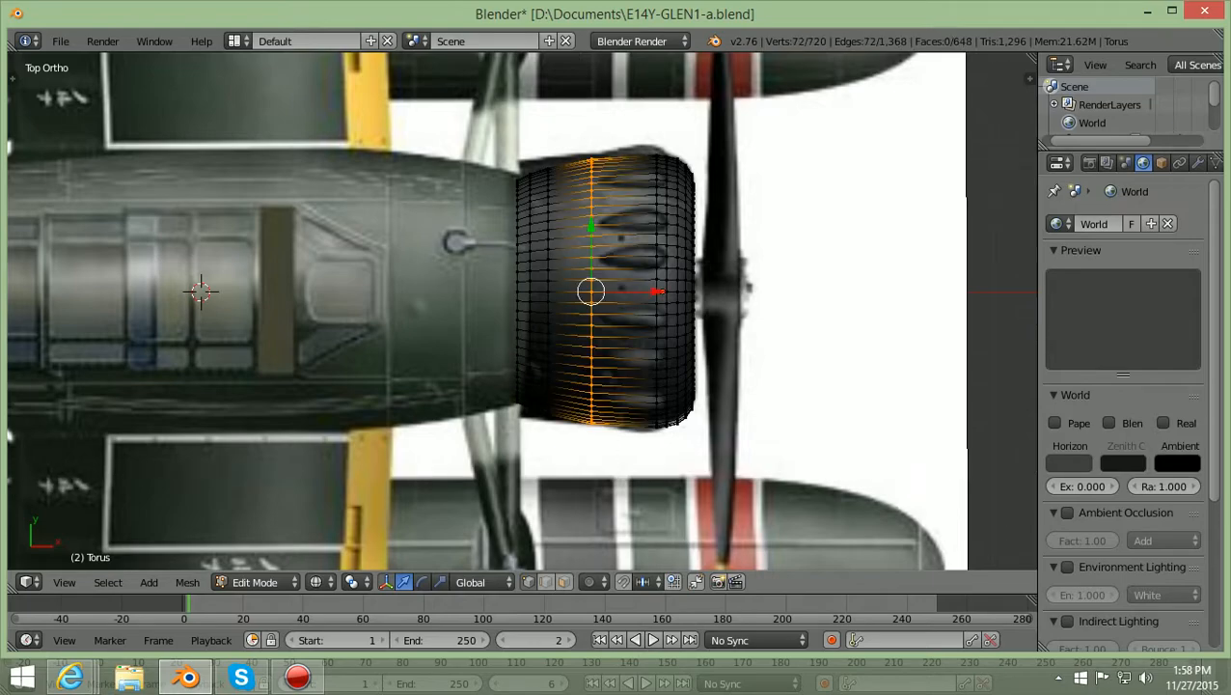
scroll(521, 309, up, 1)
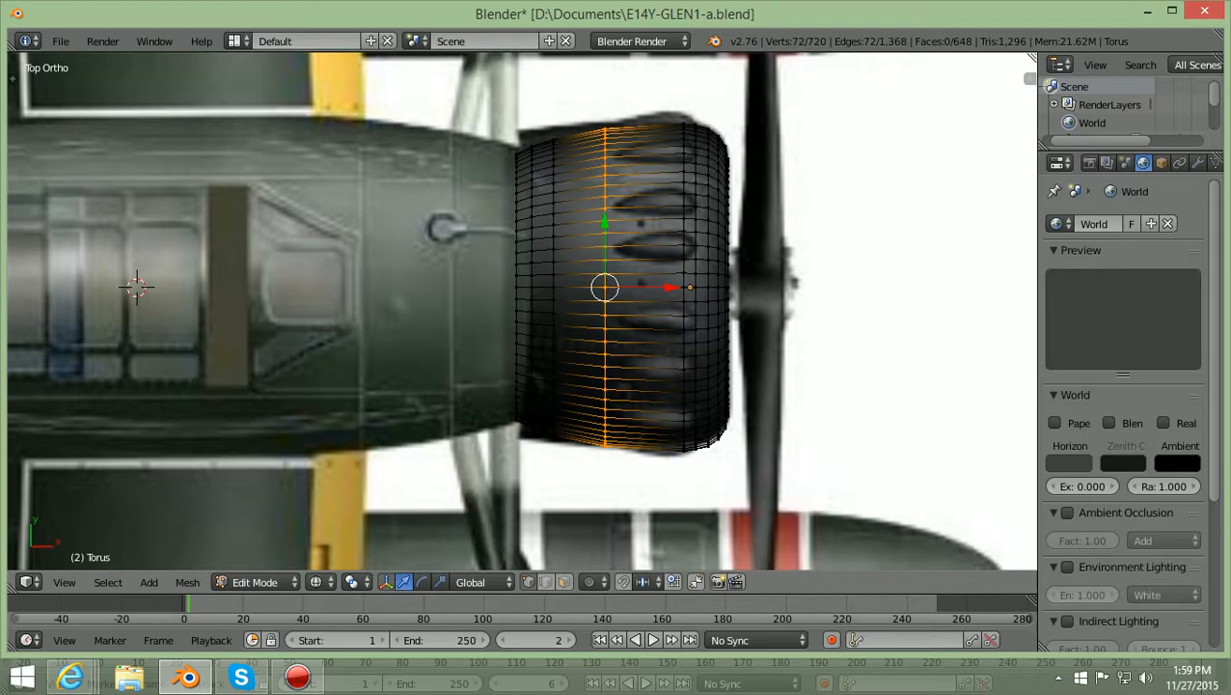
key(a)
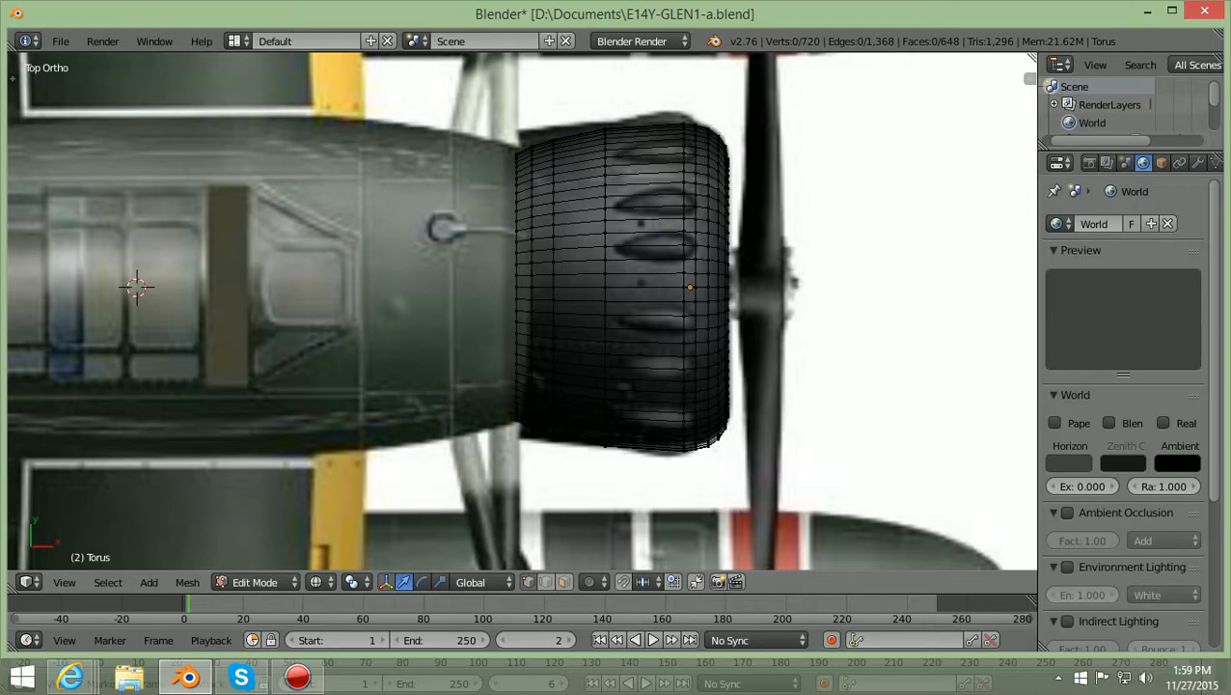
Scale the cowling's three rearmost edge loops up together to about 1.05 to match the top reference, and deselect the mesh.
key(b)
drag(534, 453, 563, 138)
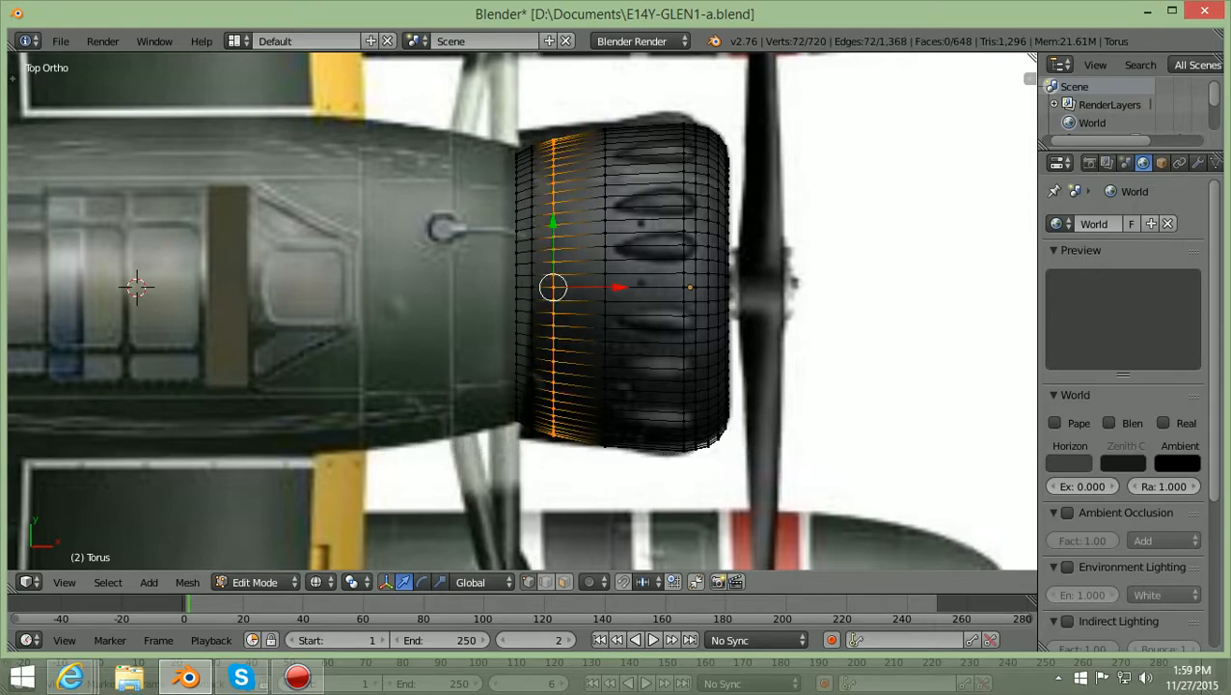
key(b)
drag(497, 479, 568, 114)
key(b)
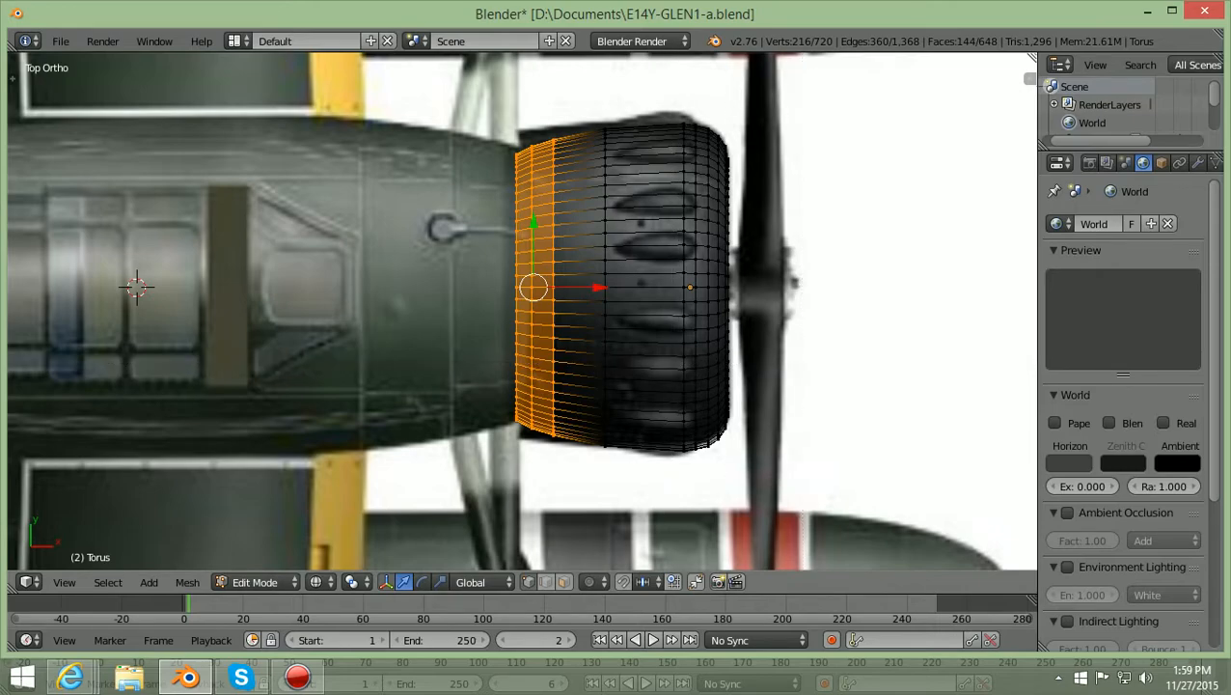
key(s)
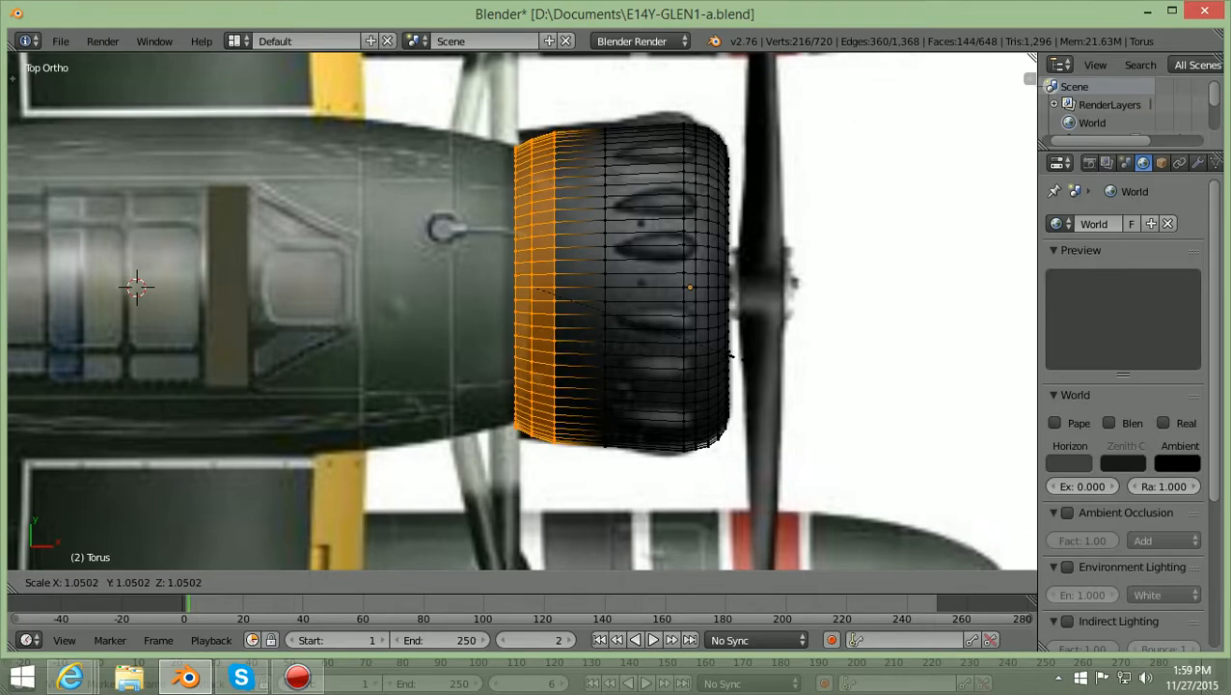
key(Return)
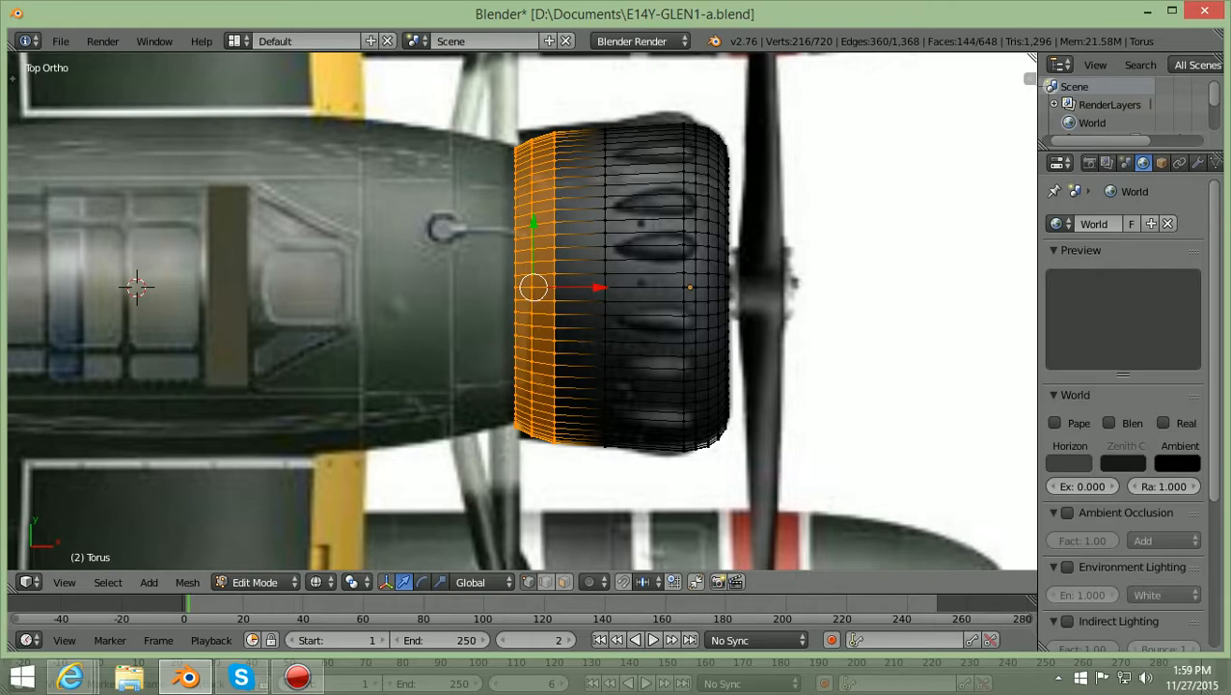
key(a)
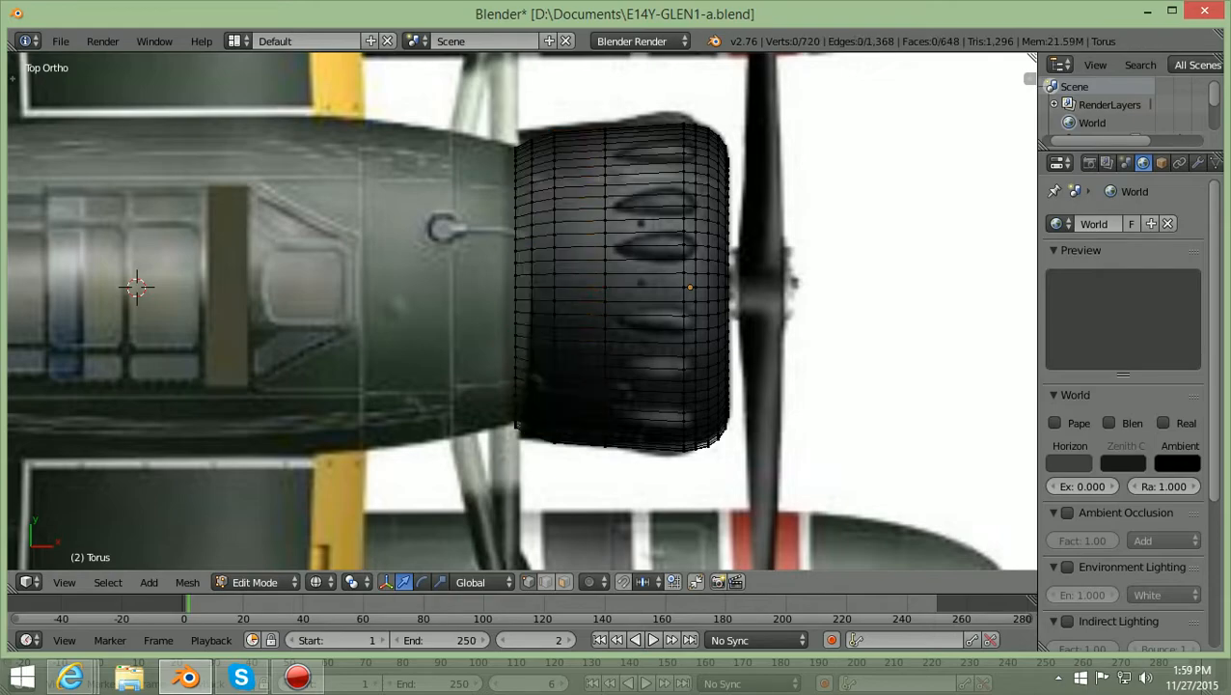
Scale the two rearmost edge loops of the cowling up to about 1.03 and deselect them.
key(b)
drag(509, 129, 534, 465)
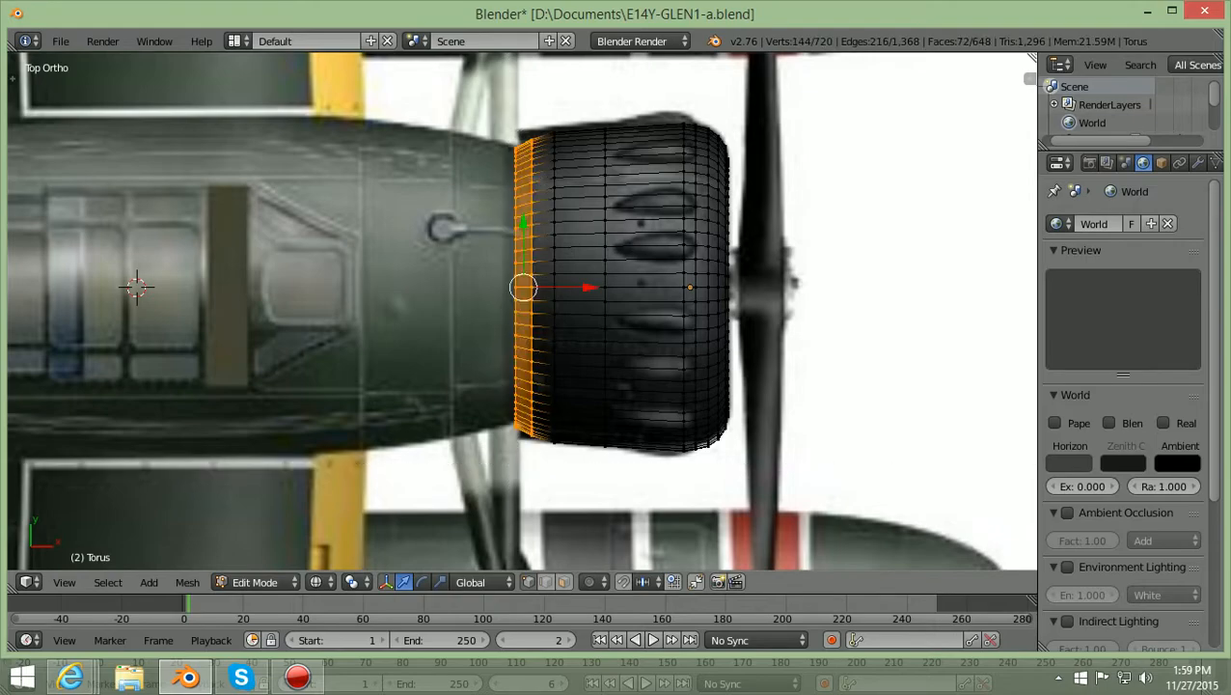
key(s)
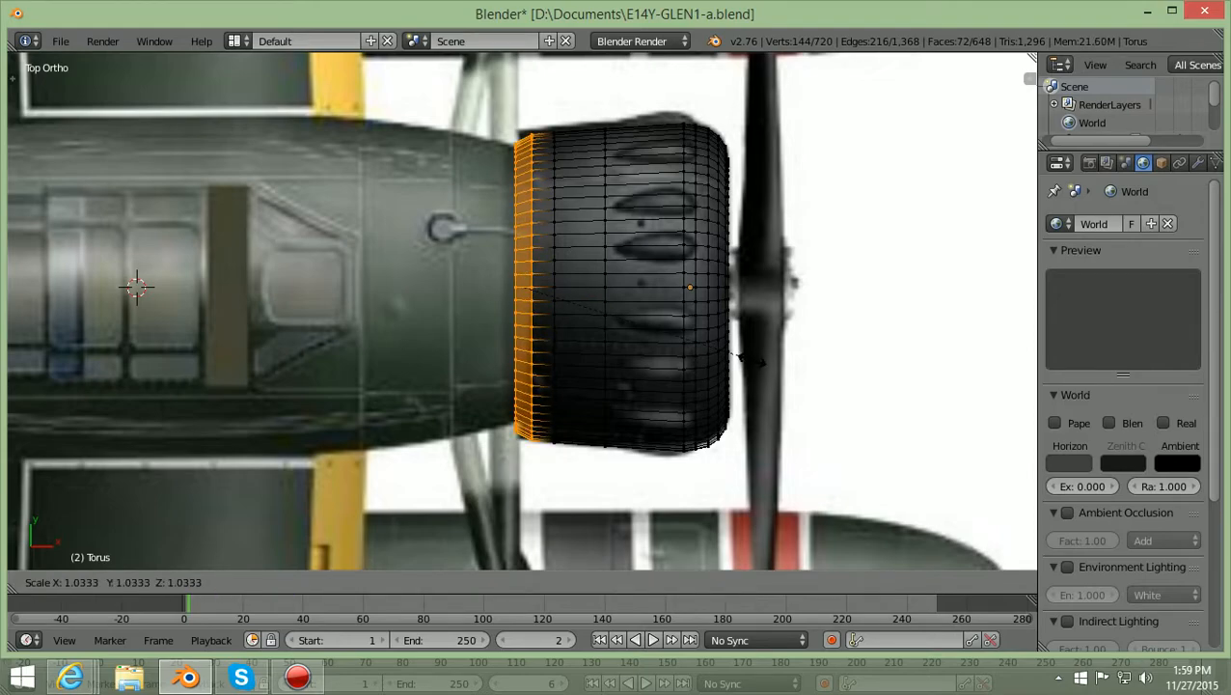
click(761, 361)
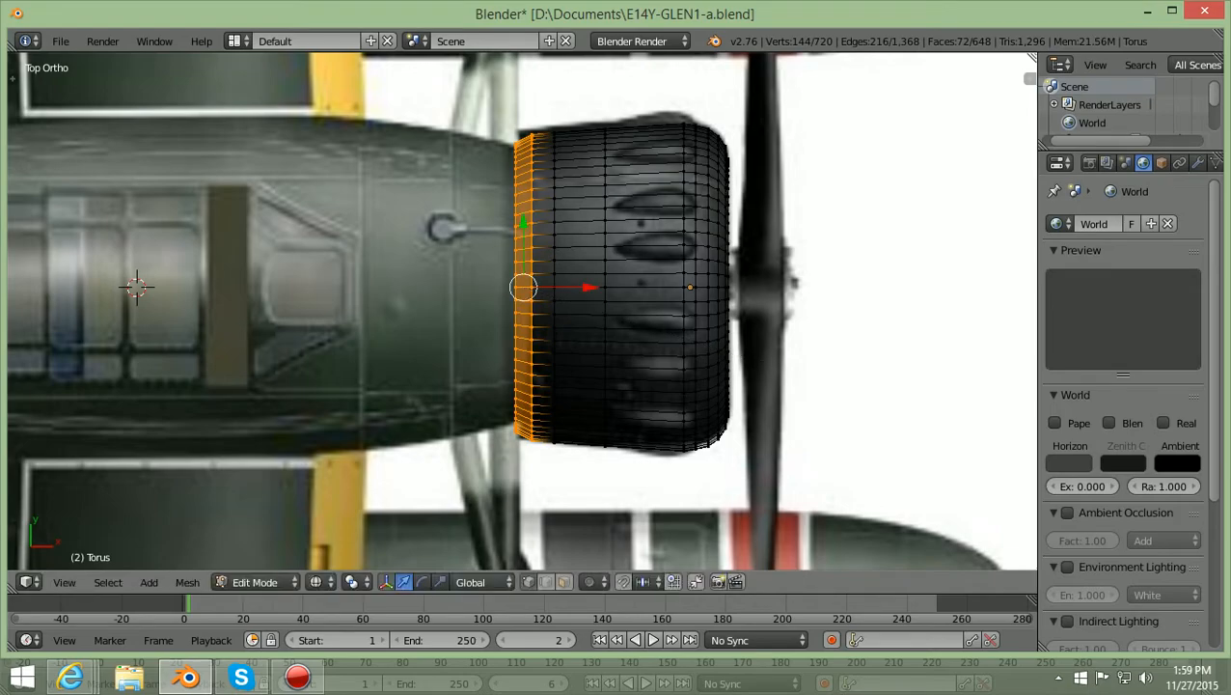
key(a)
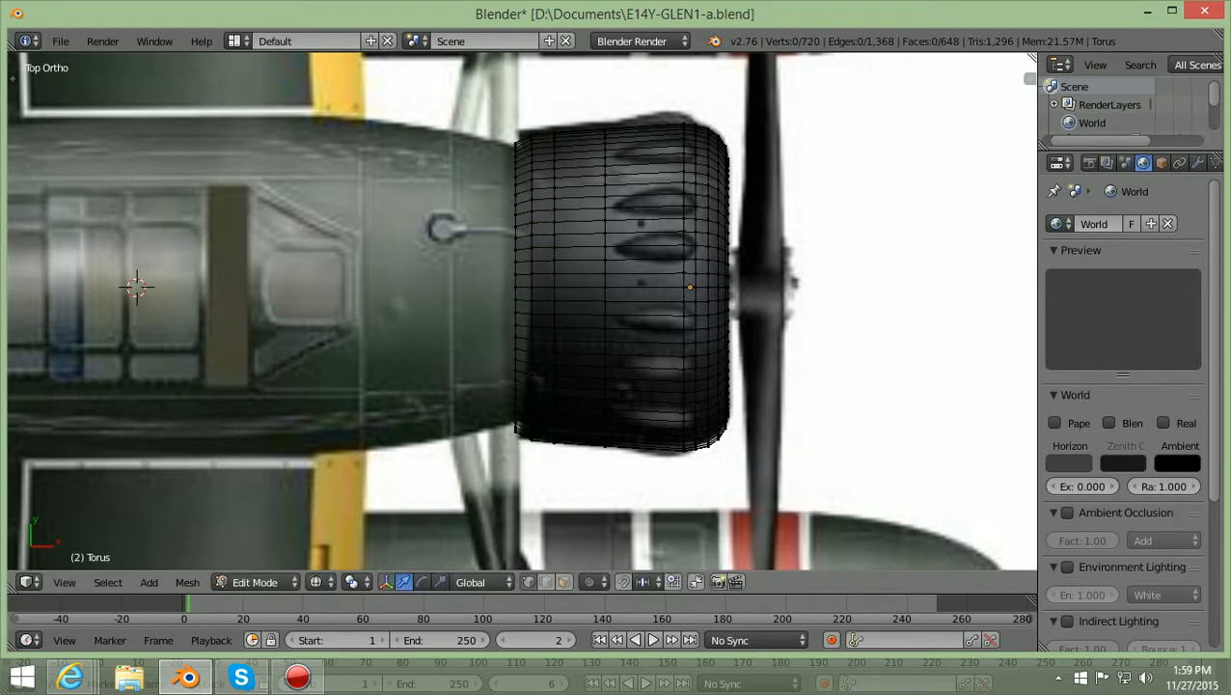
Scale only the last rear edge loop of the cowling up to about 1.04.
key(b)
drag(490, 477, 520, 133)
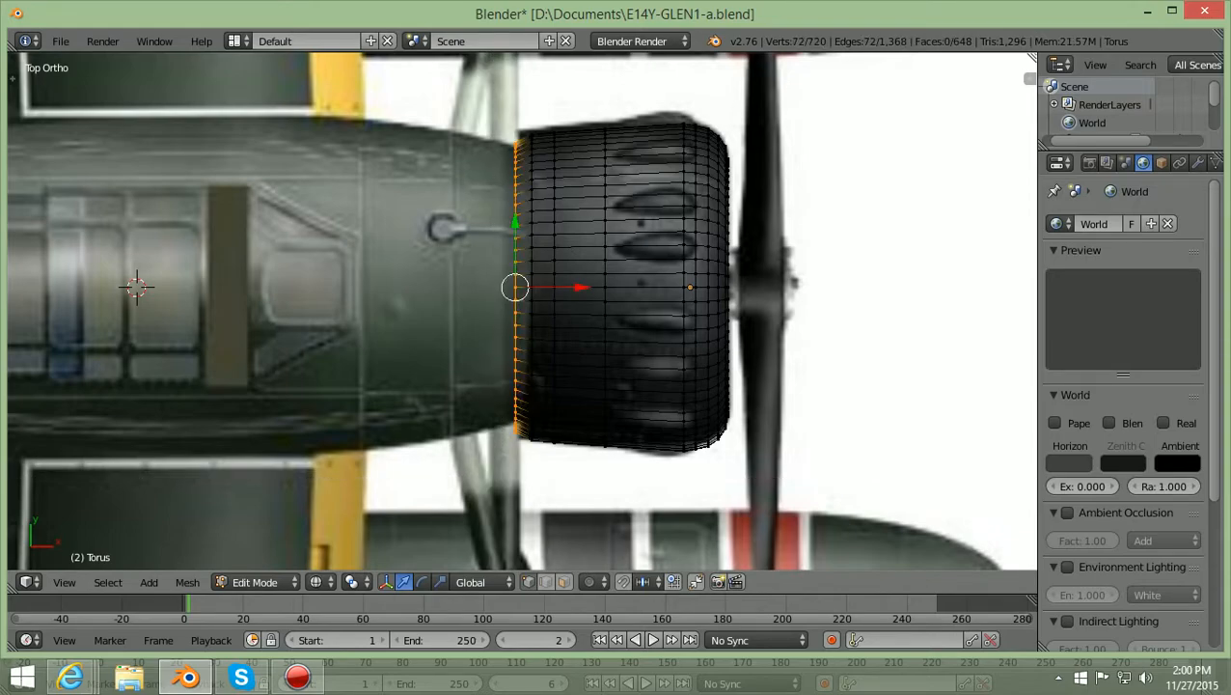
key(s)
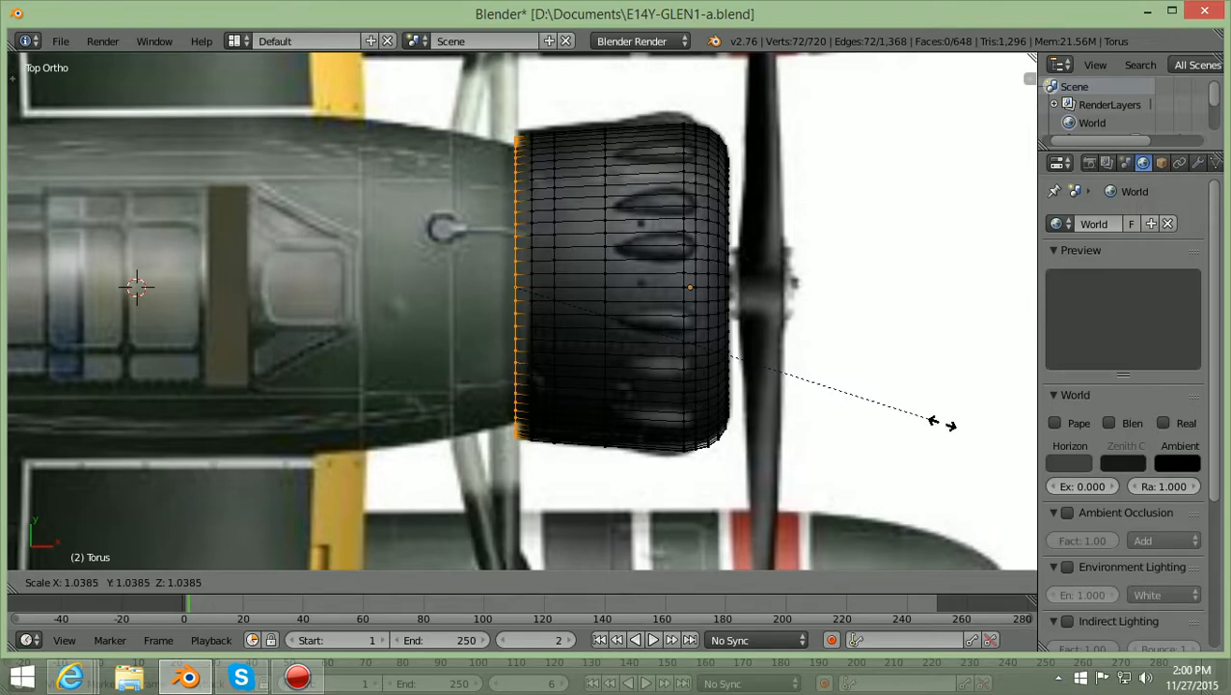
click(934, 422)
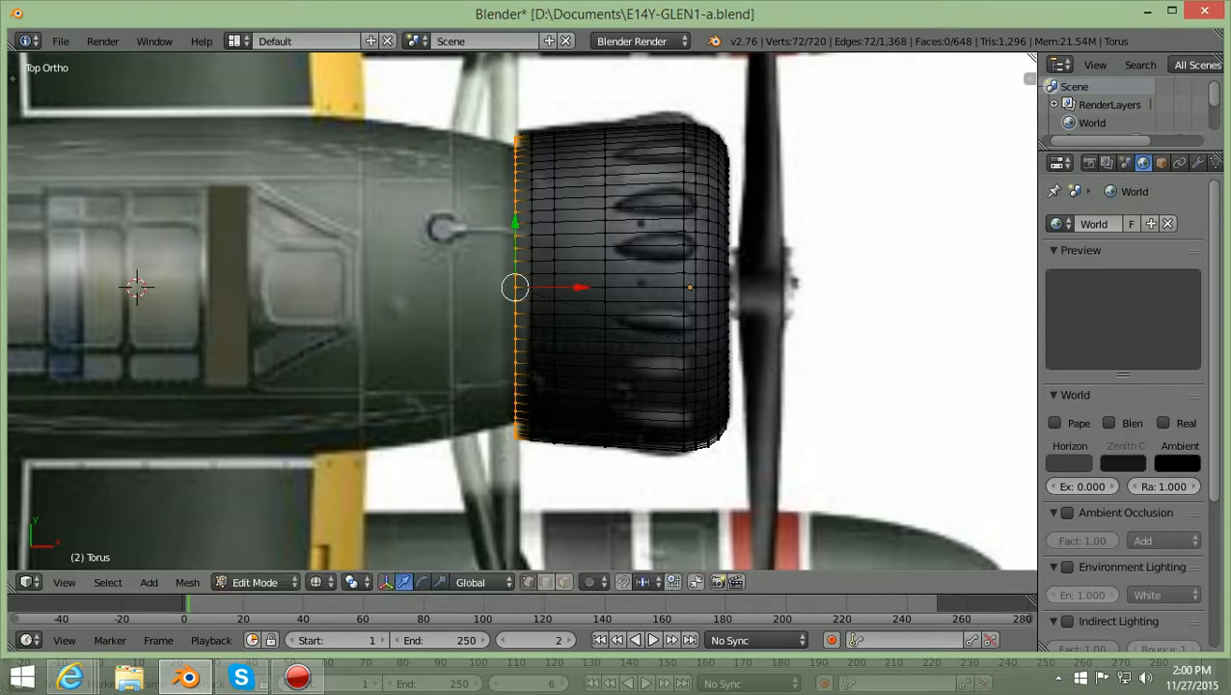
Move the three rearmost edge loops forward along X by about 0.10 in the top reference, and deselect the mesh.
key(b)
drag(455, 511, 558, 110)
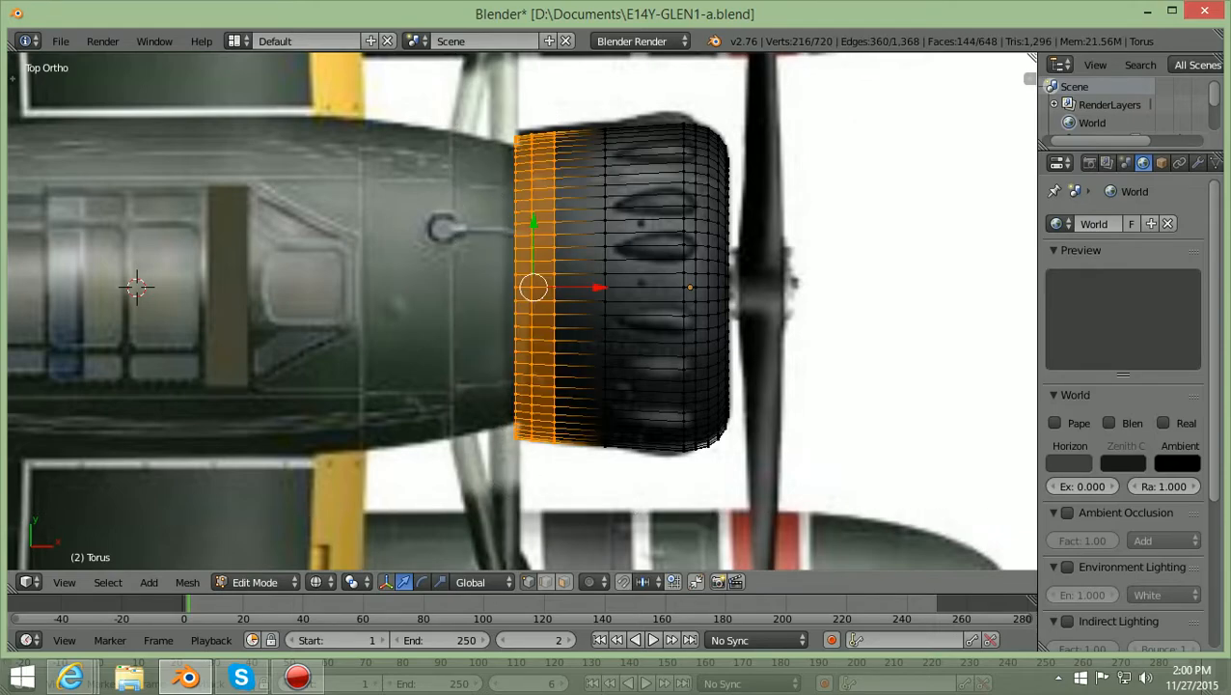
key(g)
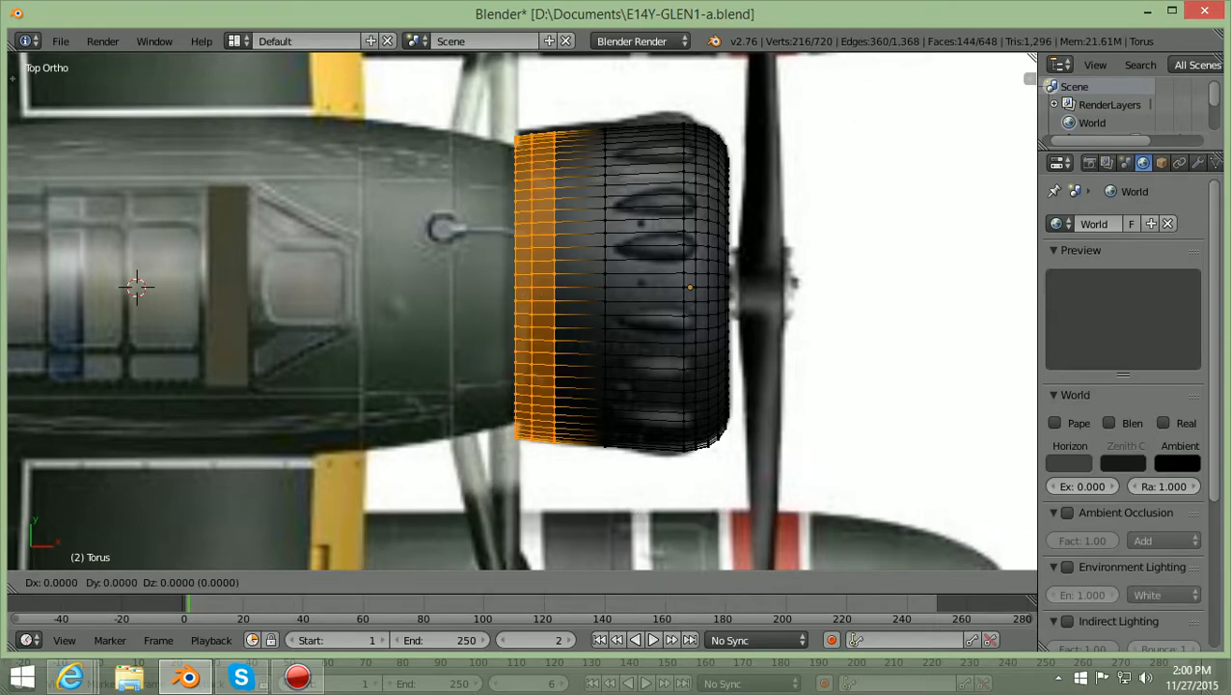
key(x)
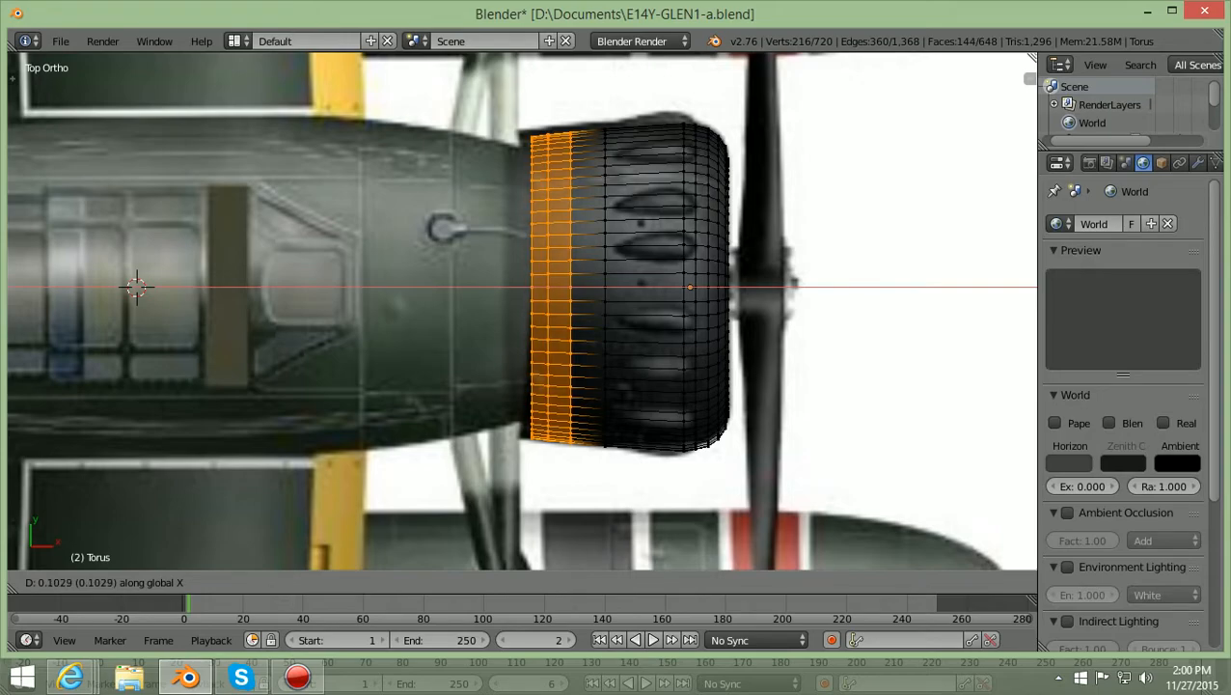
click(616, 288)
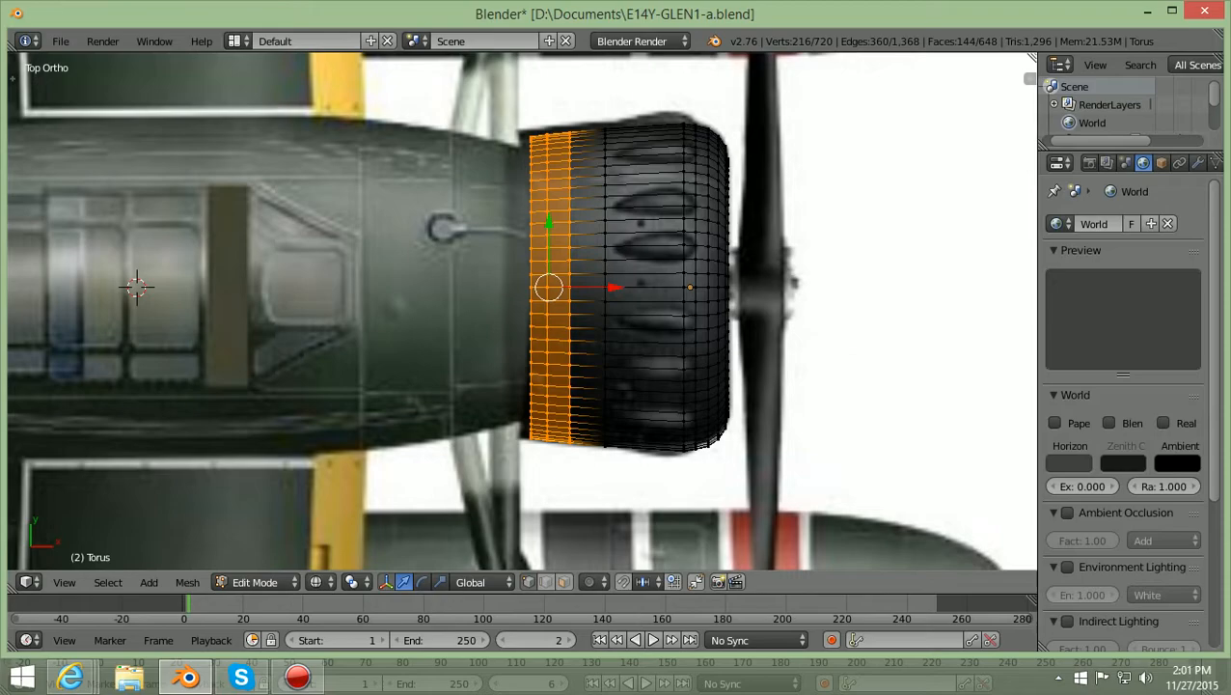
key(a)
scroll(521, 309, down, 2)
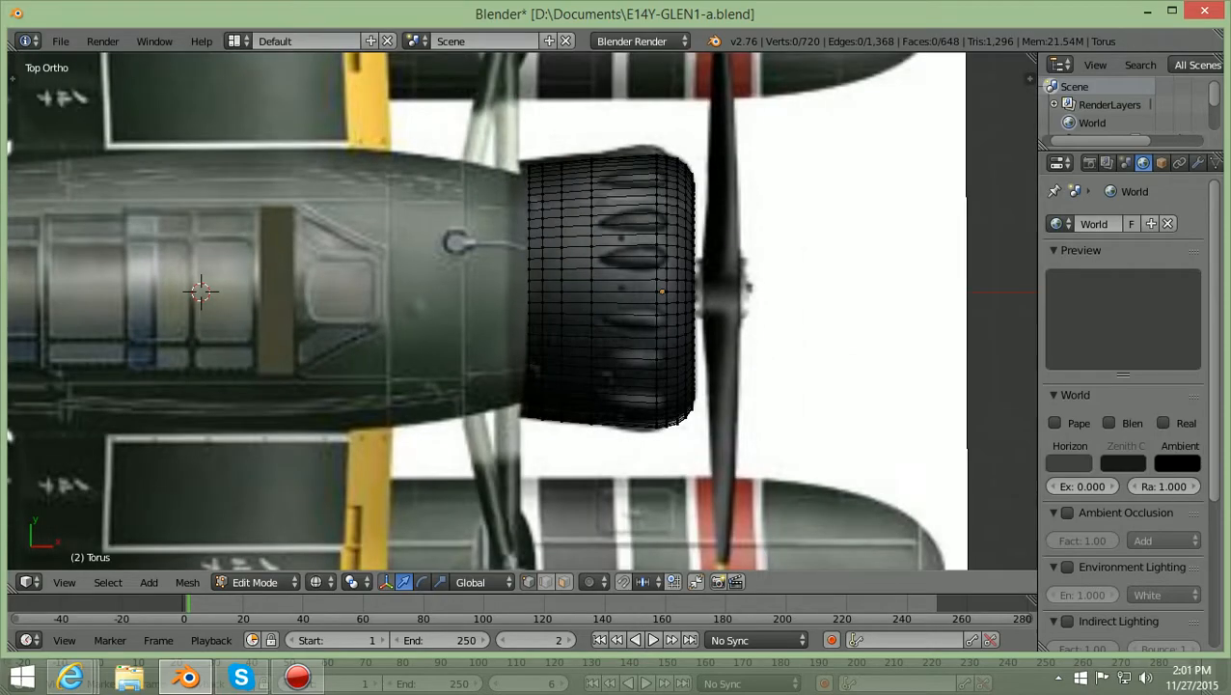
Show the cowling in solid shading and compare its outline with the side reference in front view, near and far.
key(alt+z)
scroll(521, 309, down, 1)
middle_drag(521, 386, 584, 203)
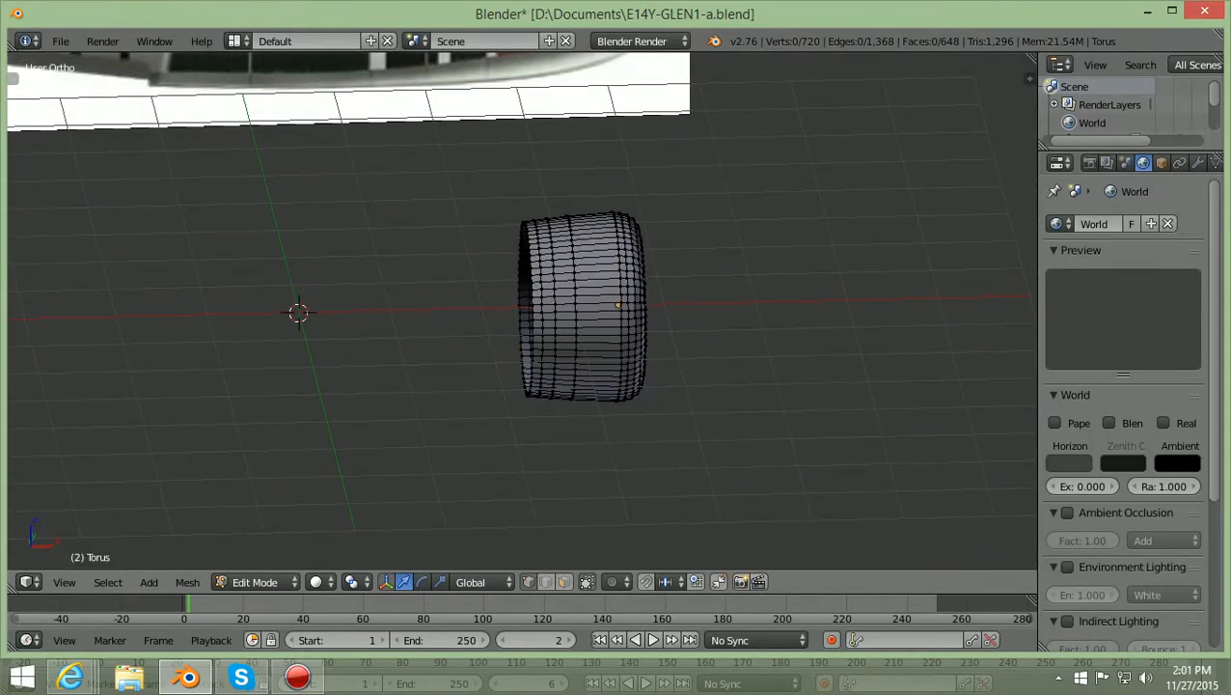
key(KP_1)
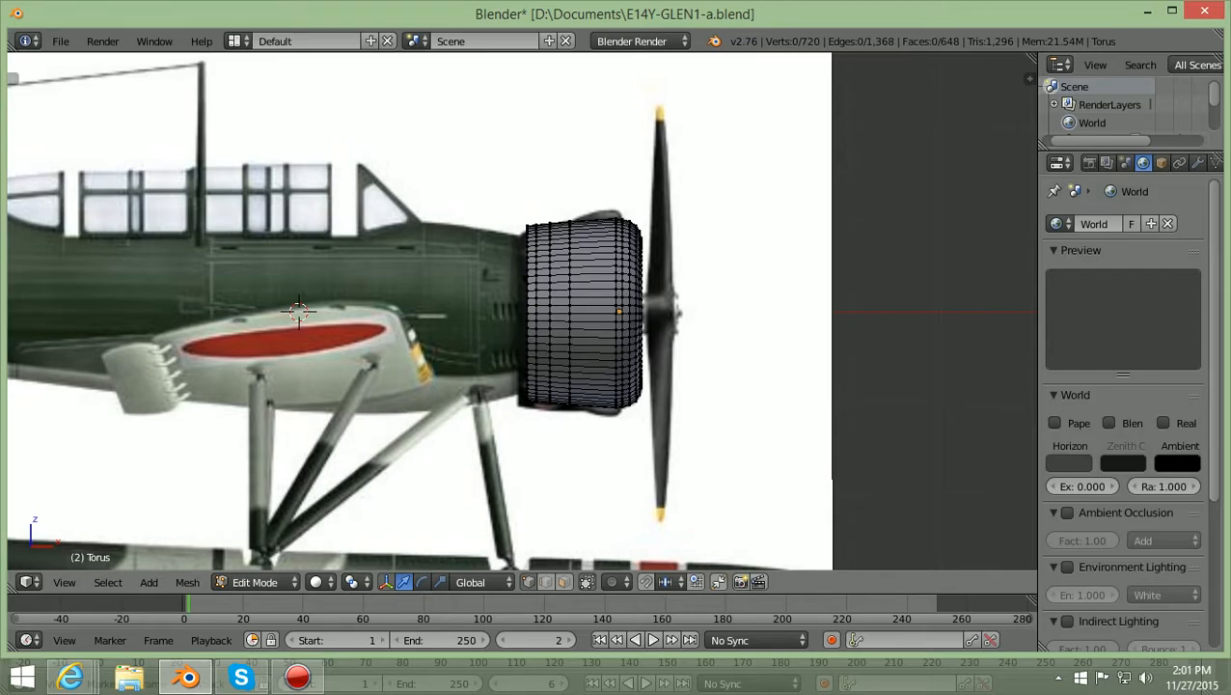
scroll(522, 311, up, 2)
scroll(522, 311, up, 2)
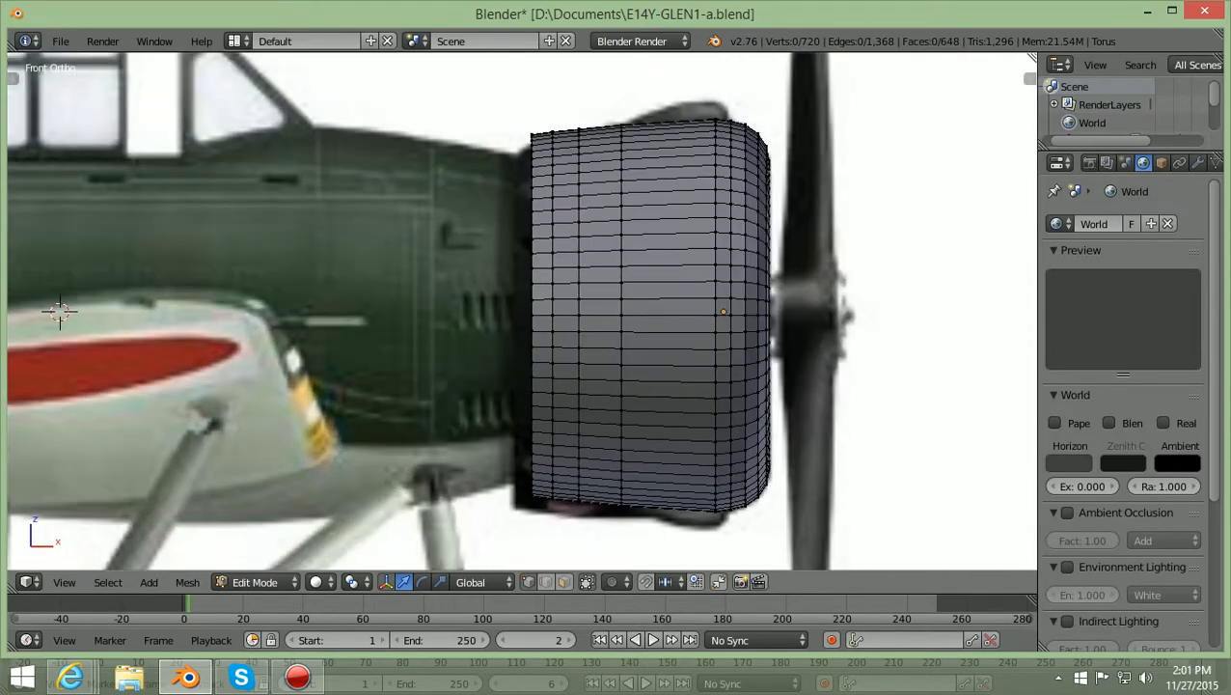
scroll(522, 311, down, 1)
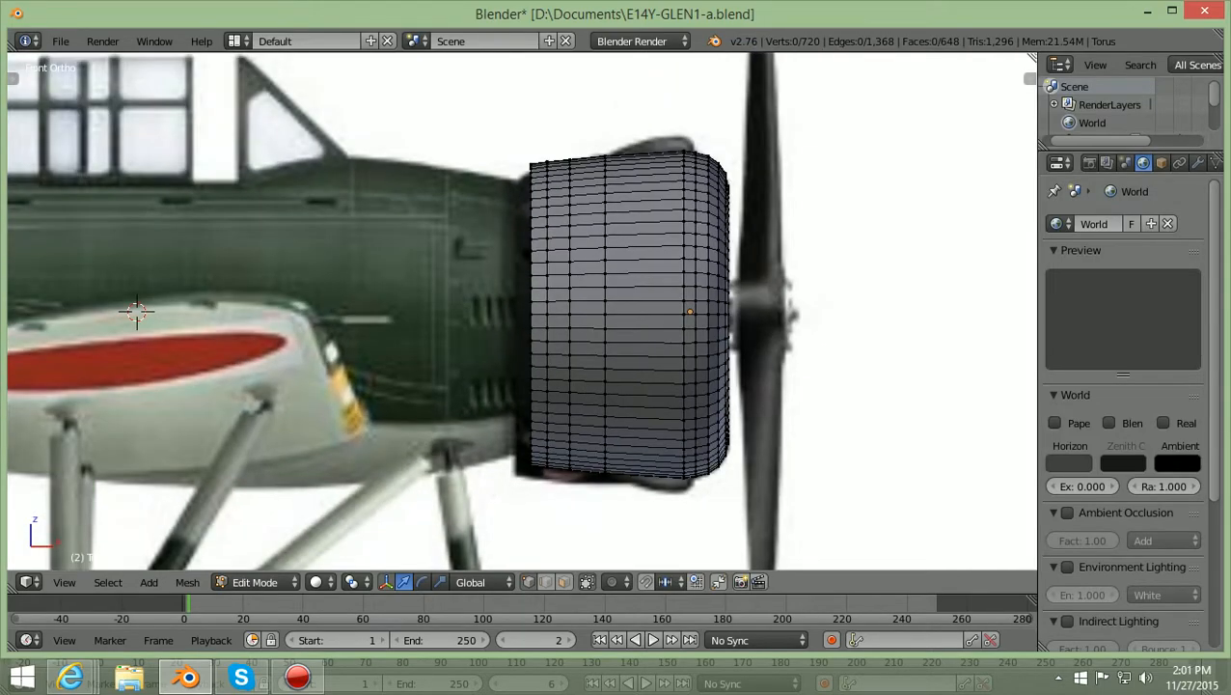
scroll(526, 311, up, 1)
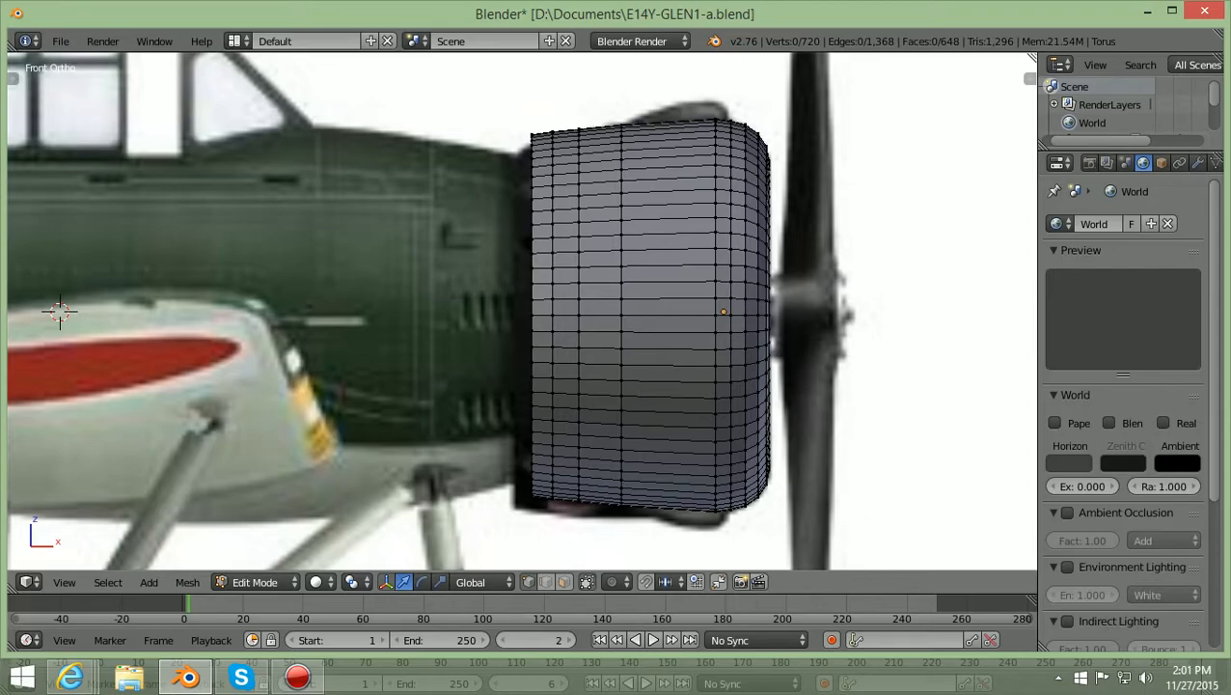
scroll(522, 311, down, 1)
scroll(522, 310, up, 1)
scroll(522, 311, down, 1)
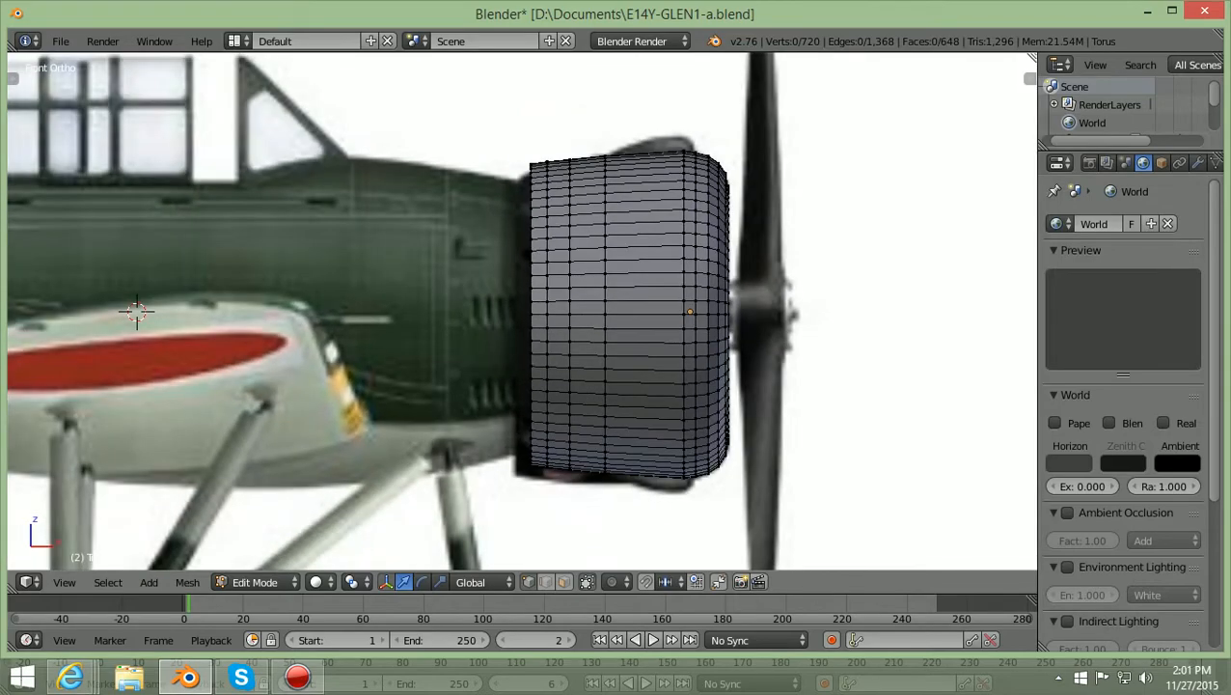
scroll(522, 311, up, 1)
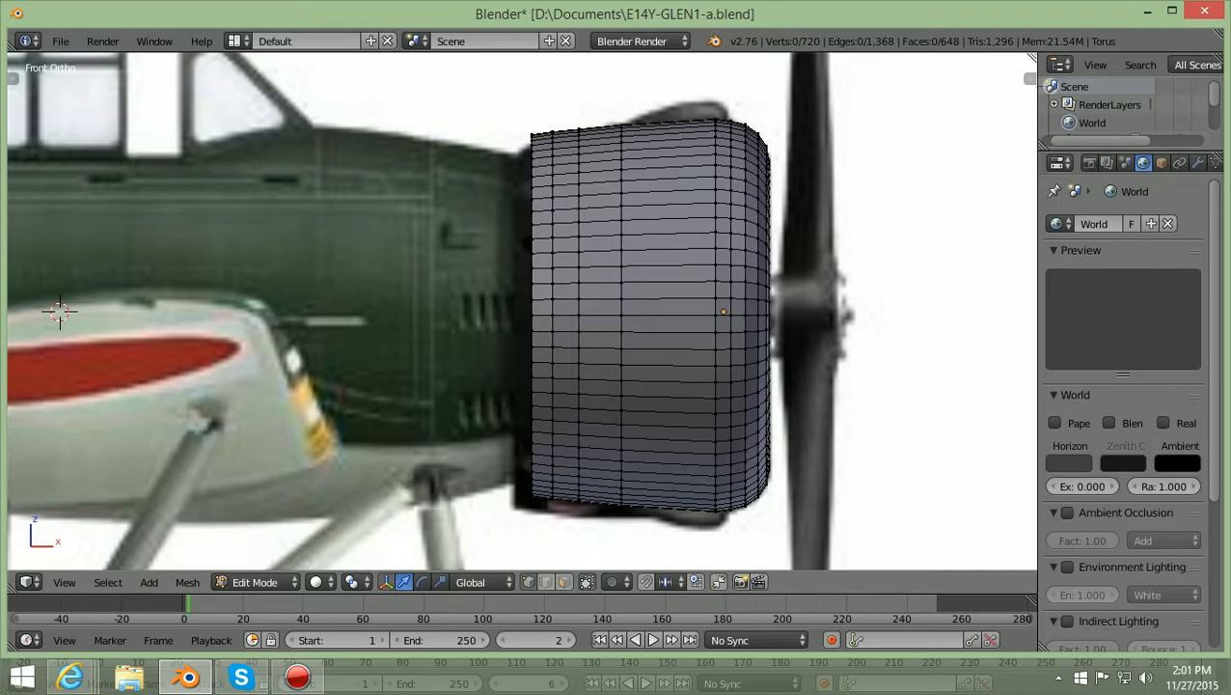
scroll(522, 311, down, 1)
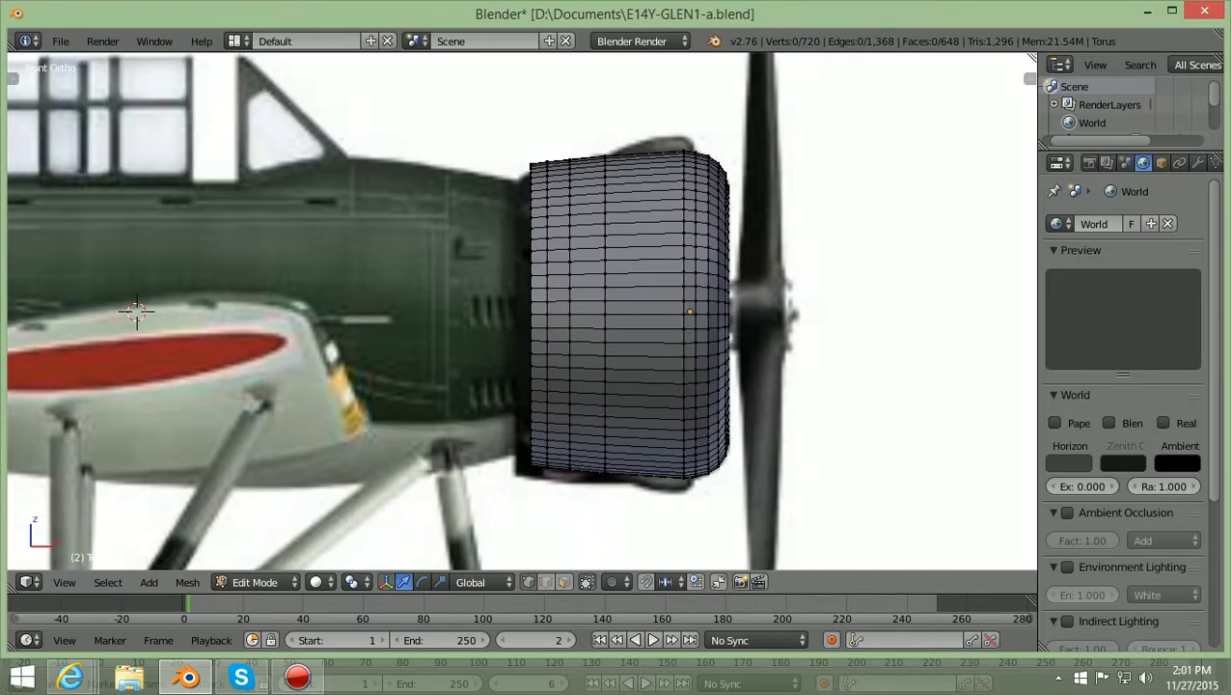
Show the cowling in wireframe and check its edge loops against the side reference image.
key(z)
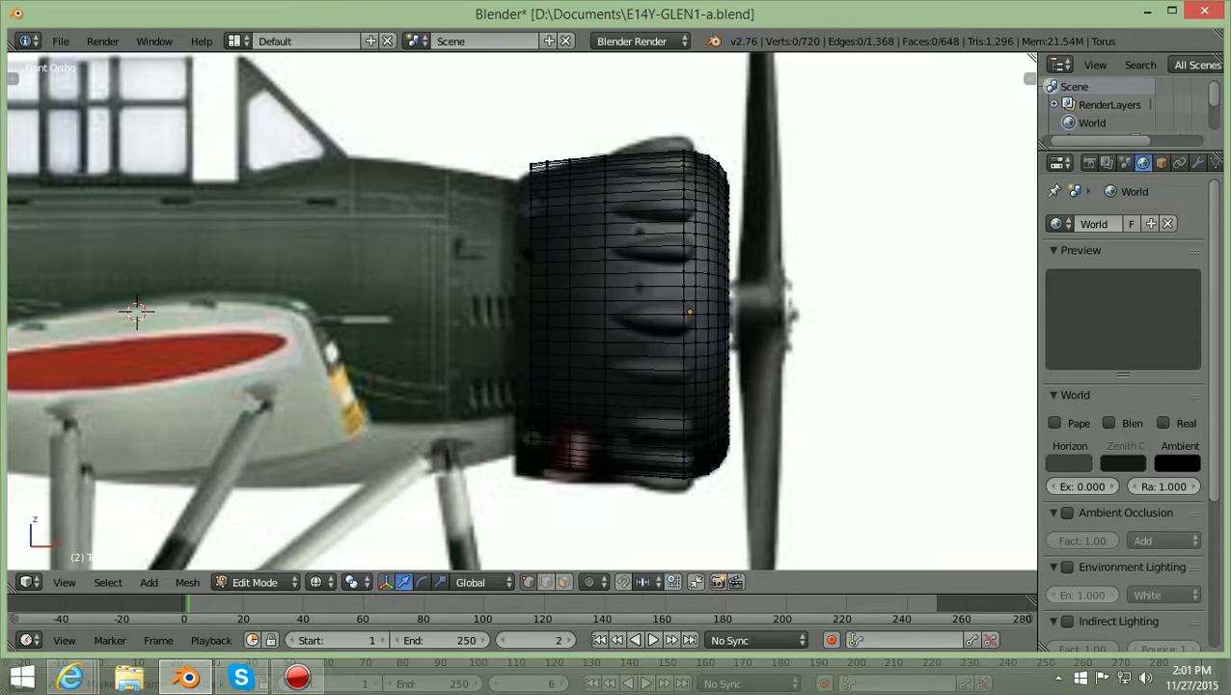
scroll(523, 311, up, 2)
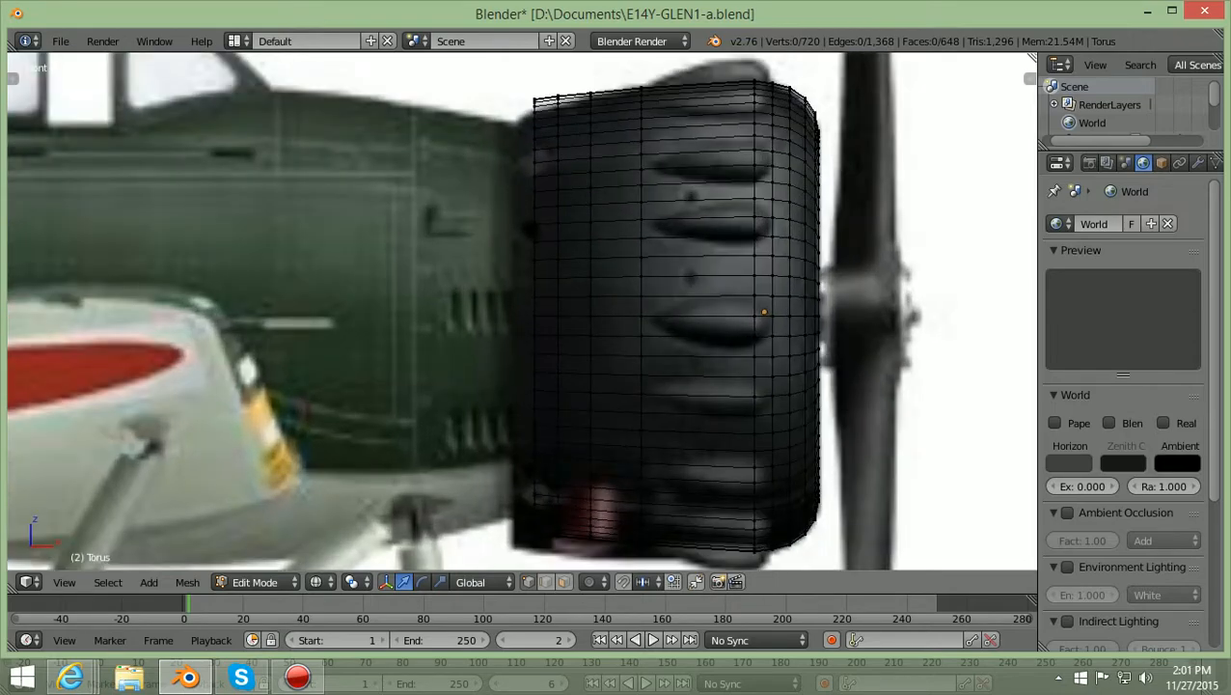
scroll(522, 311, down, 3)
scroll(522, 310, down, 1)
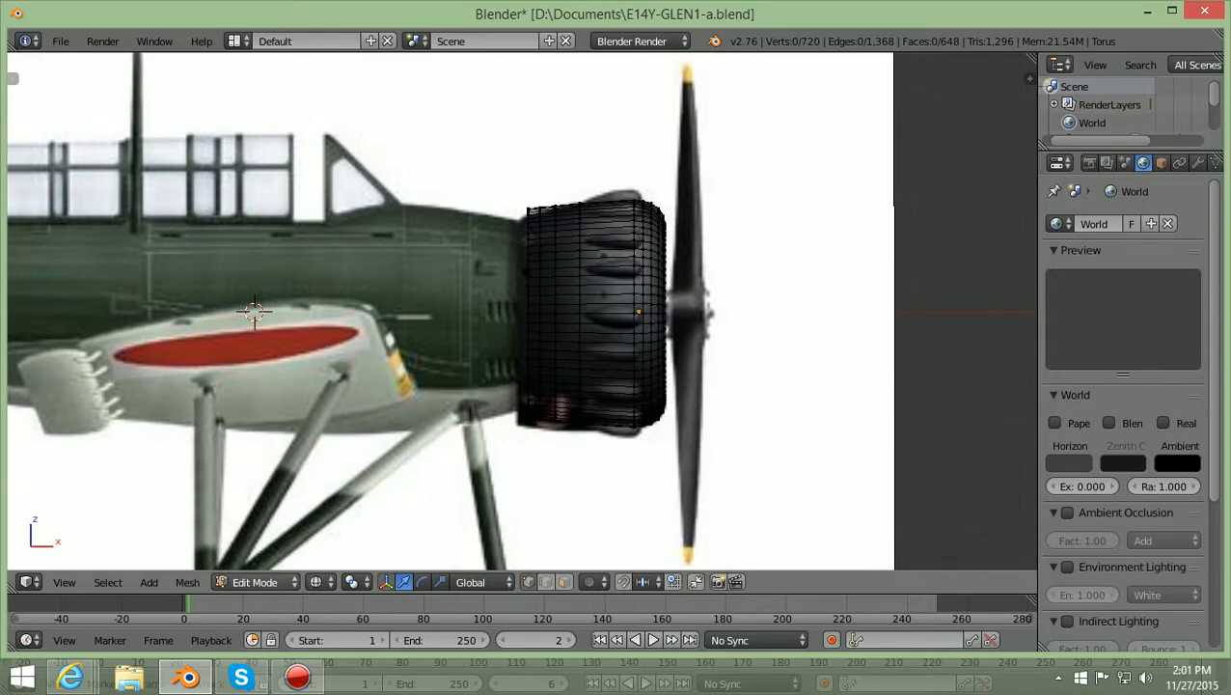
Return the cowling to Object Mode, show it in solid shading and deselect it.
click(255, 582)
click(272, 559)
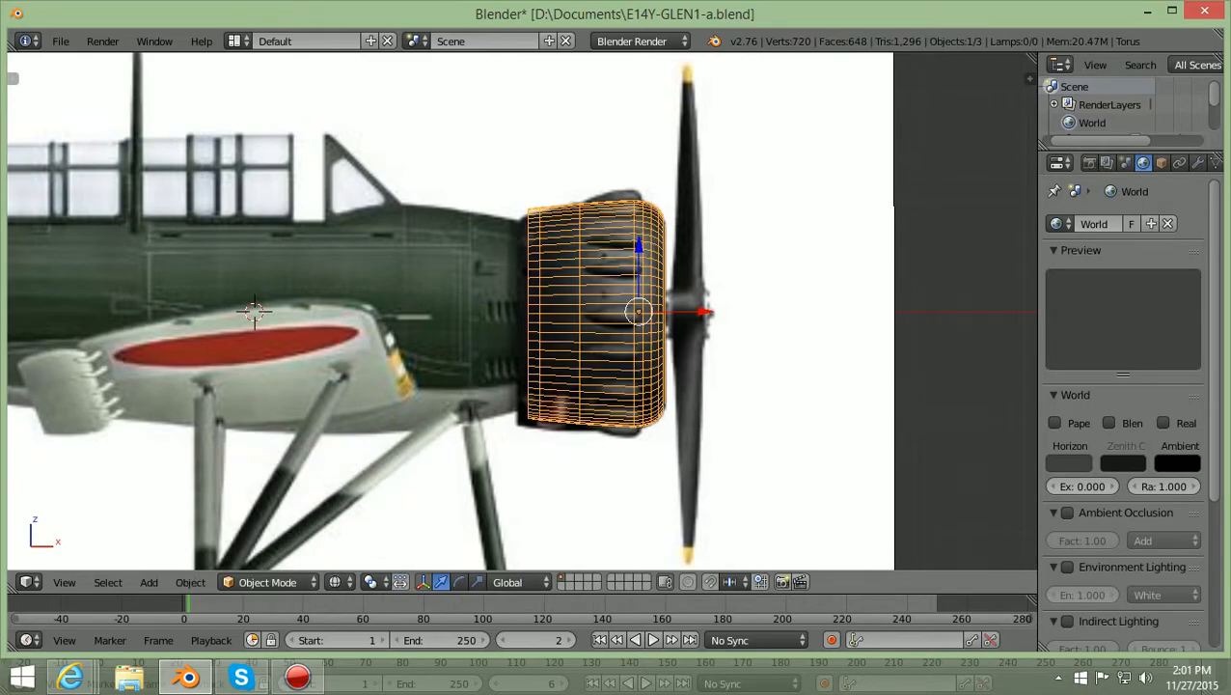
key(z)
key(a)
click(893, 389)
Examine the solid cowling against the complete side reference of the floatplane in front view.
scroll(894, 389, up, 1)
scroll(962, 406, down, 3)
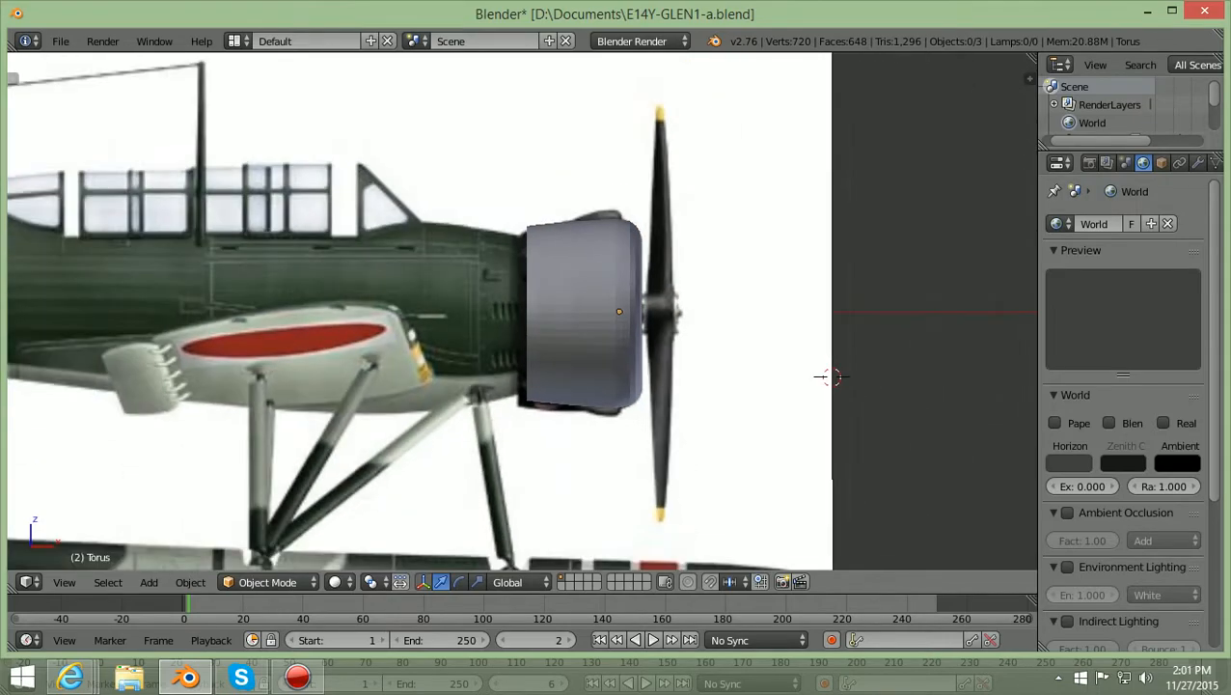
scroll(777, 366, up, 1)
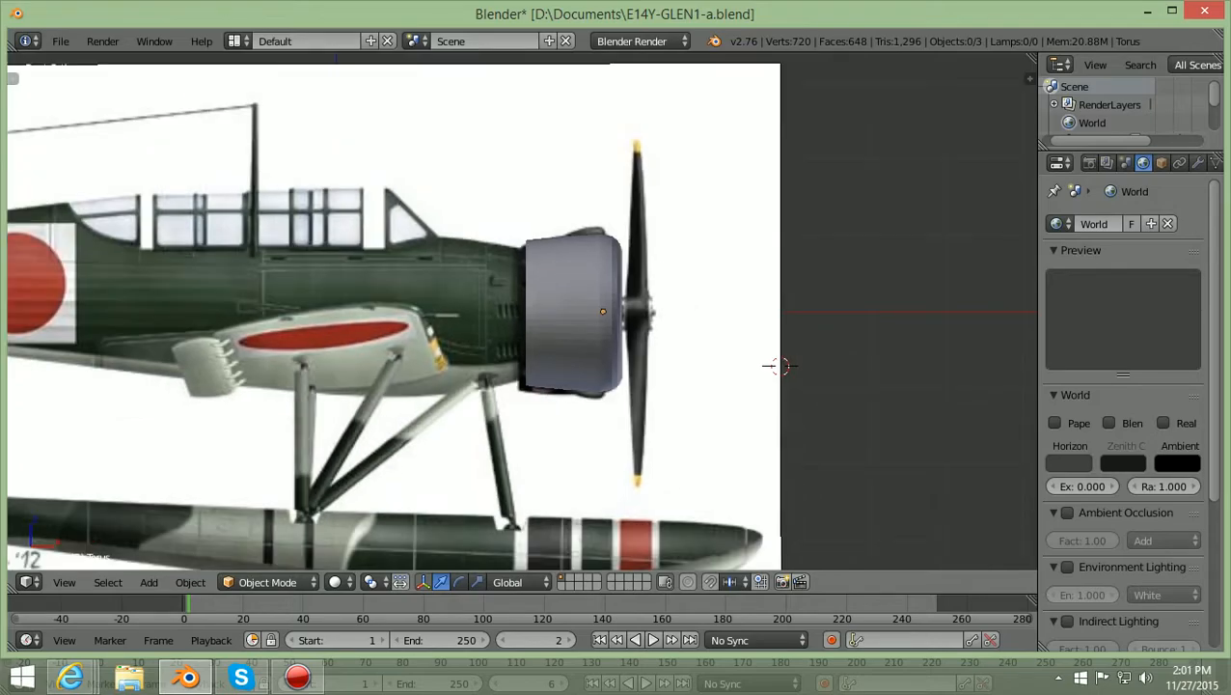
scroll(777, 366, down, 10)
scroll(777, 366, up, 4)
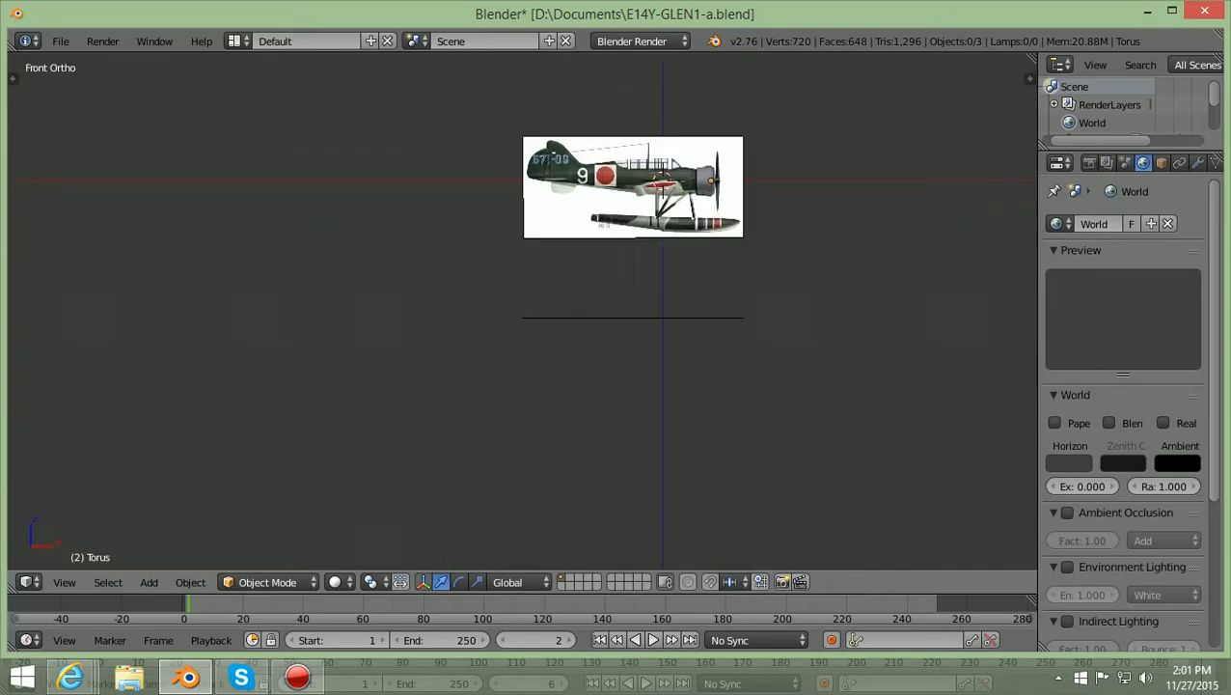
shift+scroll(522, 311, up, 9)
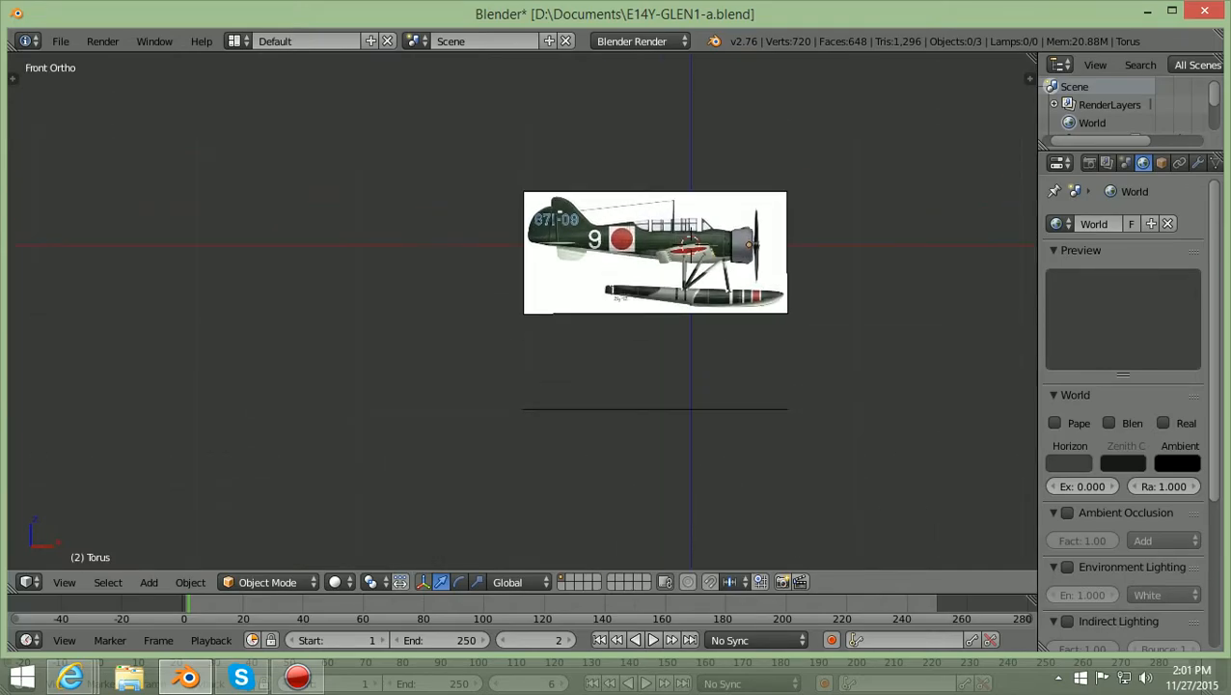
scroll(522, 311, up, 4)
ctrl+scroll(522, 311, up, 4)
ctrl+scroll(522, 311, up, 2)
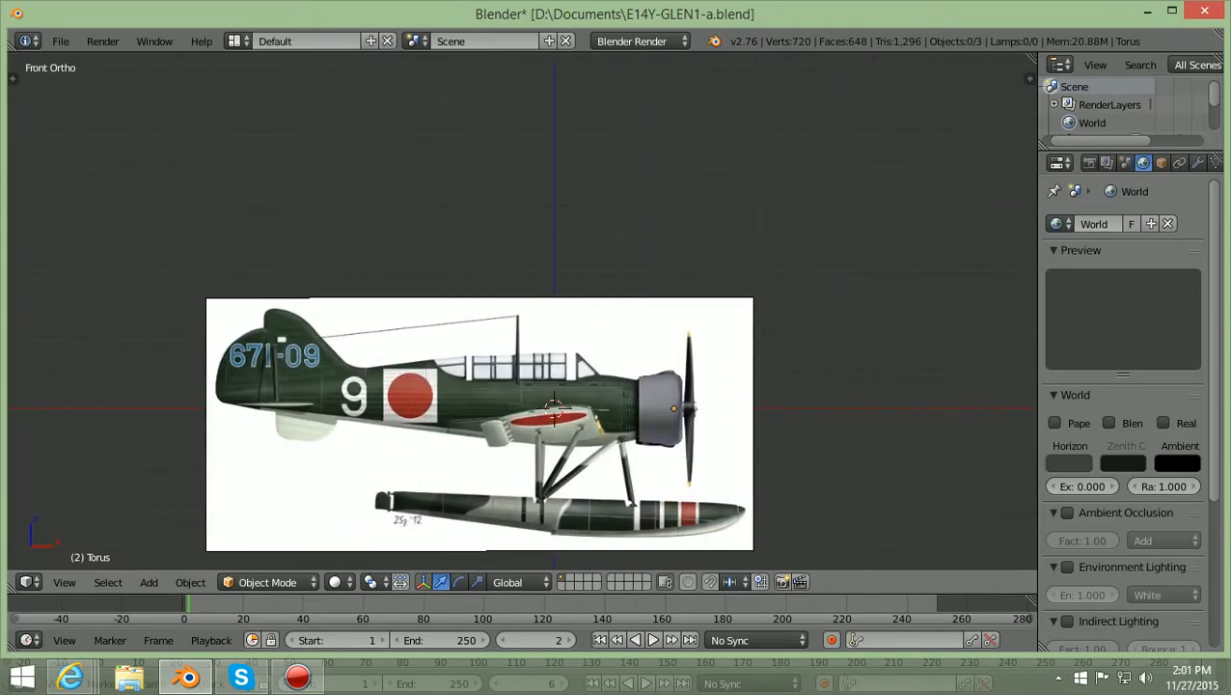
shift+scroll(522, 311, down, 6)
scroll(522, 311, up, 4)
shift+scroll(522, 311, up, 5)
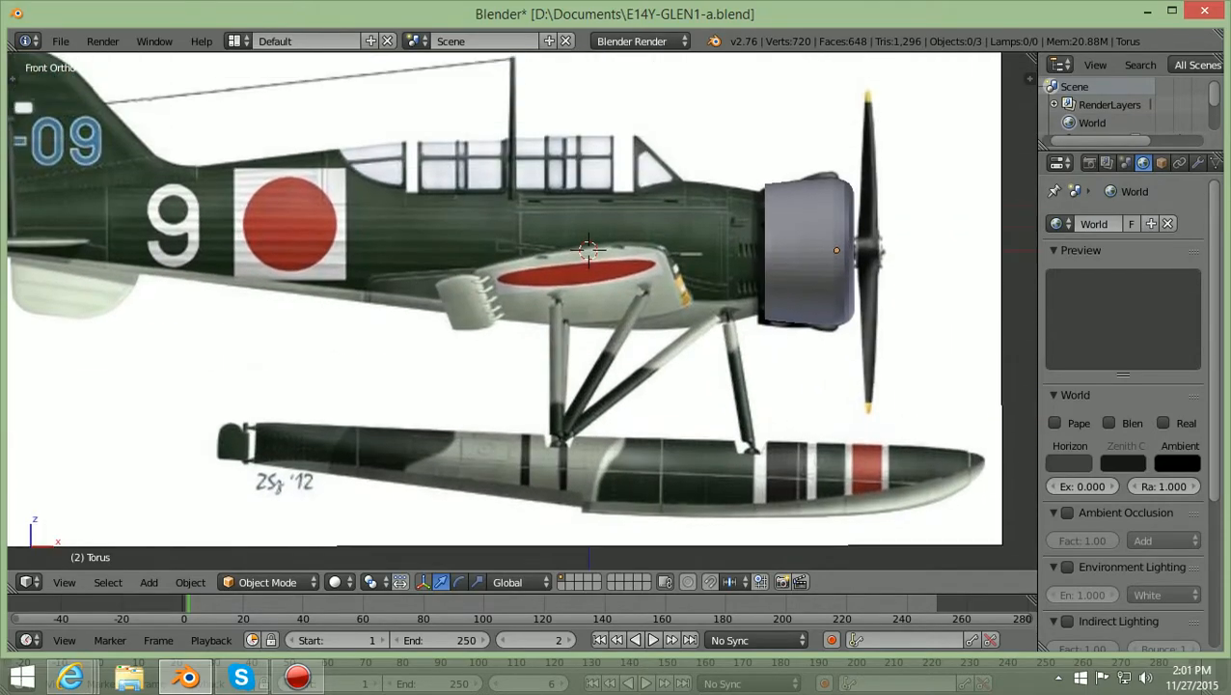
Select the side reference image and try to nudge it along the global X axis to align with the cowling.
ctrl+scroll(522, 311, up, 5)
scroll(522, 310, down, 1)
right_click(522, 311)
scroll(523, 311, up, 4)
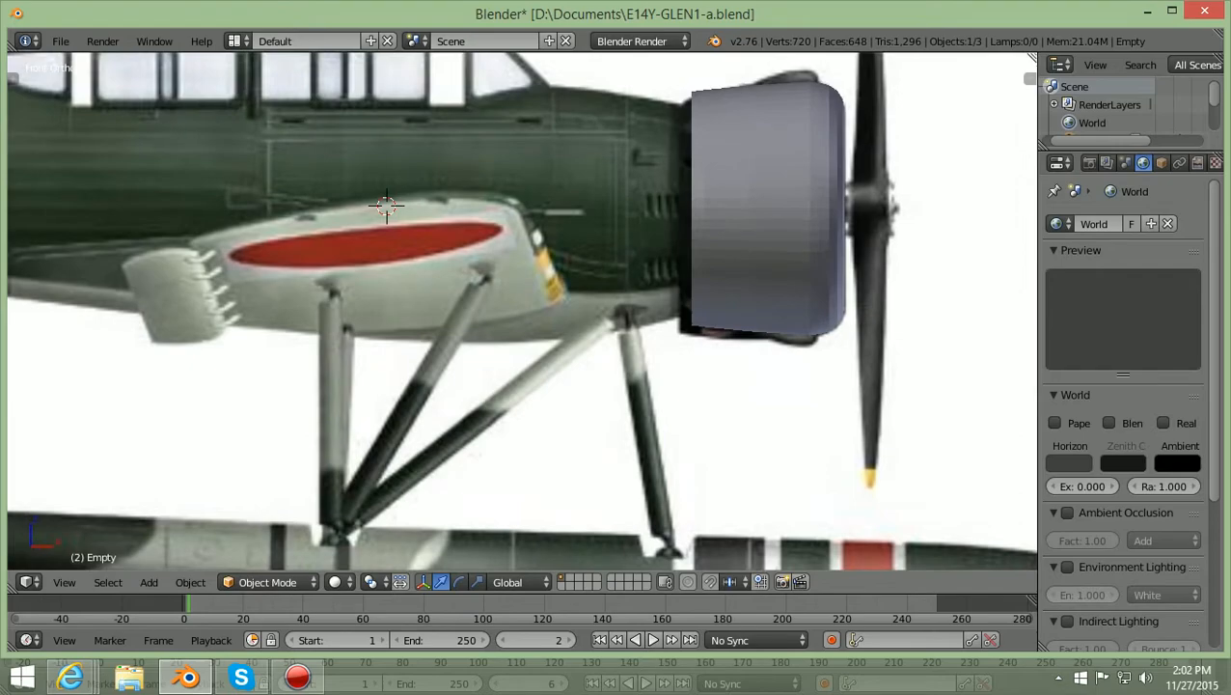
ctrl+scroll(522, 310, up, 5)
shift+scroll(522, 311, up, 5)
scroll(523, 311, up, 2)
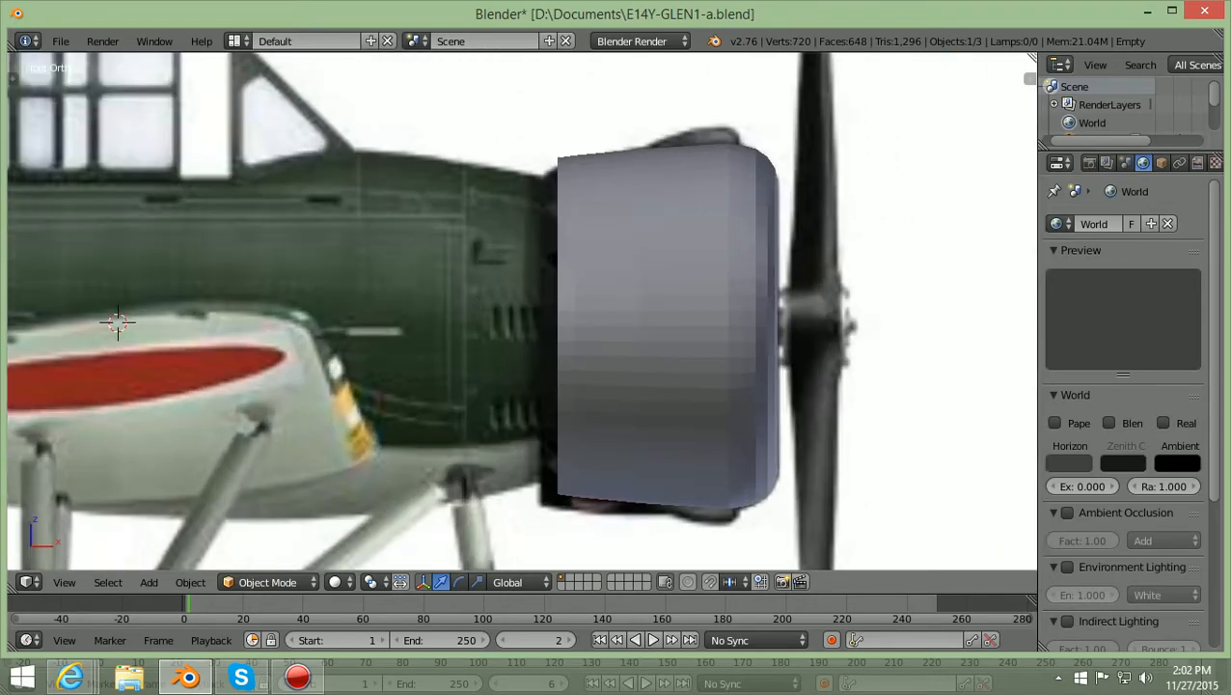
key(g)
key(x)
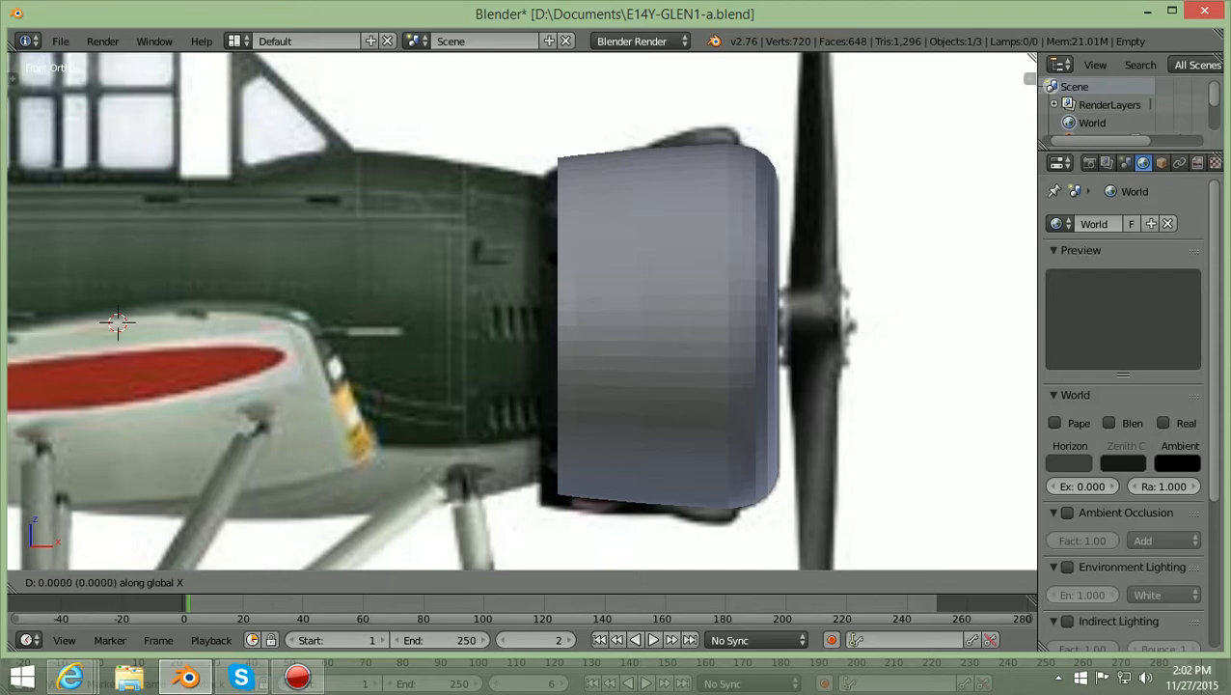
key(Return)
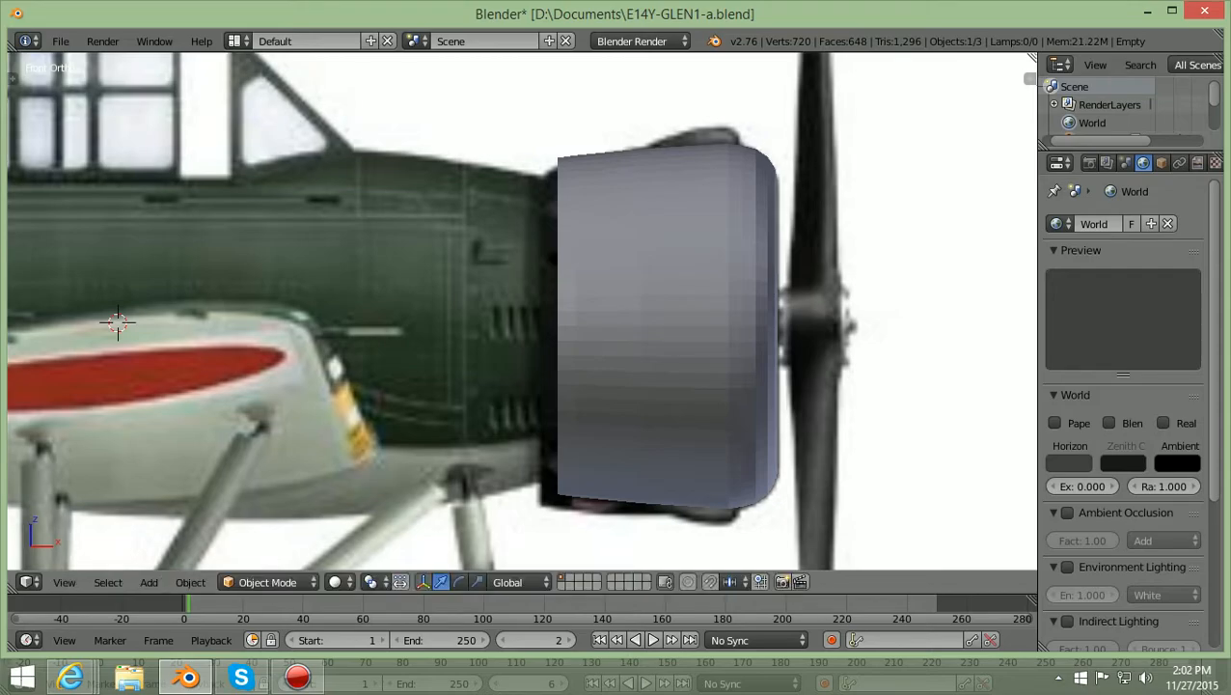
Examine the solid cowling's outline against the top reference image in top view, near and far.
key(KP_7)
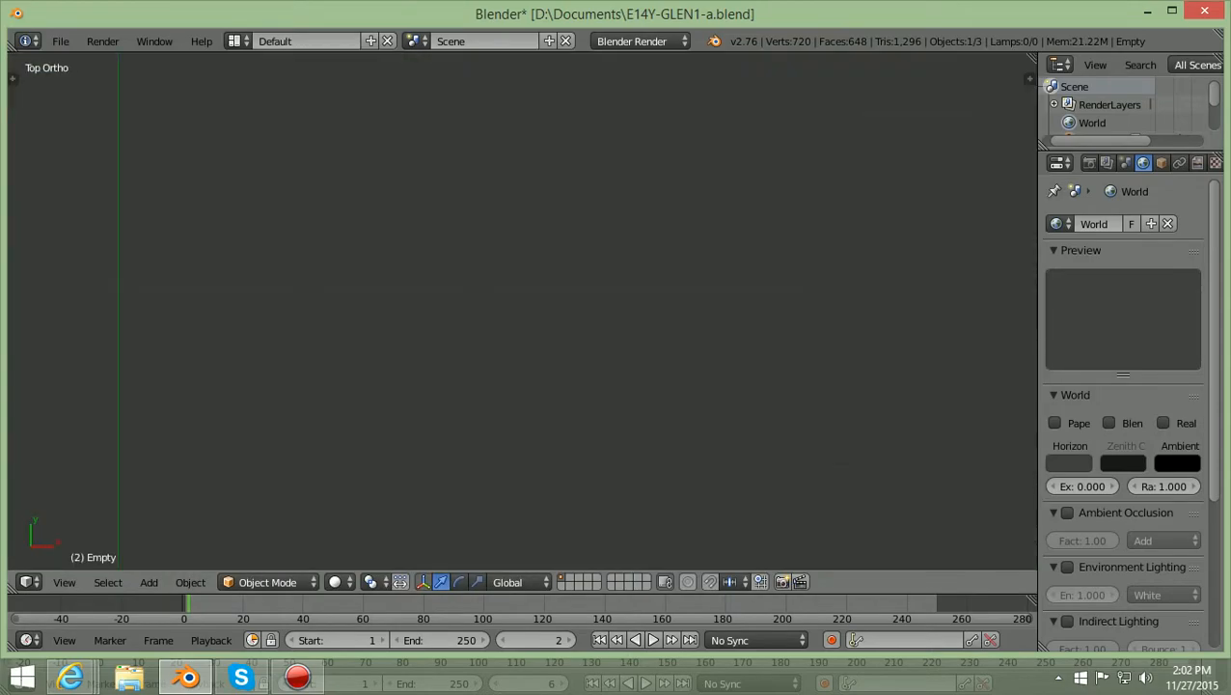
scroll(522, 310, down, 5)
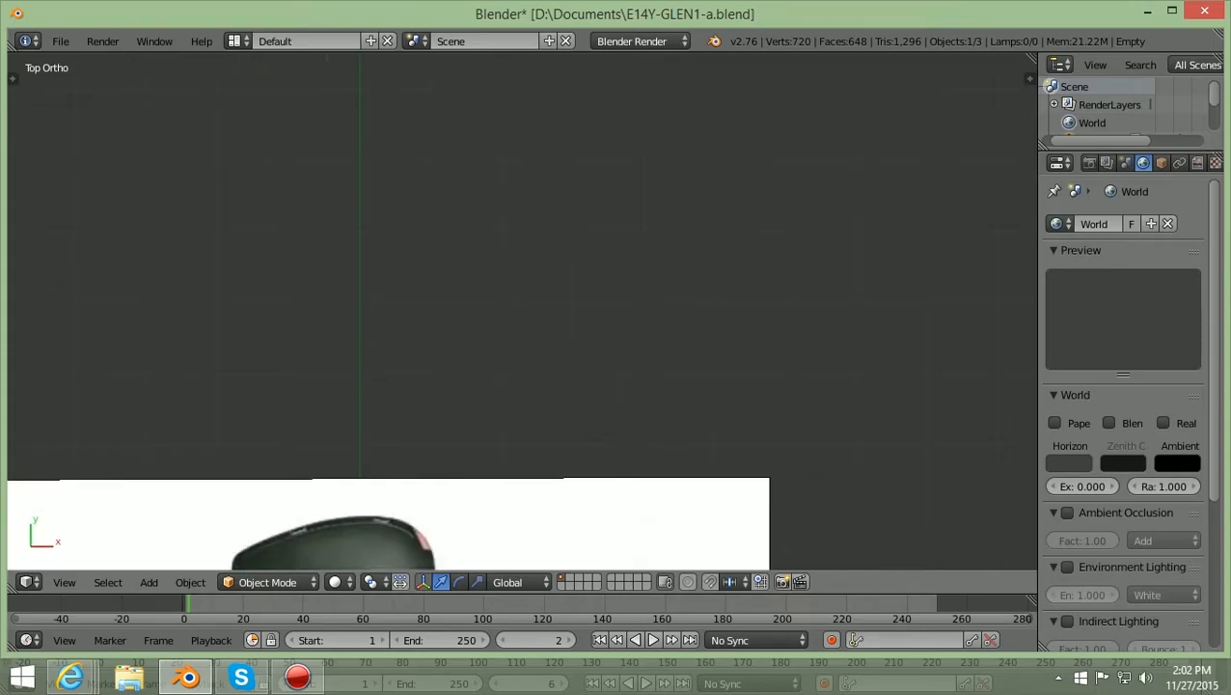
shift+scroll(522, 311, down, 20)
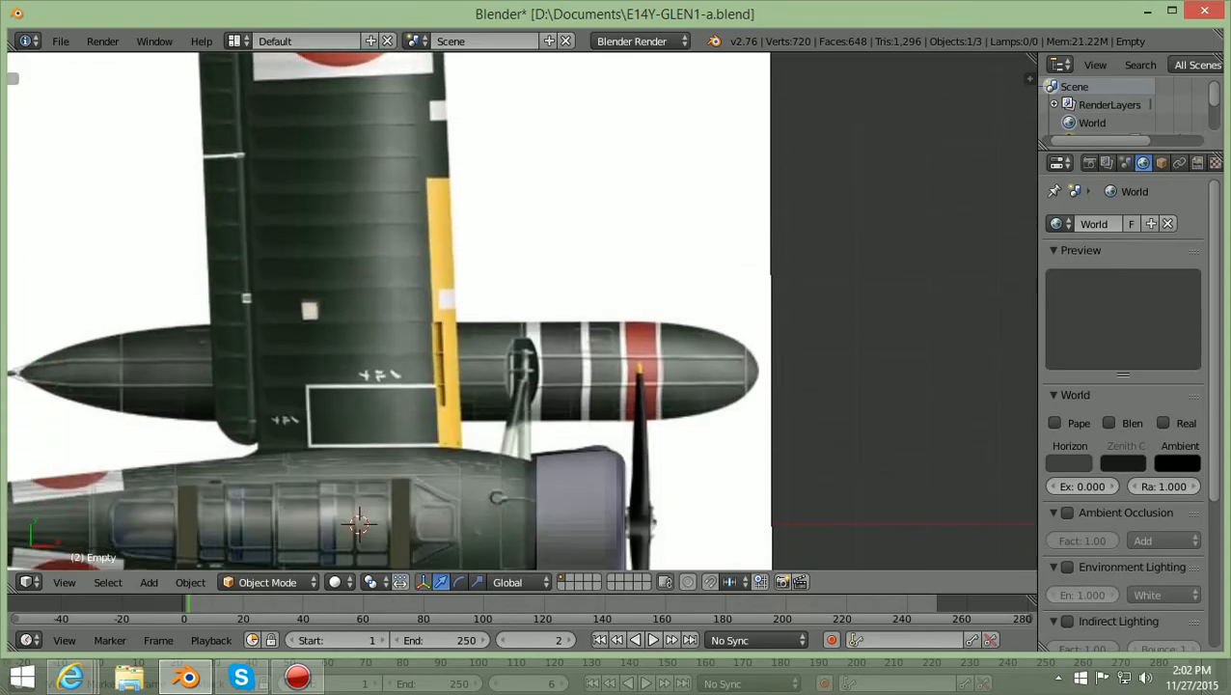
shift+scroll(522, 311, down, 10)
scroll(522, 311, up, 4)
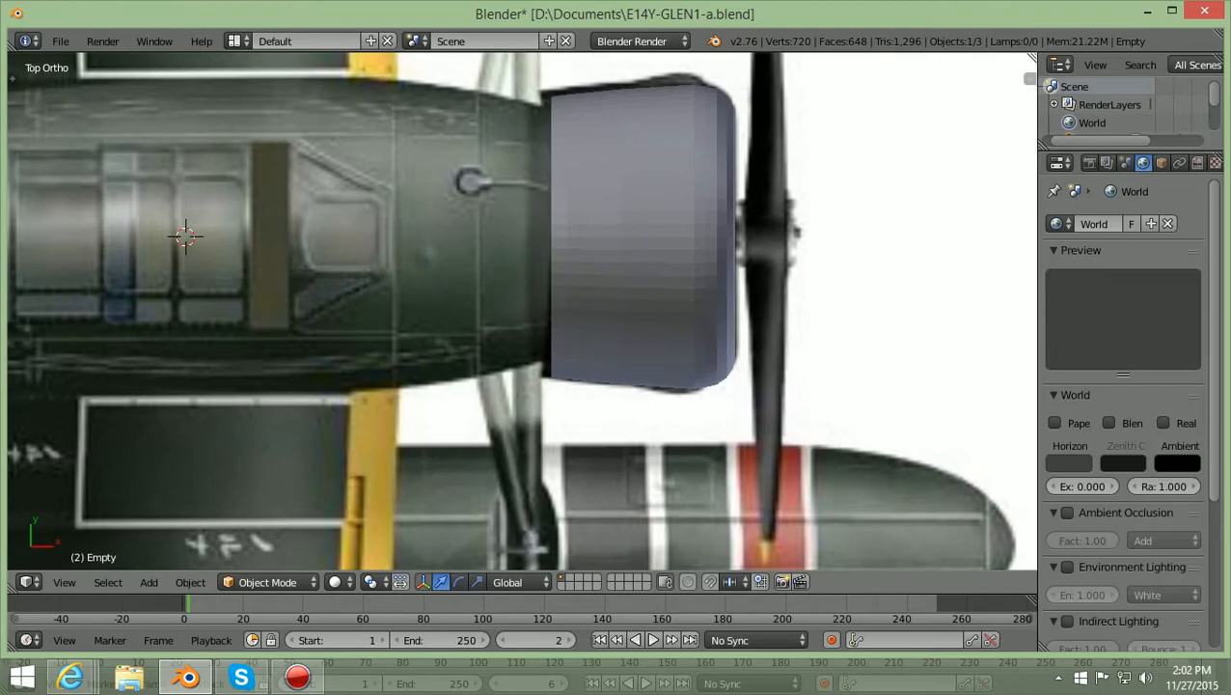
scroll(522, 311, up, 2)
shift+scroll(522, 310, up, 4)
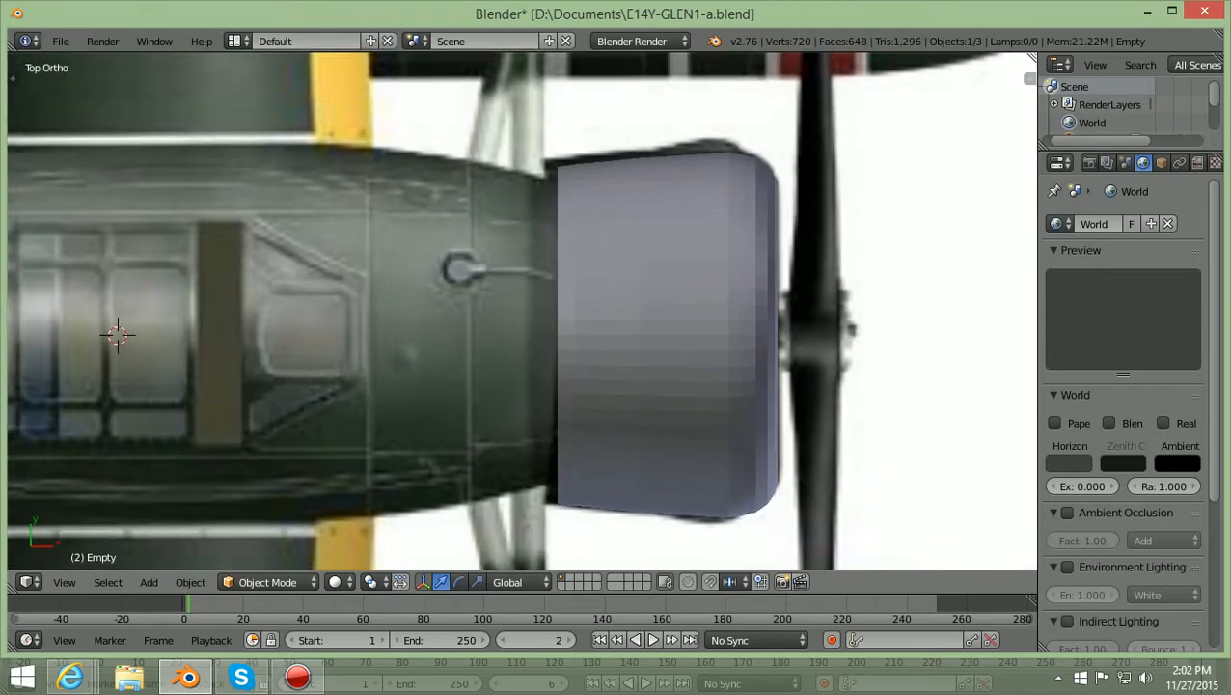
scroll(523, 310, up, 1)
scroll(522, 311, down, 2)
scroll(522, 311, up, 2)
scroll(522, 311, down, 2)
Compare the cowling's fit to the side reference in front view with its fit to the top reference.
key(KP_1)
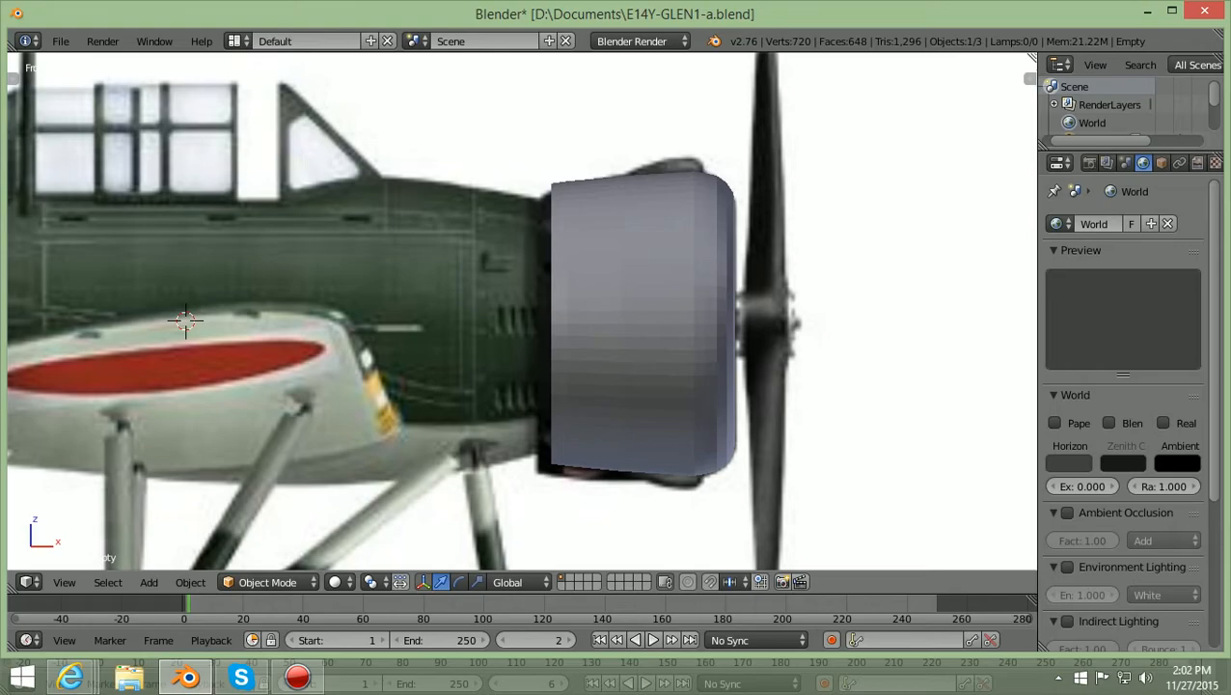
key(KP_7)
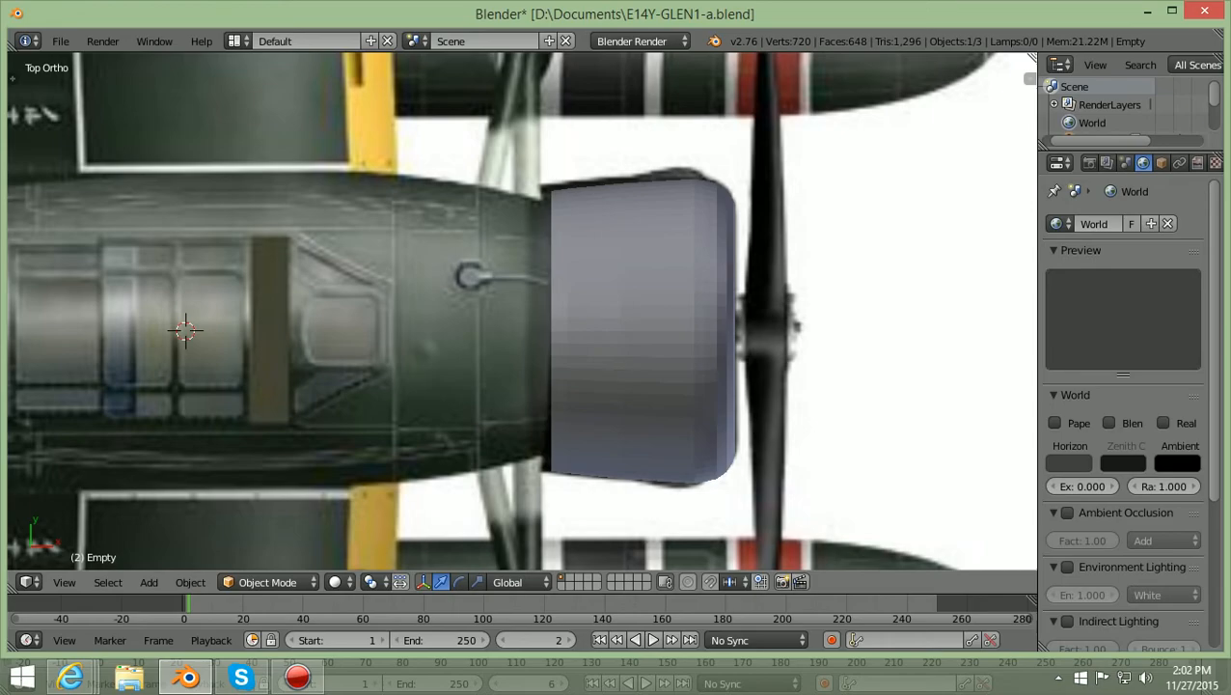
scroll(522, 311, down, 2)
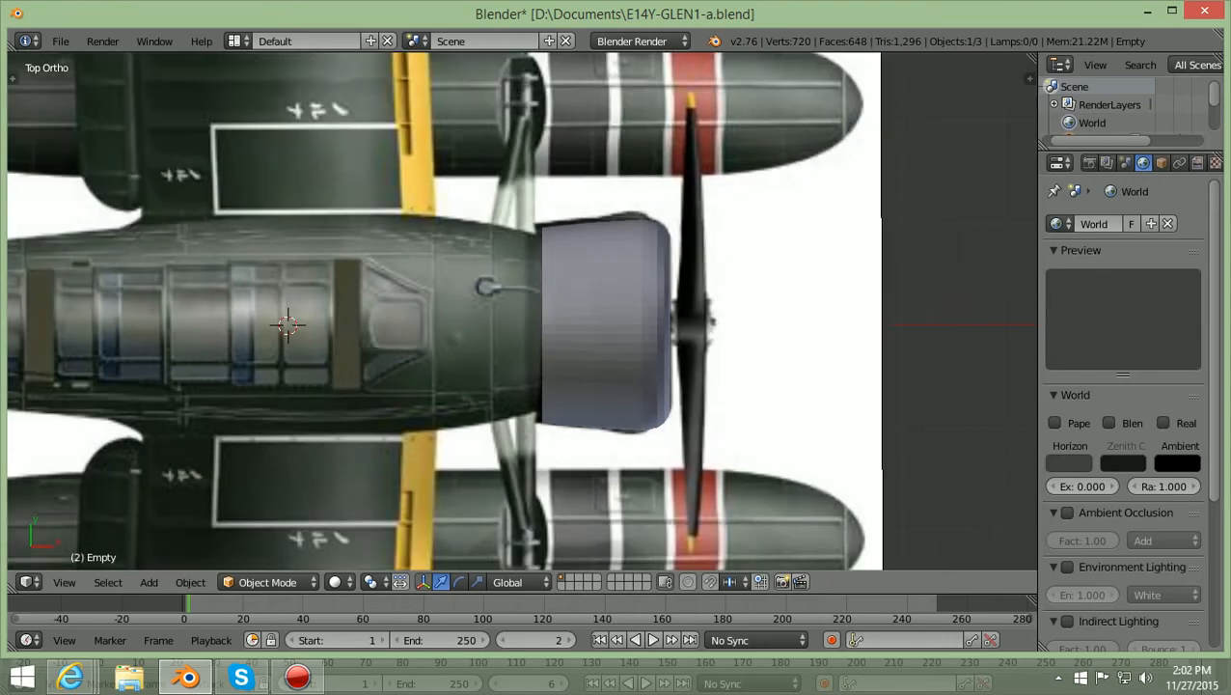